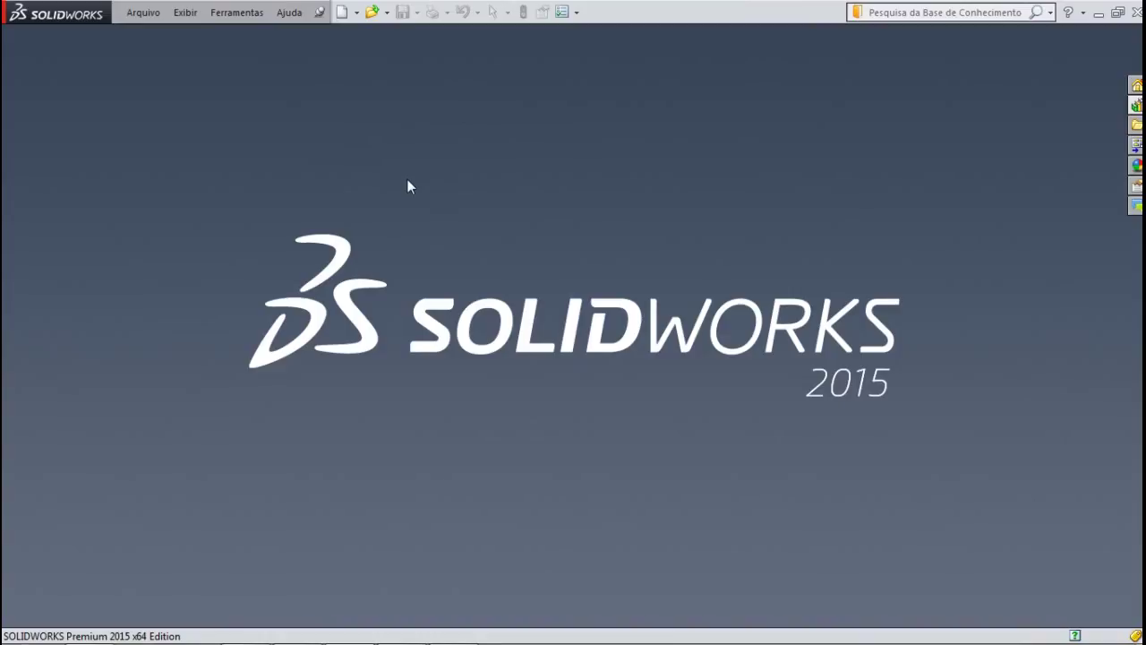
Create a new assembly document, Montagem1, from the Montagem template.
click(341, 20)
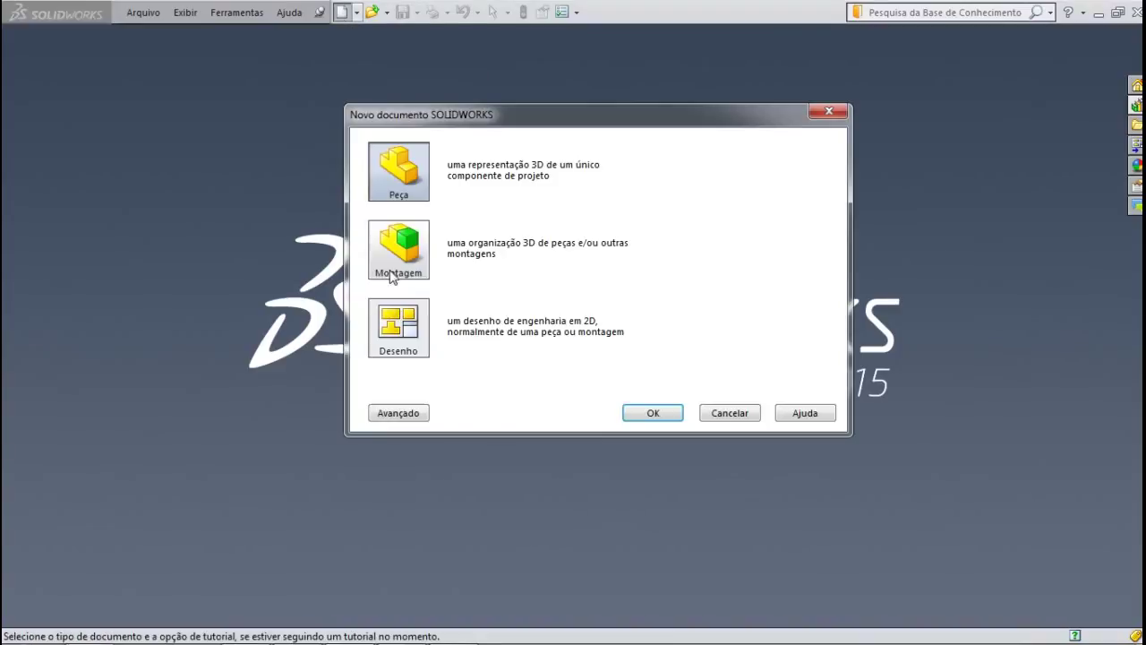
click(396, 264)
click(646, 416)
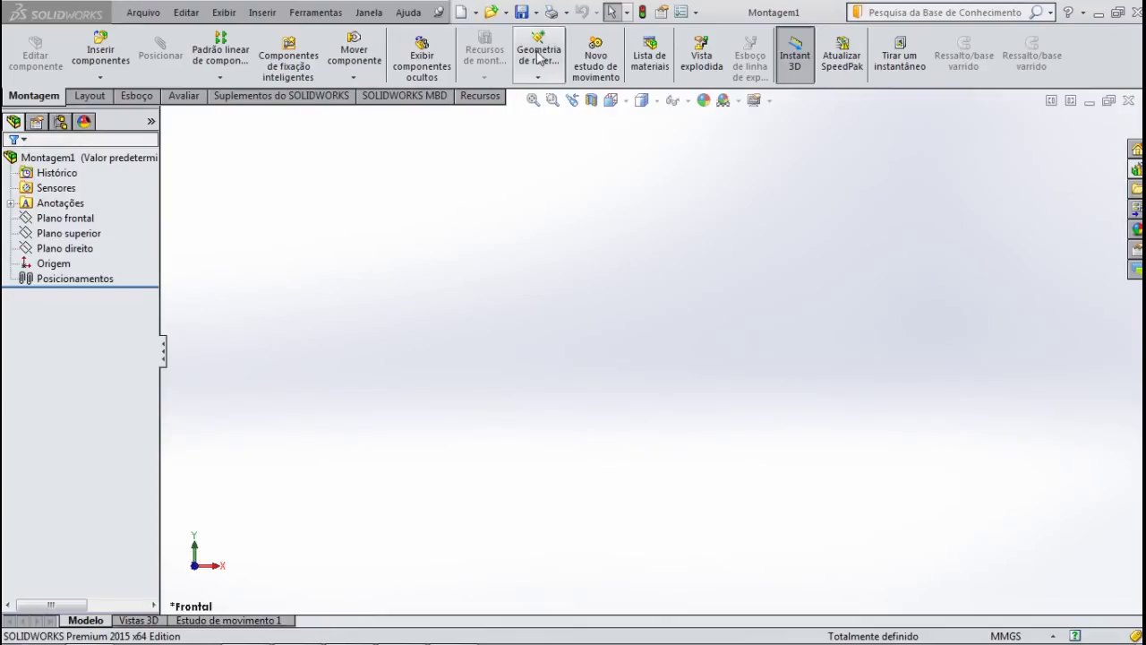
Open the Insert Component file browser to choose parts for the assembly.
click(87, 232)
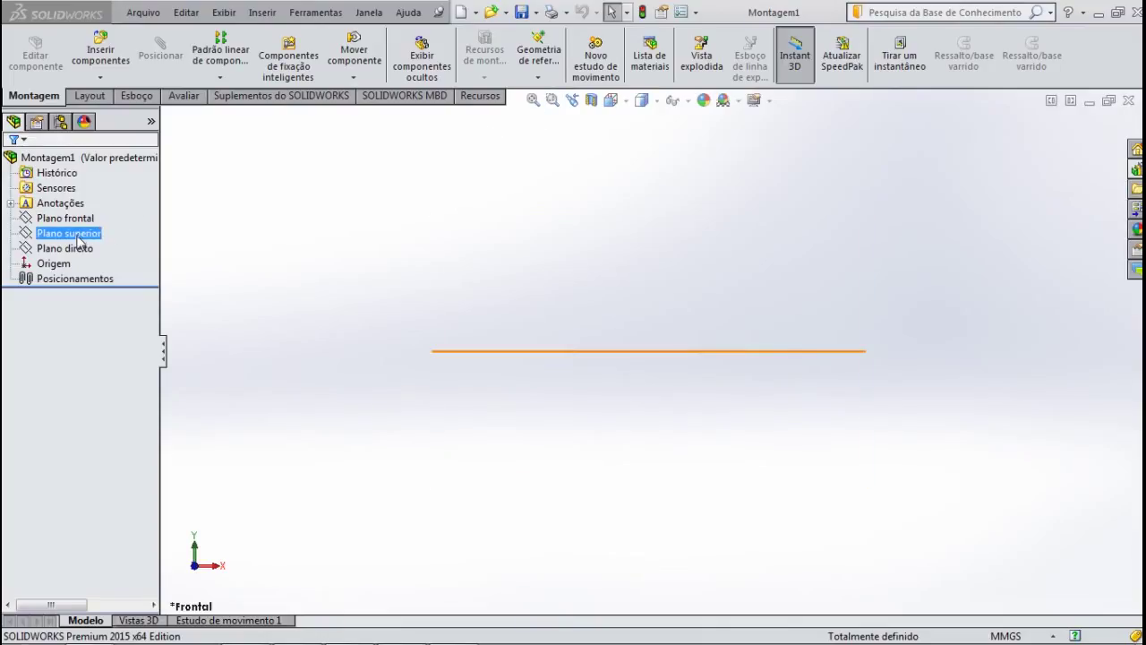
click(101, 52)
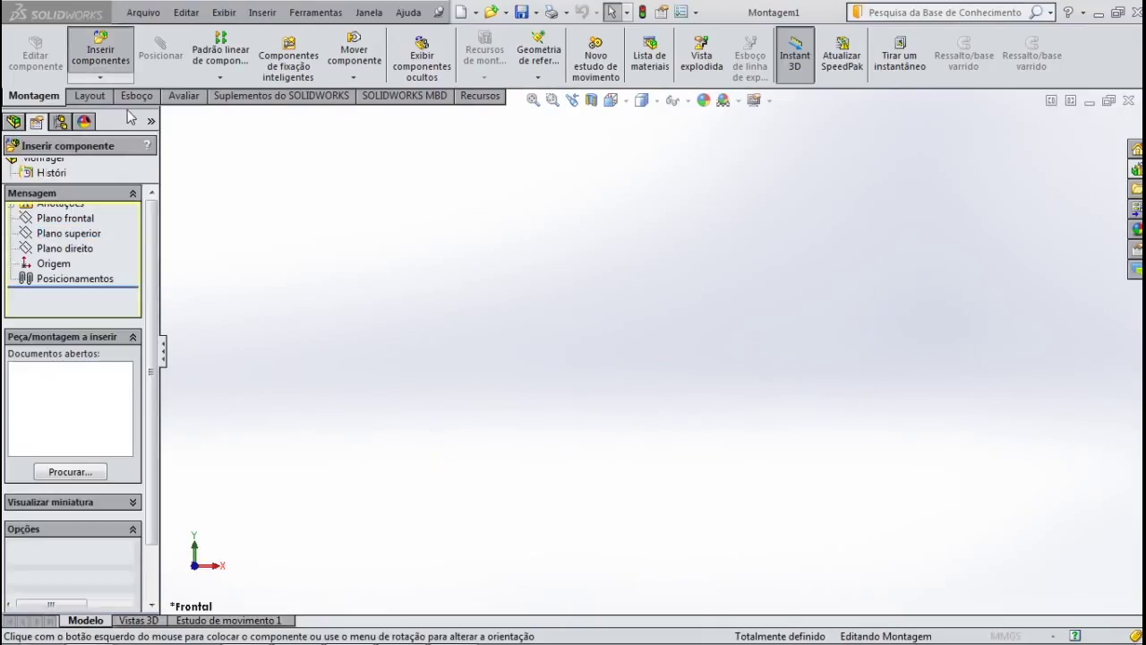
click(80, 473)
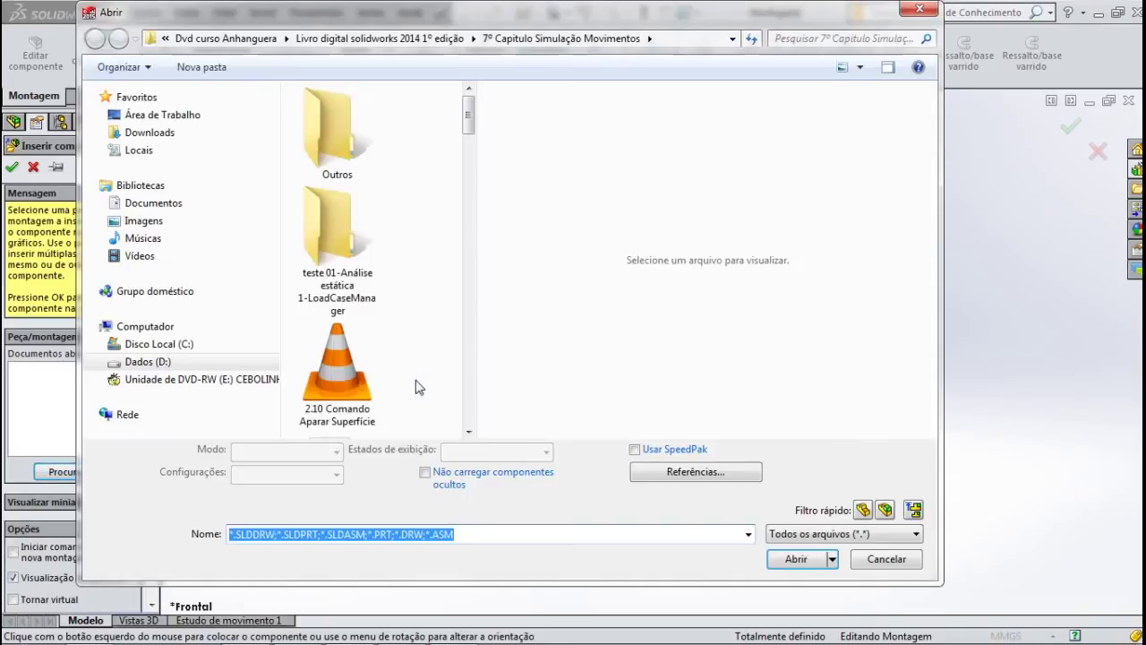
Browse to the 7º Capitulo Simulação Movimentos folder and filter the list to part files.
click(220, 40)
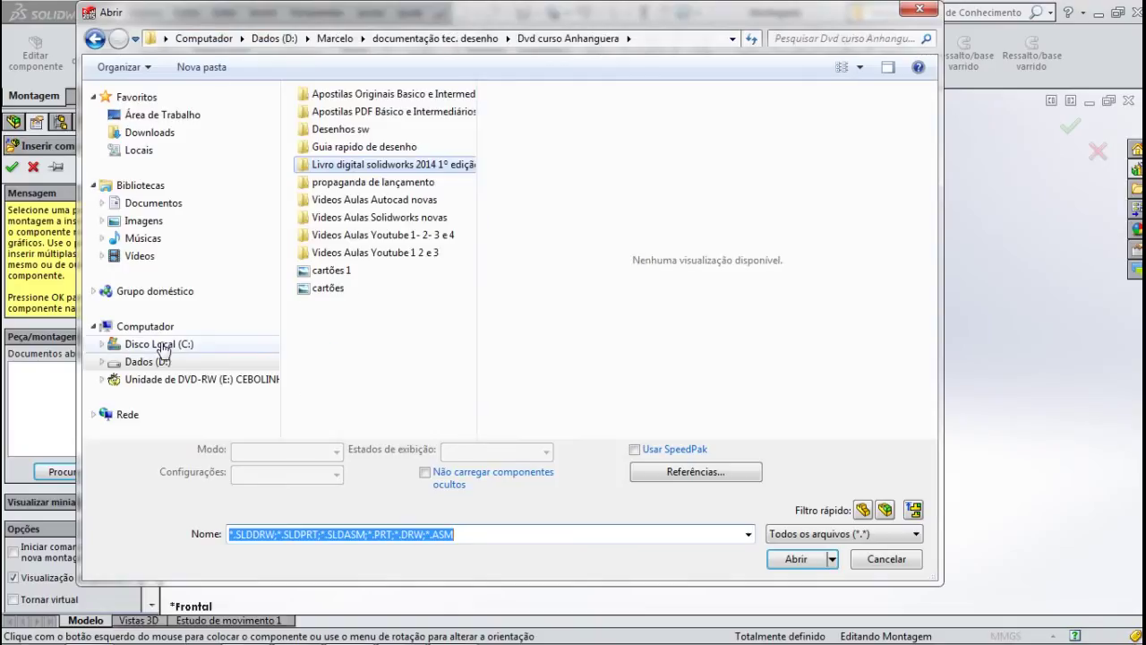
click(391, 167)
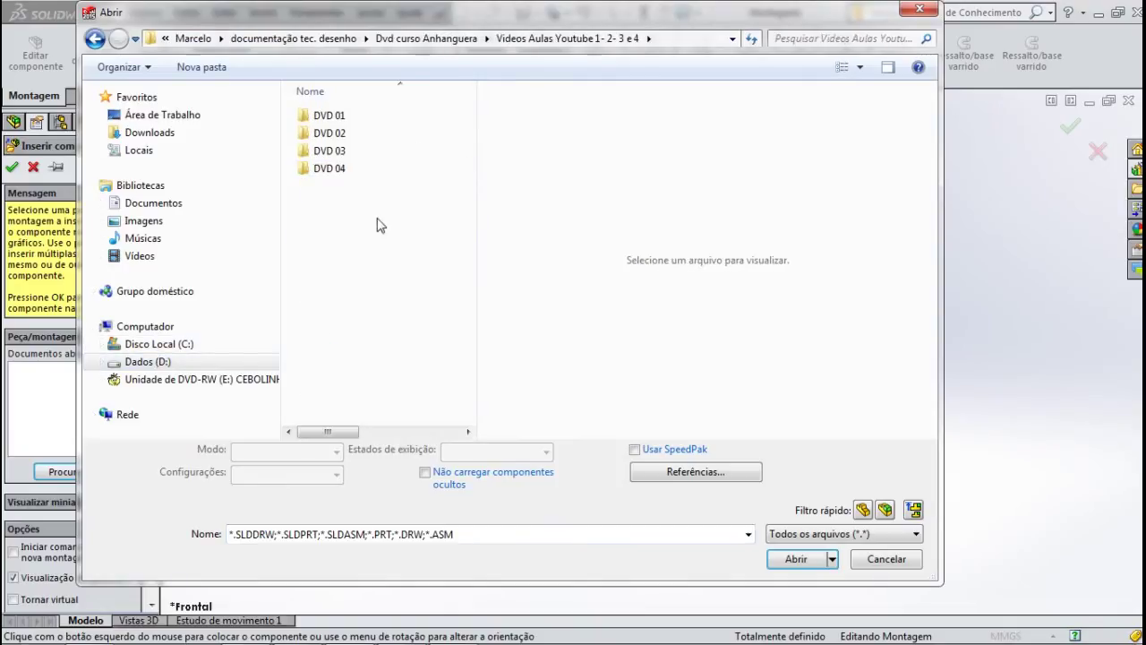
double_click(339, 168)
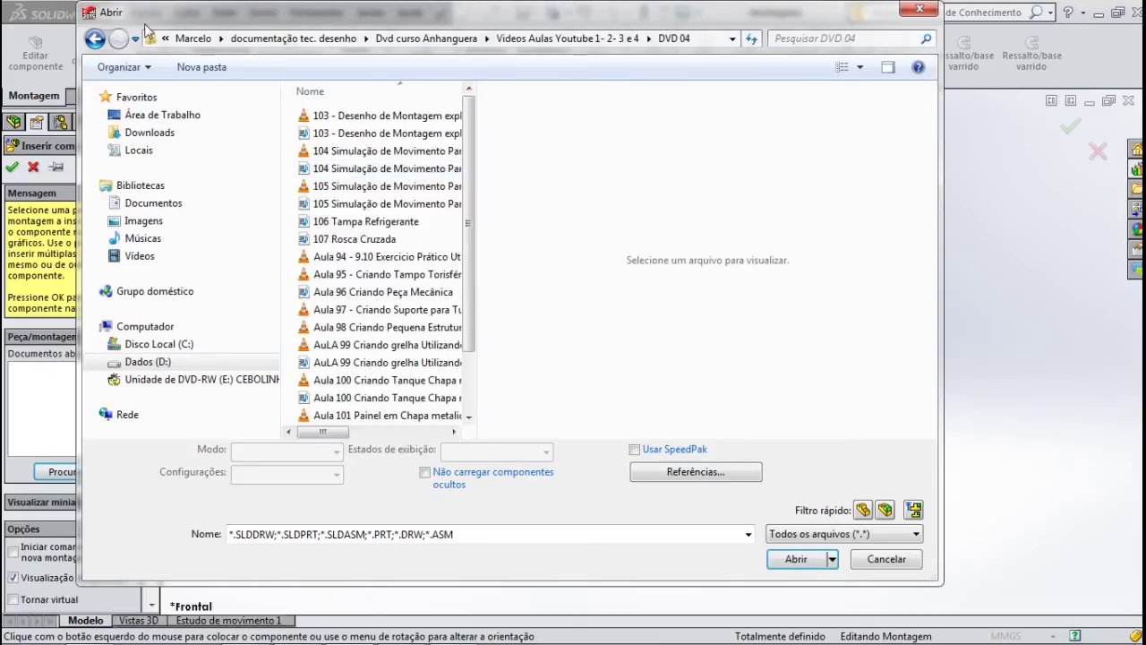
click(94, 40)
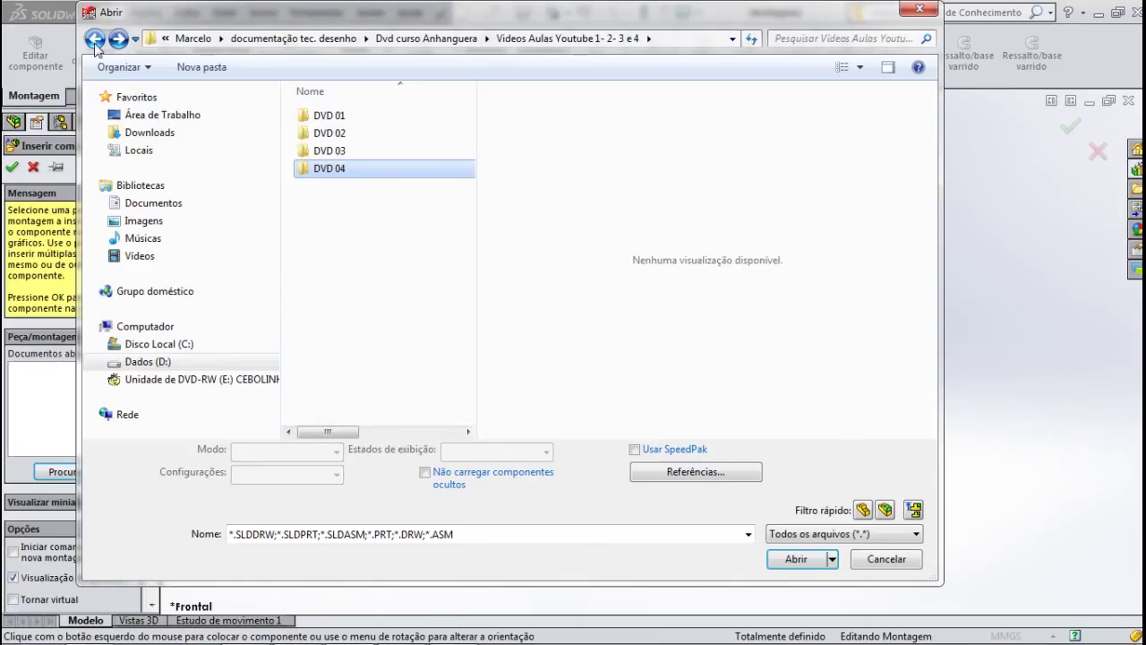
click(94, 39)
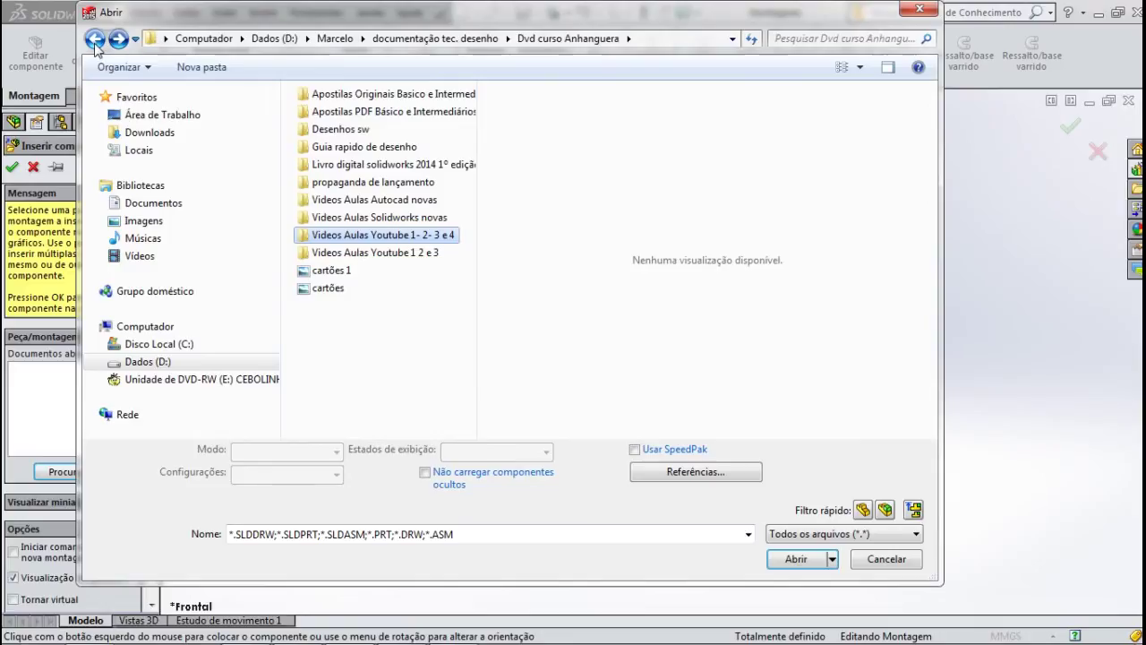
click(94, 41)
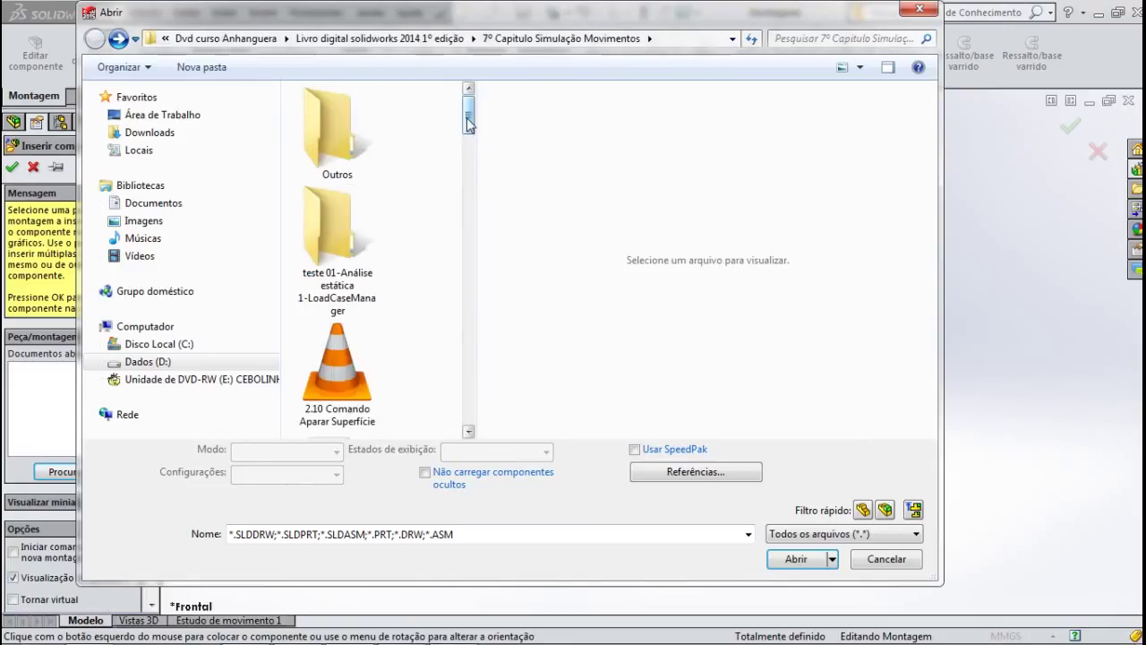
mouse_move(467, 123)
mouse_down()
mouse_move(454, 238)
mouse_move(450, 209)
mouse_move(450, 222)
mouse_up()
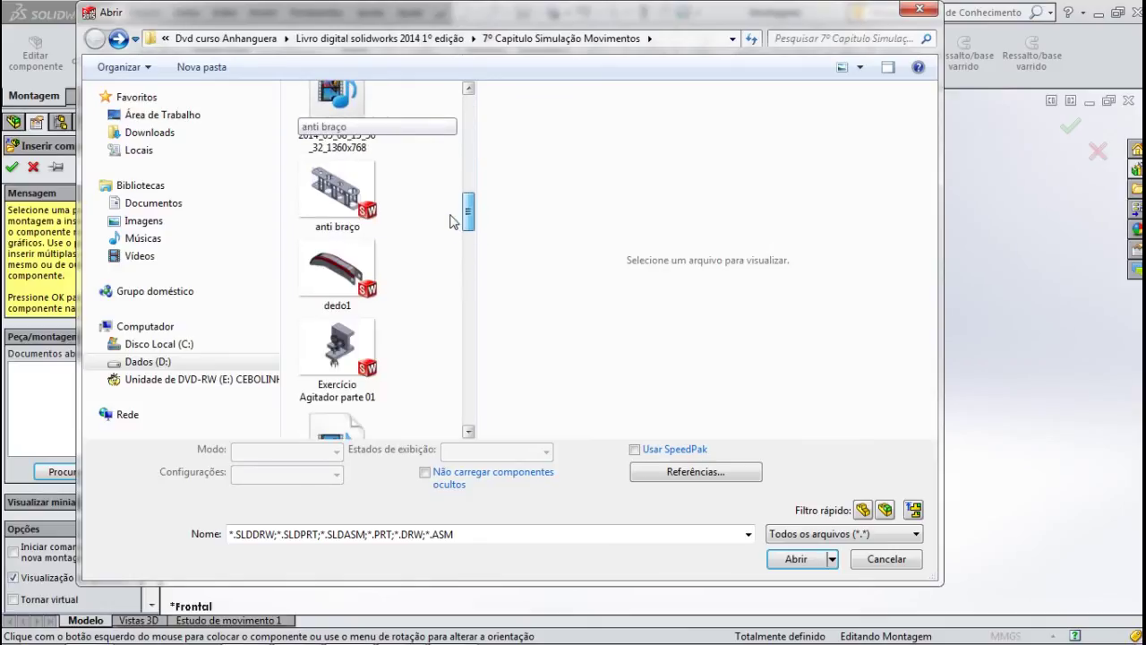
click(863, 510)
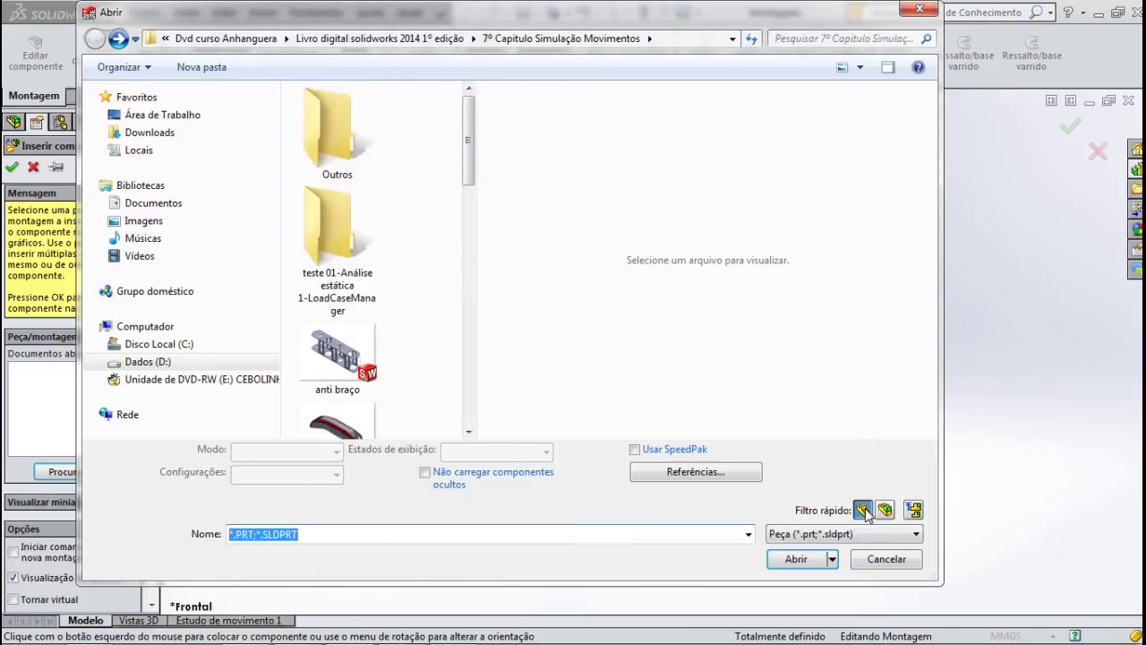
Multi-select anti braço, dedo1, mão, Pino Antibraço, pino and polia and open them.
drag(468, 159, 467, 196)
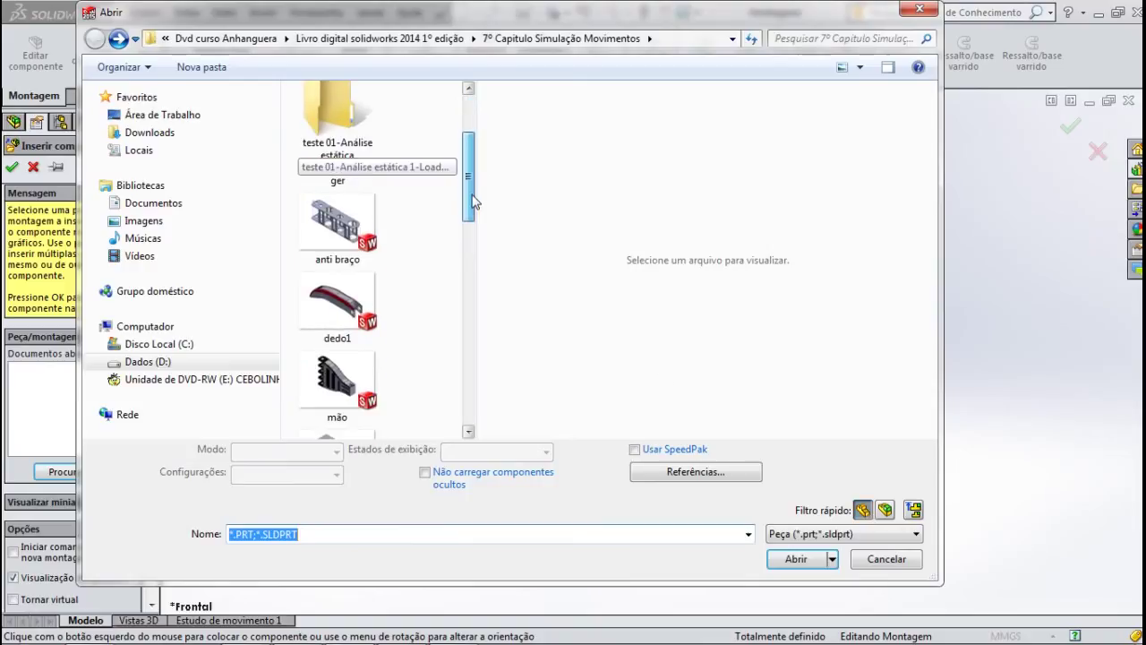
click(347, 229)
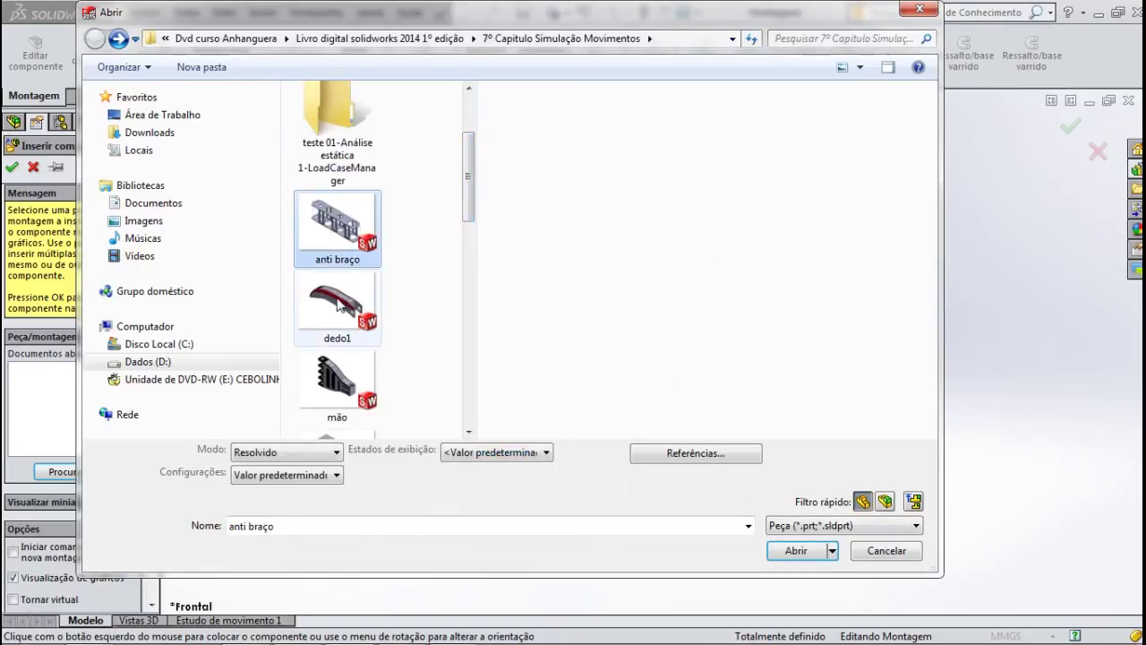
ctrl+click(338, 306)
ctrl+click(337, 381)
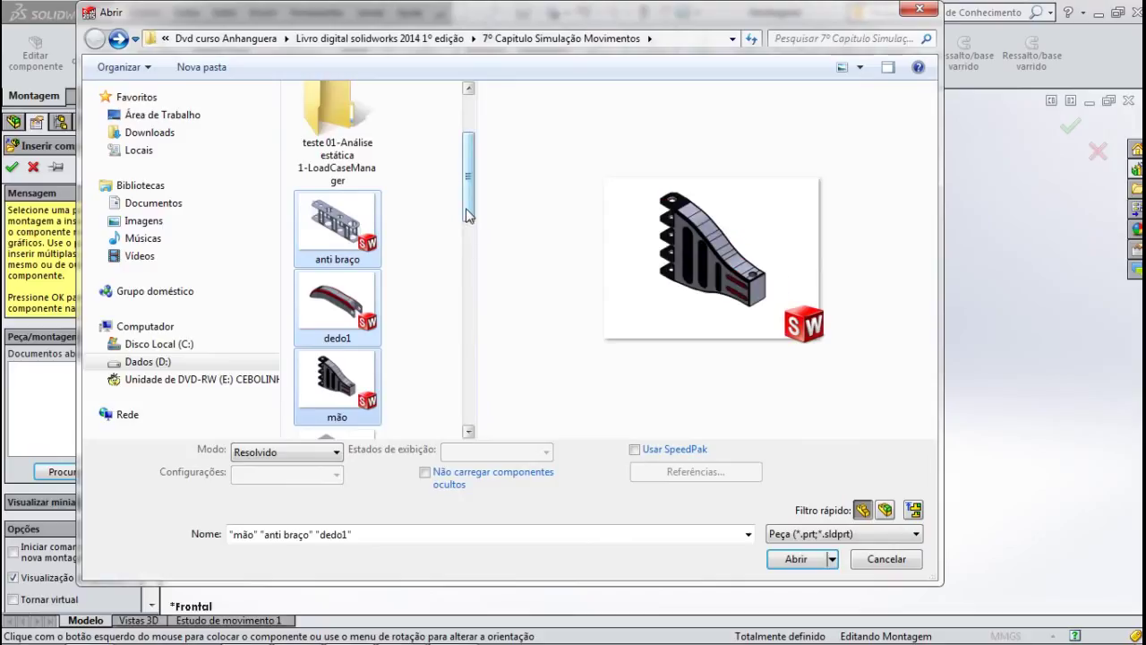
scroll(309, 201, down, 1)
scroll(309, 202, down, 2)
scroll(309, 201, down, 1)
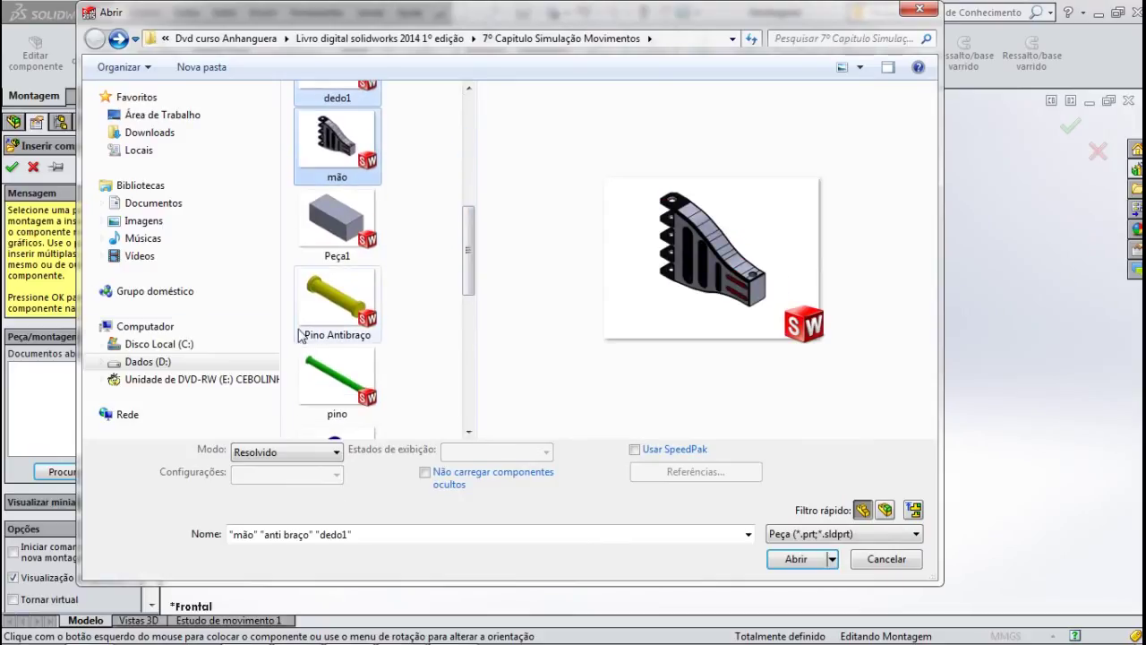
ctrl+click(336, 304)
ctrl+click(337, 378)
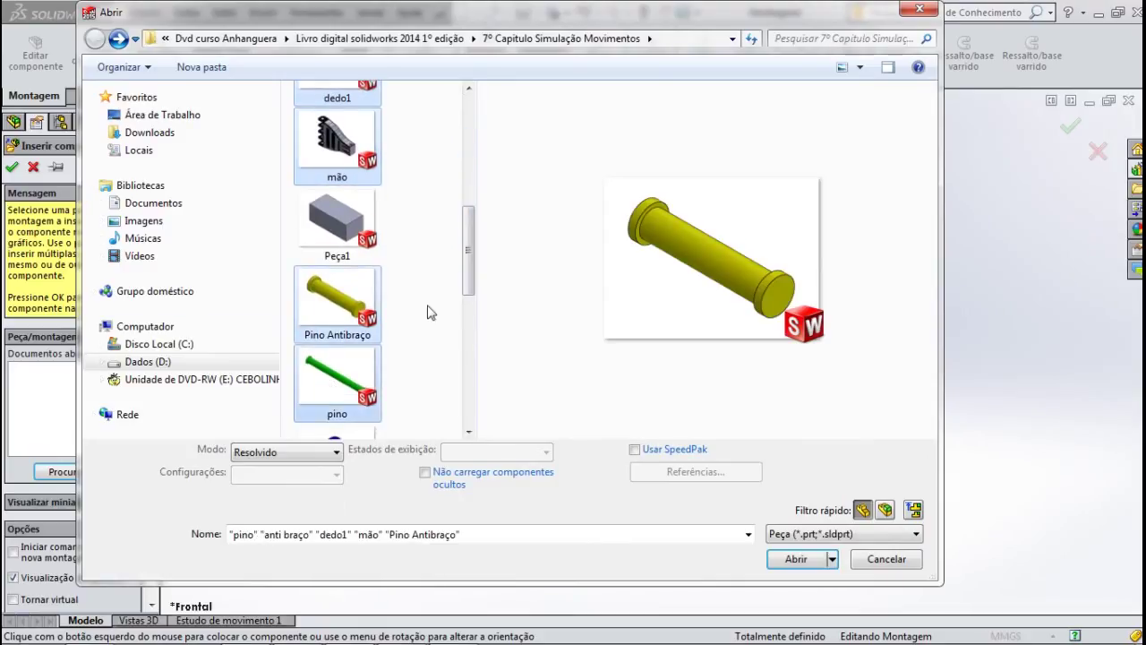
drag(469, 278, 471, 359)
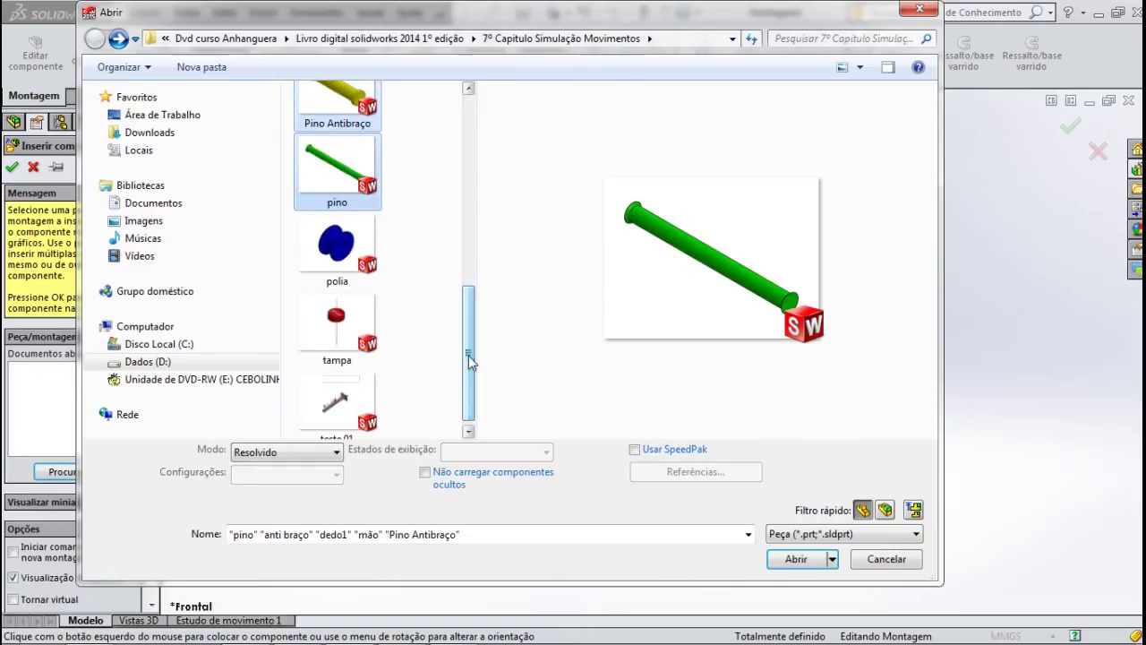
ctrl+click(337, 246)
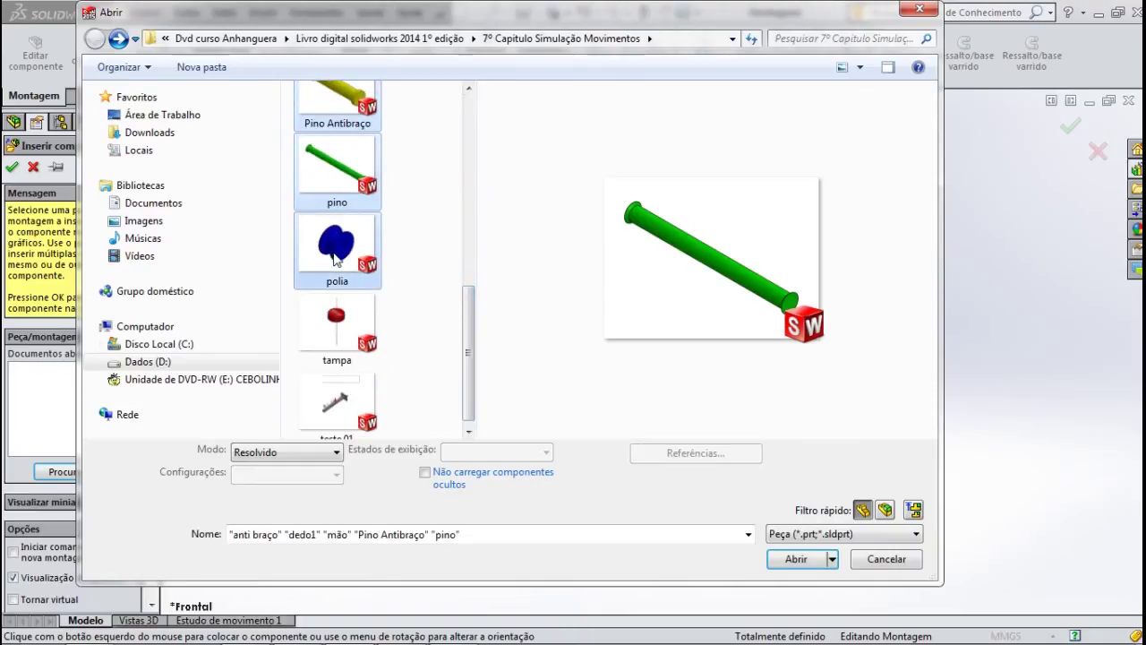
click(797, 559)
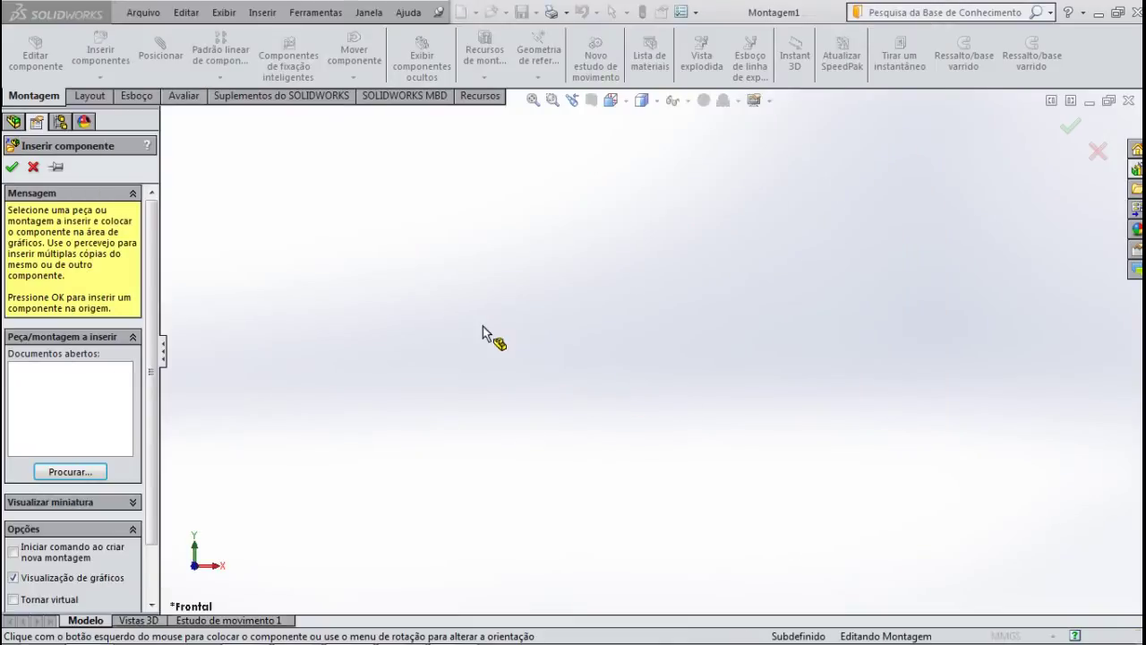
Place the anti braço forearm, the dedo1 finger, and the mão hand turned 90° about X.
click(703, 294)
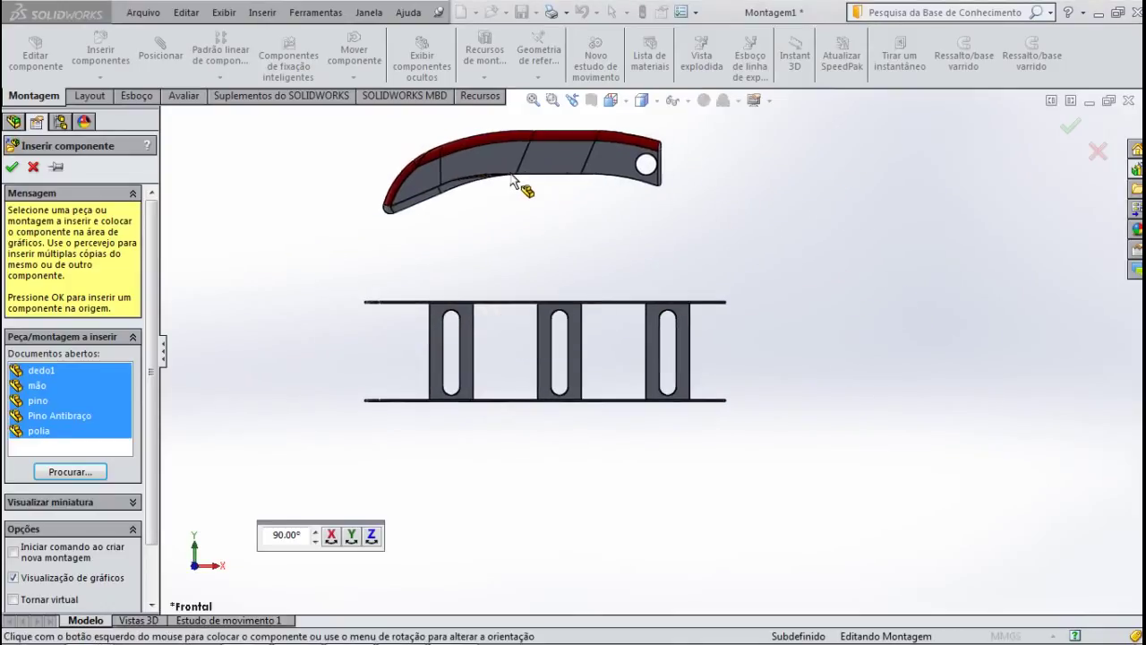
click(433, 179)
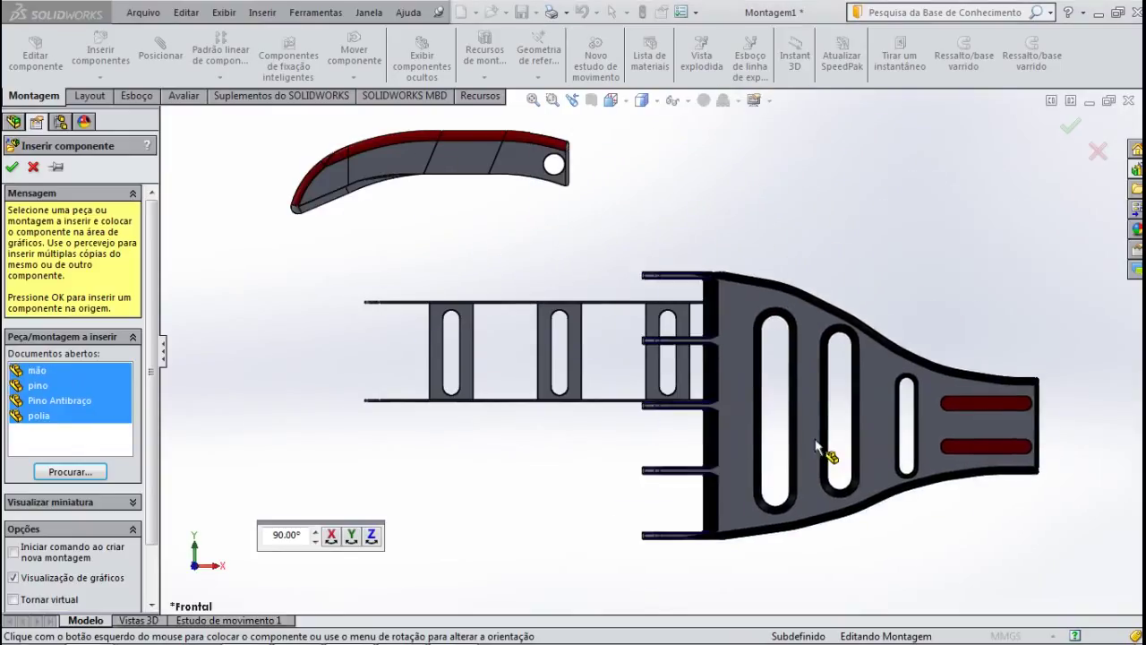
click(331, 536)
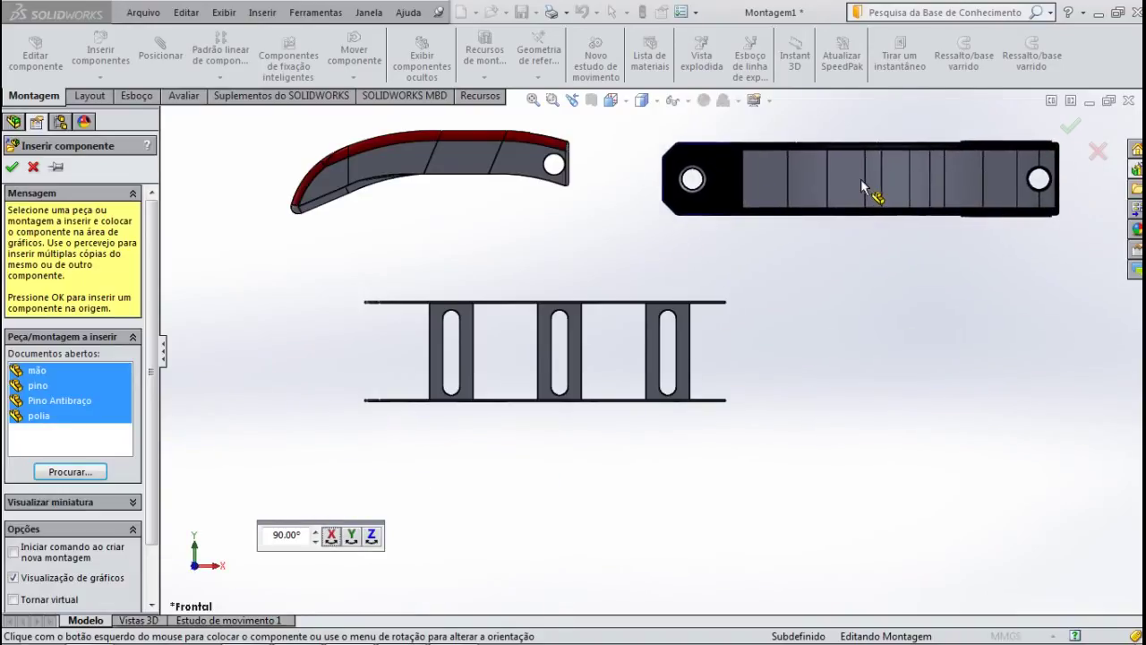
click(860, 180)
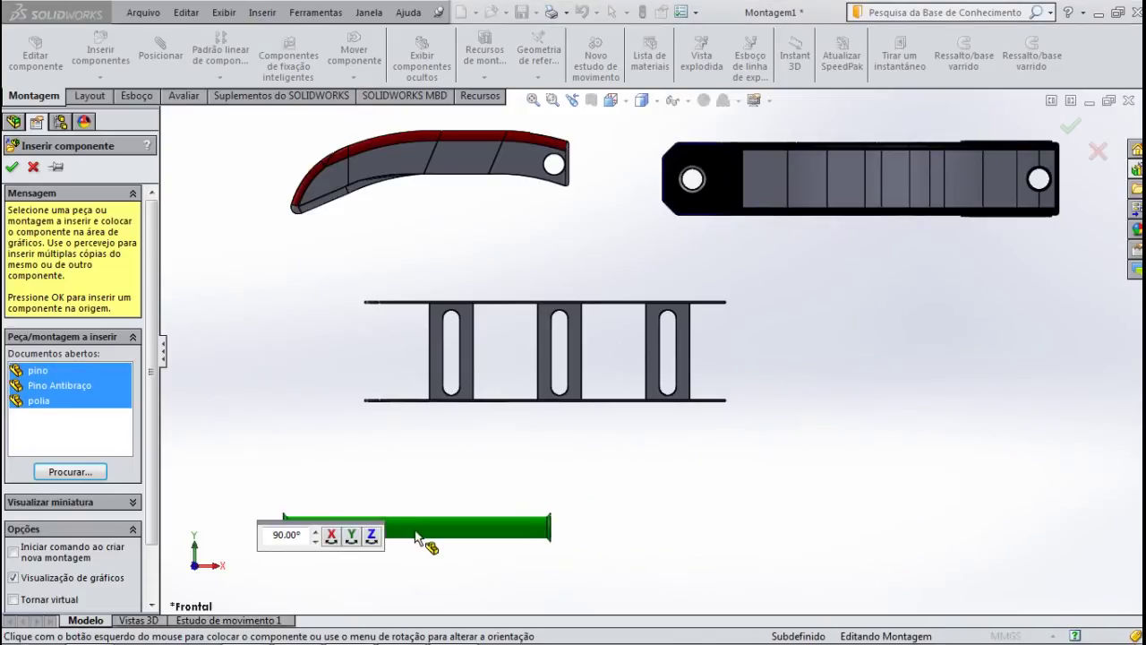
Turn the green pino, yellow Pino Antibraço and polia end-on and place them at right.
click(351, 535)
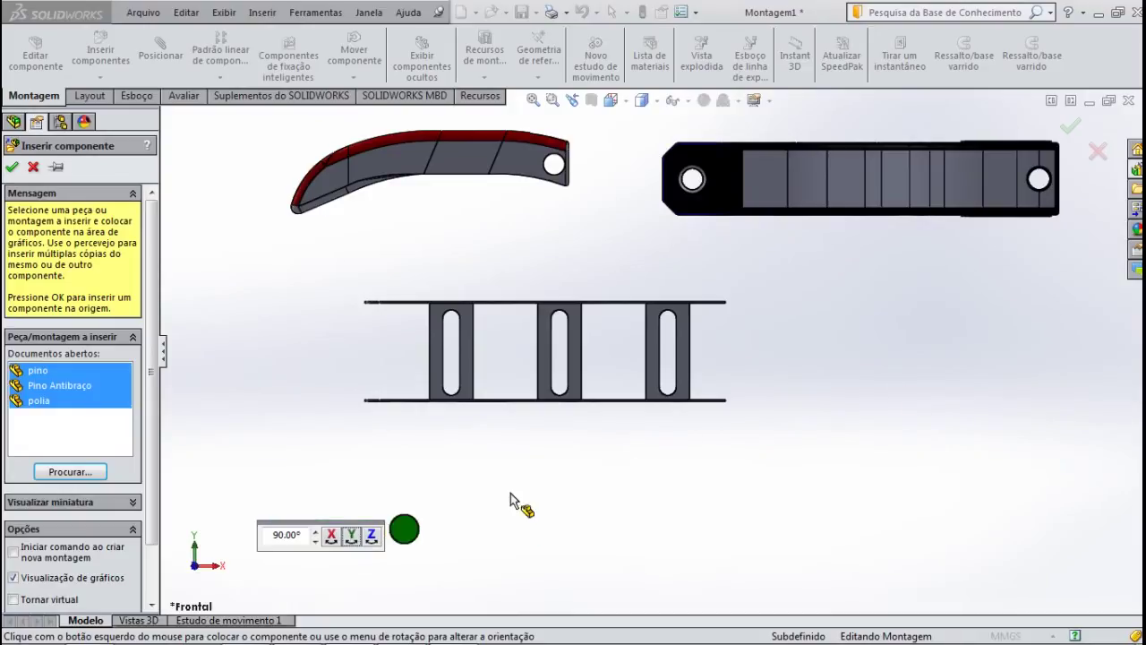
click(880, 287)
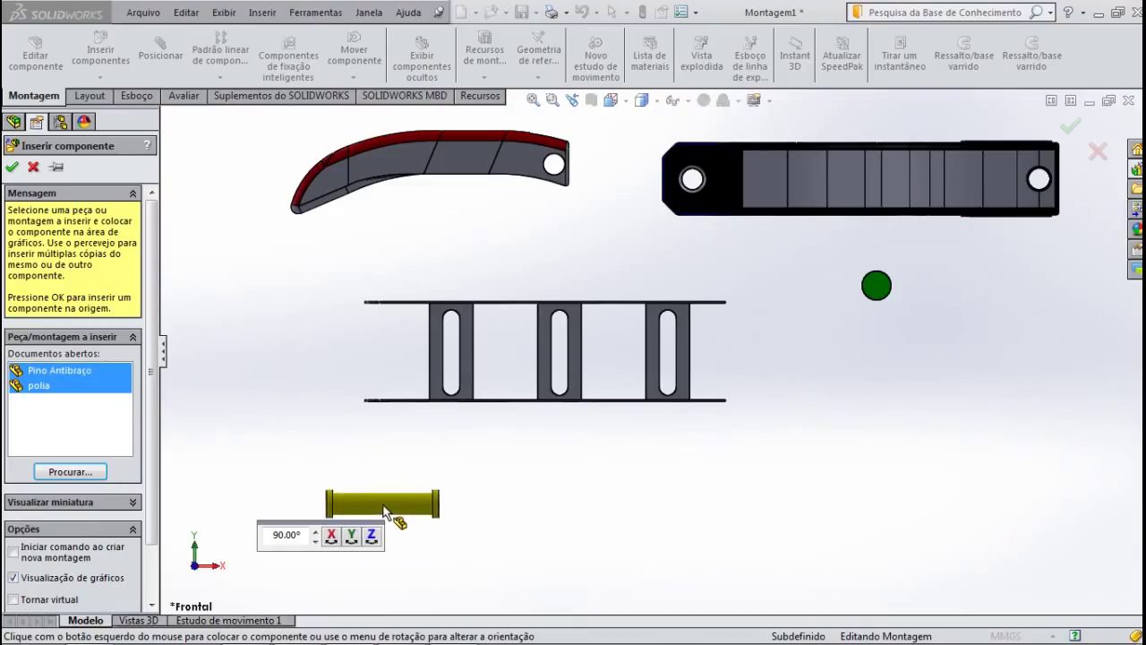
click(351, 535)
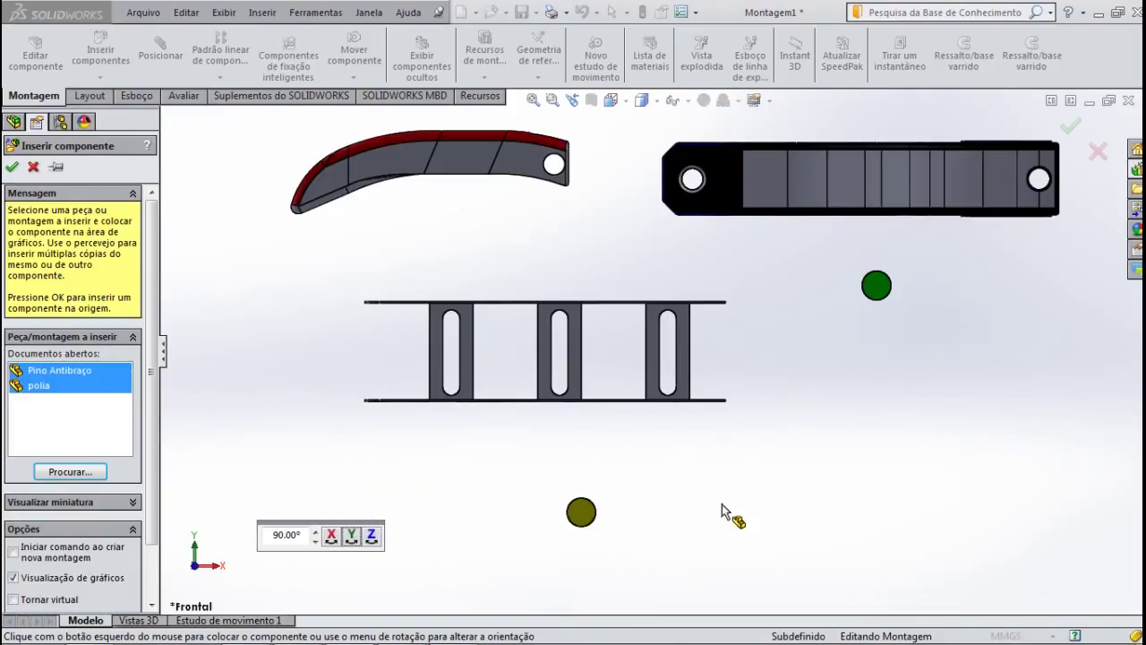
click(876, 374)
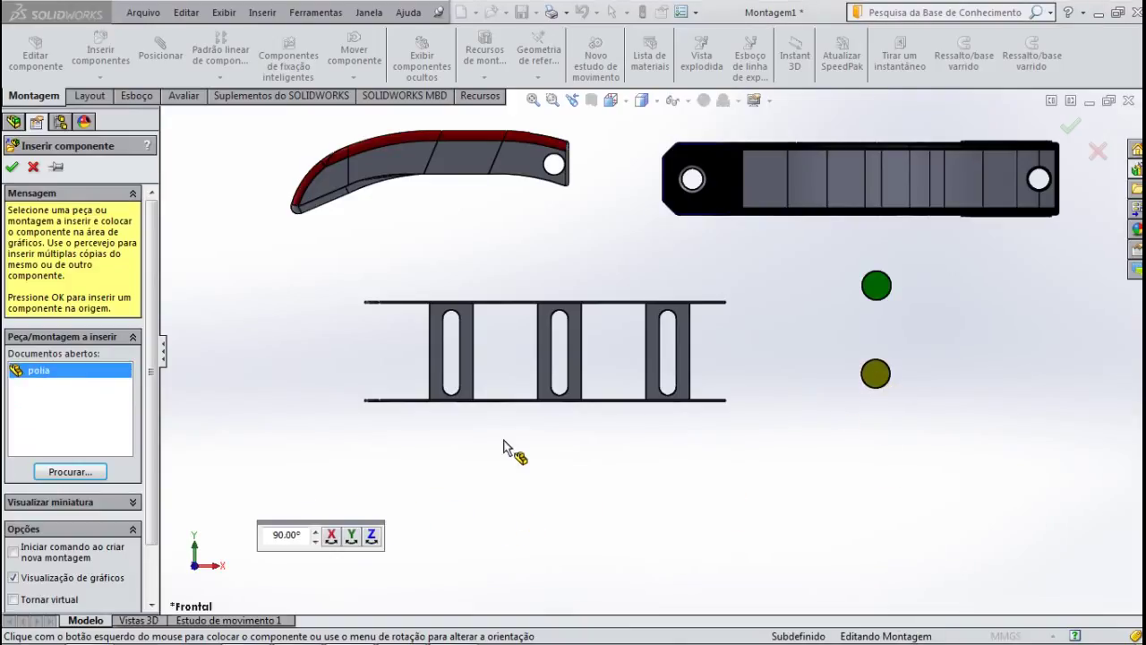
click(351, 535)
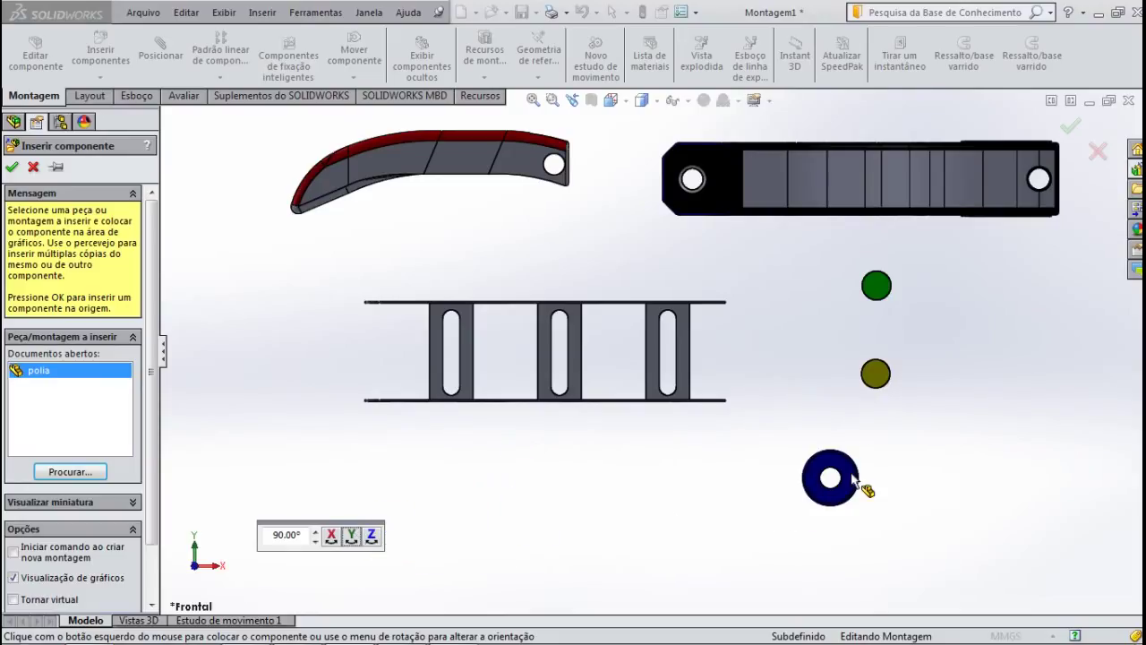
click(904, 459)
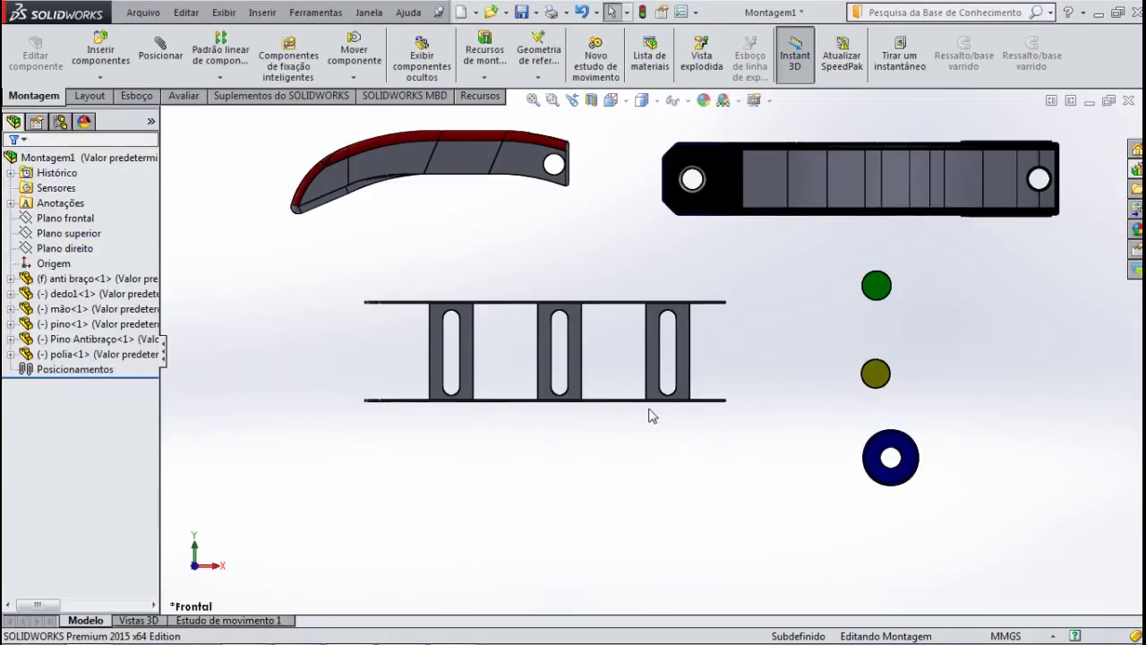
Select the anti braço plate and start Girar componente to rotate it.
middle_drag(578, 440, 616, 502)
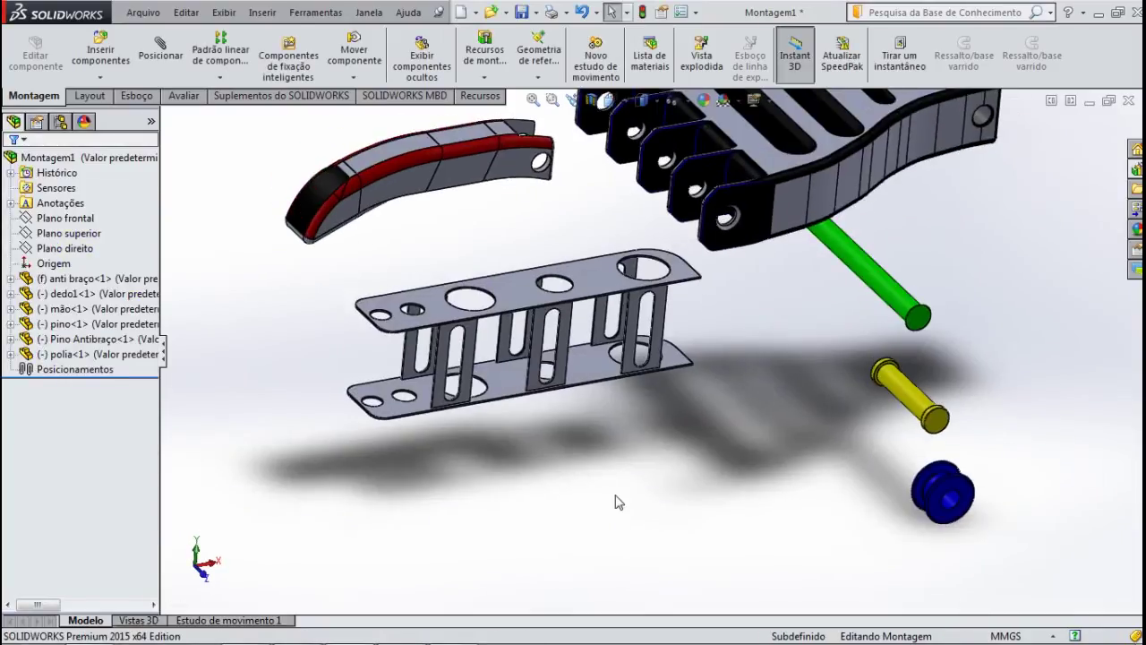
key(f)
middle_drag(593, 440, 600, 442)
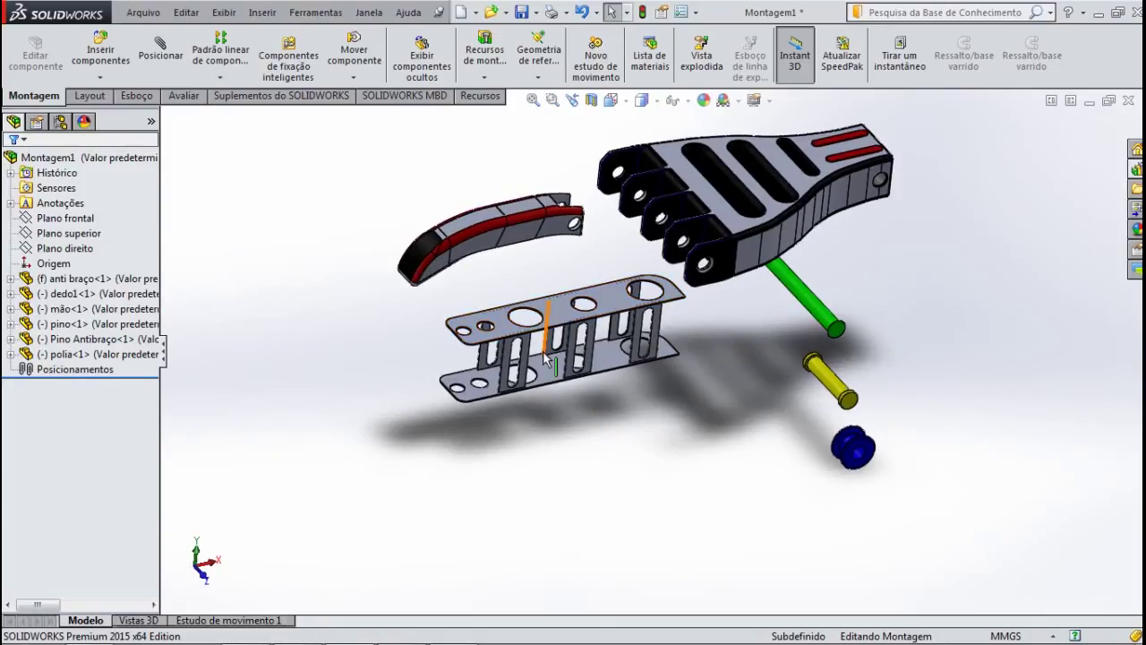
click(551, 314)
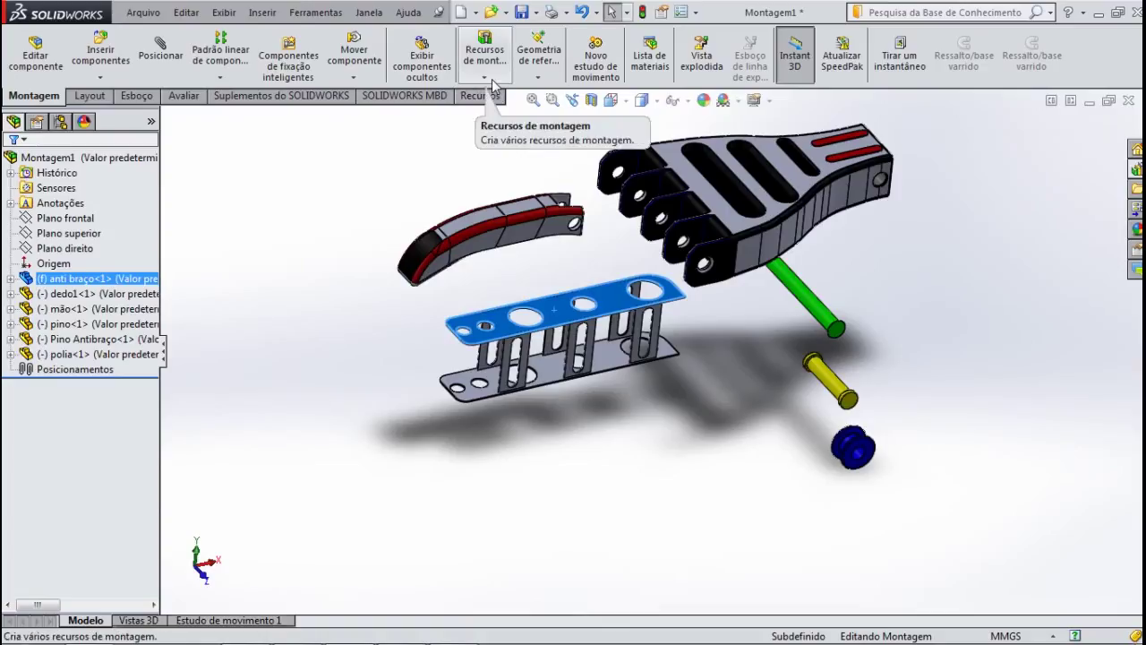
click(355, 78)
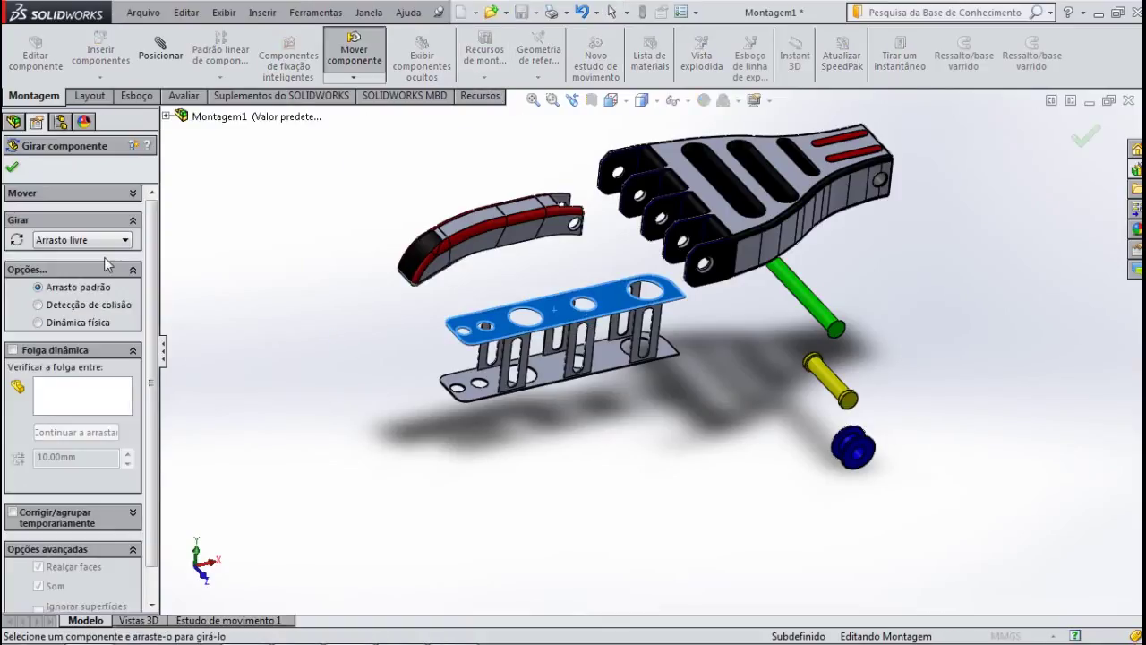
Try a Pelo XYZ Delta rotation with ΔX 9, then cancel the rotate command.
click(125, 240)
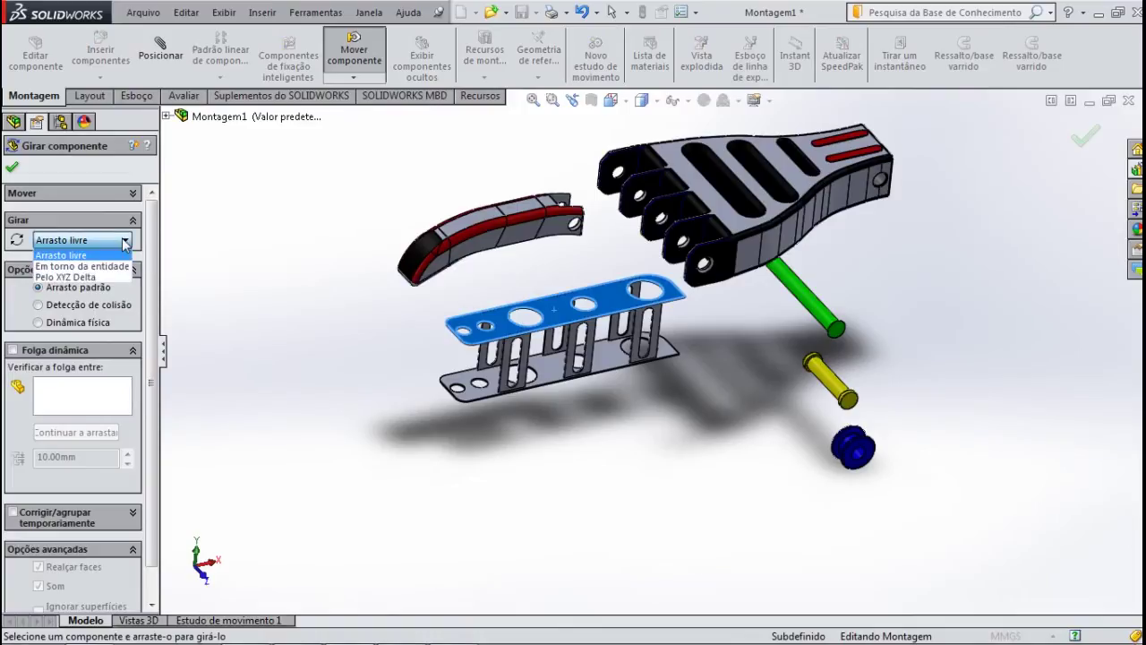
click(77, 279)
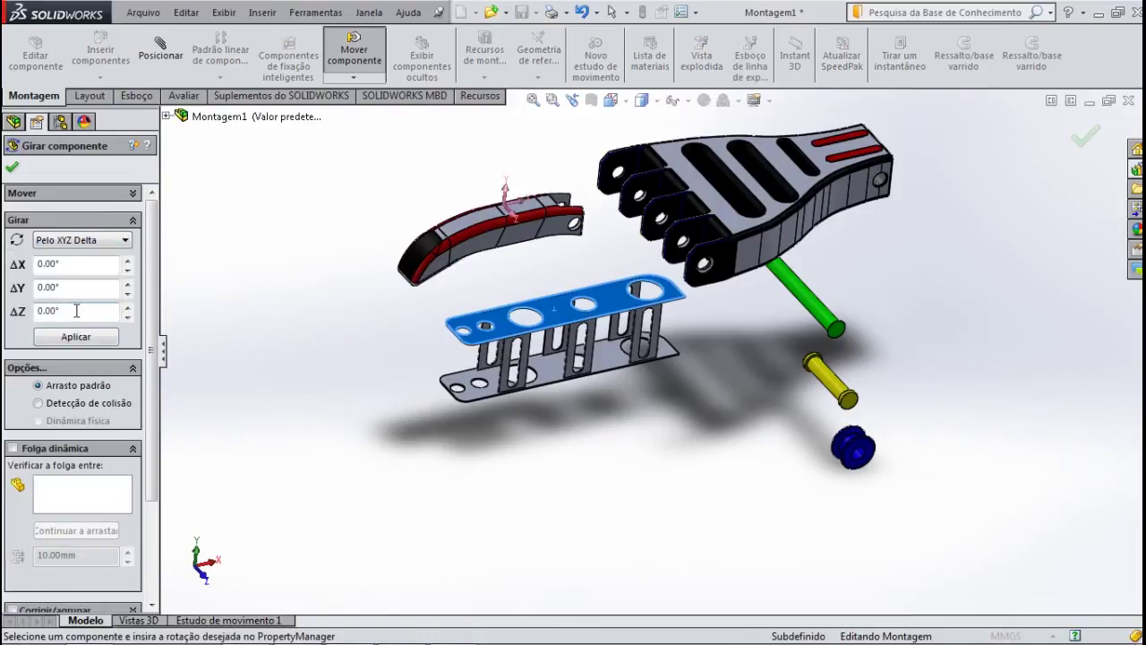
click(77, 311)
click(73, 264)
double_click(74, 263)
text(9)
key(Escape)
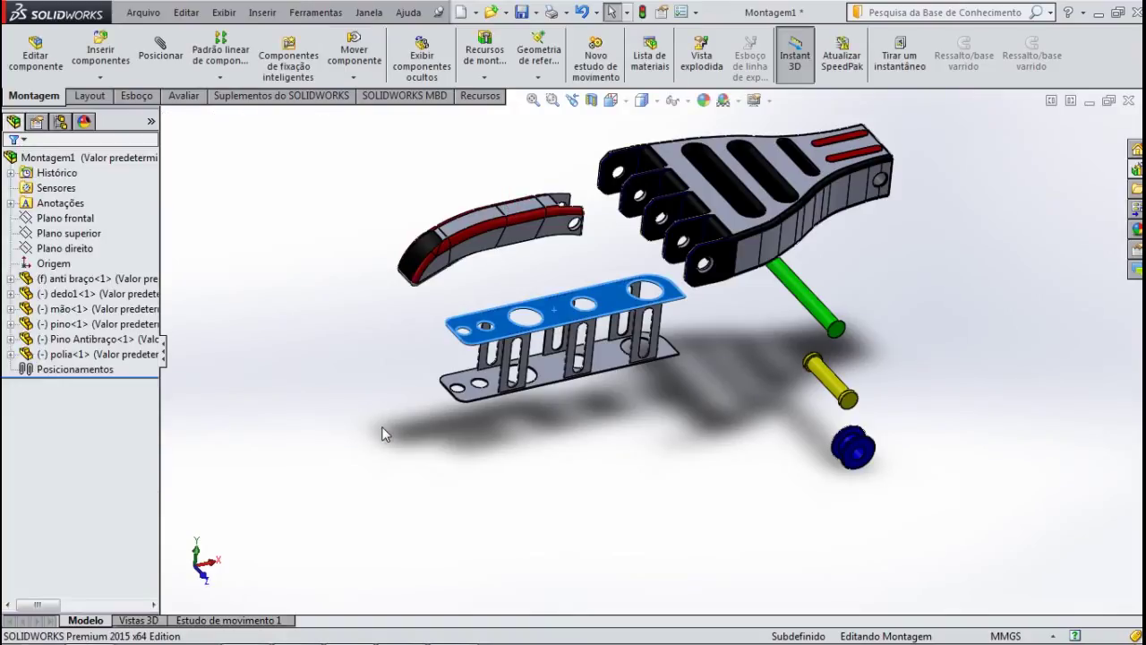
Make the anti braço component float instead of fixed.
click(545, 424)
click(546, 371)
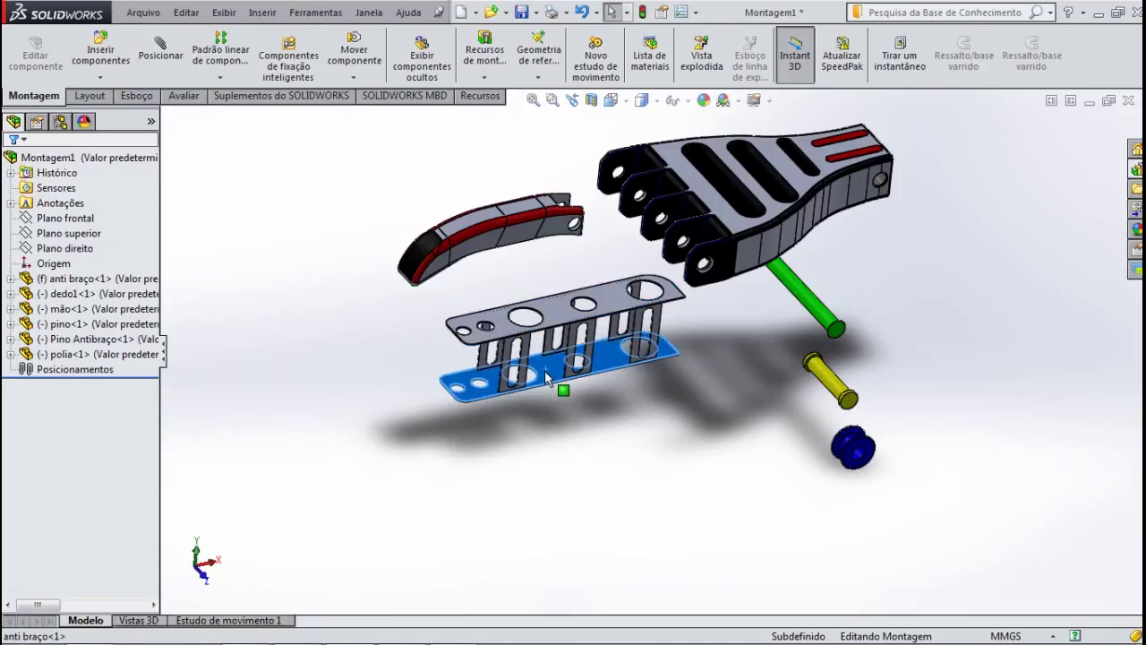
right_click(546, 376)
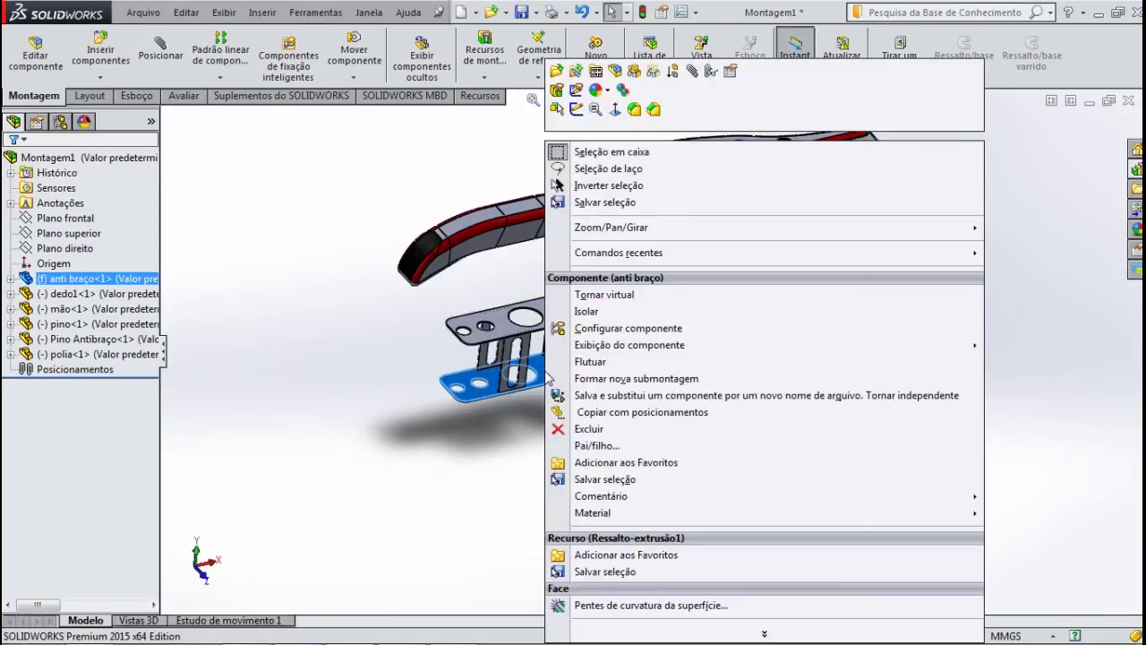
click(593, 363)
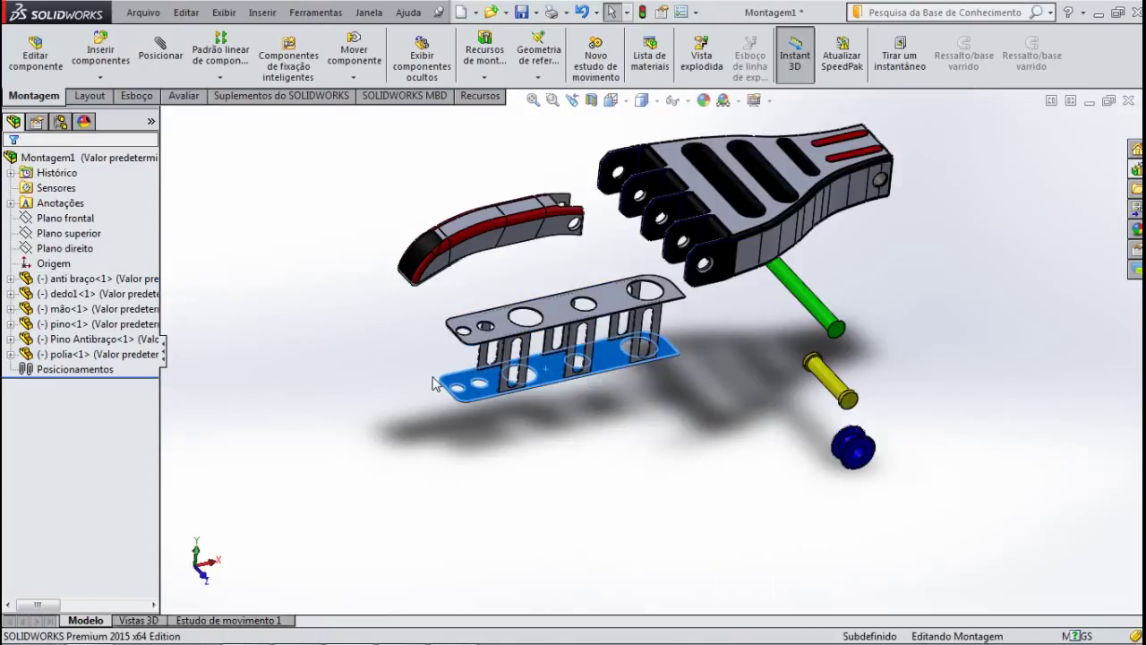
Rotate the anti braço plate 90° about X using Pelo XYZ Delta.
click(354, 79)
click(381, 108)
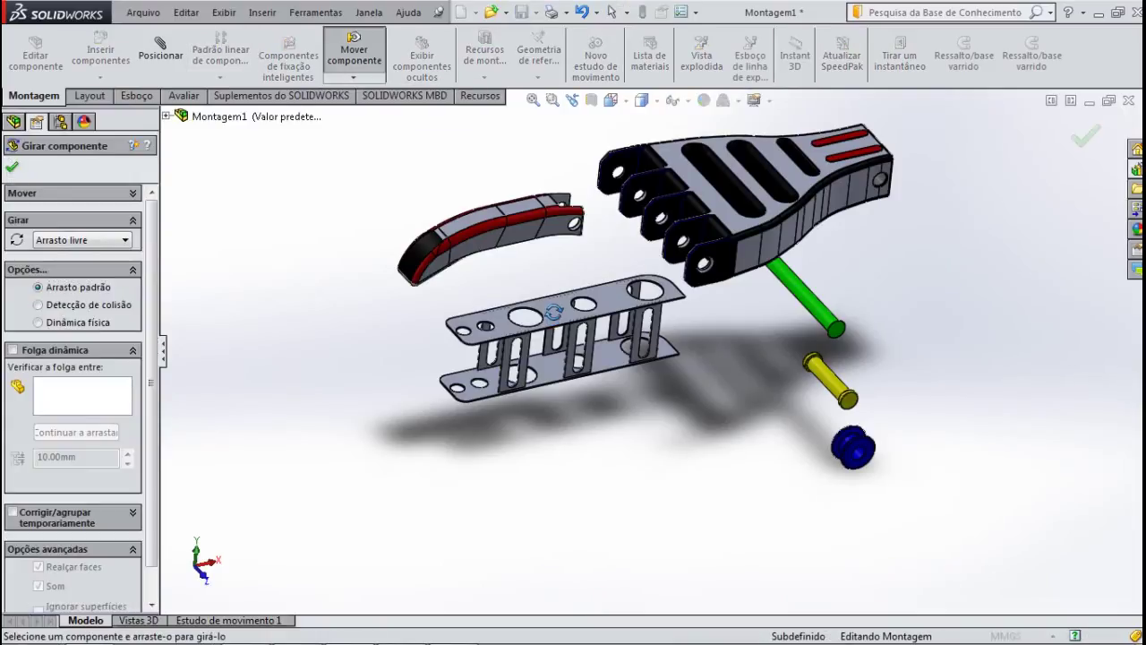
click(554, 311)
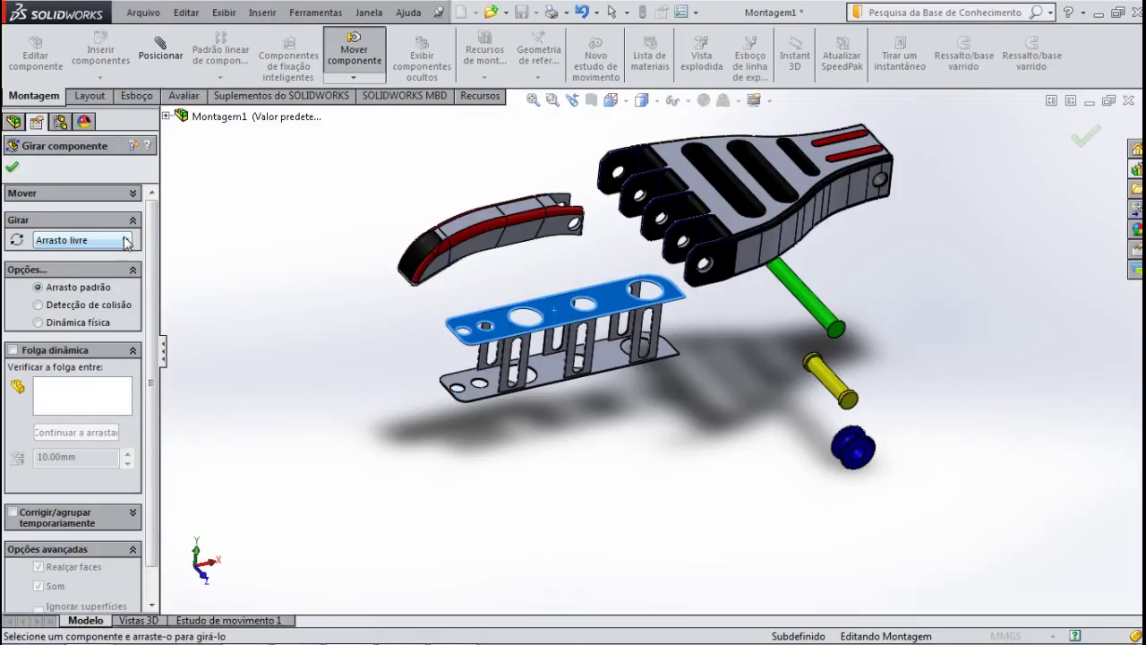
click(126, 240)
click(81, 277)
text(90)
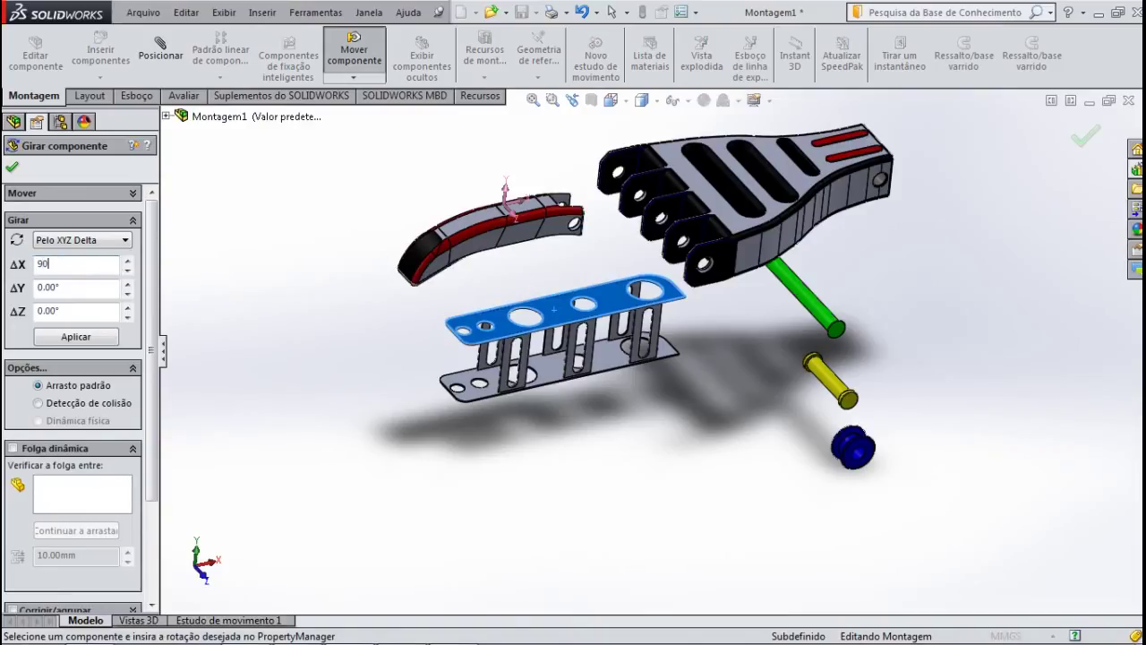
key(Return)
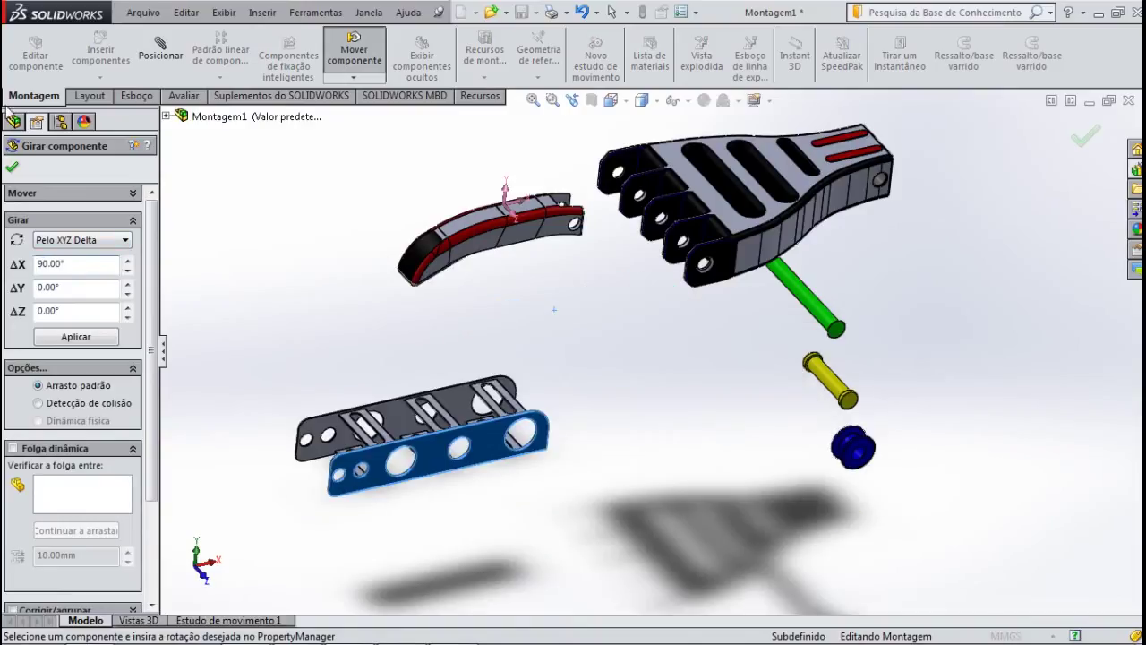
click(12, 169)
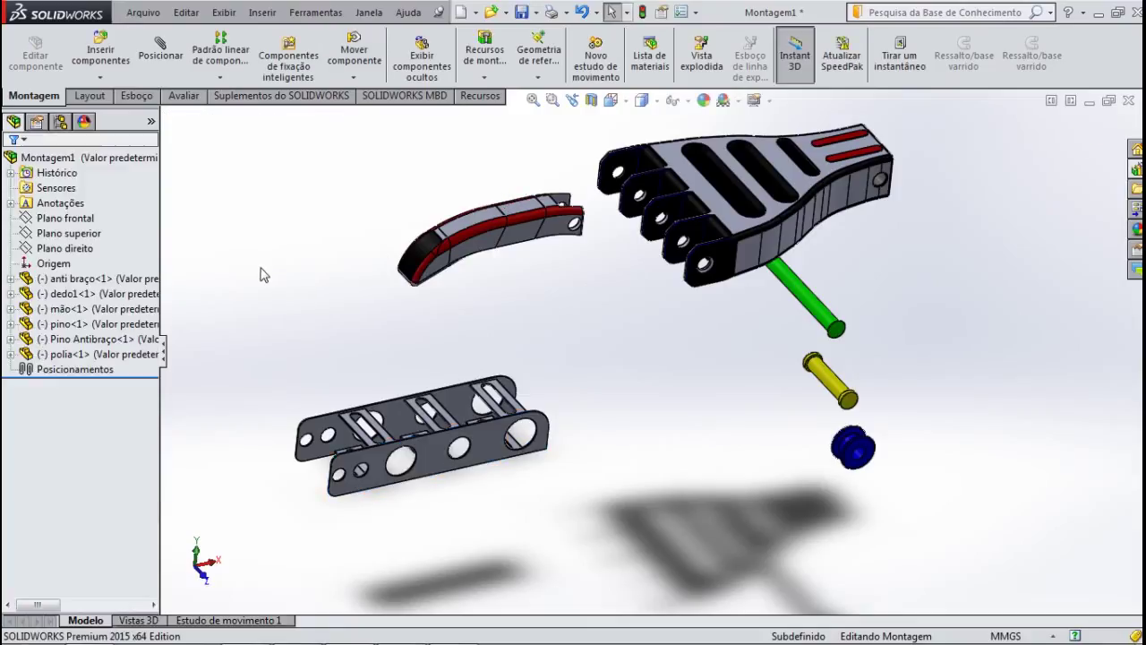
Orbit and zoom in on the mão hand's rear end so its pin hole is visible.
key(f)
mouse_move(348, 350)
middle_down()
mouse_move(342, 339)
mouse_move(378, 314)
mouse_move(423, 341)
middle_up()
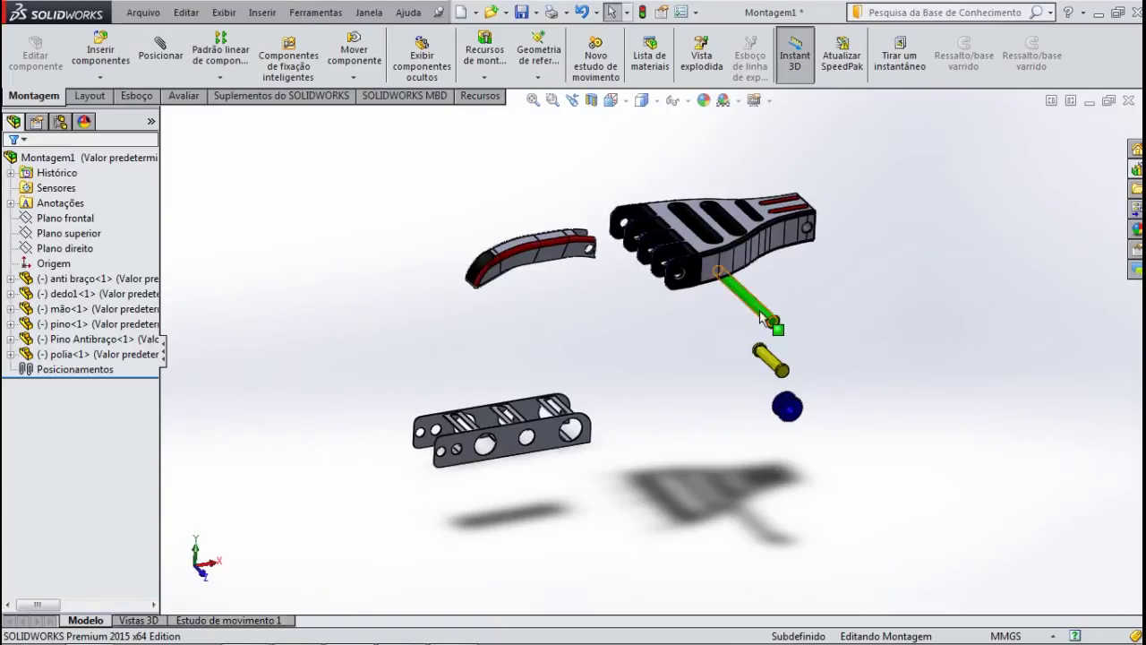
mouse_move(818, 320)
middle_down()
mouse_move(788, 325)
mouse_move(789, 347)
mouse_move(852, 330)
middle_up()
scroll(786, 273, down, 2)
scroll(786, 277, down, 2)
scroll(856, 320, up, 2)
scroll(785, 307, up, 2)
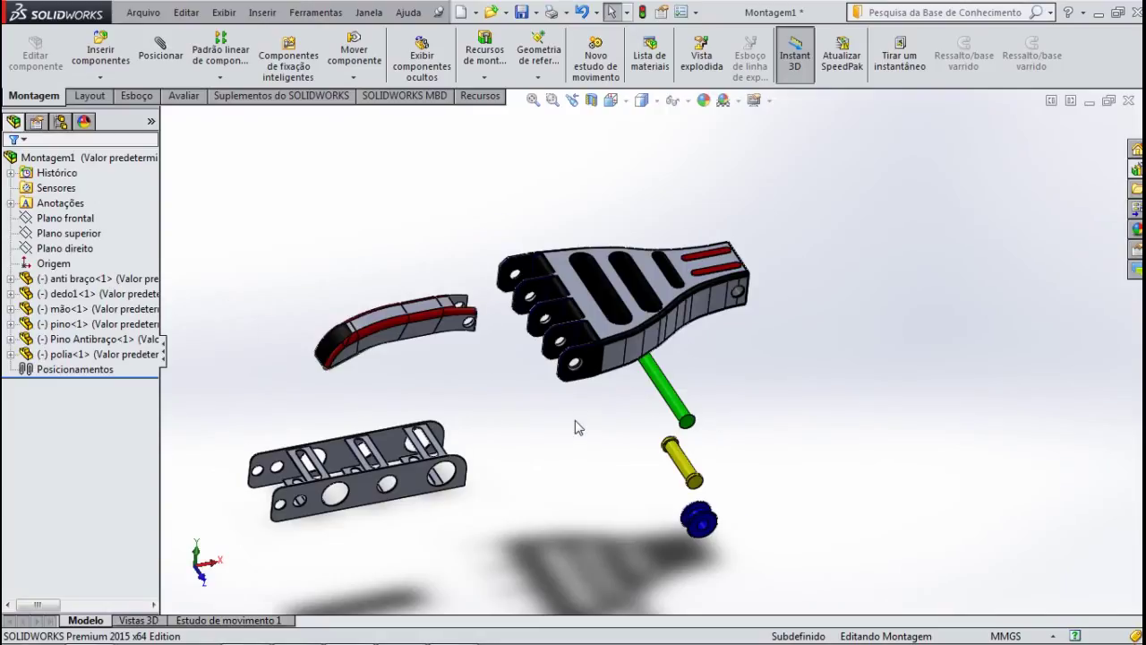
mouse_move(503, 345)
middle_down()
mouse_move(512, 323)
mouse_move(521, 332)
middle_up()
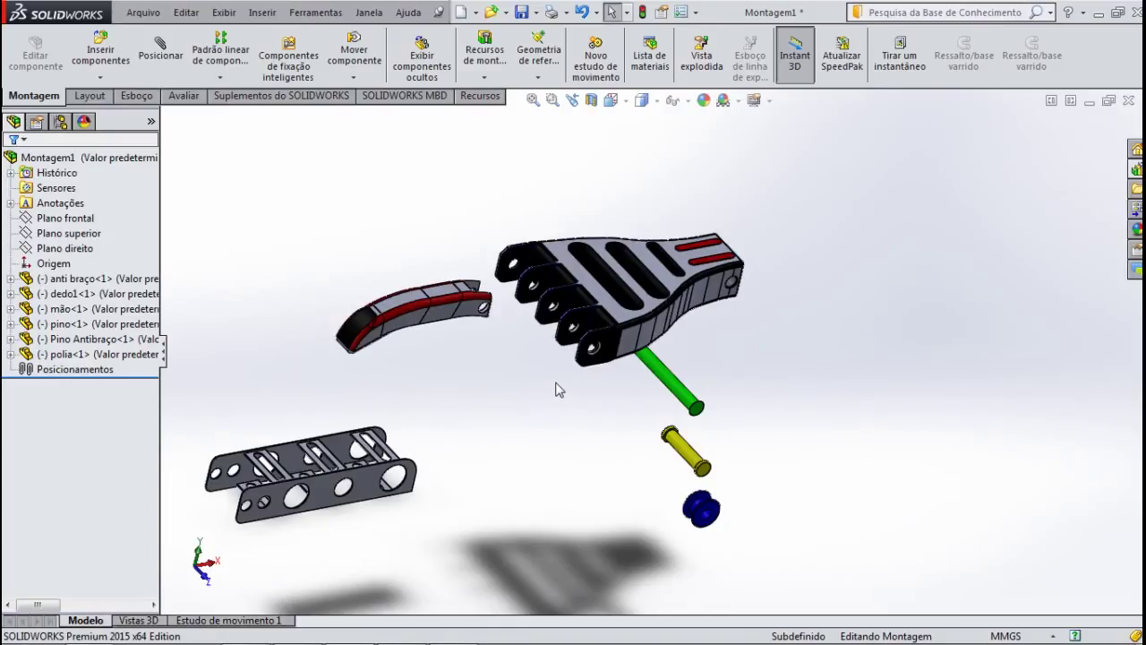
scroll(723, 295, down, 4)
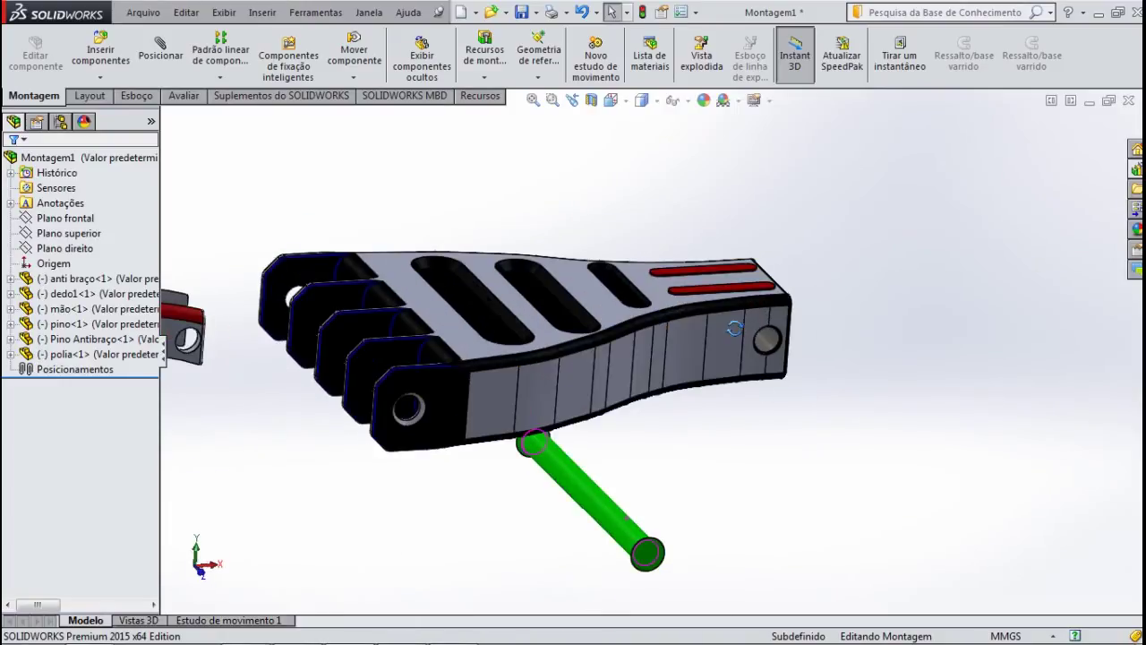
mouse_move(759, 388)
middle_down()
mouse_move(729, 295)
mouse_move(762, 354)
middle_up()
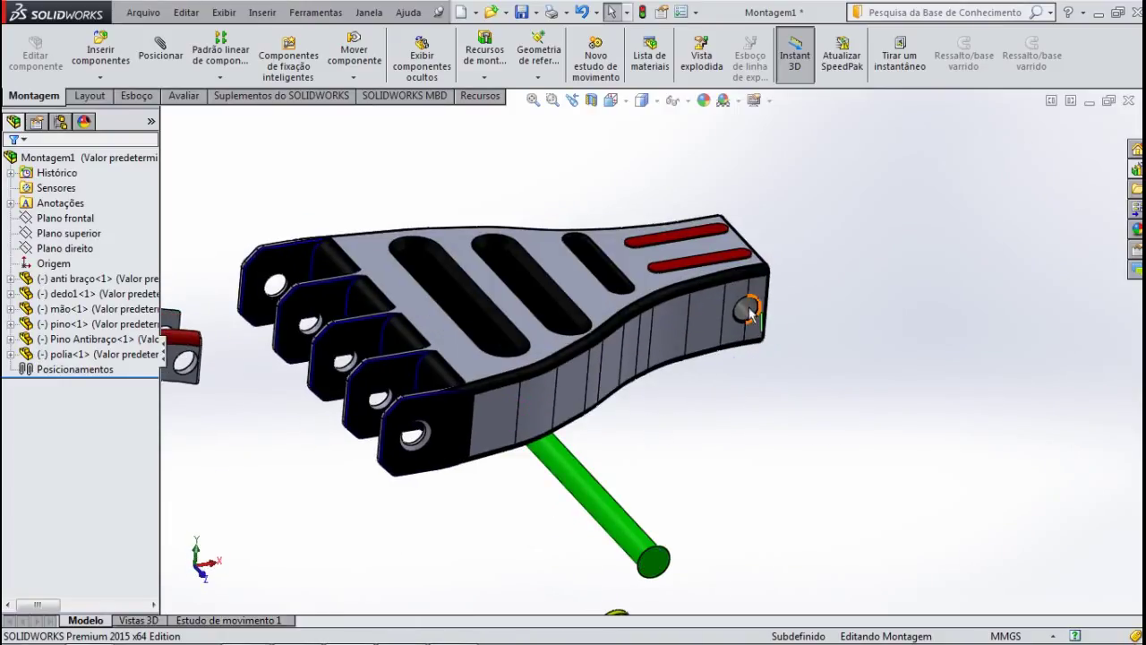
Start a mate and select the hand's rear pin hole face.
click(157, 78)
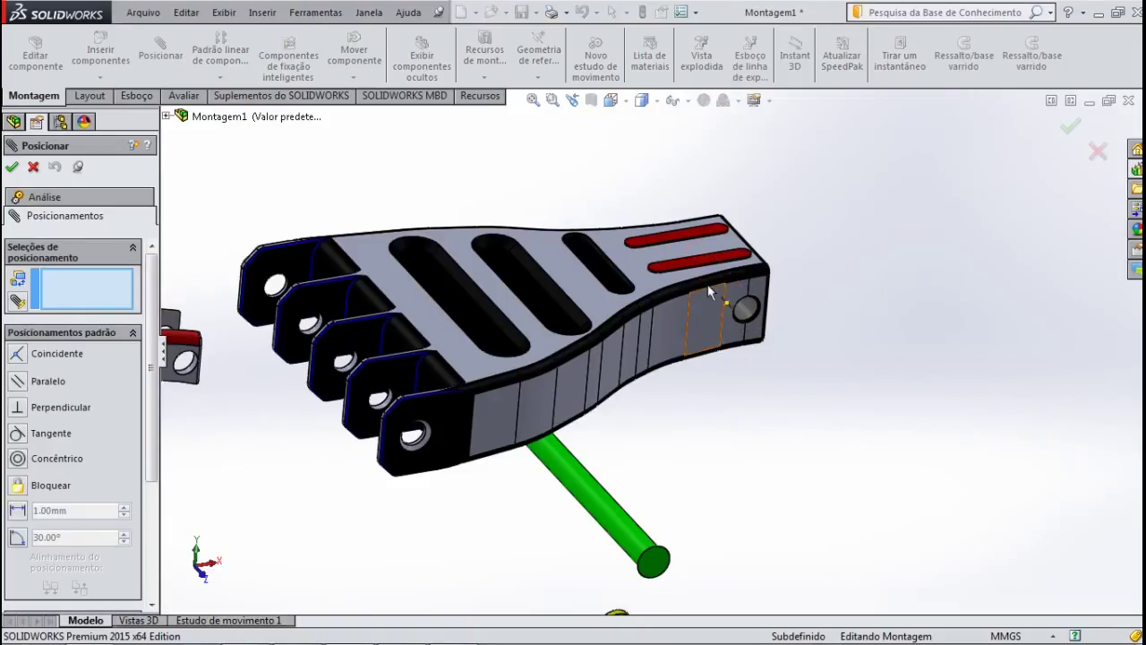
scroll(742, 360, down, 2)
scroll(760, 357, down, 2)
click(759, 356)
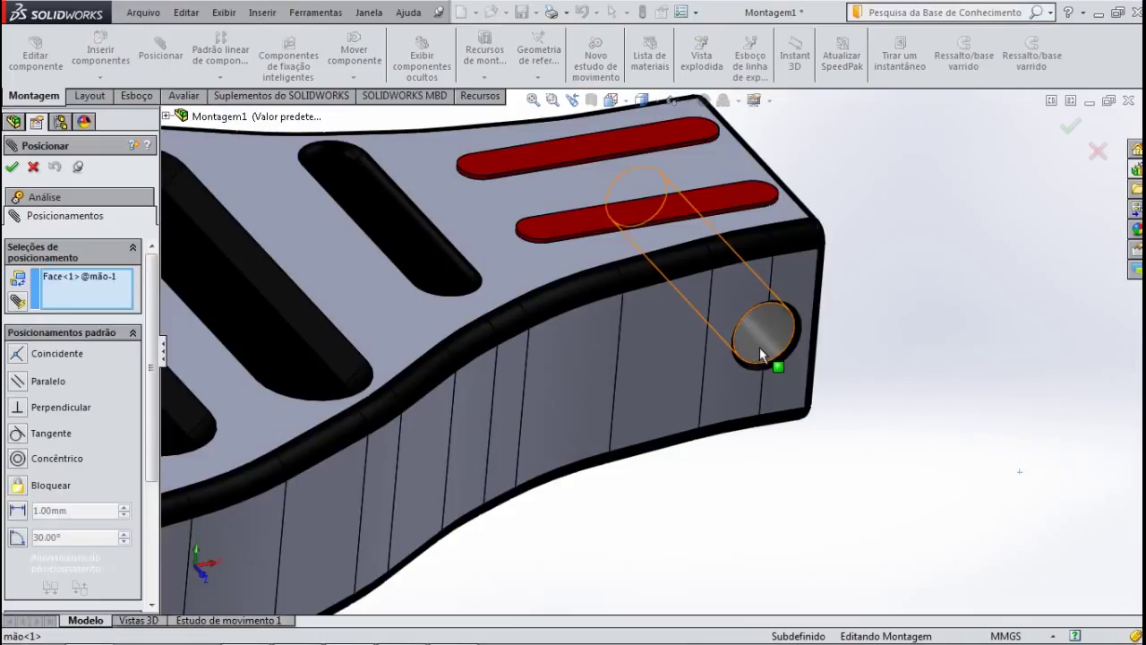
scroll(780, 404, up, 3)
scroll(783, 376, up, 3)
scroll(781, 367, up, 2)
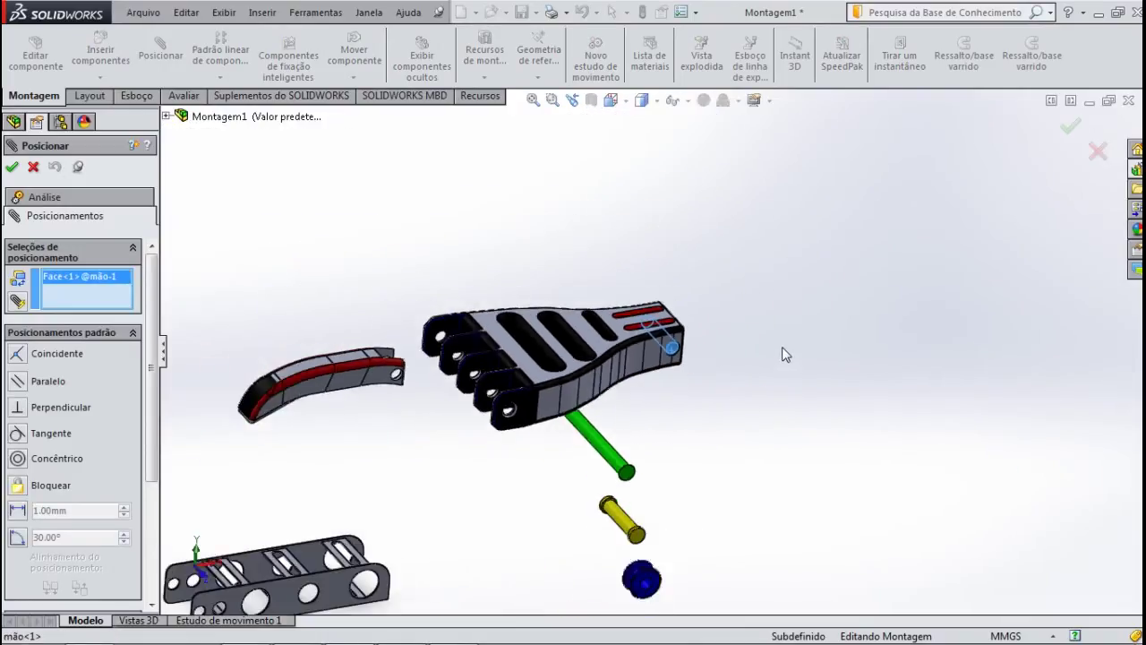
scroll(564, 540, up, 2)
scroll(381, 453, down, 2)
scroll(436, 400, down, 2)
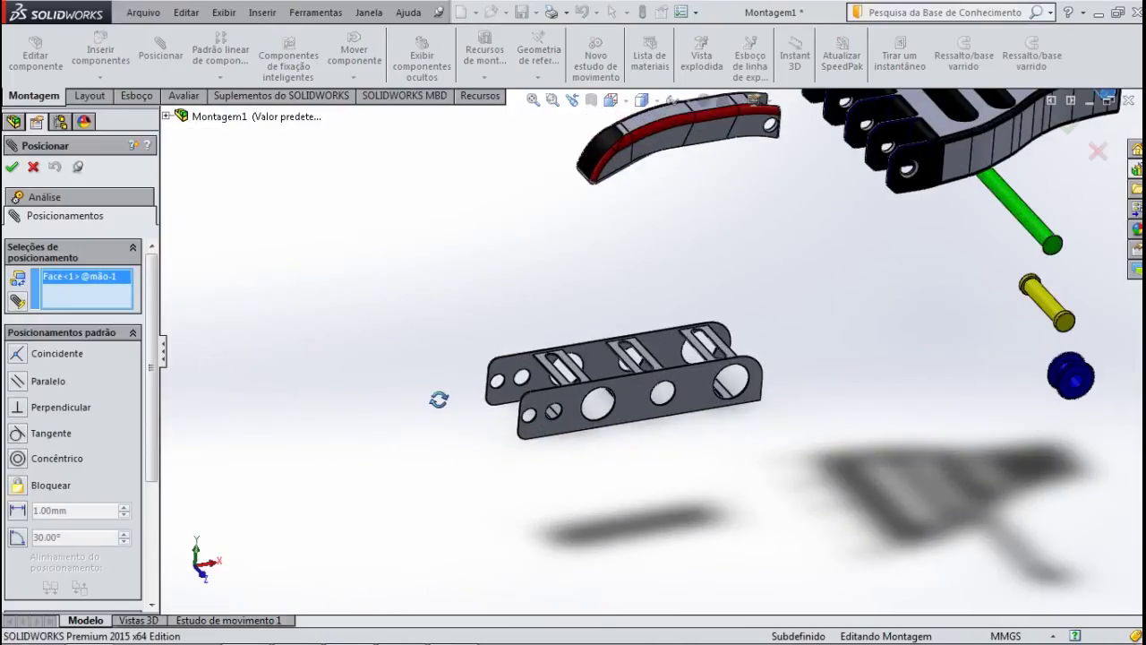
Select the anti braço plate's end hole and accept the Concêntrico mate.
middle_drag(436, 401, 473, 442)
scroll(502, 430, down, 2)
scroll(560, 404, down, 3)
scroll(559, 405, down, 2)
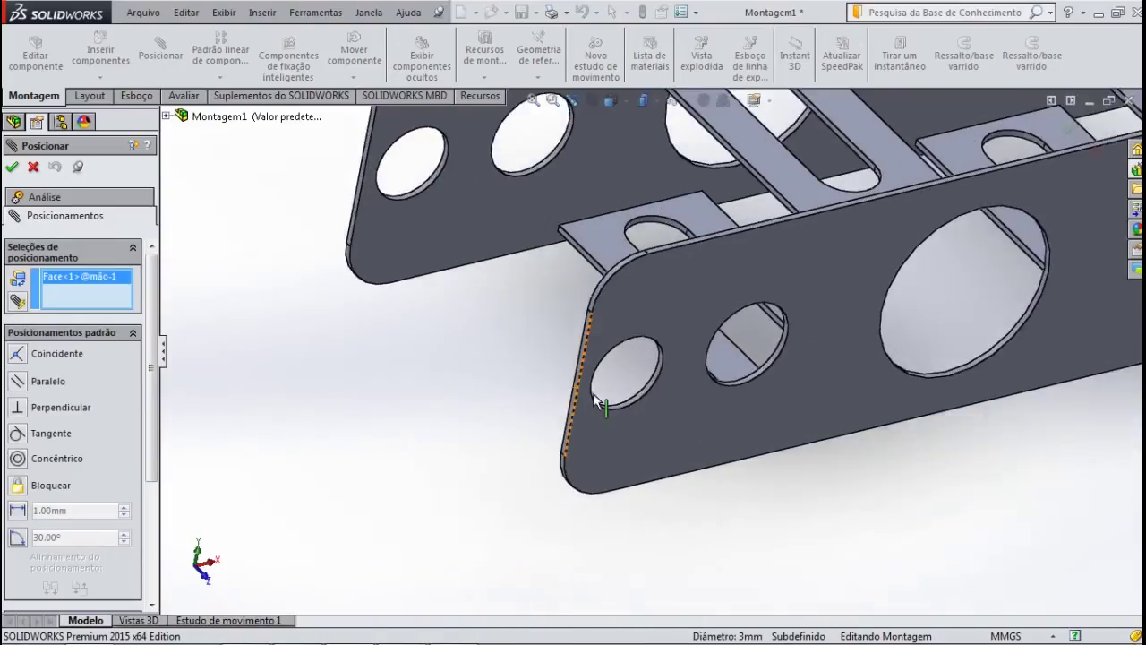
scroll(596, 397, down, 2)
scroll(644, 405, down, 2)
click(642, 405)
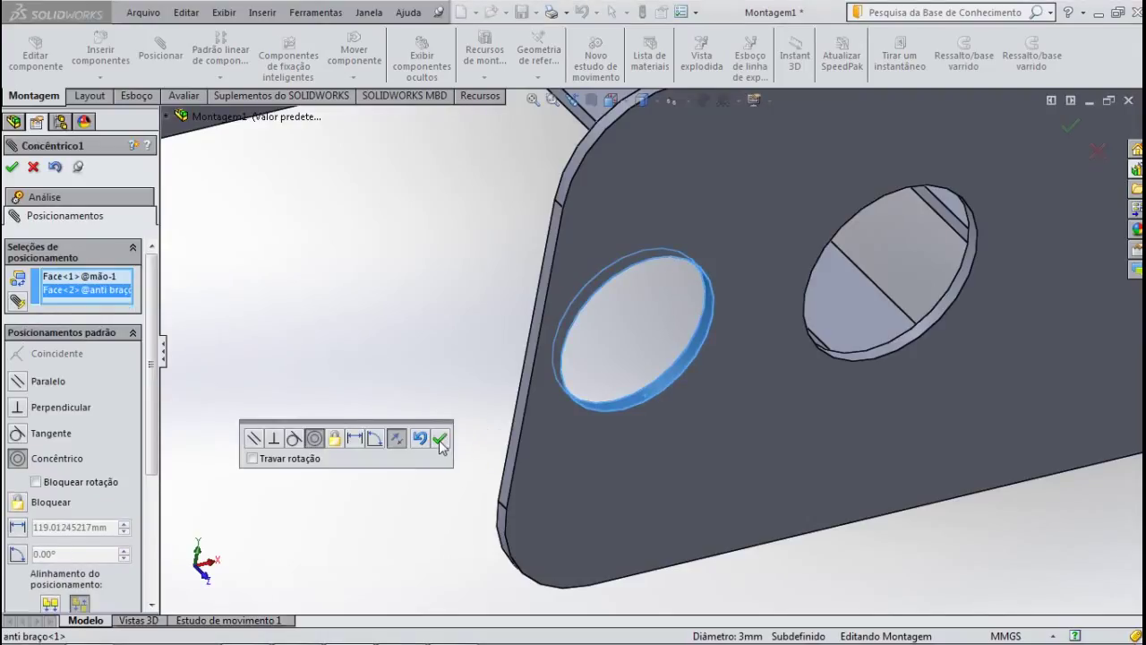
click(440, 439)
scroll(445, 493, up, 3)
Switch the Mate panel to the advanced Width mate type.
scroll(457, 475, up, 3)
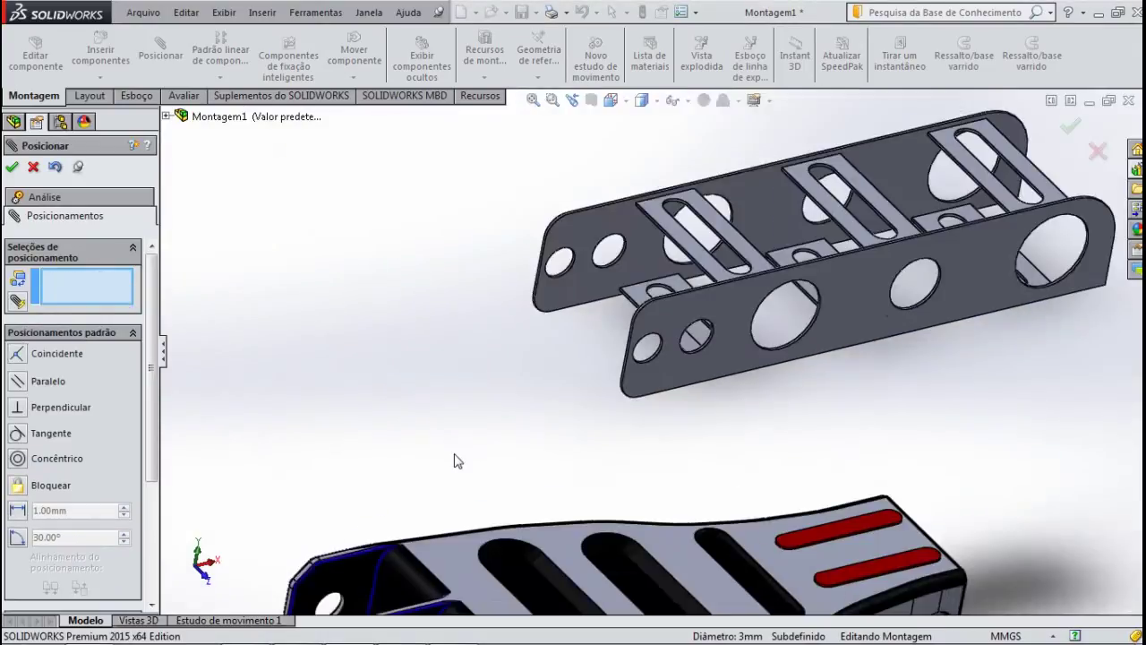
scroll(454, 460, up, 2)
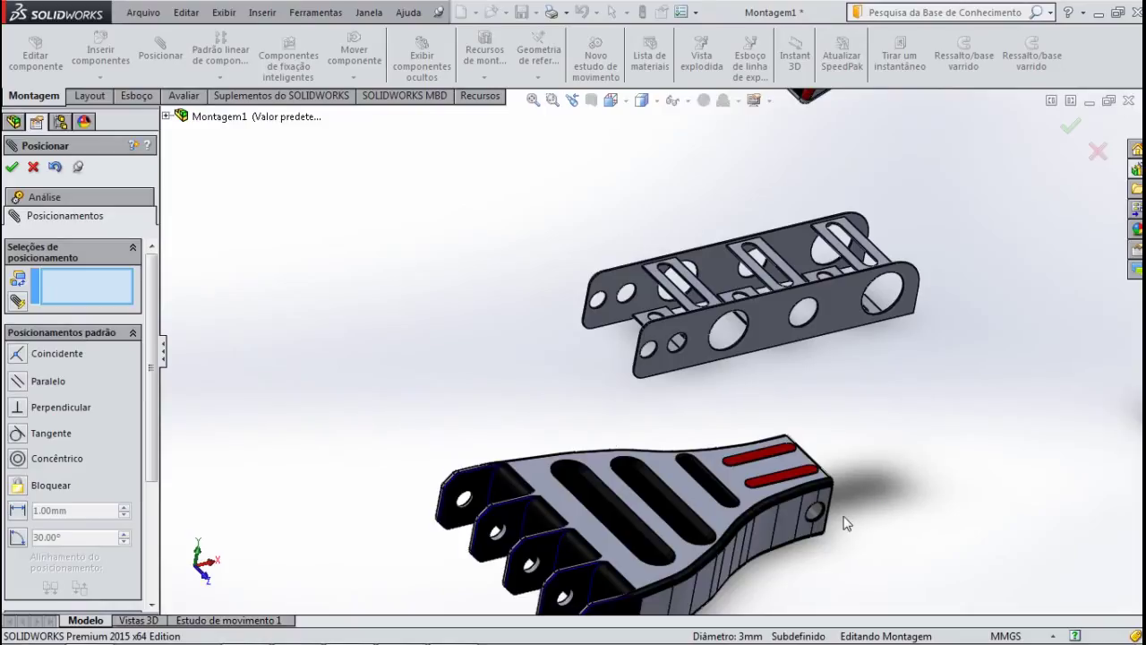
scroll(849, 514, down, 2)
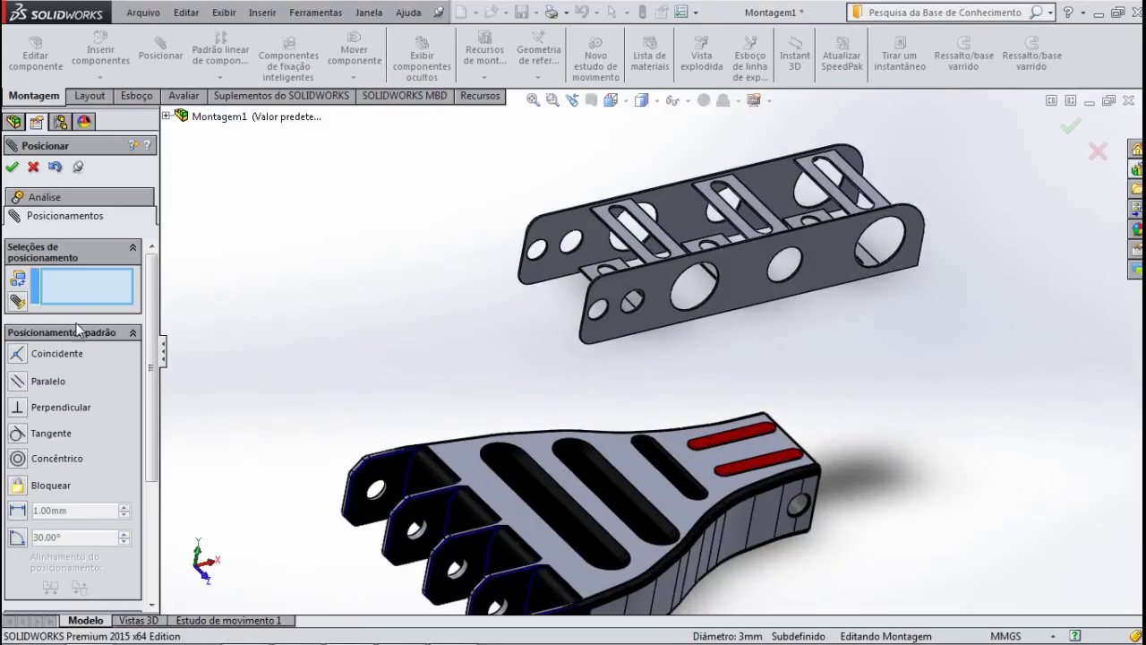
click(132, 334)
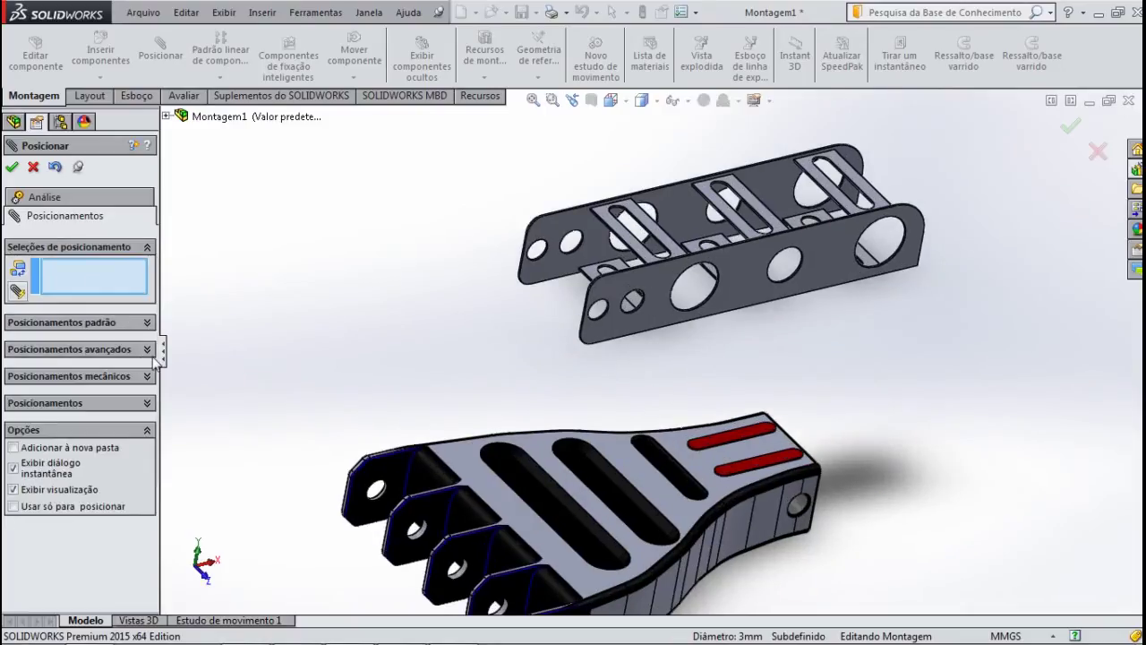
click(148, 352)
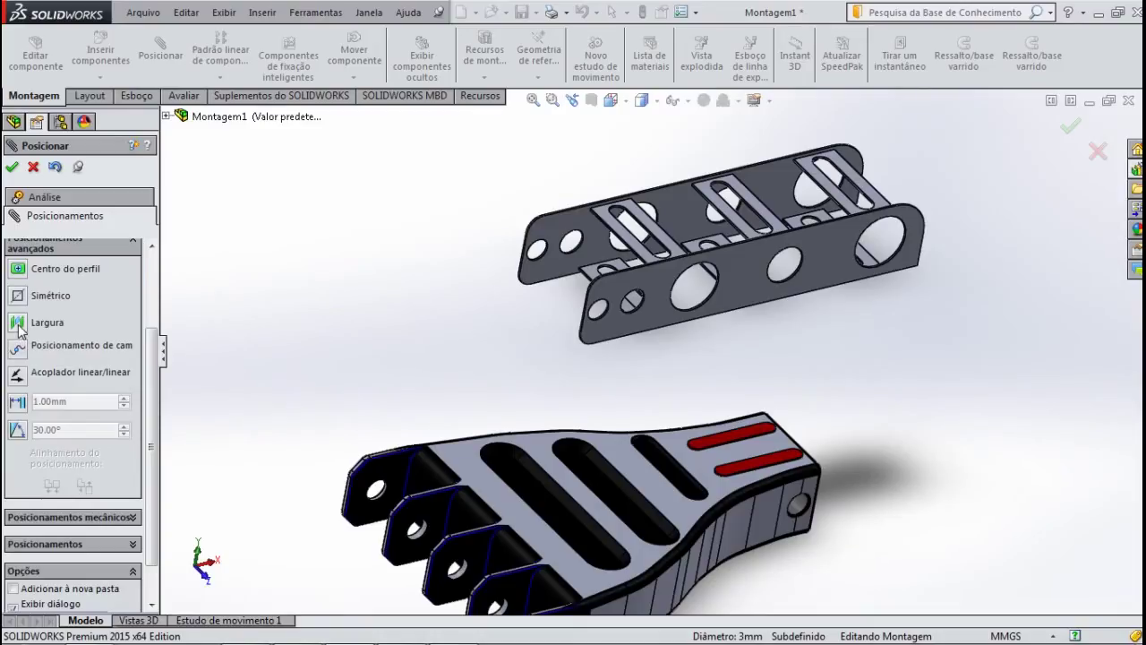
click(18, 326)
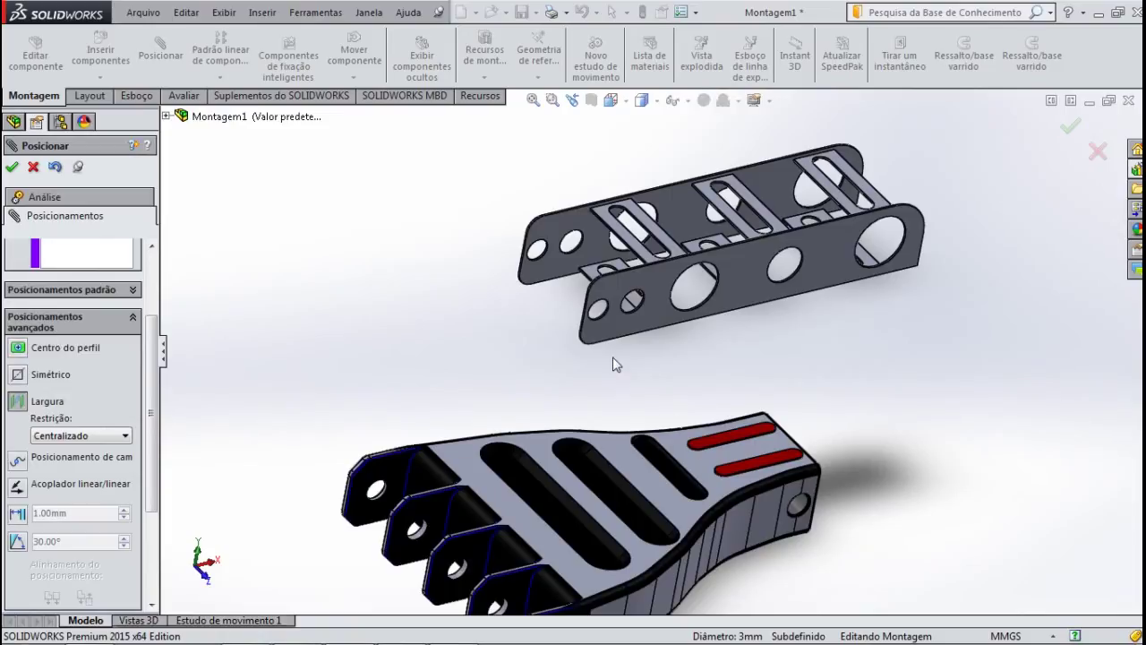
Pick both forearm plate faces and the hand's two side faces, then confirm the centred width mate.
click(560, 247)
middle_drag(431, 328, 535, 448)
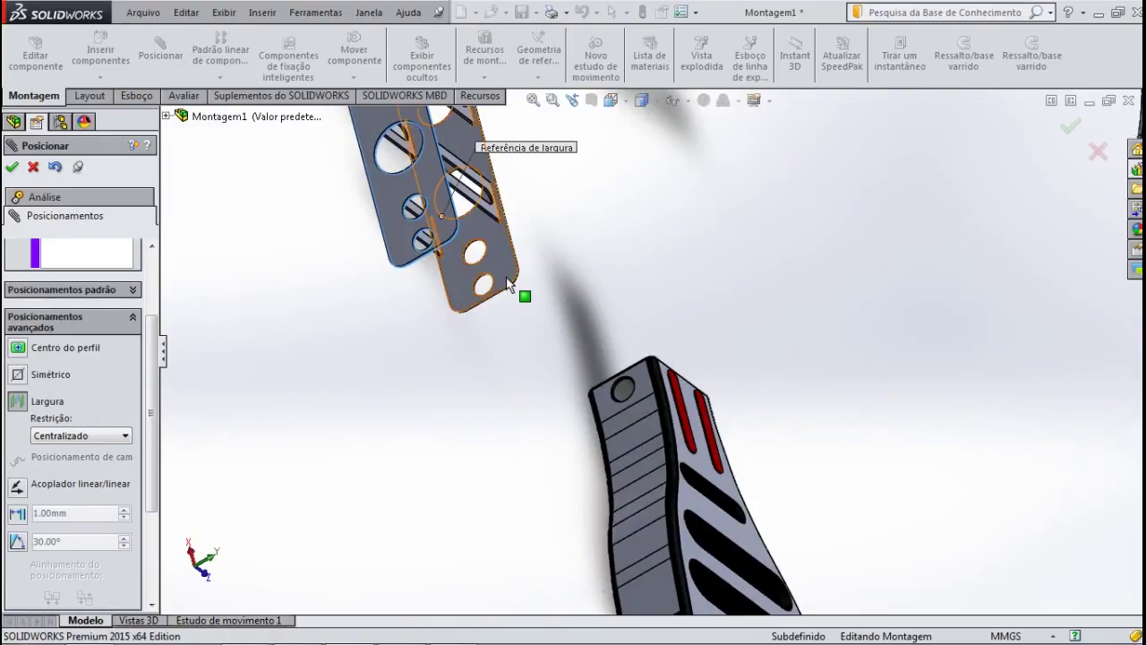
click(515, 292)
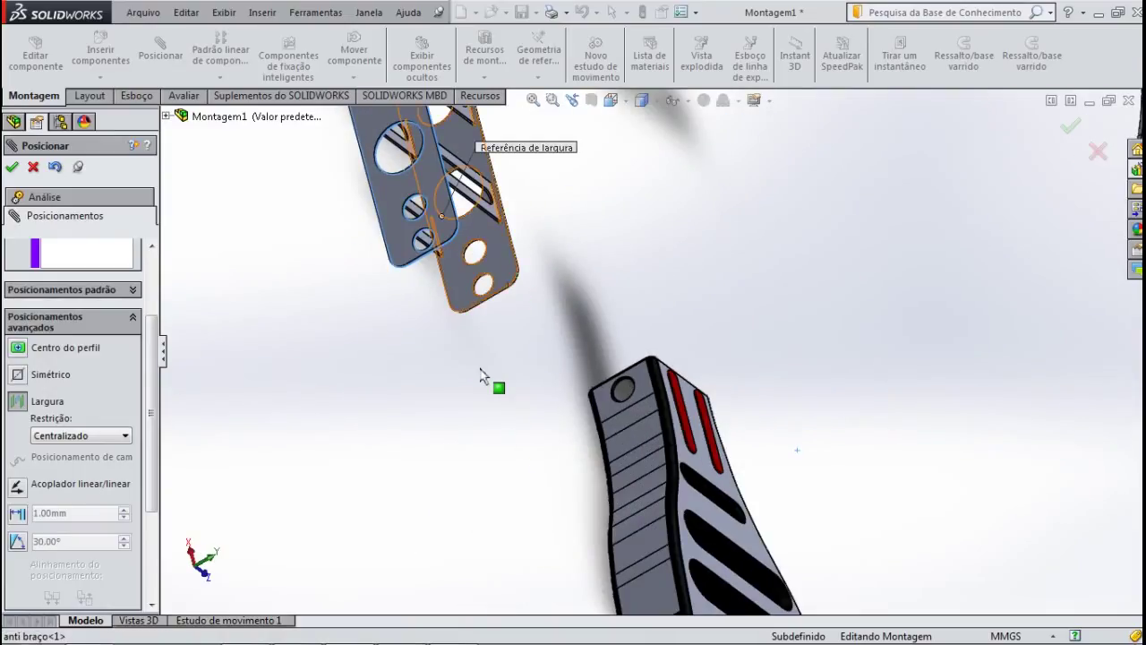
click(636, 382)
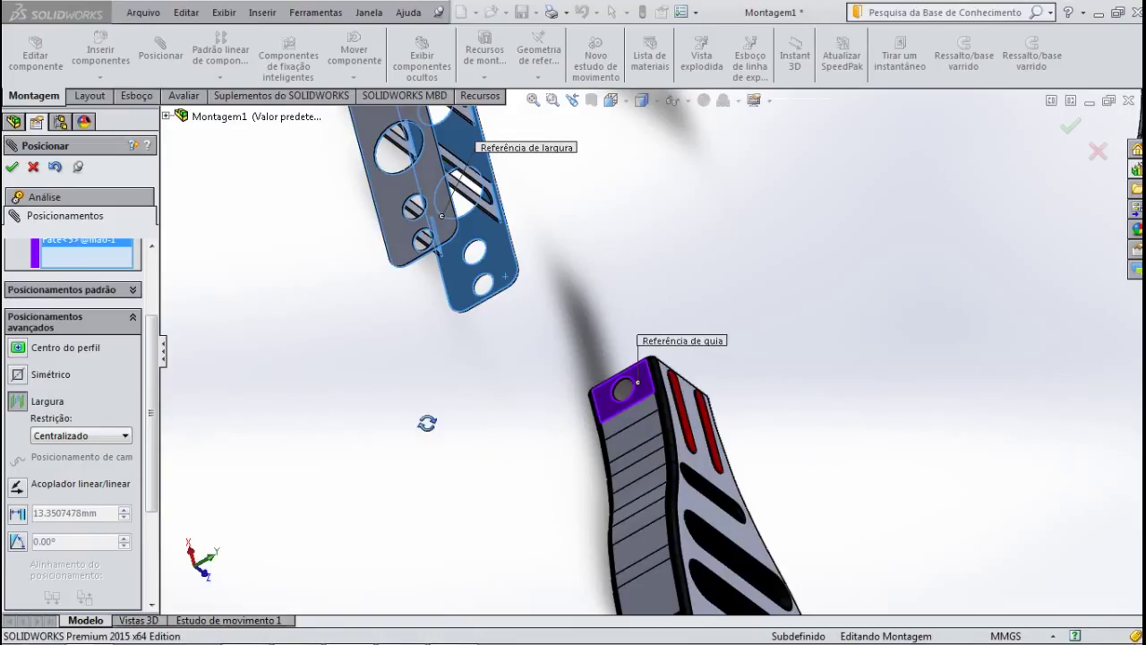
middle_drag(484, 459, 366, 391)
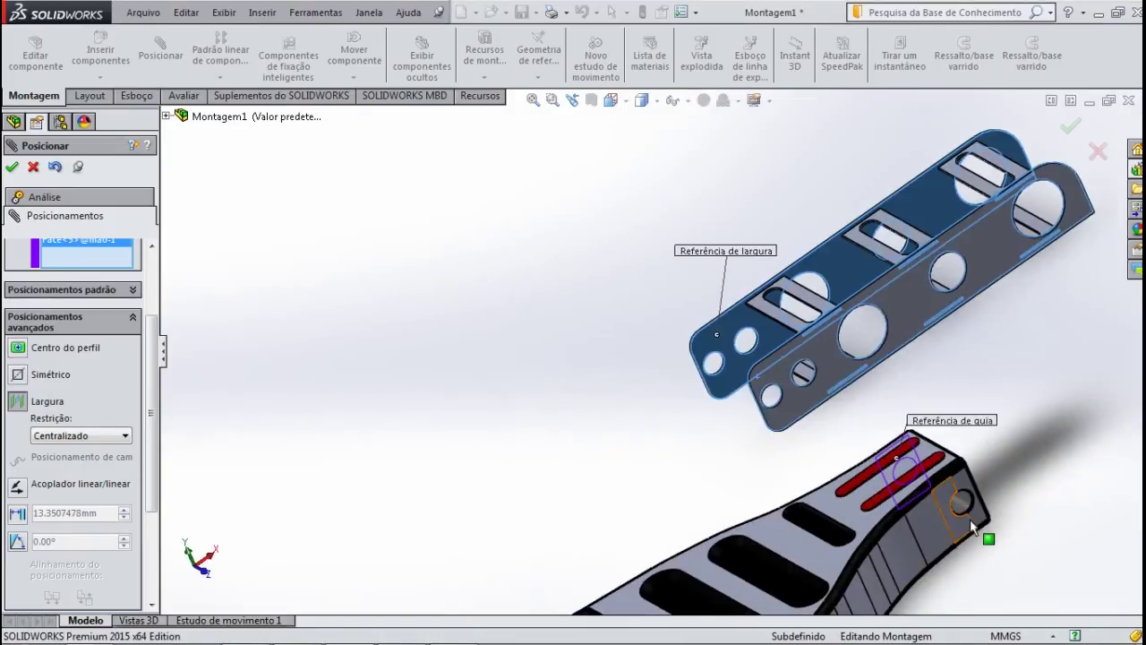
click(985, 542)
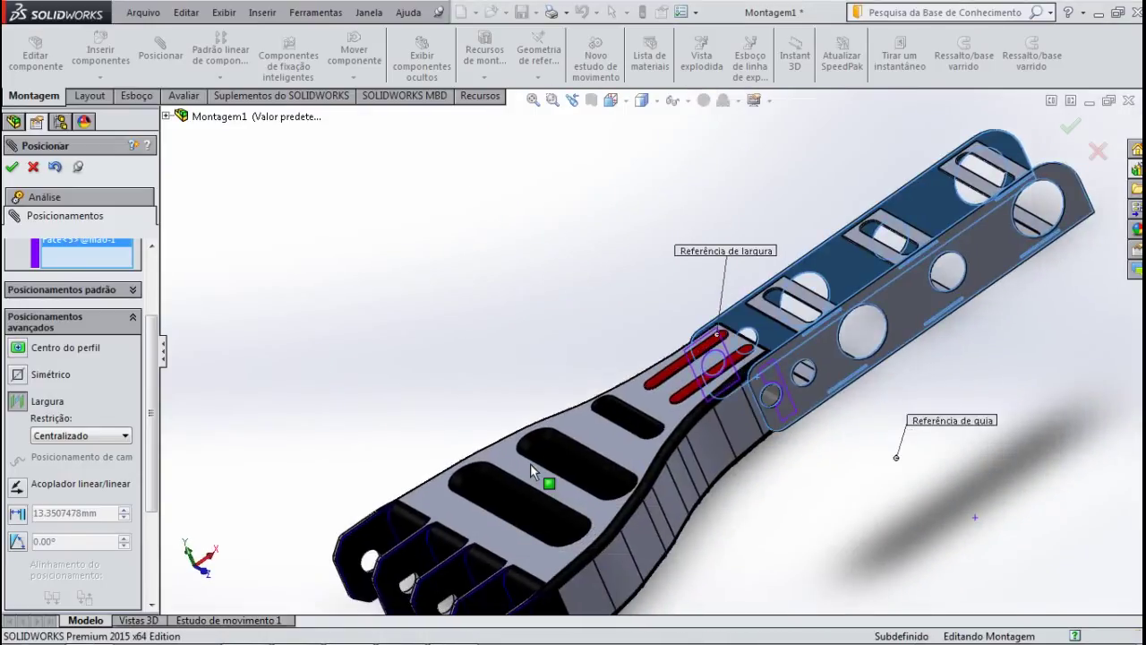
click(12, 167)
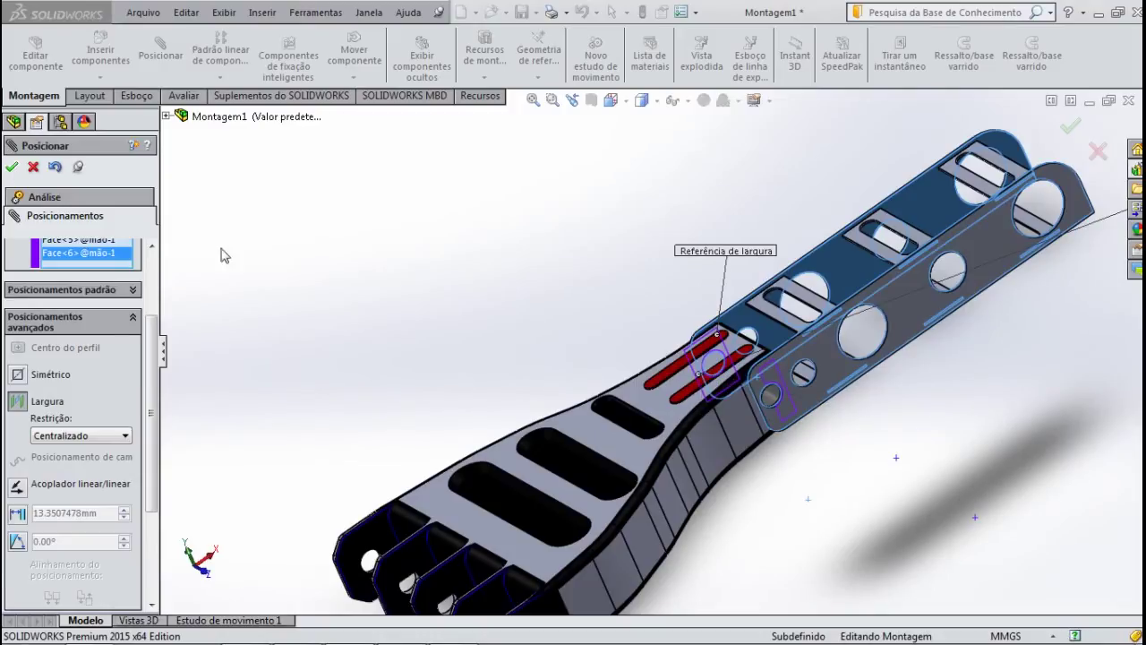
scroll(672, 421, up, 3)
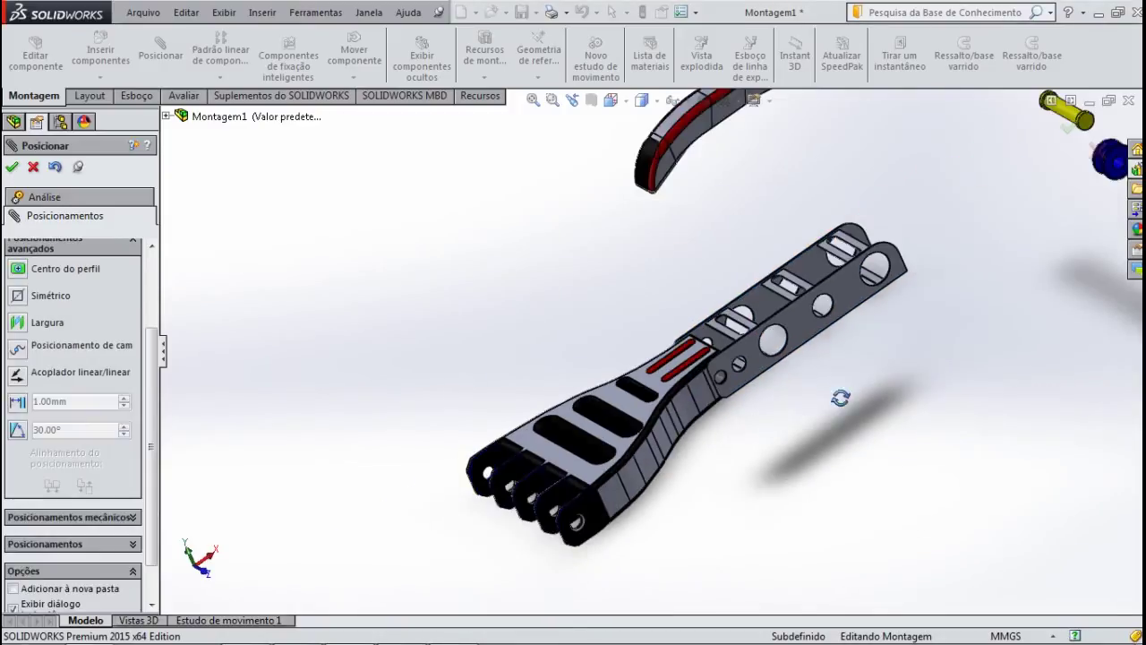
Close the Mate panel and fix the anti braço forearm in place with Fixar.
middle_drag(840, 398, 796, 460)
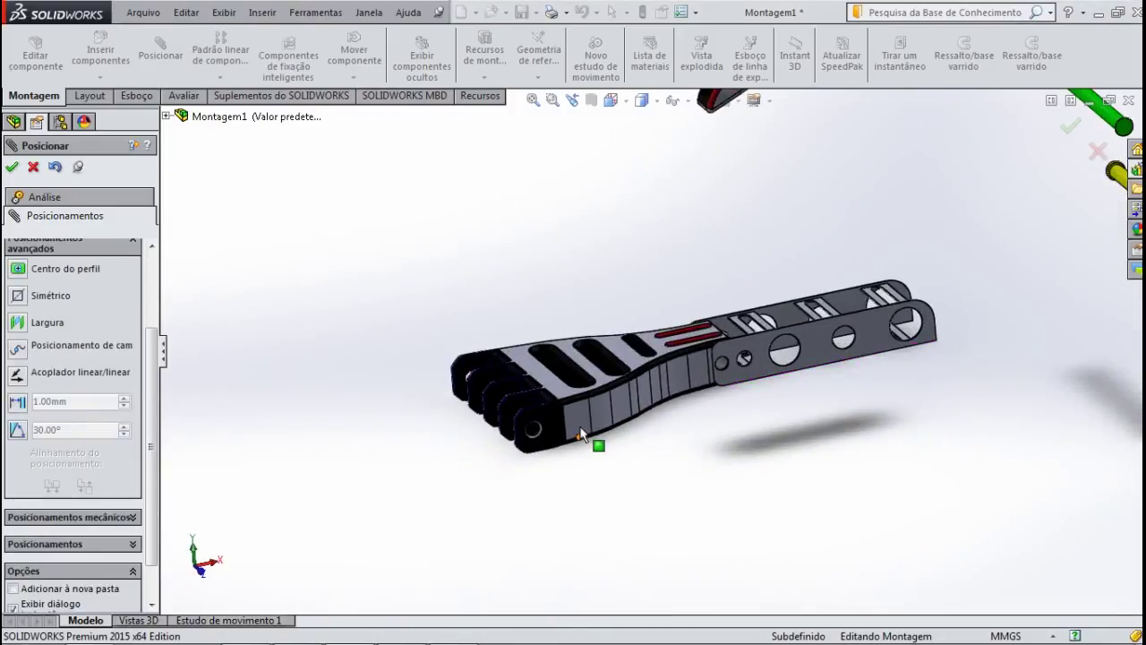
click(13, 167)
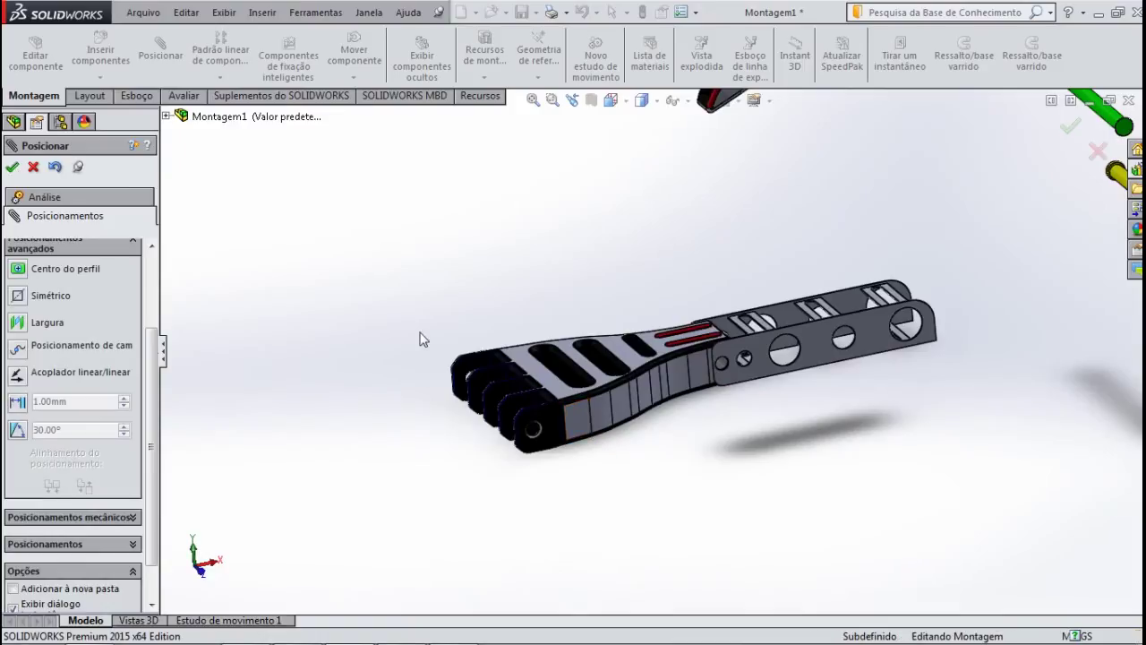
click(823, 351)
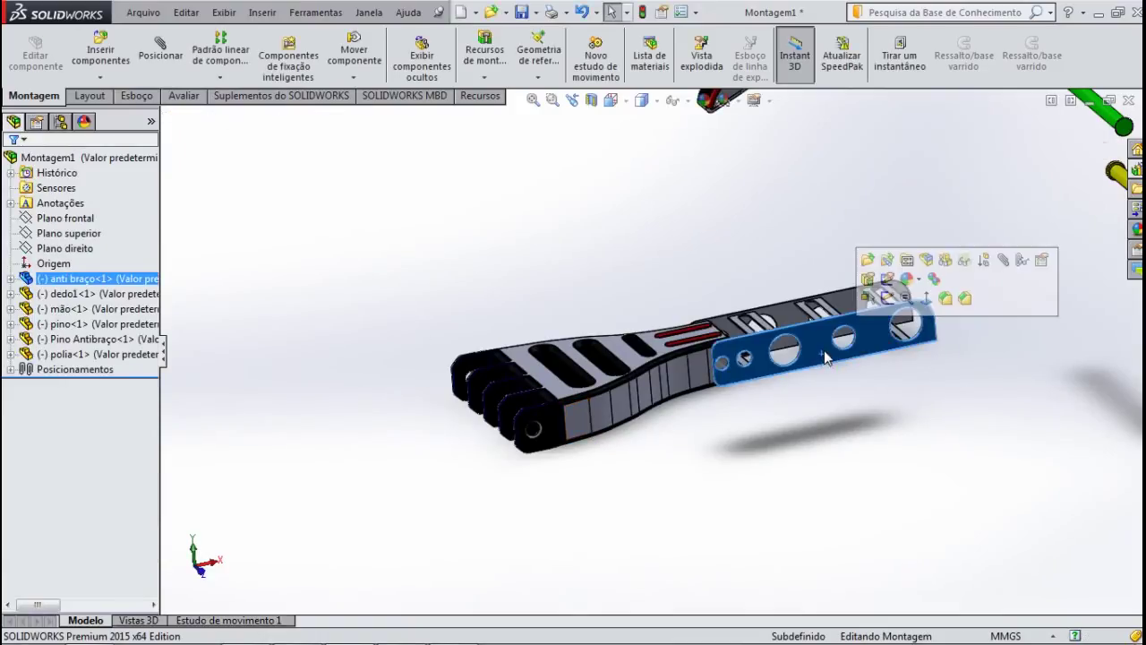
right_click(829, 353)
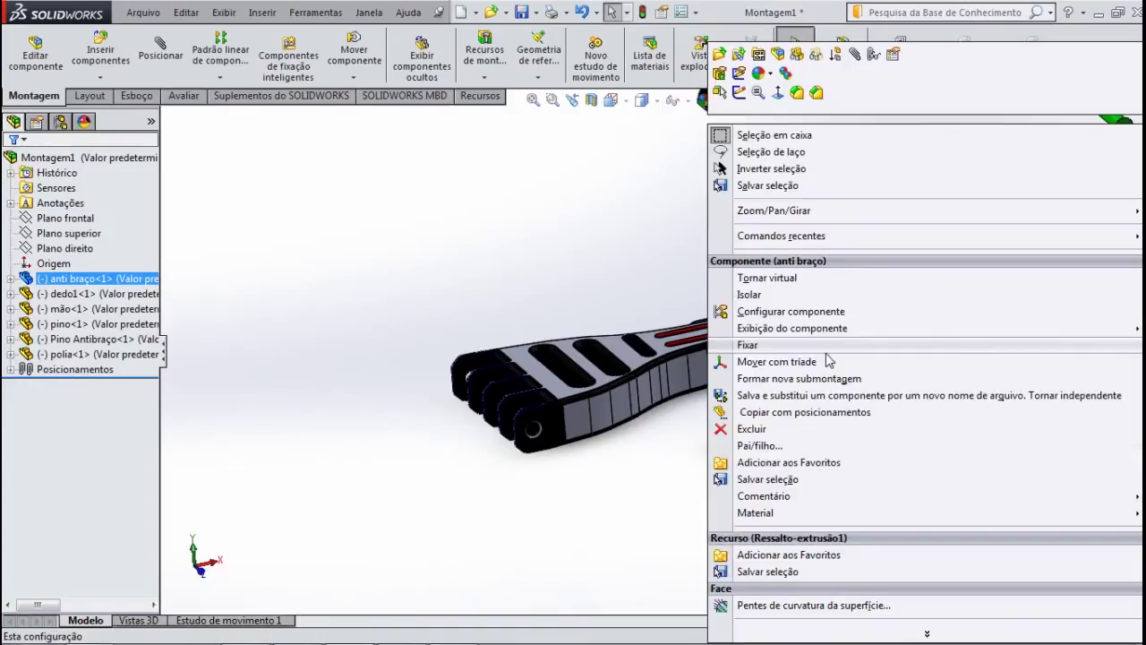
click(655, 430)
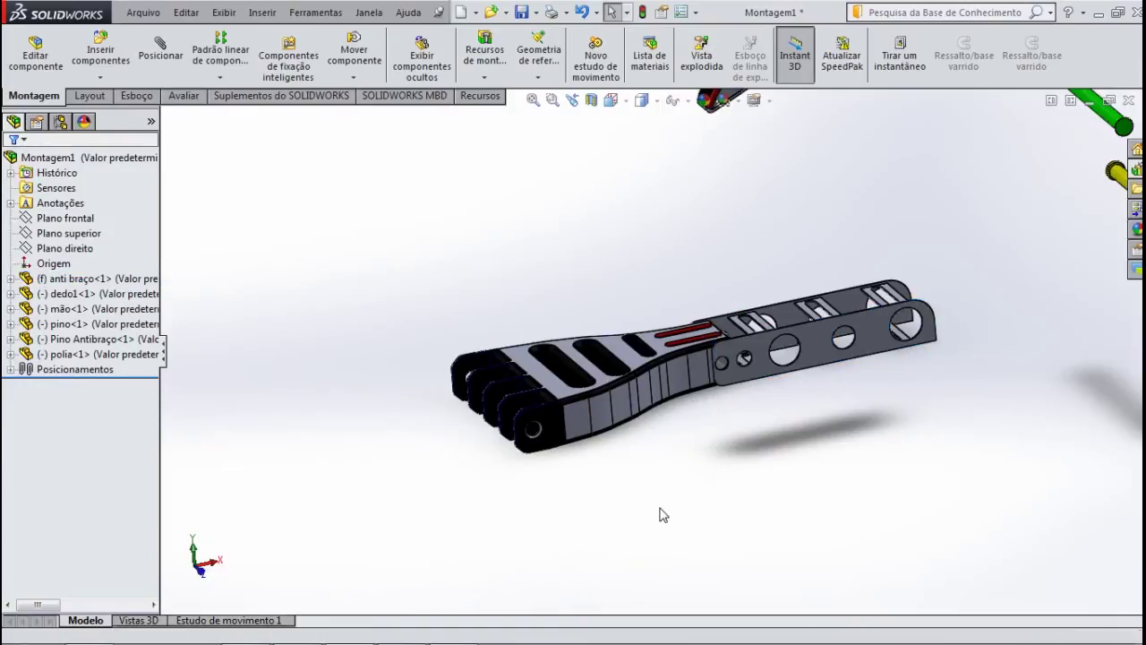
Drag the mão hand around its pivot to test its motion, then fit the view.
mouse_move(587, 489)
mouse_down()
mouse_move(490, 392)
mouse_move(486, 371)
mouse_move(487, 502)
mouse_move(737, 424)
mouse_up()
key(Escape)
key(f)
scroll(810, 299, down, 3)
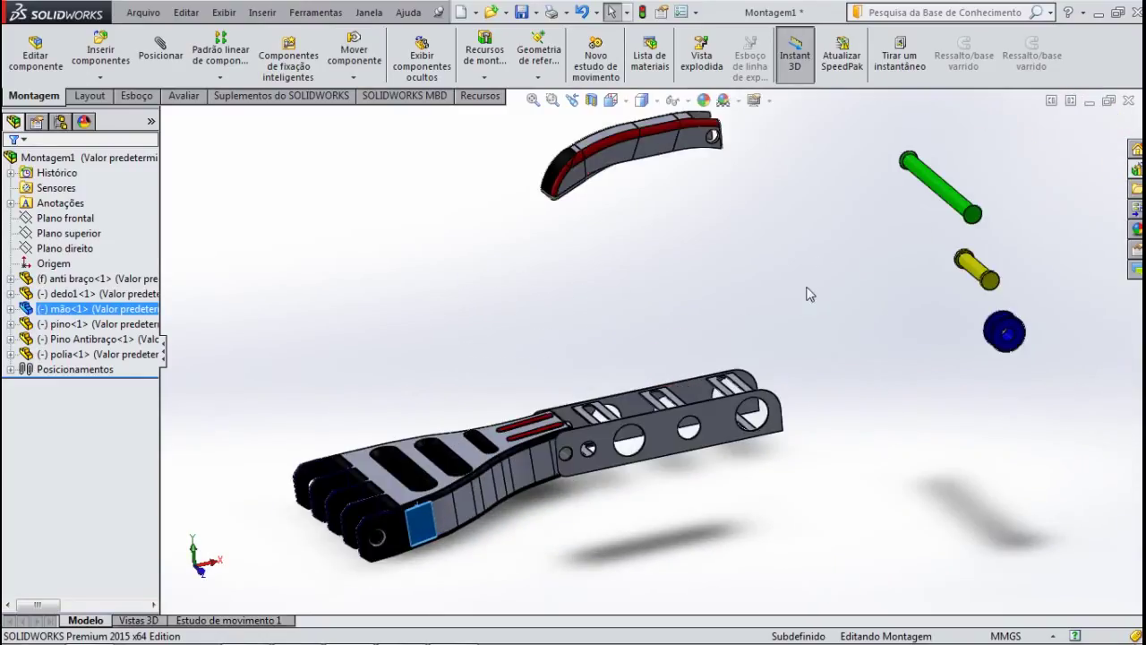
mouse_move(797, 294)
middle_down()
mouse_move(782, 300)
mouse_move(812, 312)
middle_up()
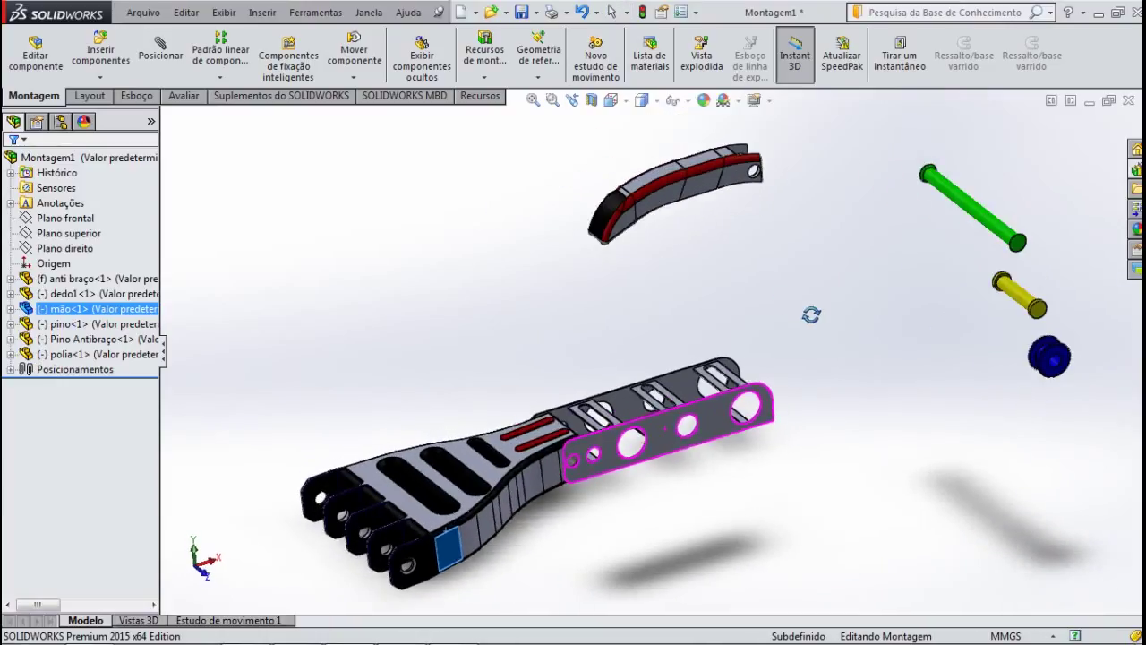
Start a mate on the Pino Antibraço pin's cylindrical face, removing the stray hand face from the selections.
click(161, 55)
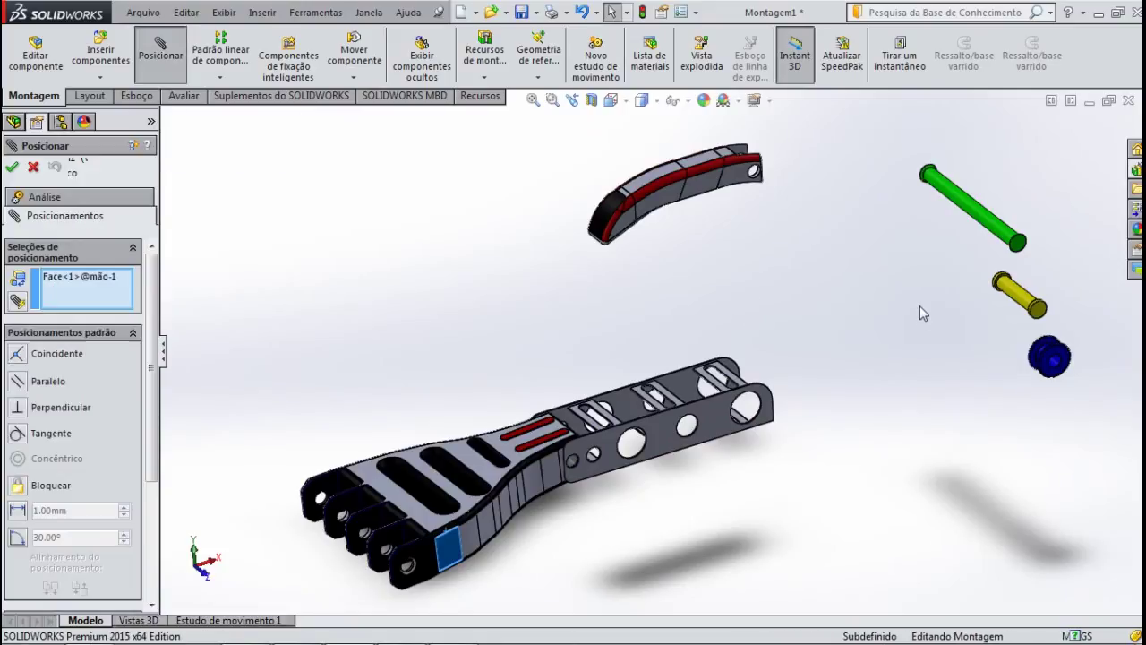
click(1012, 301)
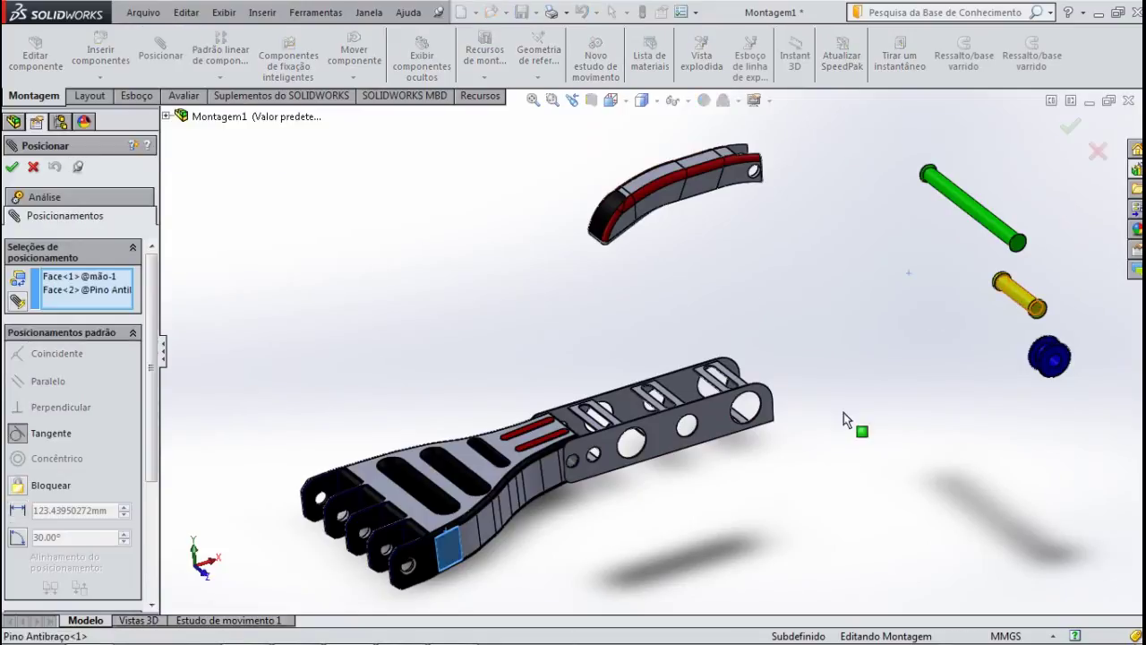
scroll(590, 490, down, 2)
scroll(590, 471, down, 2)
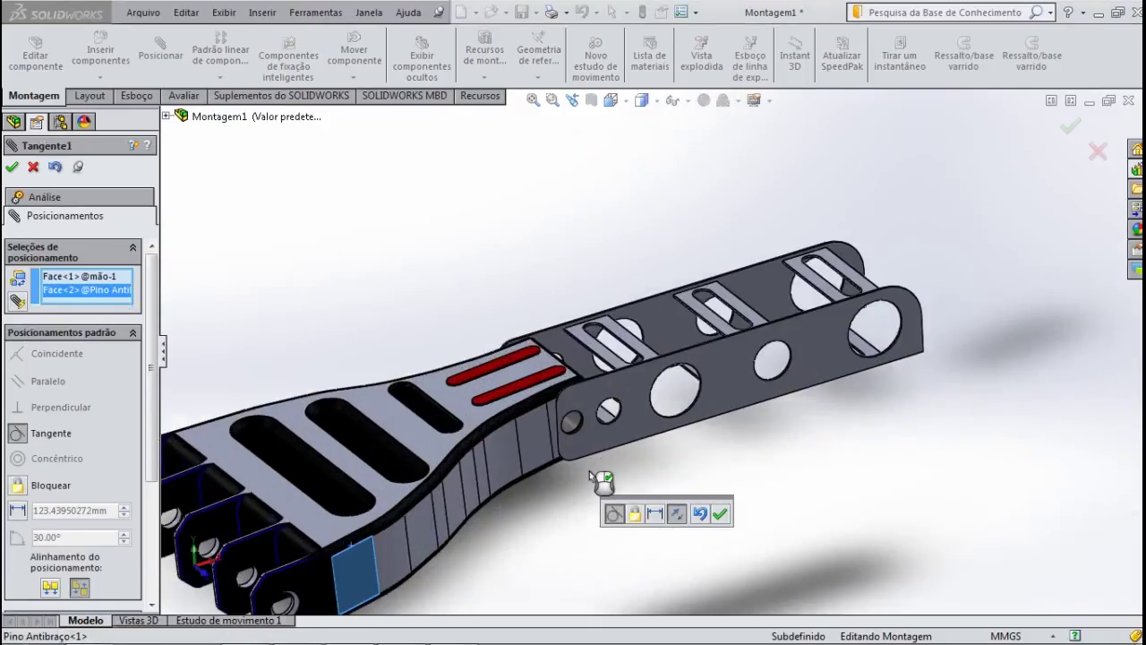
right_click(80, 279)
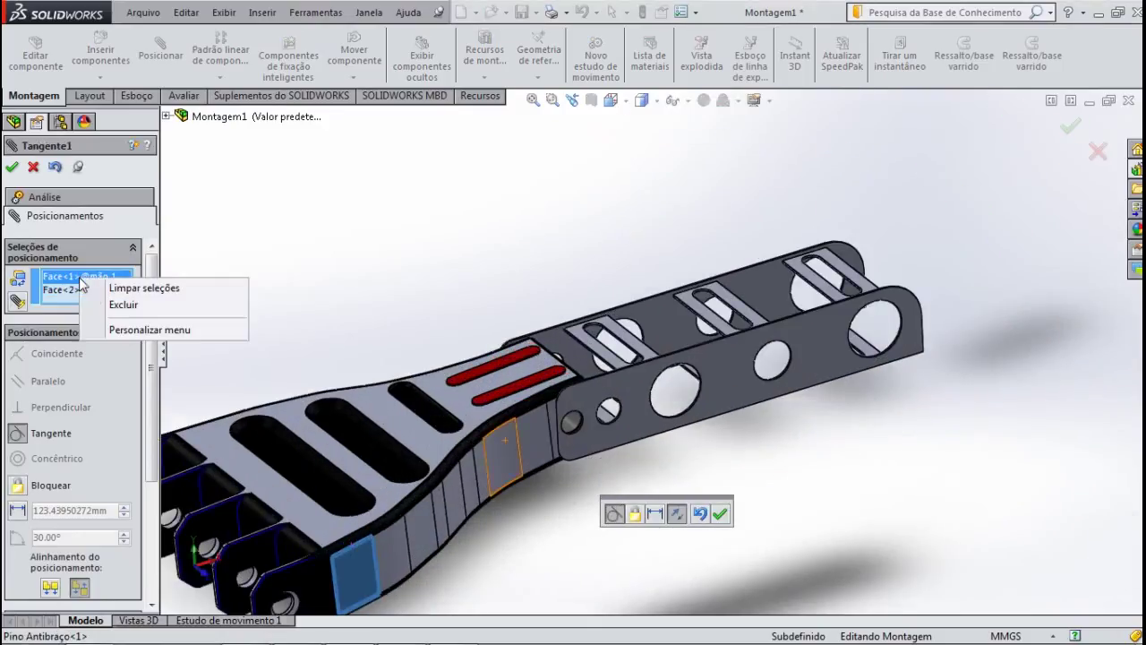
click(134, 304)
Pick the forearm plate's end pin hole and accept a Tangent mate with the pin.
scroll(472, 430, down, 2)
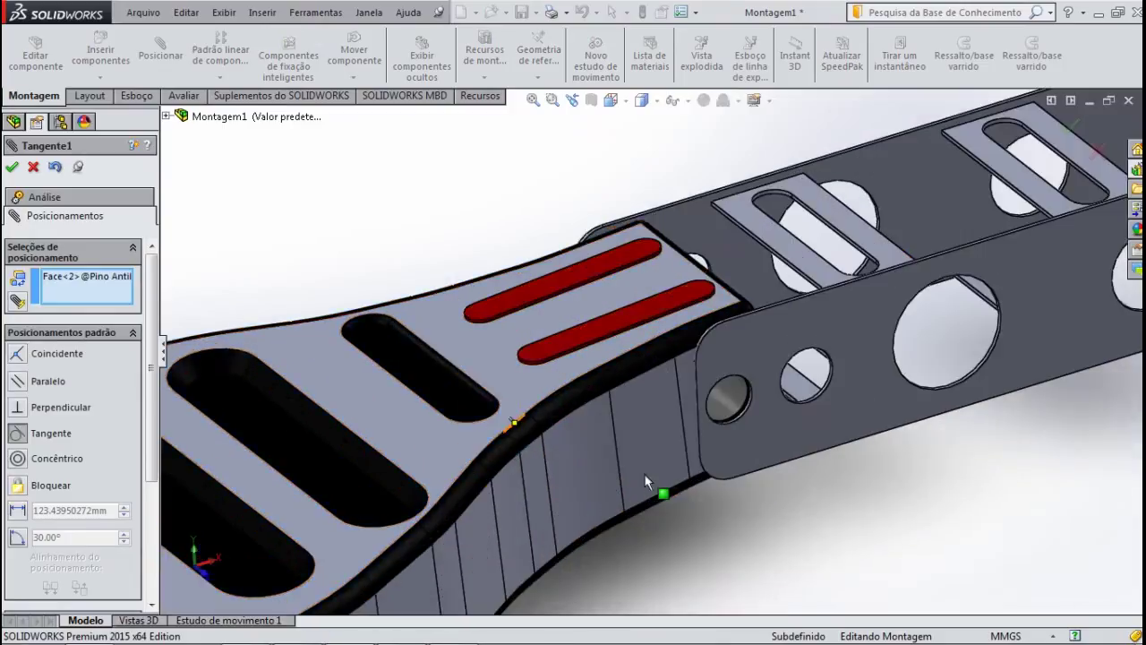
scroll(644, 473, down, 2)
scroll(715, 431, down, 2)
scroll(776, 354, down, 1)
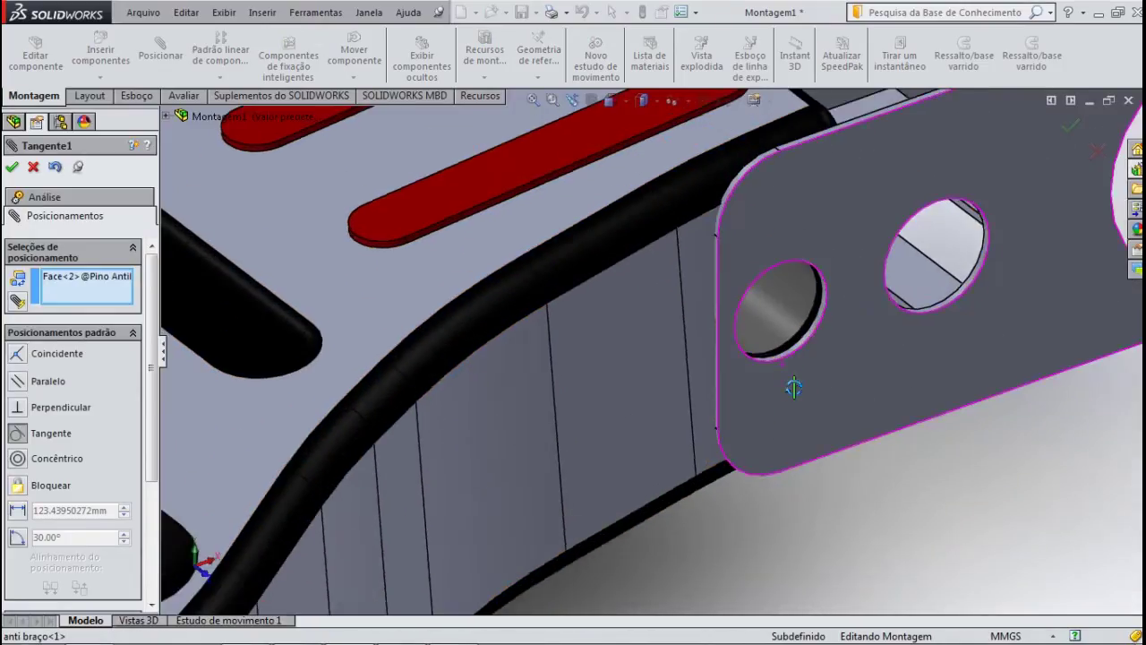
scroll(796, 387, down, 2)
scroll(736, 333, down, 1)
scroll(722, 320, down, 2)
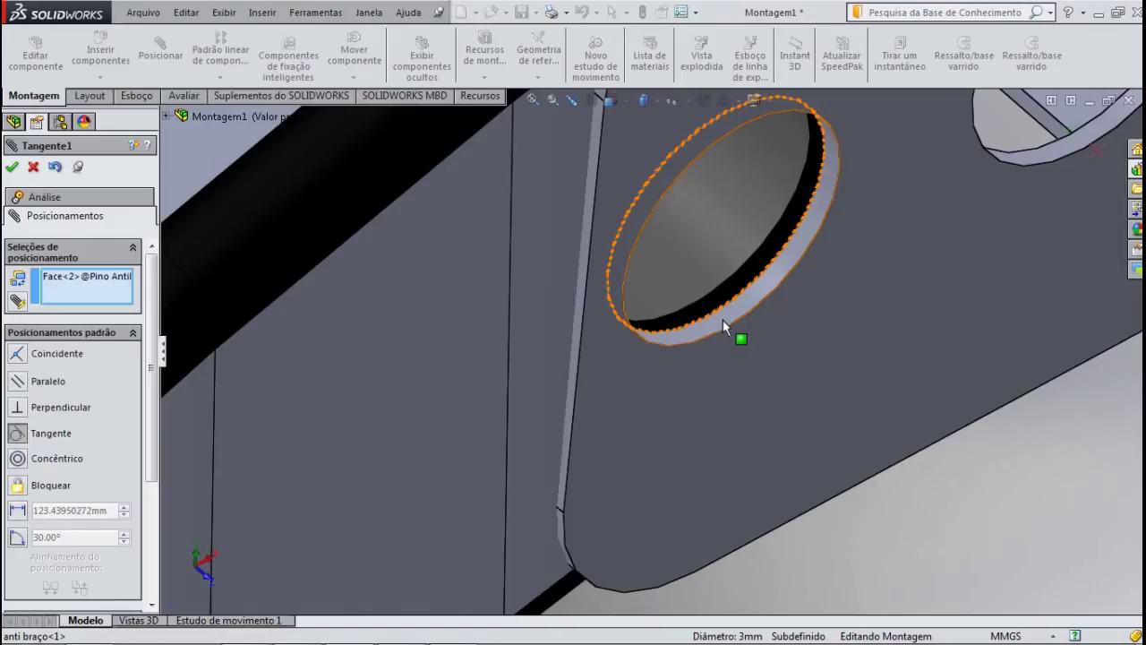
click(723, 320)
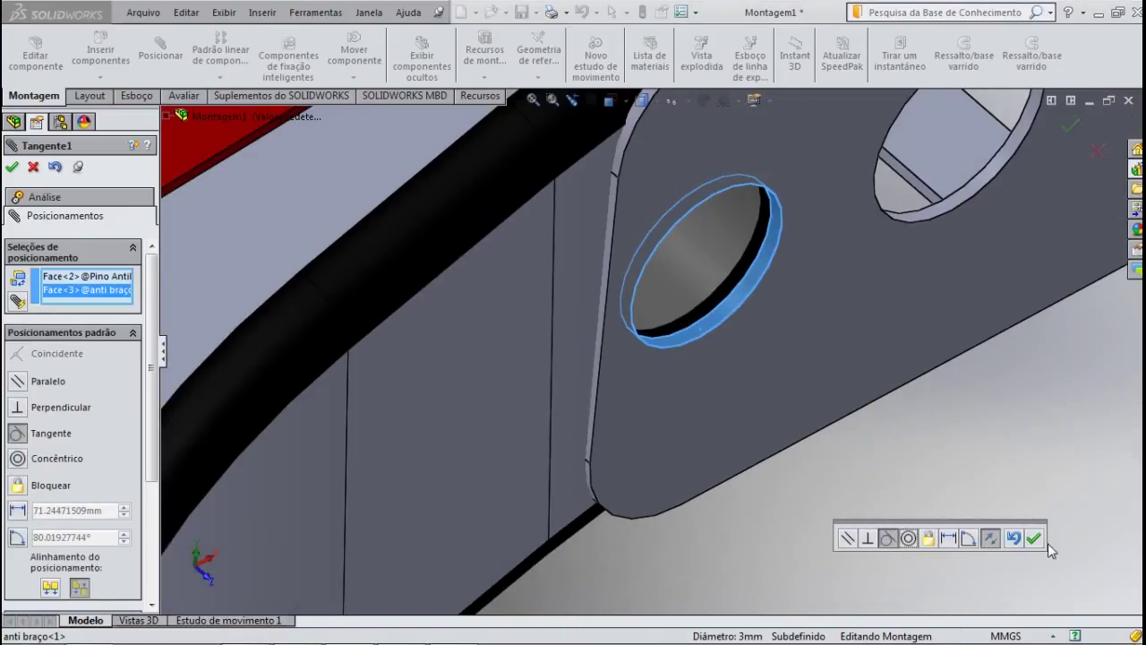
click(1033, 538)
scroll(880, 499, up, 4)
Select the pin's end face and the forearm plate's face for a coincident mate.
scroll(873, 479, up, 1)
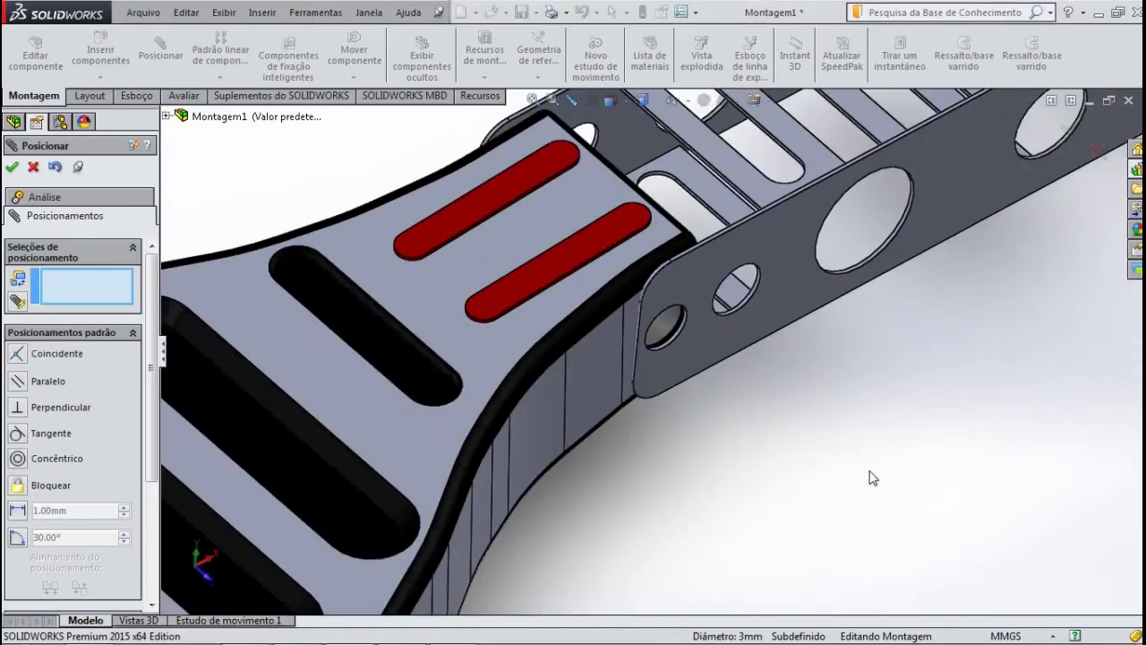
scroll(873, 479, up, 2)
scroll(873, 479, up, 1)
scroll(959, 576, down, 2)
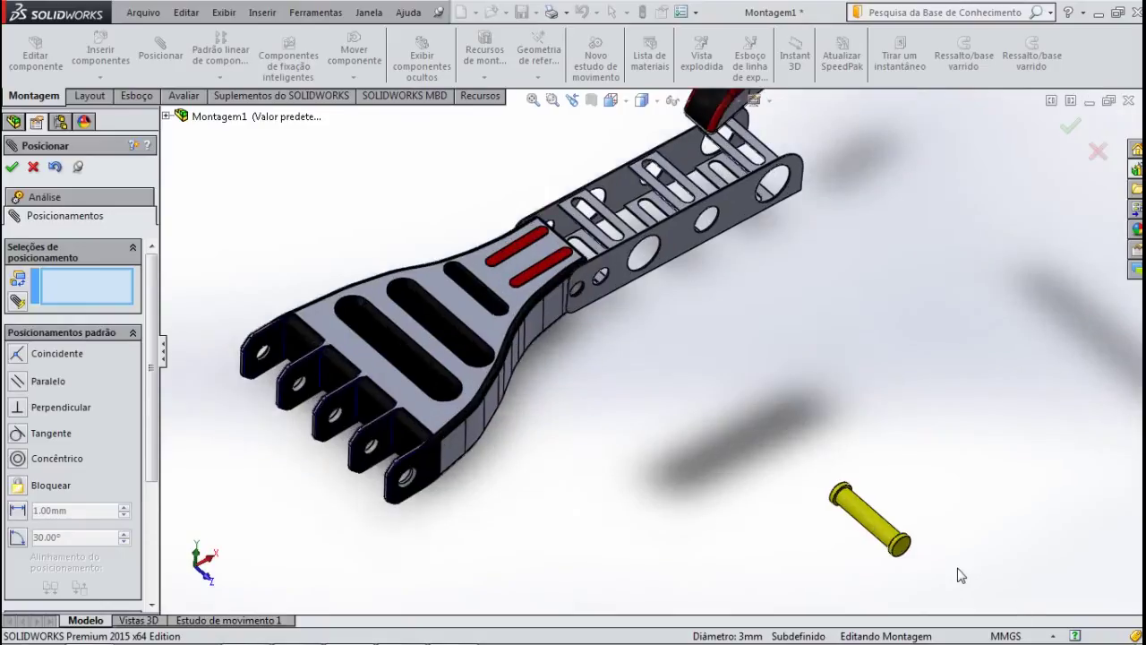
scroll(941, 558, down, 2)
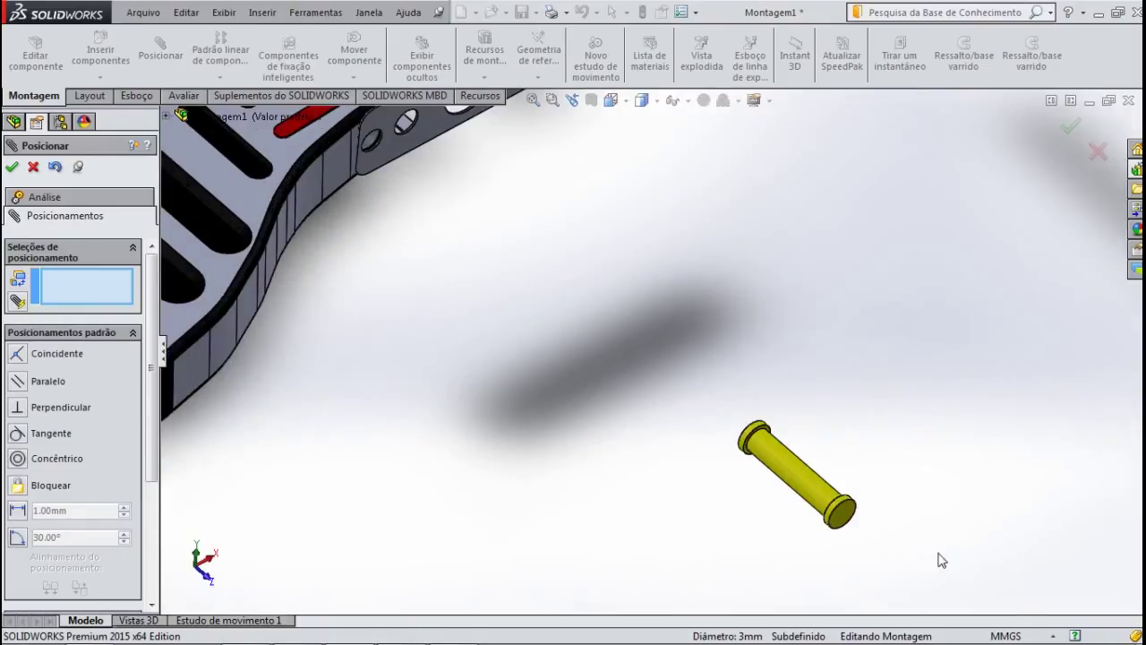
click(846, 522)
scroll(678, 504, up, 1)
scroll(438, 220, down, 2)
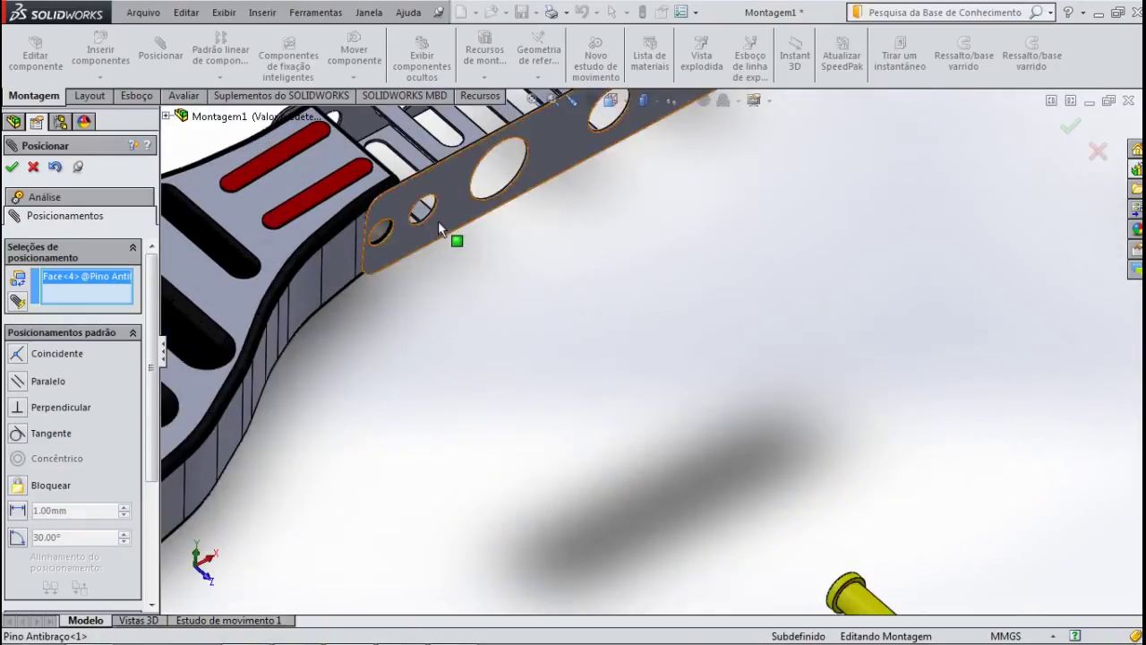
scroll(438, 220, down, 1)
click(406, 266)
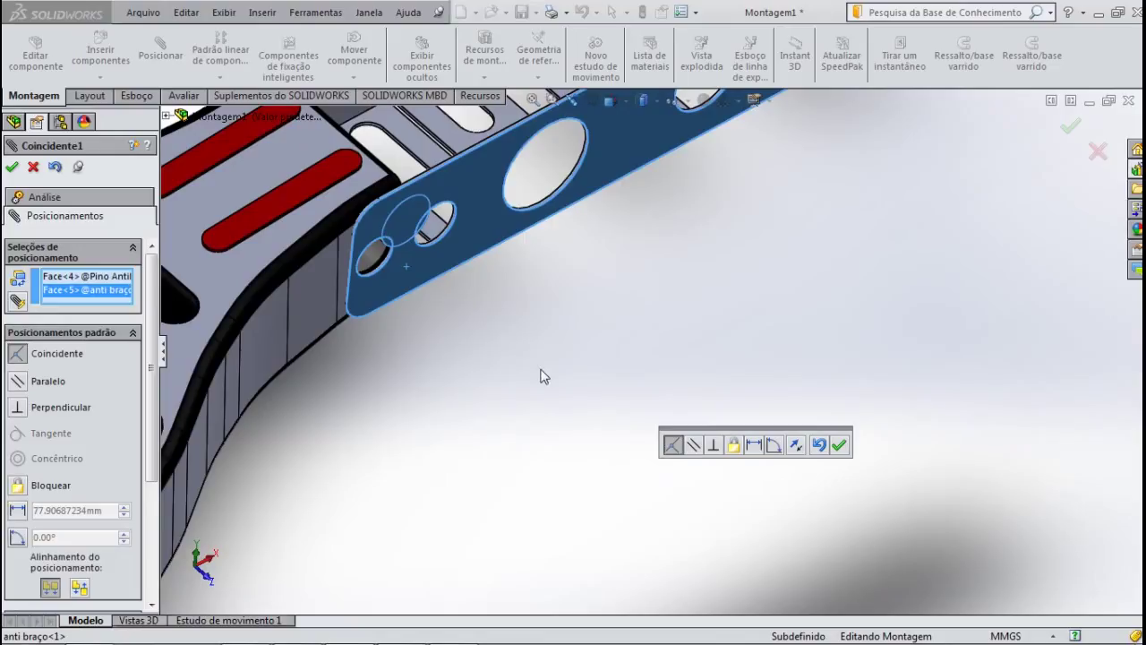
Clear the mate selections, drag the pin toward the lower hole, and cancel Coincidente1 and the mate editor.
right_click(112, 282)
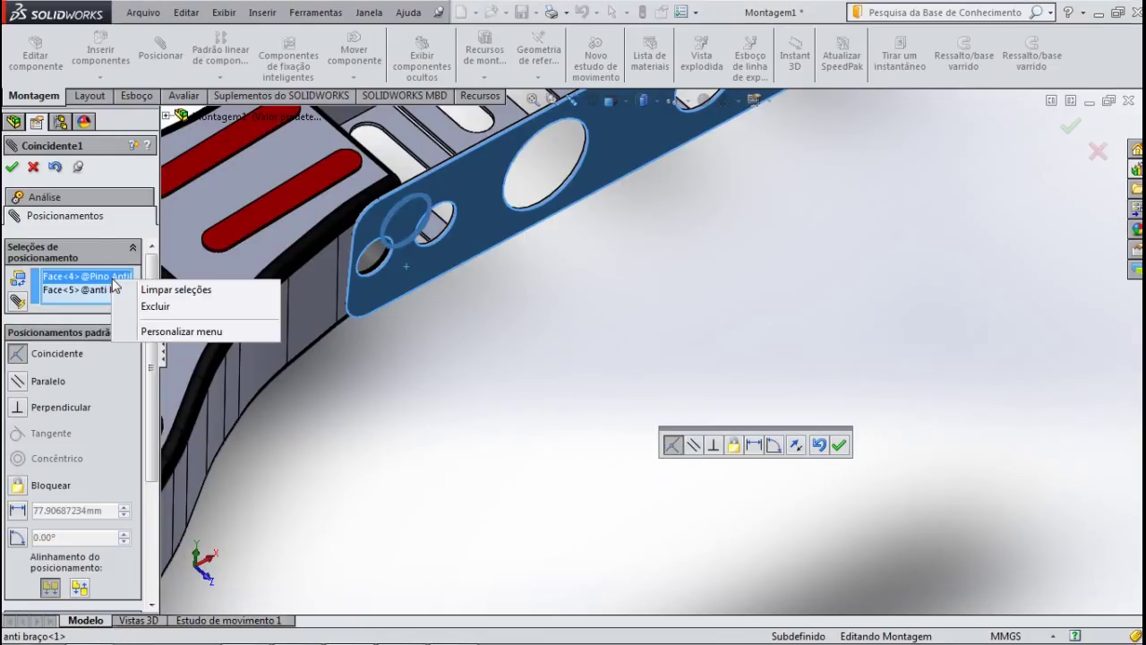
click(162, 291)
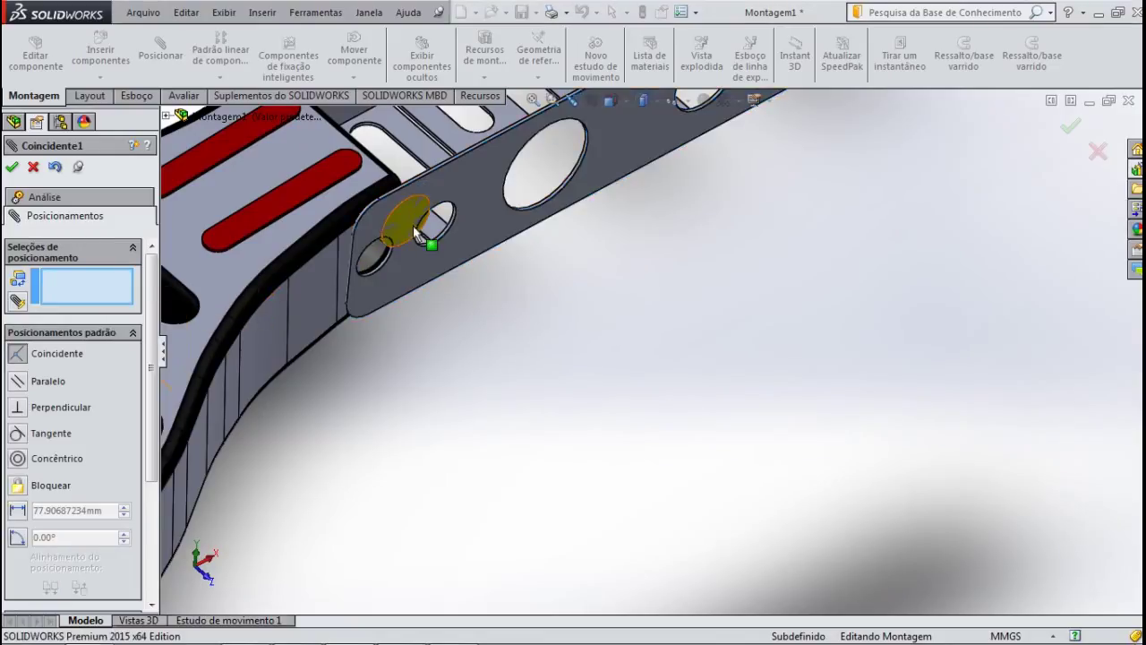
drag(508, 282, 509, 430)
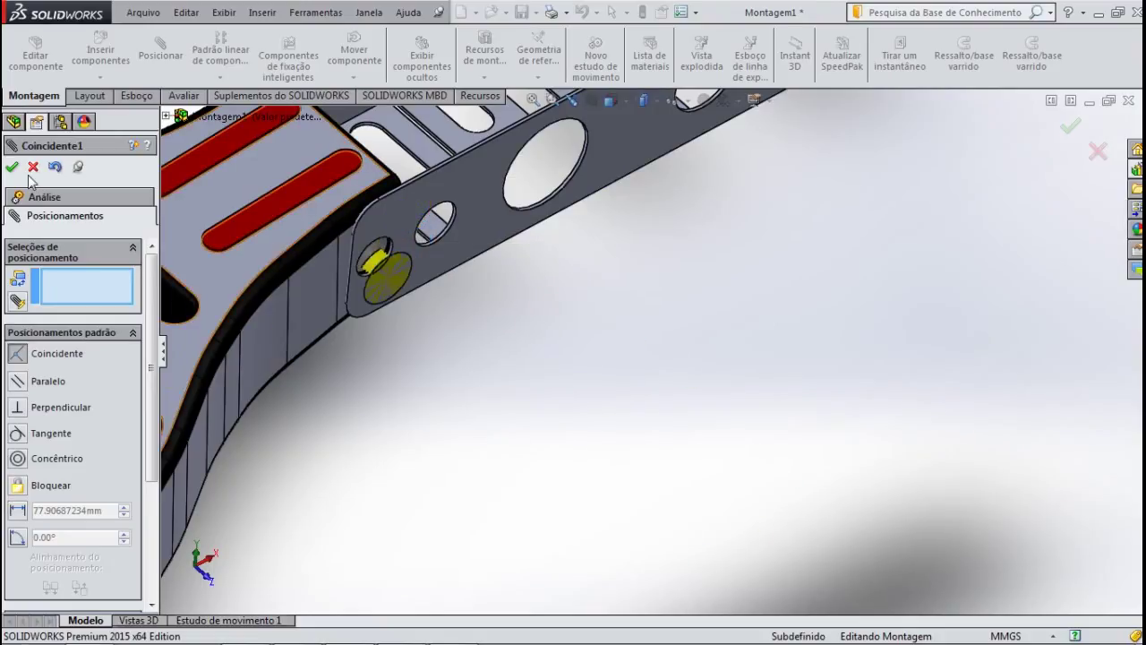
click(55, 168)
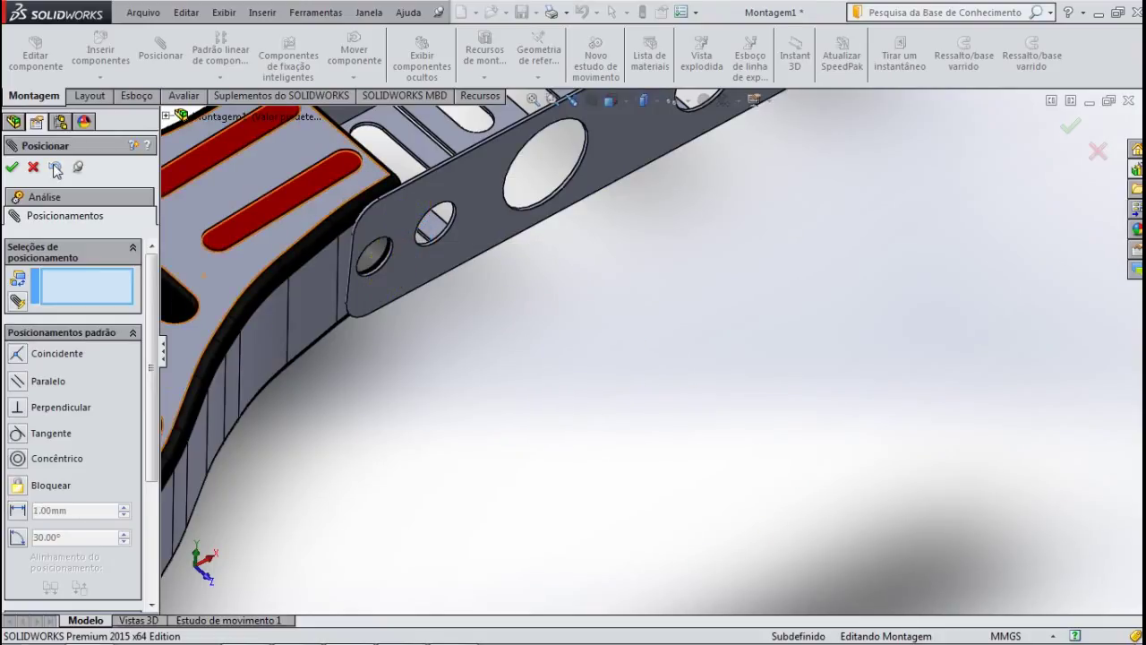
click(33, 168)
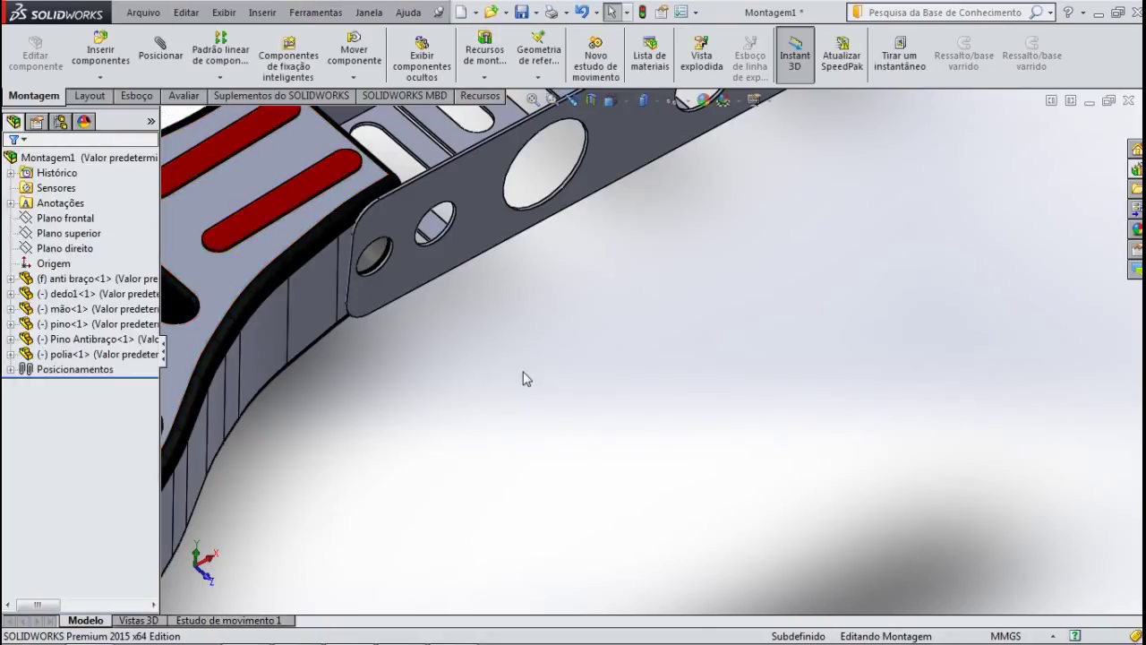
Delete the Tangente1 mate under Posicionamentos, leaving Concêntrico1 and Largura1.
key(f)
scroll(744, 488, down, 1)
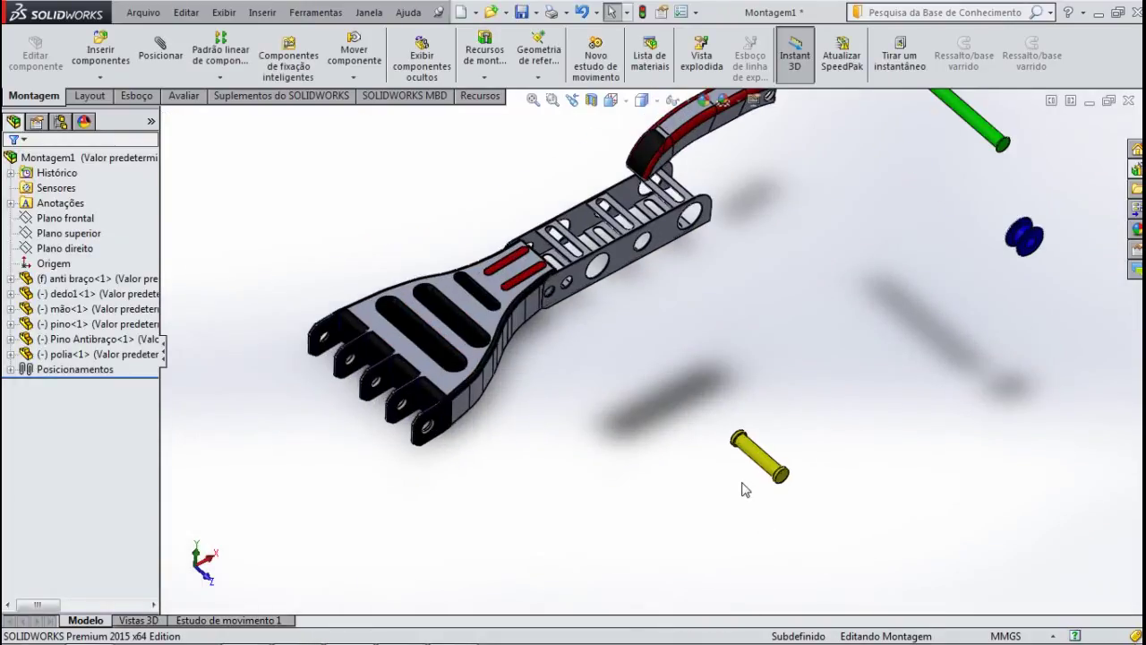
click(11, 371)
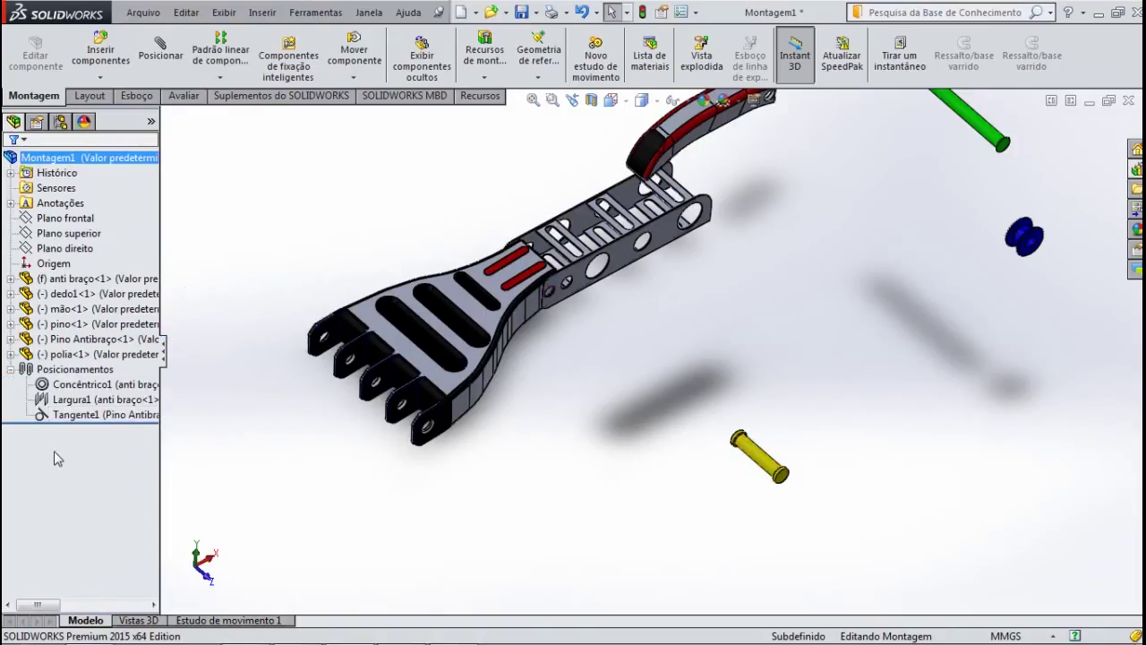
click(66, 417)
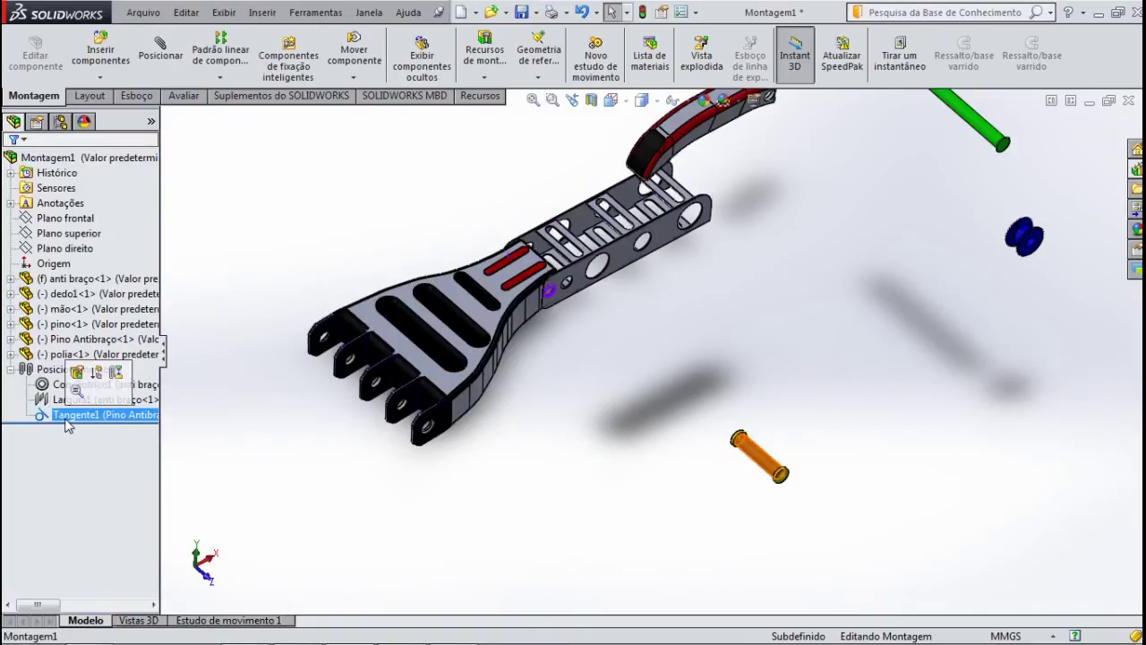
right_click(66, 417)
click(107, 445)
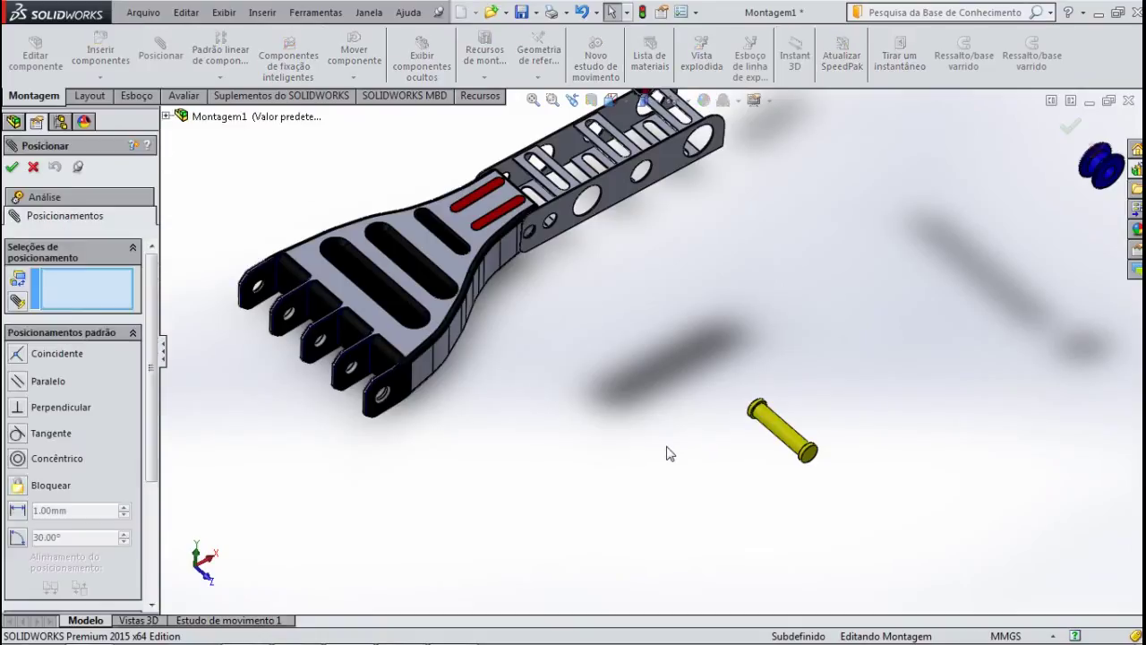
Mate the Pino Antibraço cylindrical face concentric with the mão hand's joint hole.
click(780, 434)
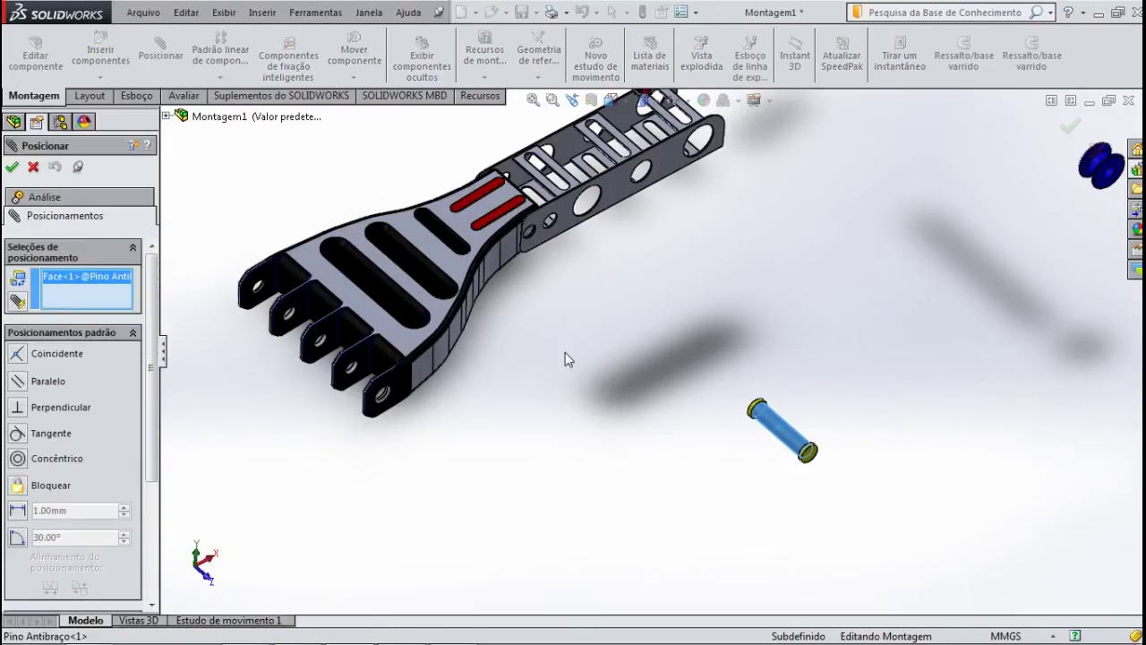
scroll(498, 278, down, 1)
scroll(555, 280, down, 3)
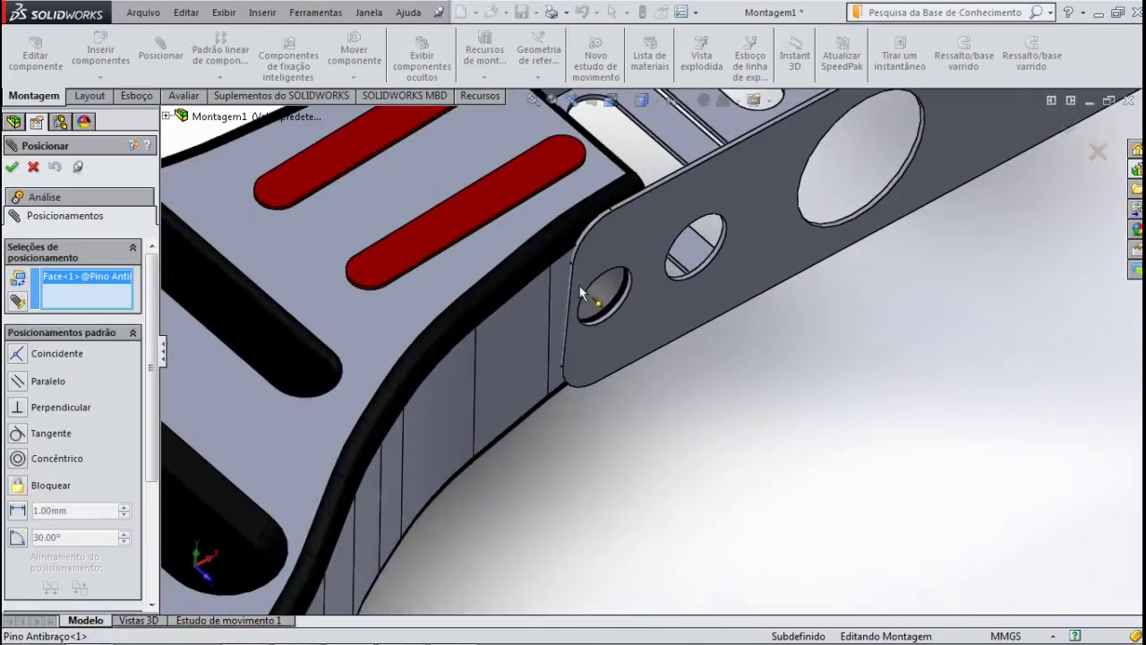
scroll(600, 305, down, 3)
click(624, 320)
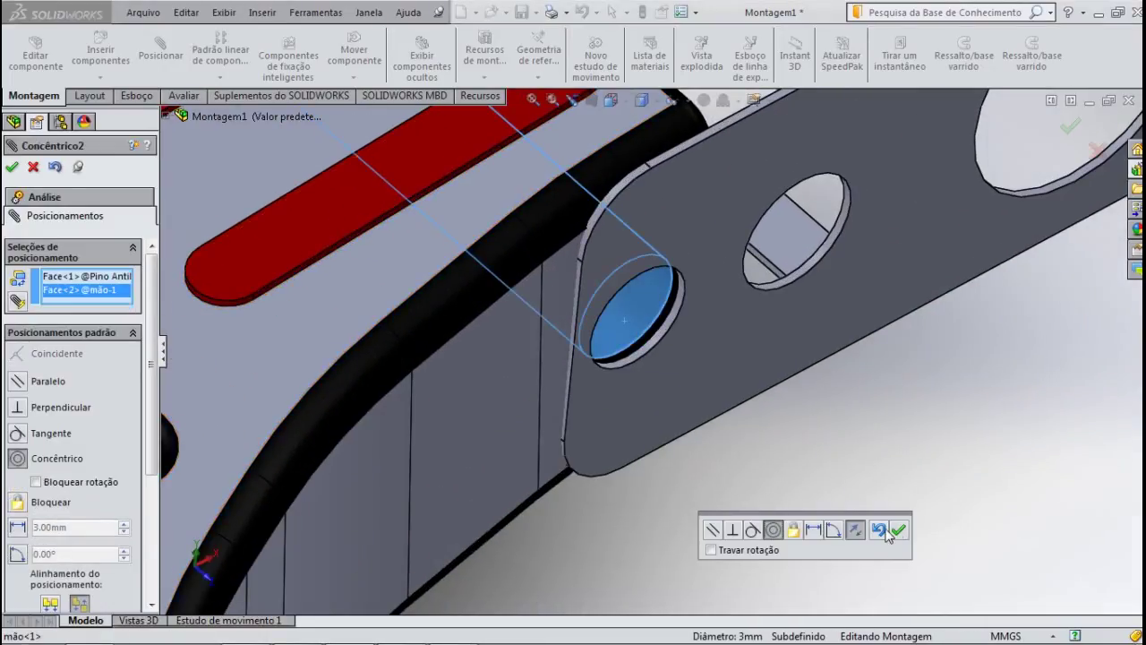
click(898, 531)
Make the pin's end face coincident with the forearm link's side face so it sits flush.
scroll(721, 486, up, 2)
scroll(721, 486, up, 4)
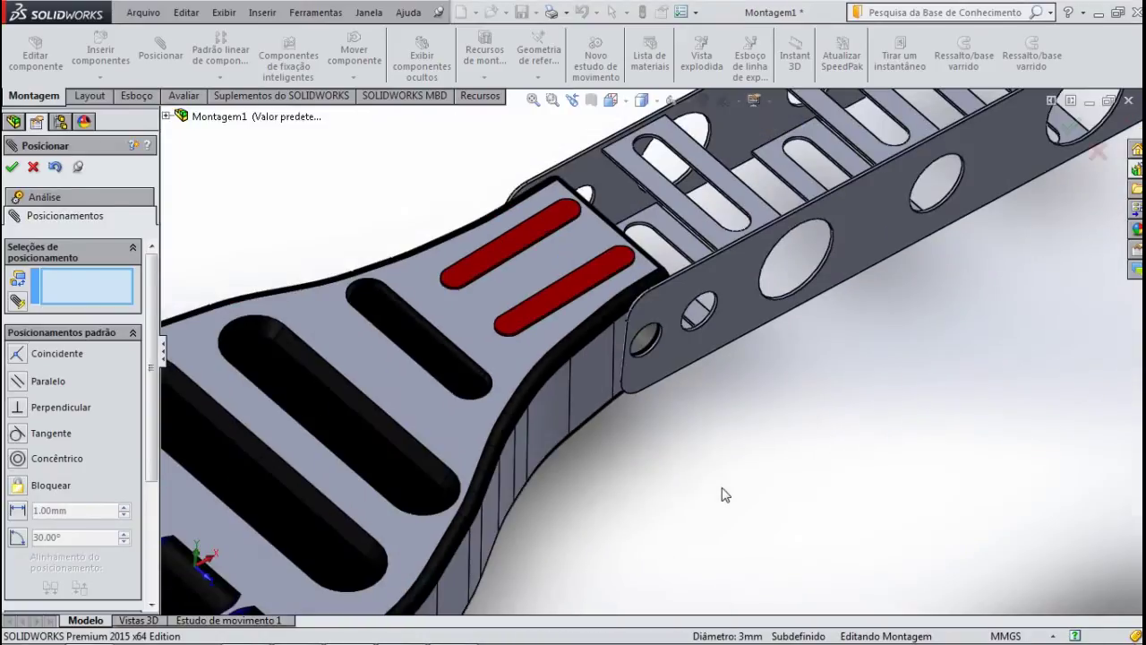
scroll(716, 481, up, 2)
scroll(716, 481, up, 2)
scroll(851, 551, up, 2)
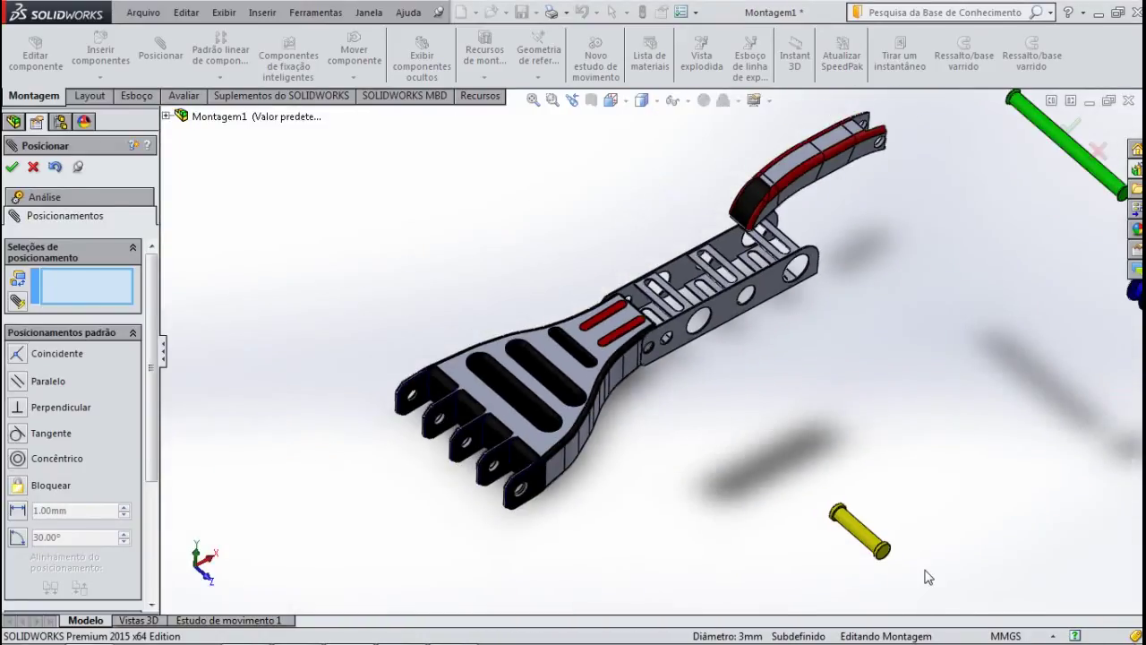
scroll(928, 578, down, 3)
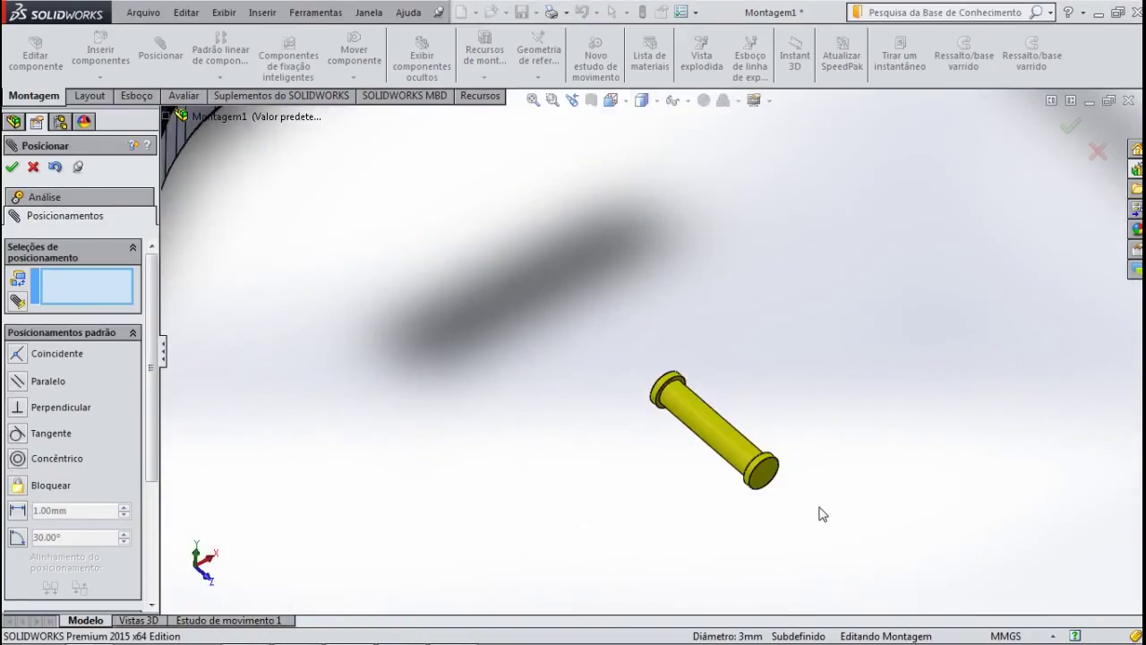
click(759, 484)
scroll(618, 439, up, 2)
scroll(434, 161, down, 2)
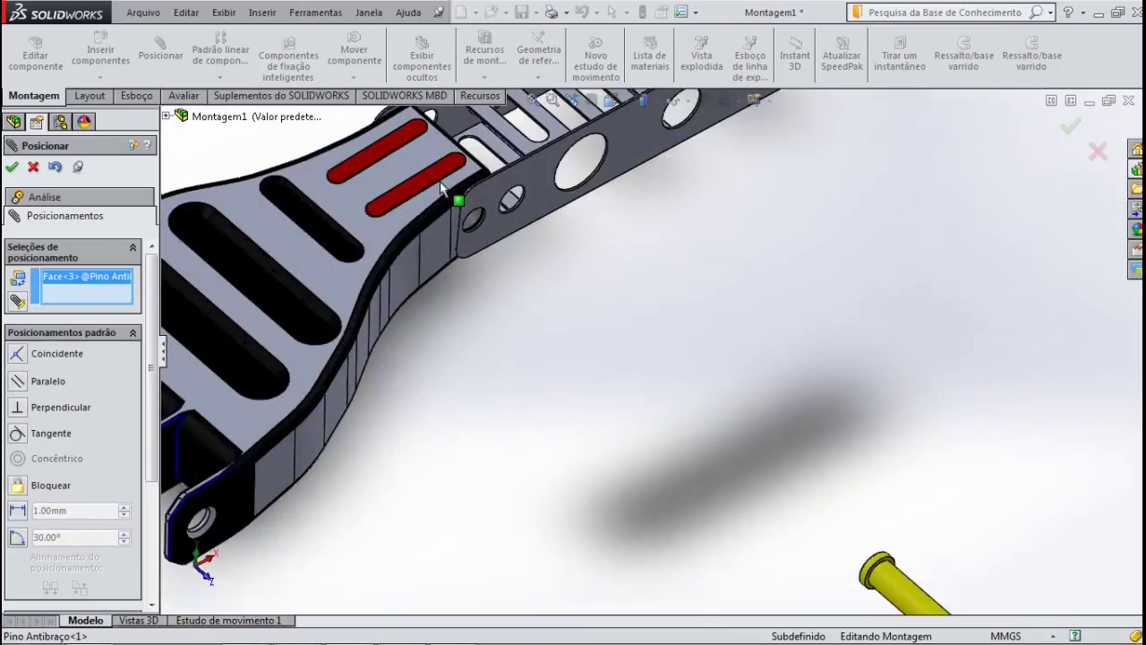
scroll(455, 200, down, 2)
click(544, 317)
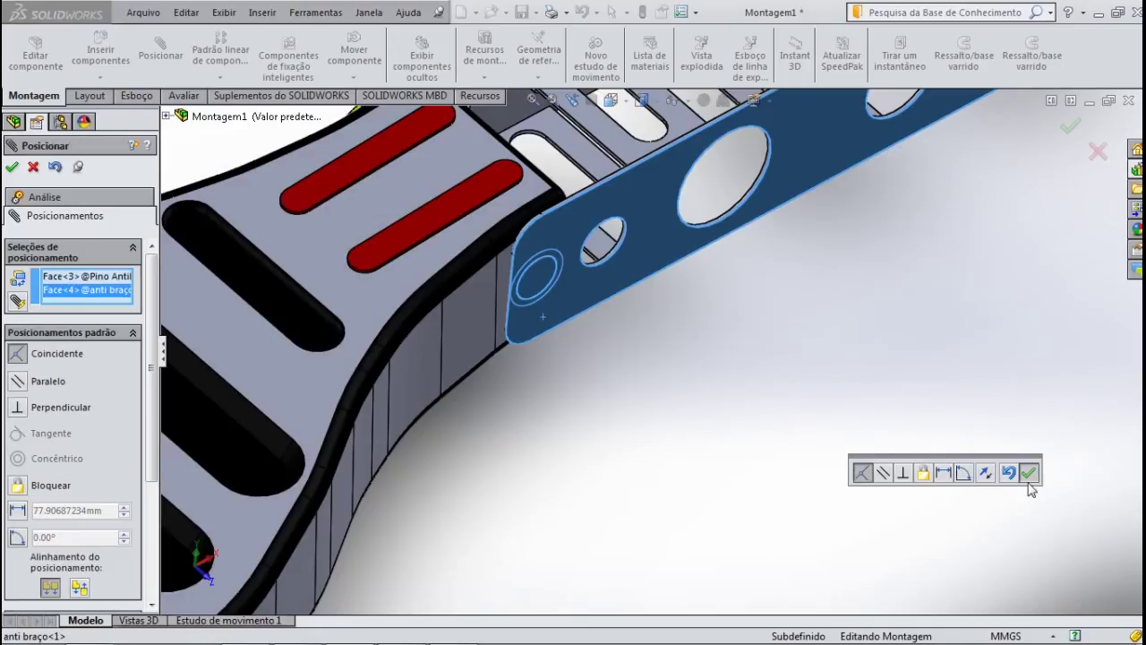
click(1028, 472)
scroll(800, 438, up, 3)
Mate the green pino's cylindrical face concentric with the hand's end lug hole.
scroll(799, 428, up, 2)
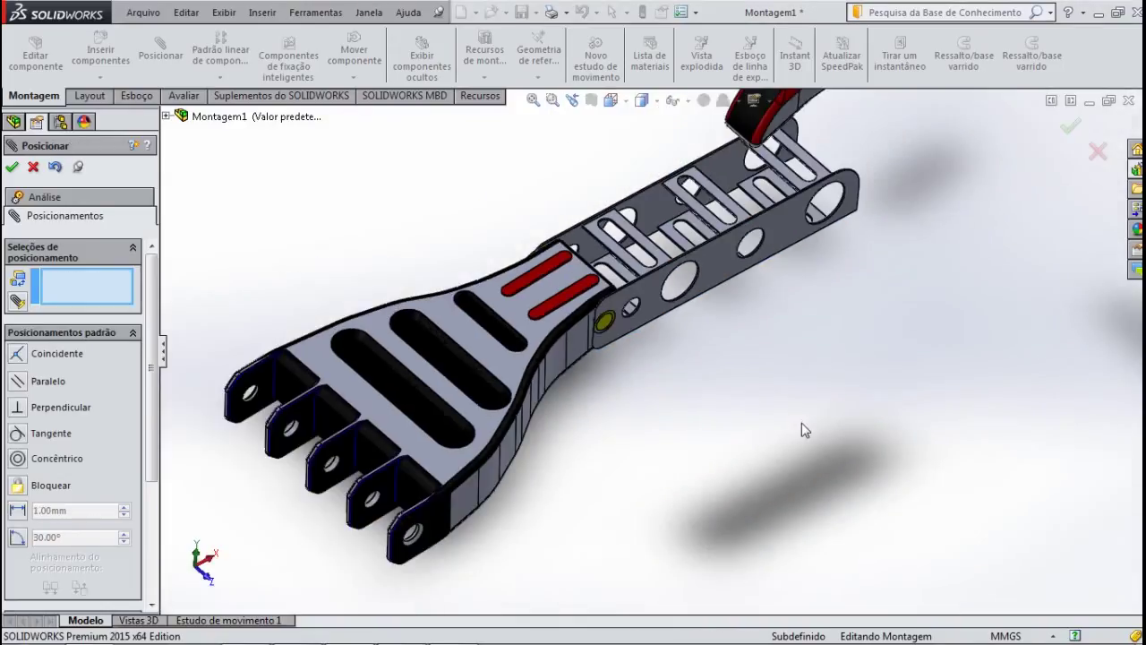
mouse_move(821, 414)
middle_down()
mouse_move(823, 366)
mouse_move(811, 361)
mouse_move(832, 343)
mouse_move(847, 394)
mouse_move(824, 389)
mouse_move(827, 362)
middle_up()
scroll(827, 354, up, 2)
scroll(826, 349, up, 2)
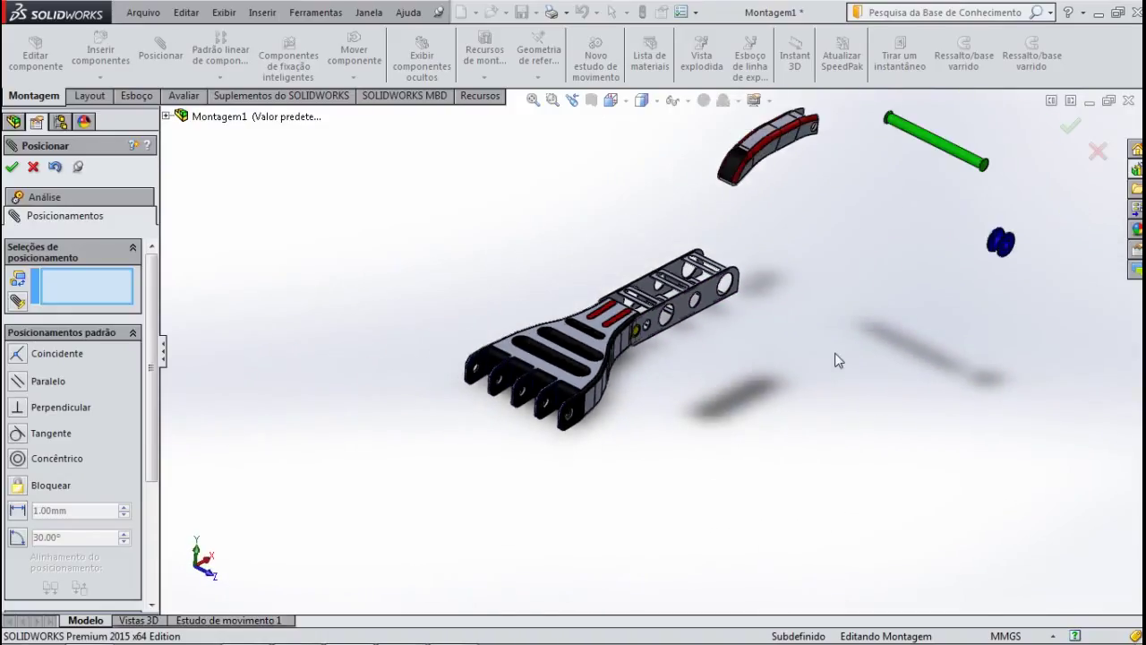
scroll(931, 180, down, 1)
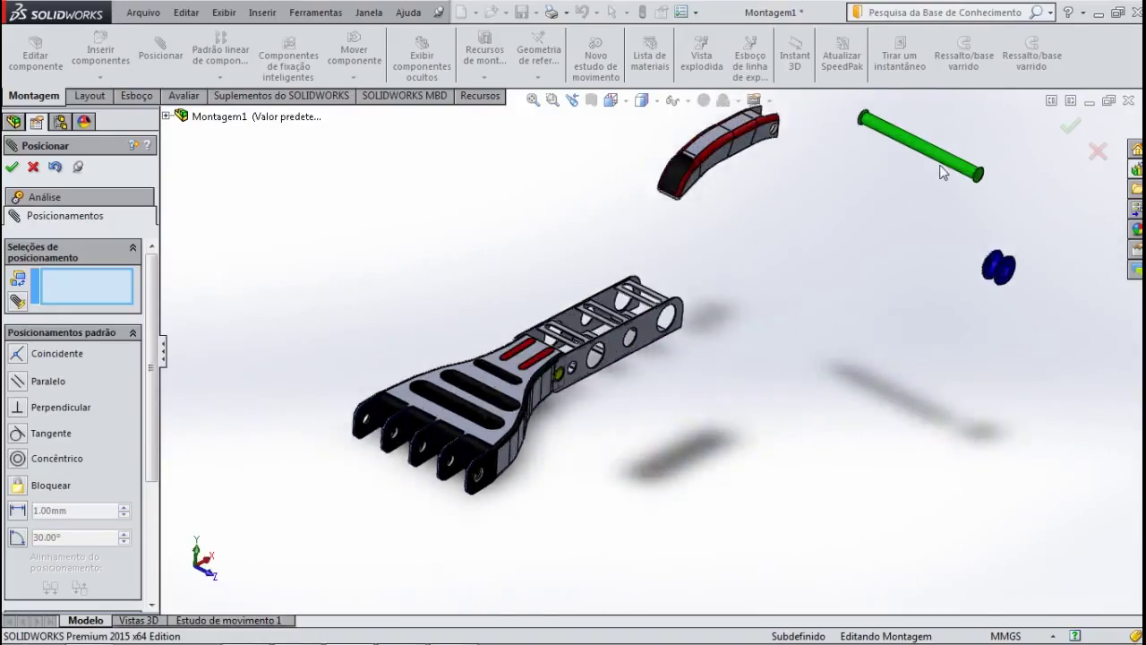
scroll(876, 164, down, 3)
scroll(860, 170, up, 2)
scroll(825, 212, down, 1)
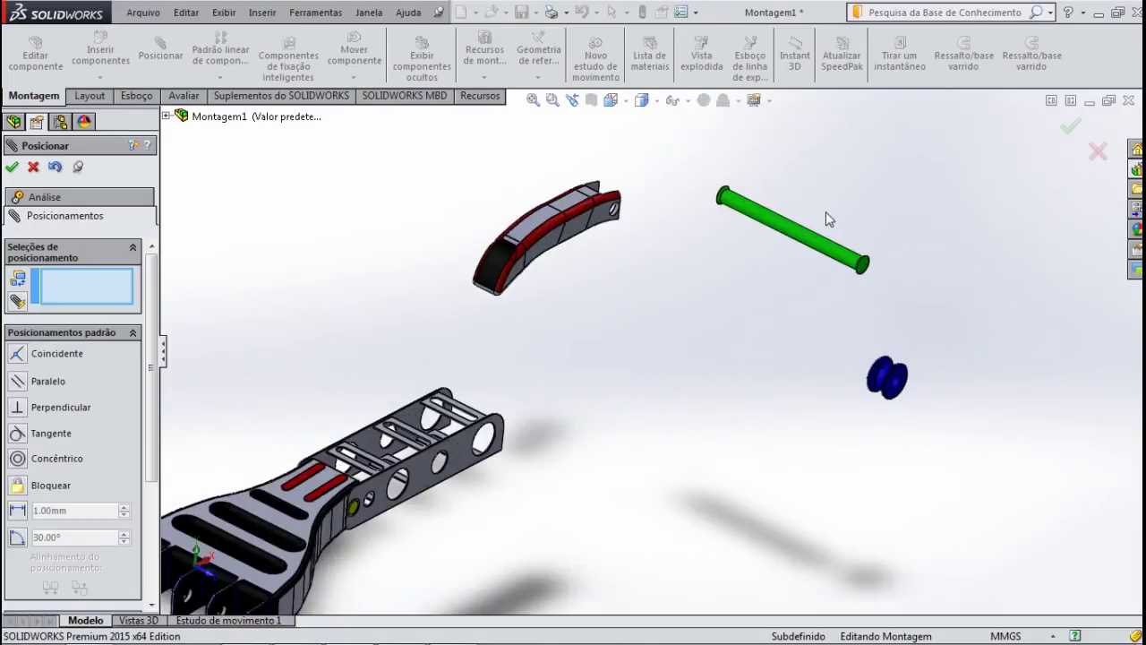
scroll(774, 250, down, 2)
click(779, 273)
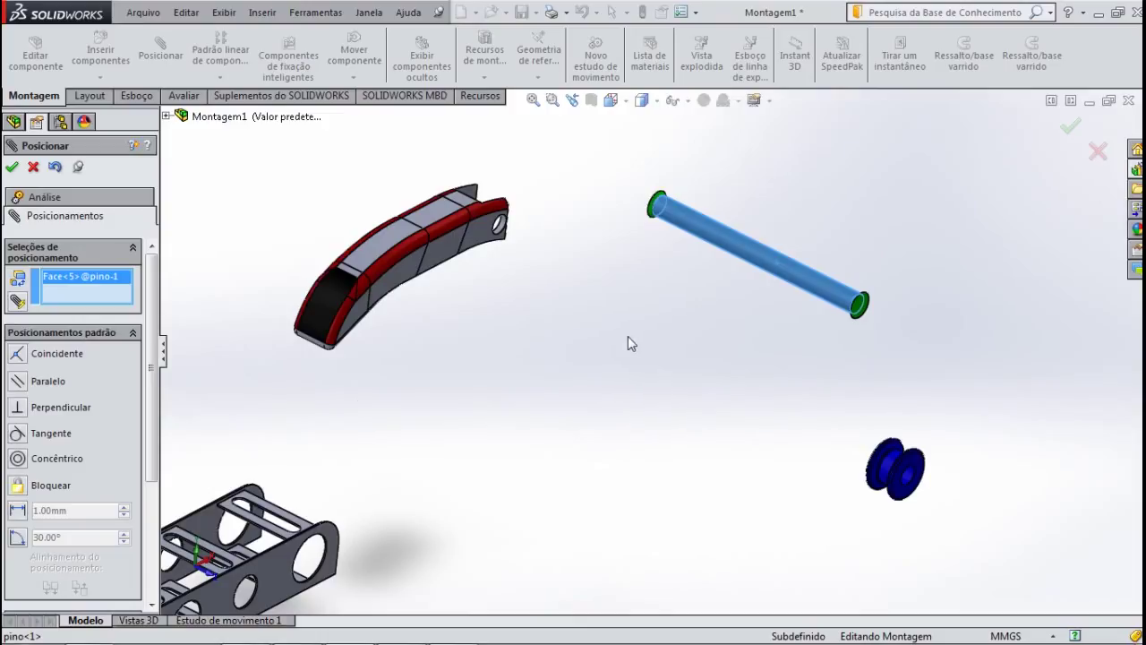
scroll(671, 327, up, 2)
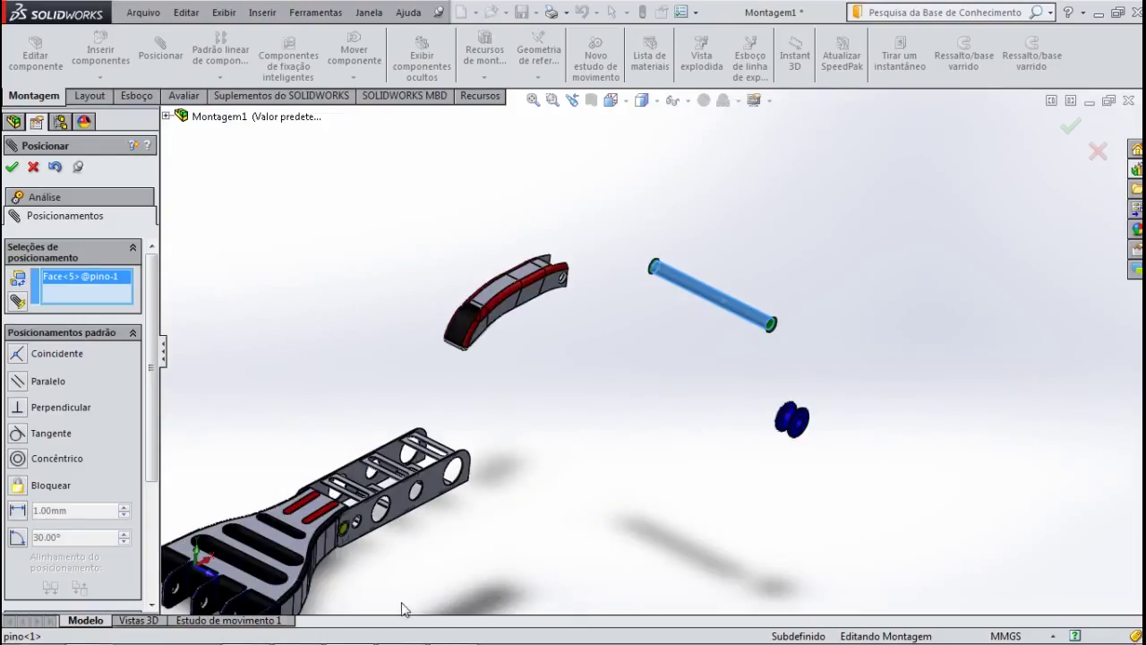
key(f)
scroll(504, 457, down, 3)
scroll(538, 482, down, 2)
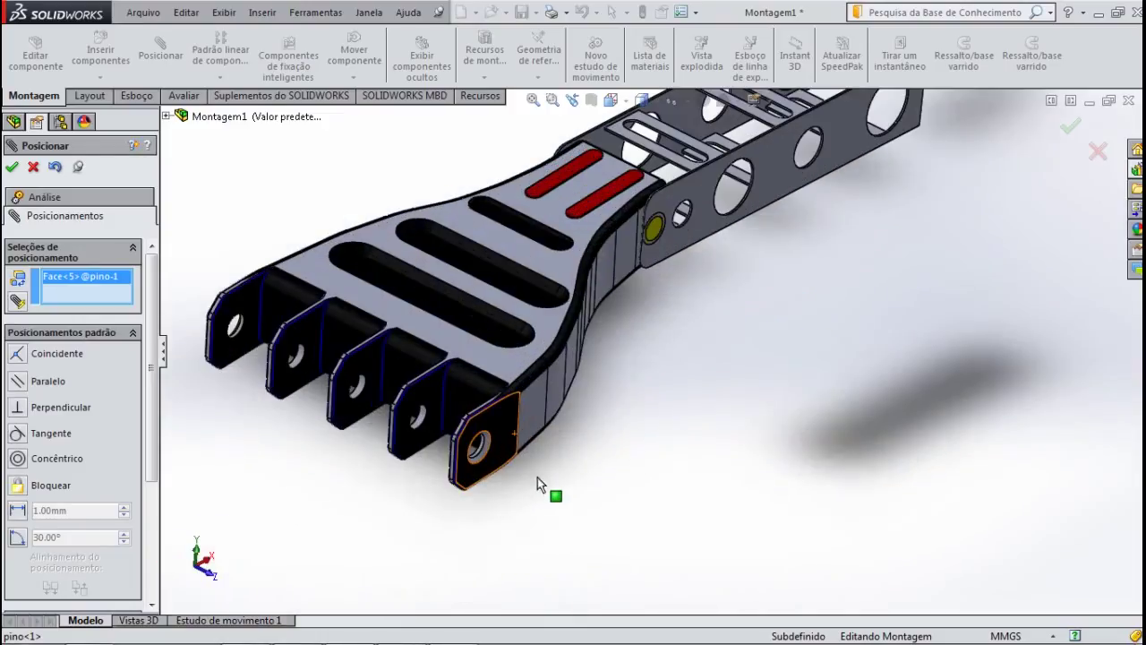
scroll(556, 493, down, 3)
scroll(422, 404, down, 3)
scroll(424, 373, down, 2)
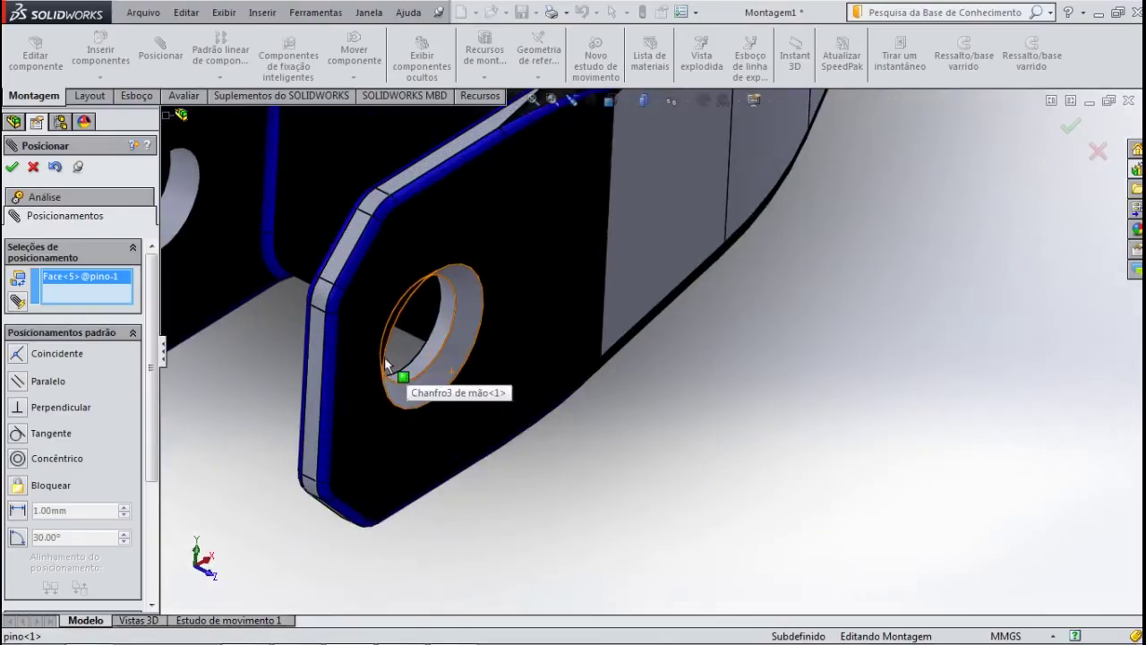
scroll(407, 374, down, 1)
click(459, 369)
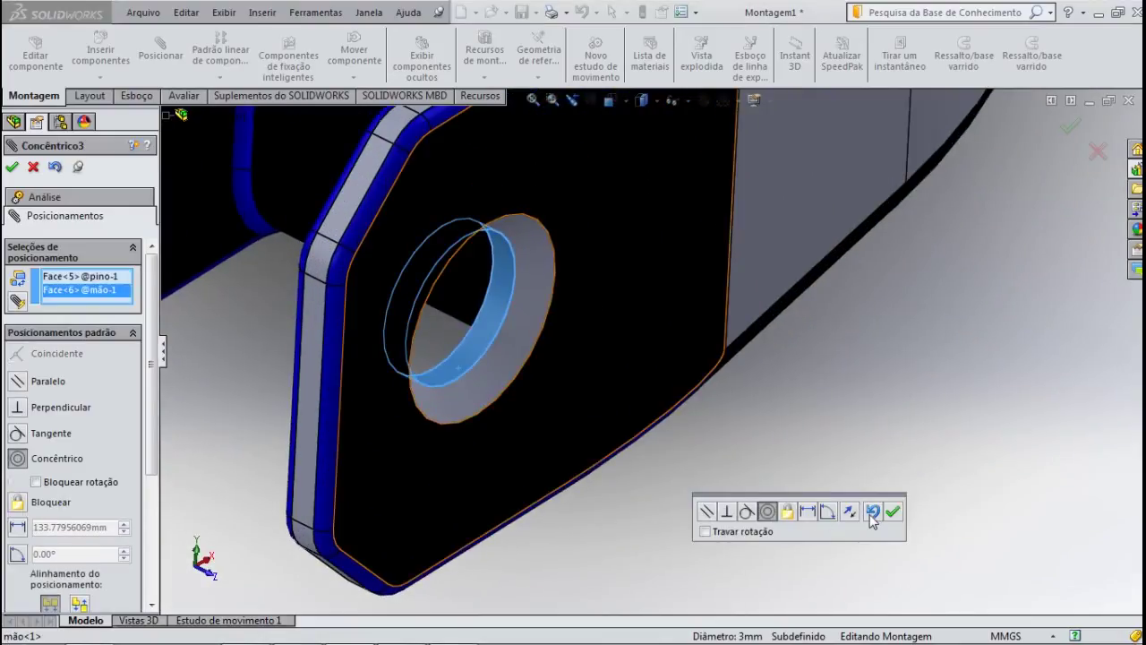
click(895, 515)
Make the pino's end face coincident with the outer lug face so it sits flush.
scroll(737, 431, up, 2)
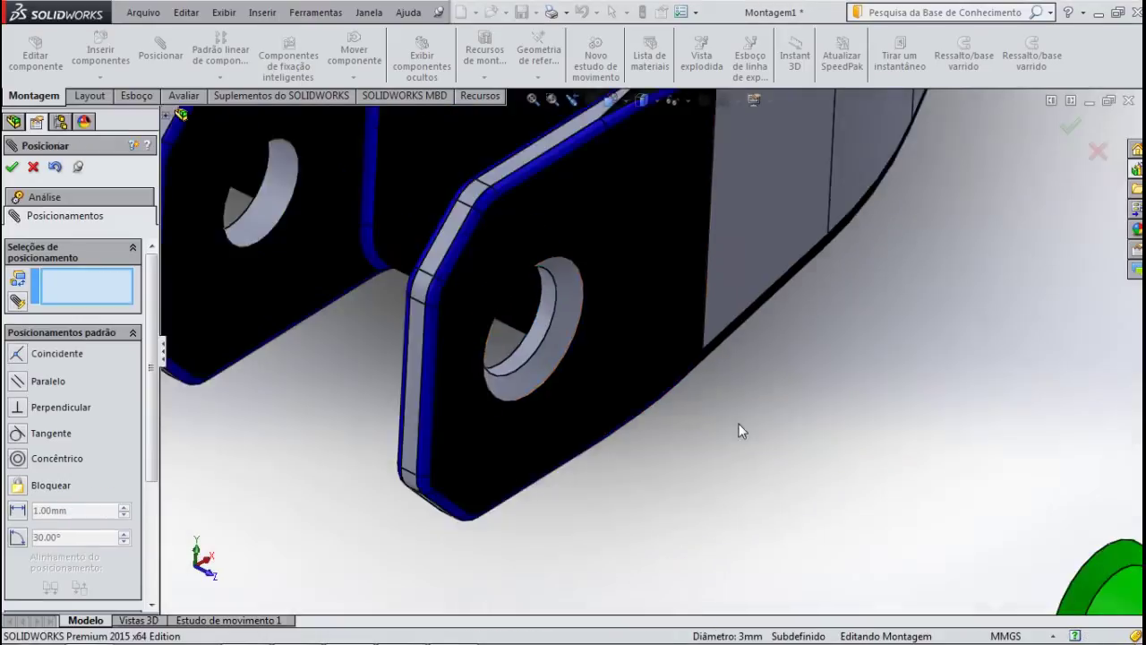
scroll(739, 424, up, 3)
scroll(737, 415, up, 2)
scroll(739, 425, up, 2)
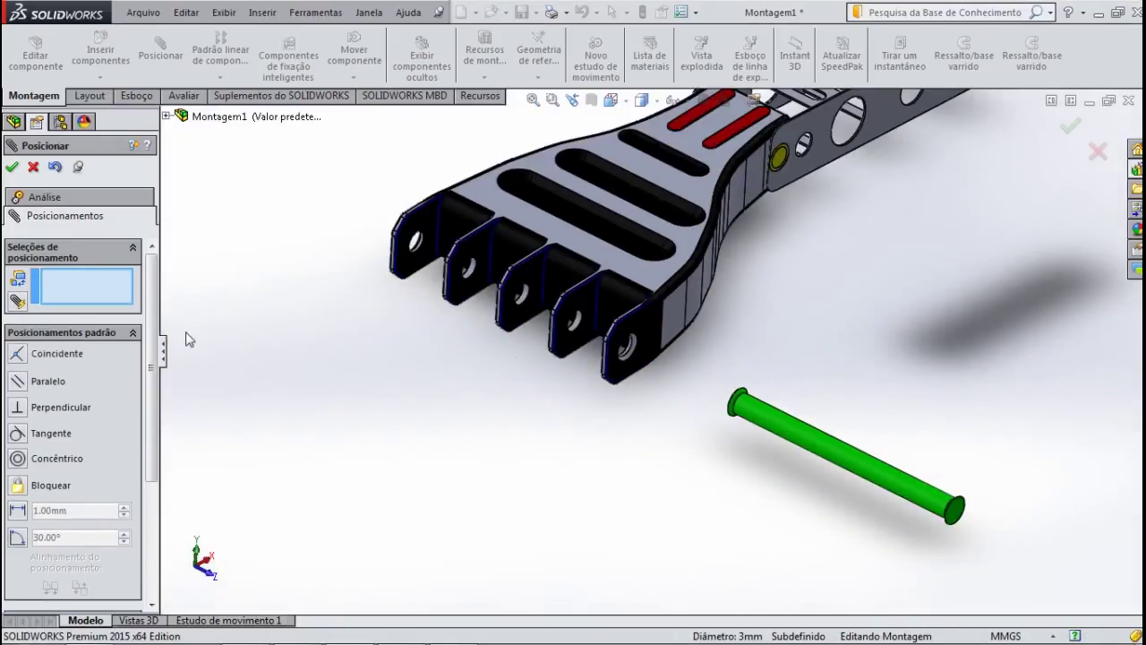
scroll(949, 524, down, 3)
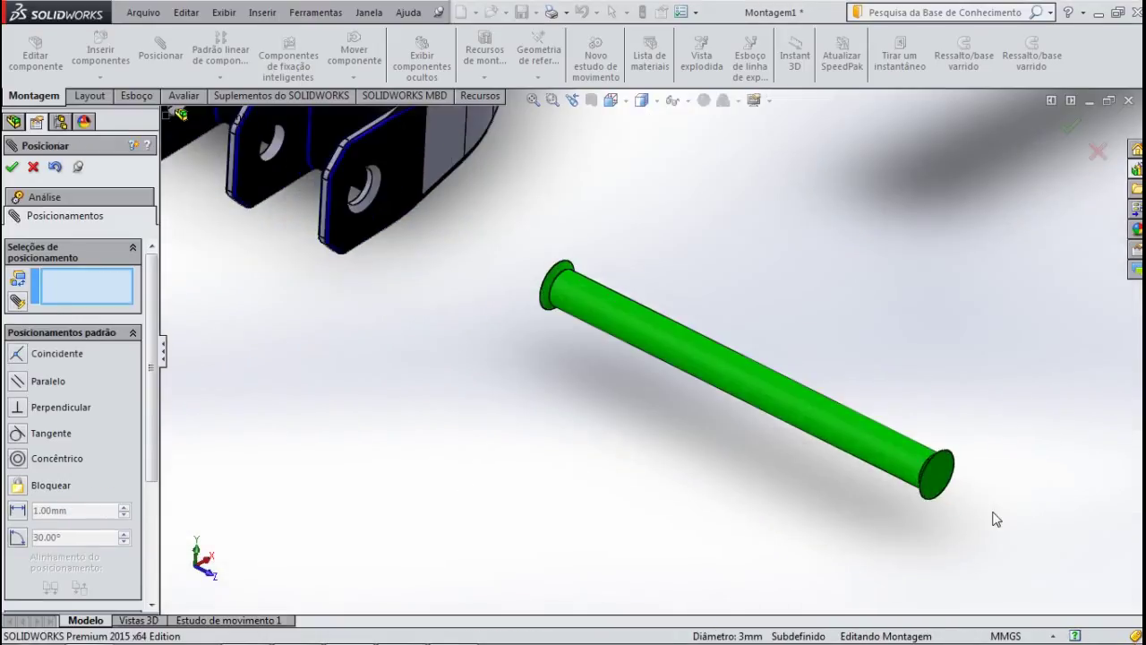
click(935, 491)
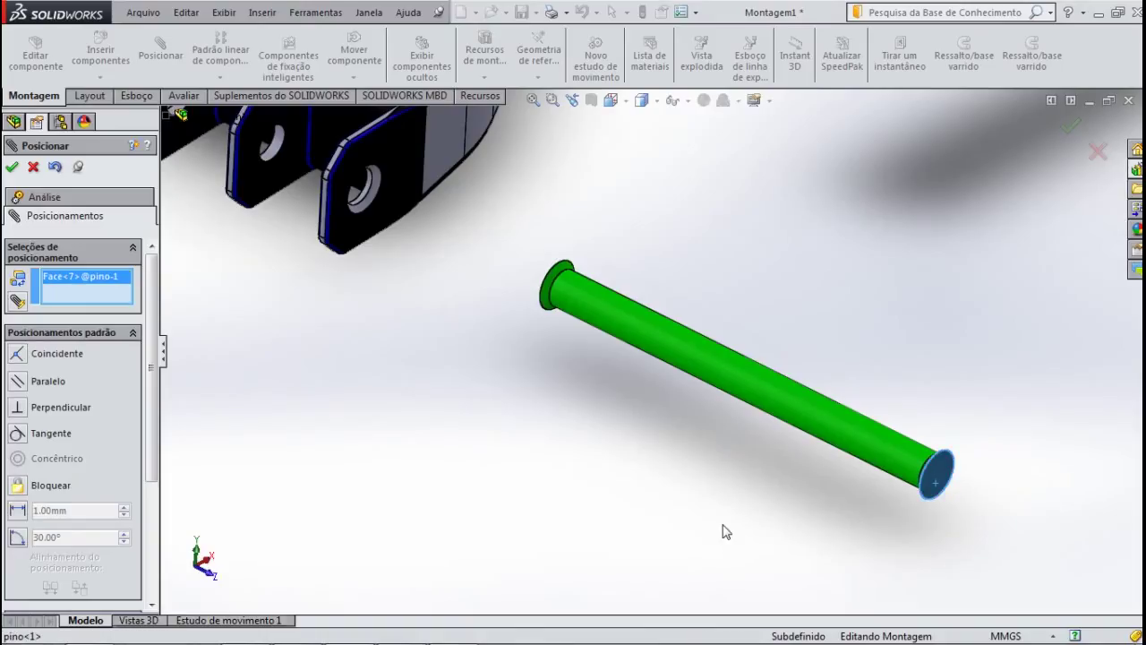
click(376, 221)
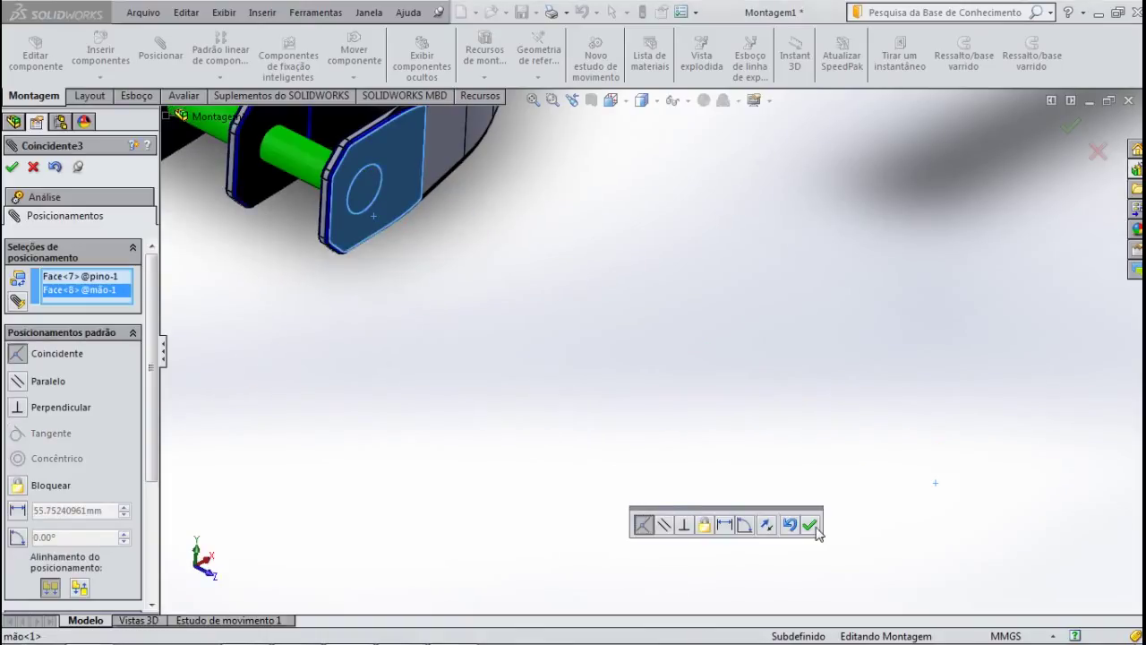
click(810, 525)
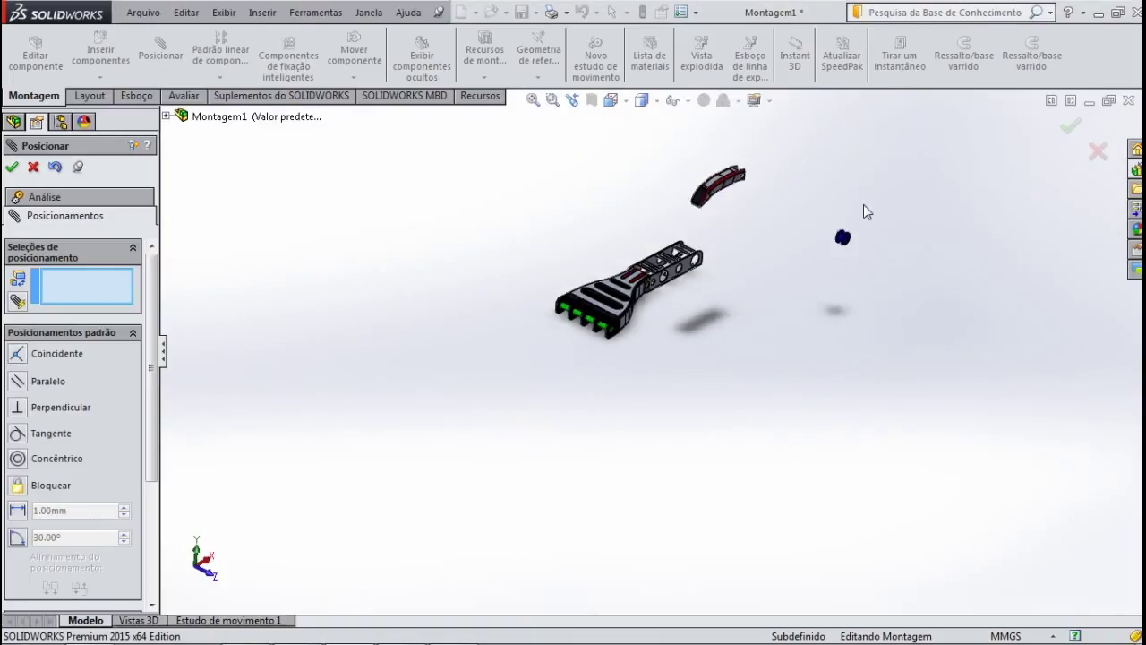
Drag the polia pulley down to the lower middle, away from the hand bracket.
scroll(597, 295, down, 2)
scroll(597, 287, down, 2)
scroll(598, 283, down, 3)
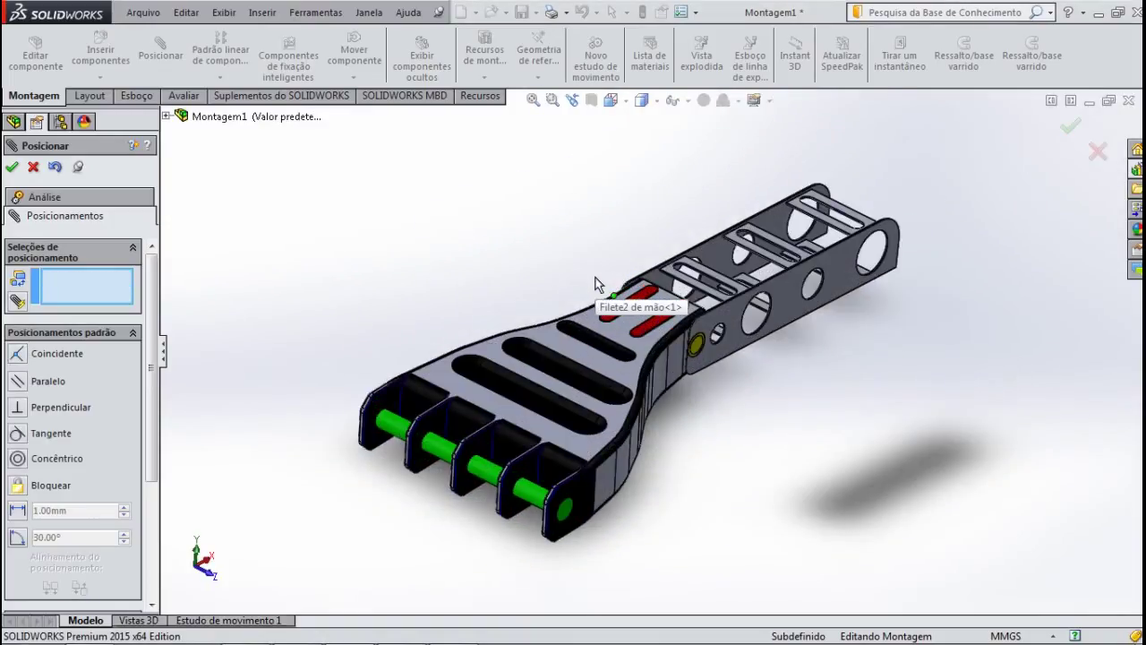
scroll(627, 287, up, 3)
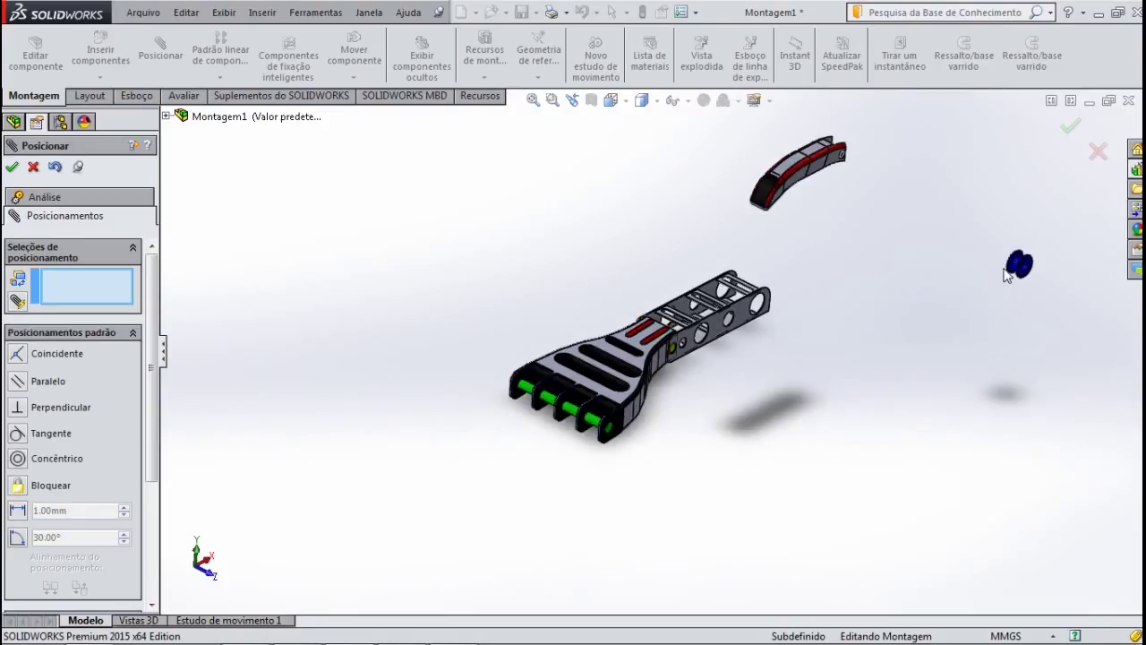
scroll(1007, 276, down, 3)
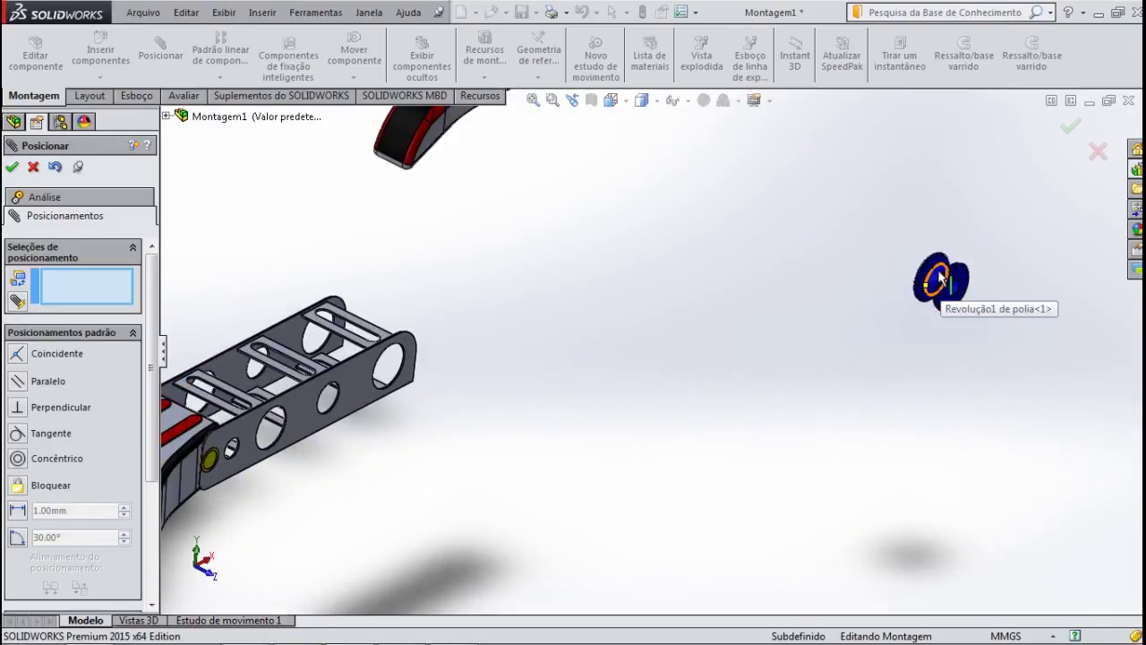
mouse_move(723, 374)
middle_down()
mouse_move(463, 532)
mouse_move(660, 418)
mouse_move(785, 307)
mouse_move(760, 384)
mouse_move(601, 436)
mouse_move(631, 420)
middle_up()
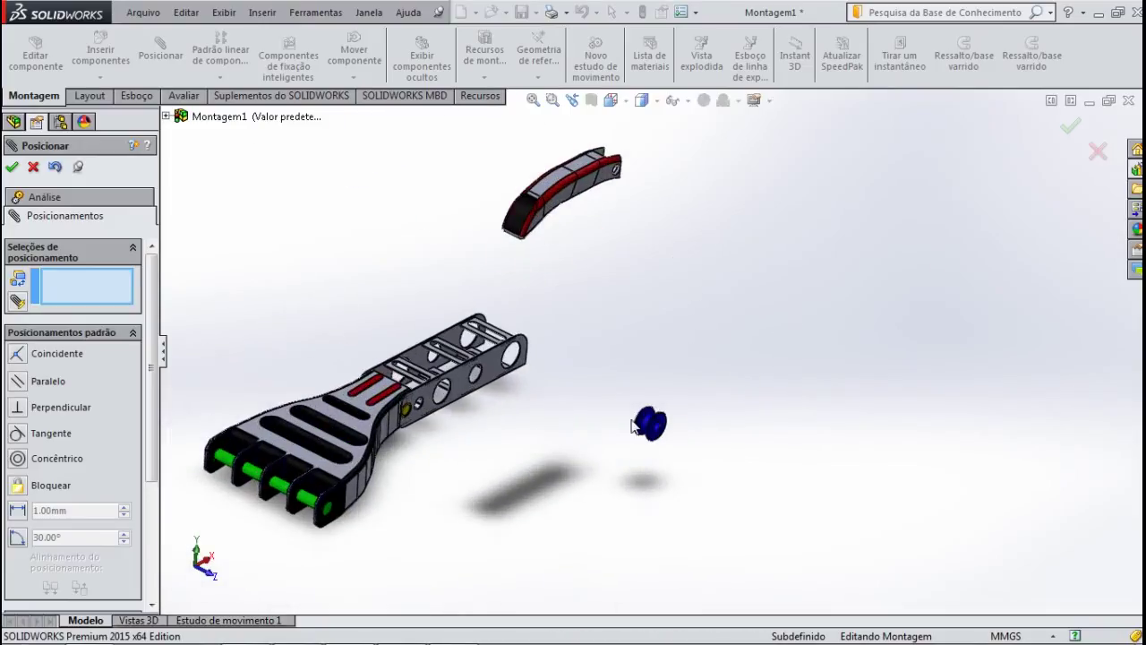
mouse_move(588, 457)
middle_down()
mouse_move(376, 366)
mouse_move(627, 456)
middle_up()
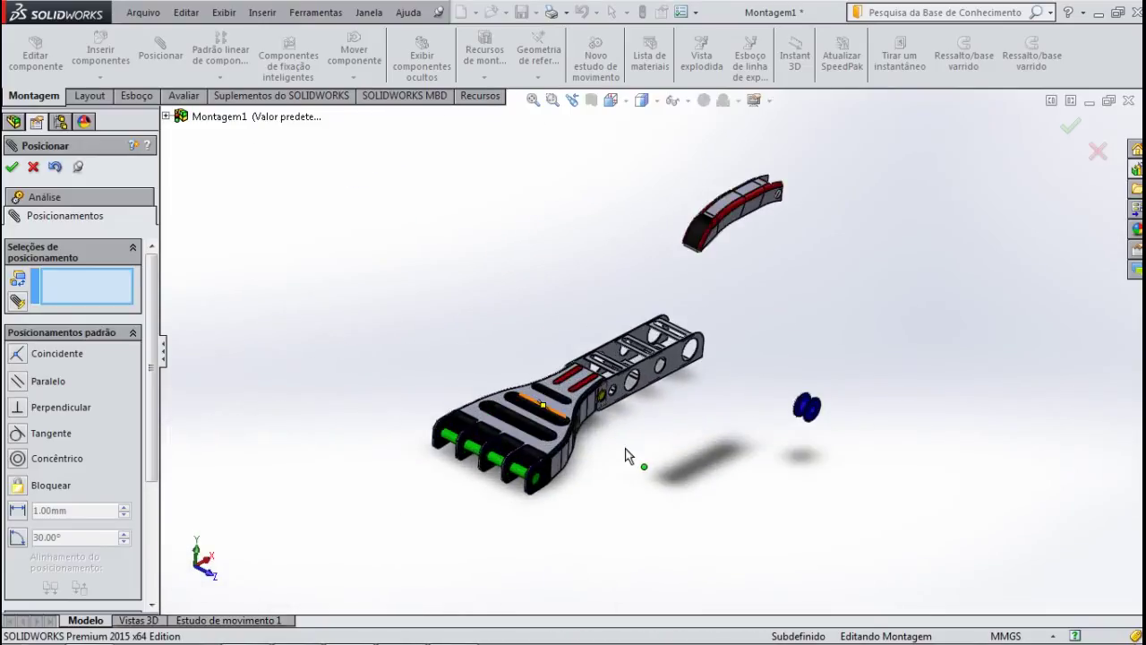
scroll(717, 384, down, 2)
scroll(874, 387, down, 3)
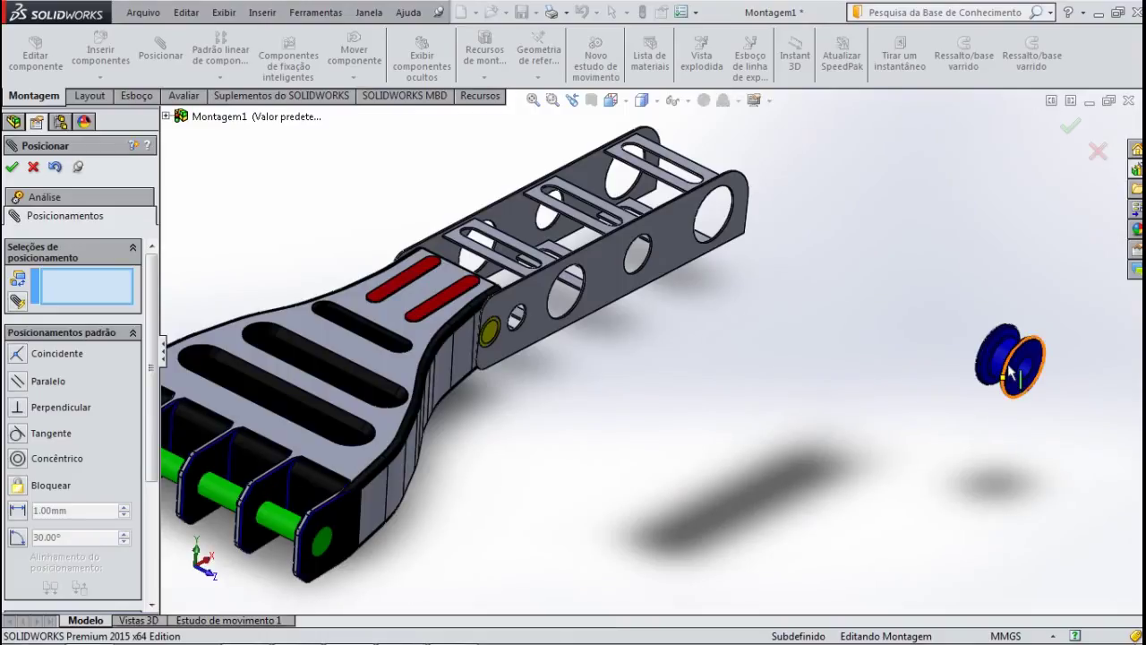
mouse_move(1012, 375)
mouse_down()
mouse_move(502, 553)
mouse_move(537, 539)
mouse_up()
Pull the curved finger piece off the bracket and place it to the left.
scroll(708, 466, up, 3)
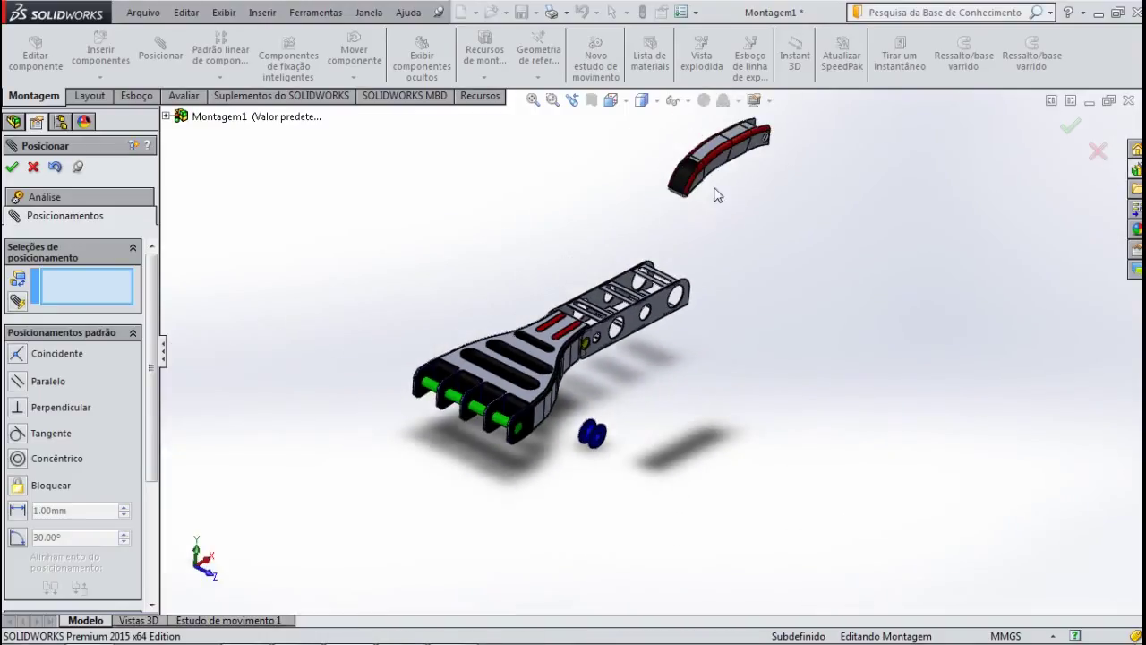
scroll(717, 195, down, 2)
scroll(716, 196, down, 1)
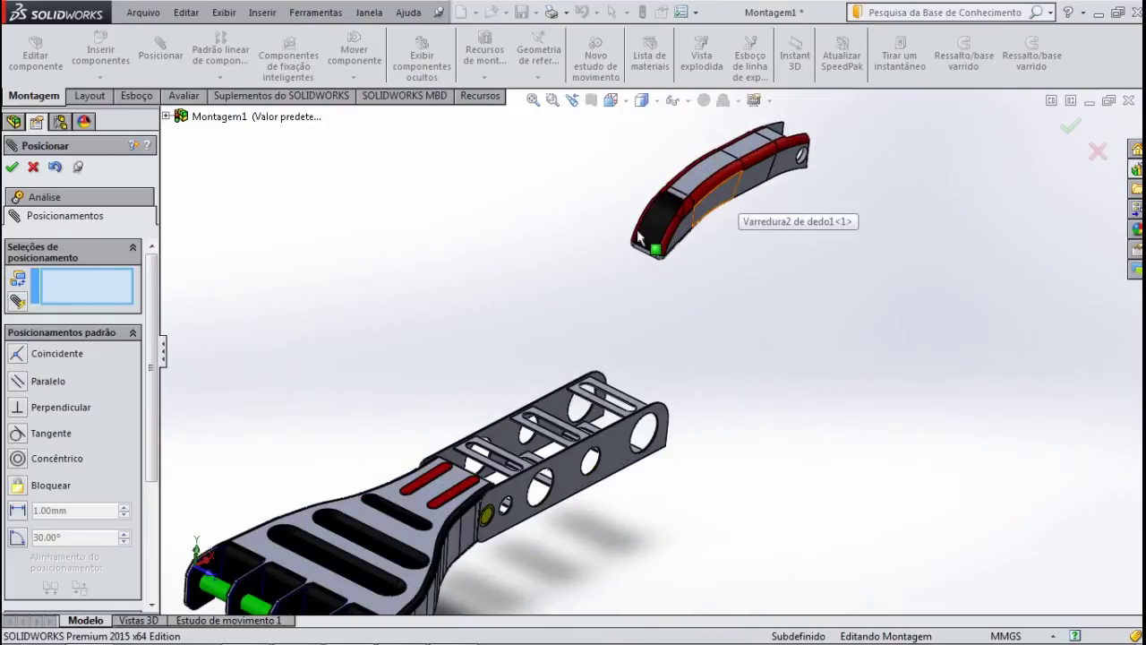
drag(639, 235, 193, 394)
scroll(550, 328, up, 3)
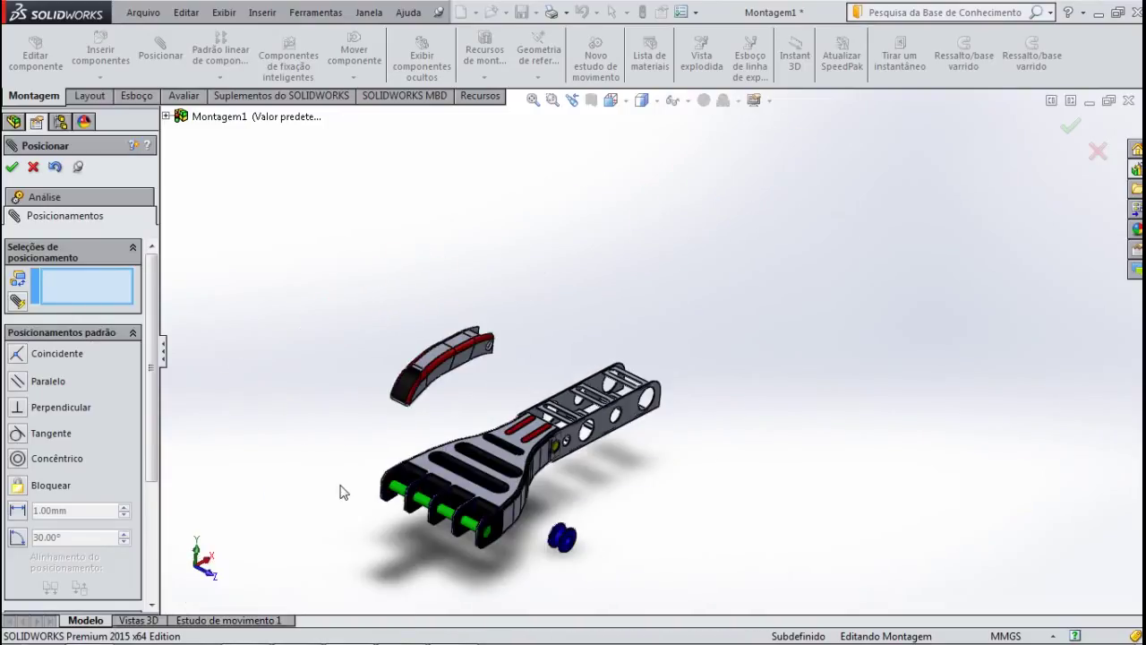
scroll(350, 511, down, 1)
scroll(376, 498, down, 1)
scroll(376, 499, down, 2)
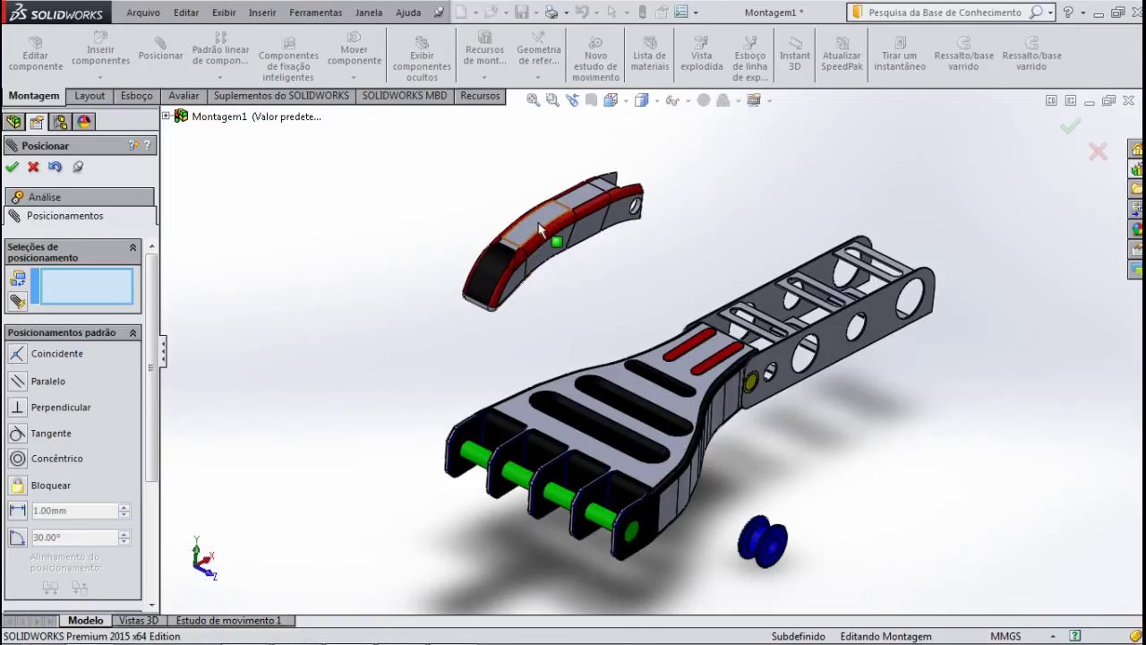
drag(540, 229, 309, 490)
Move the pulley further down-left so it sits clear below the bracket.
scroll(385, 540, down, 2)
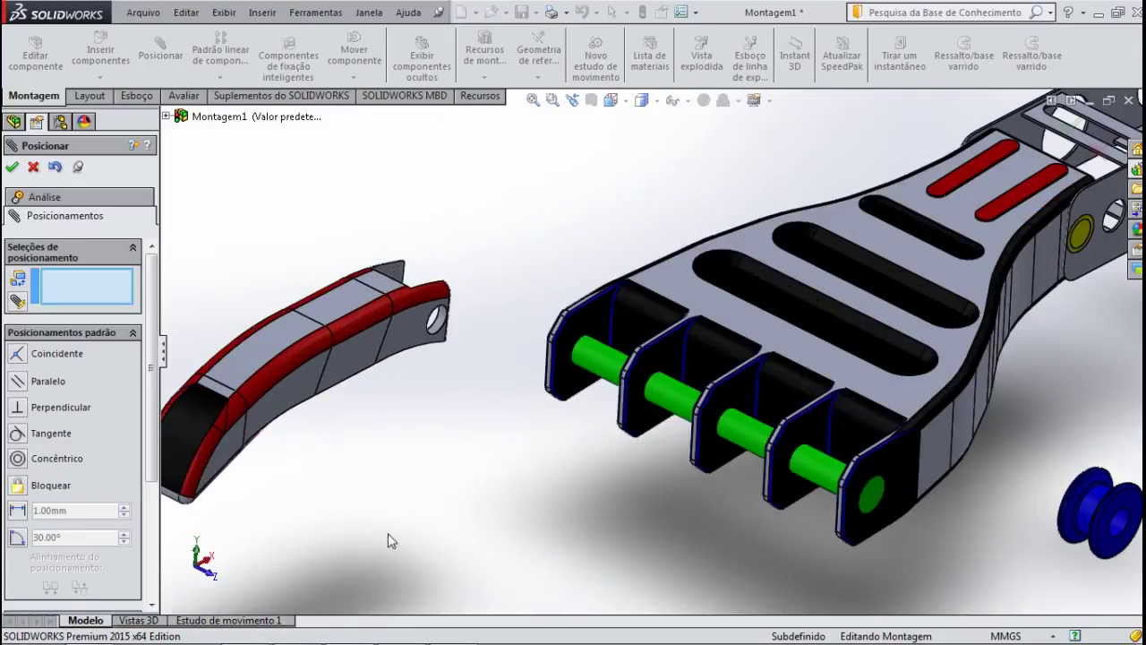
scroll(898, 391, up, 2)
scroll(956, 374, up, 1)
scroll(956, 374, down, 1)
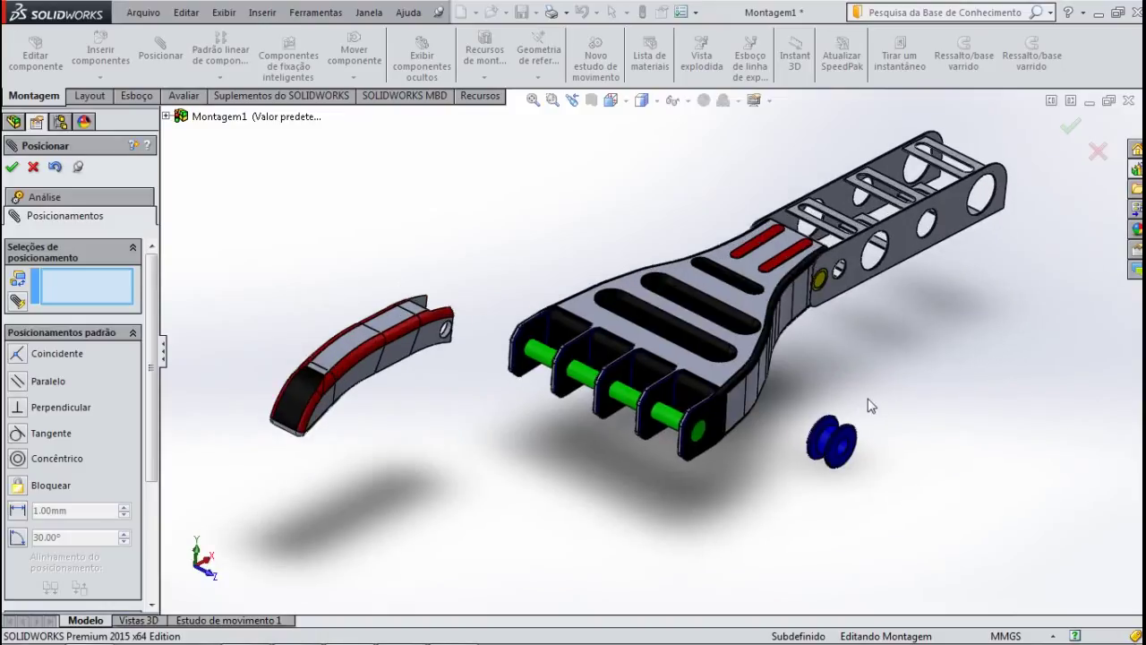
scroll(716, 485, down, 1)
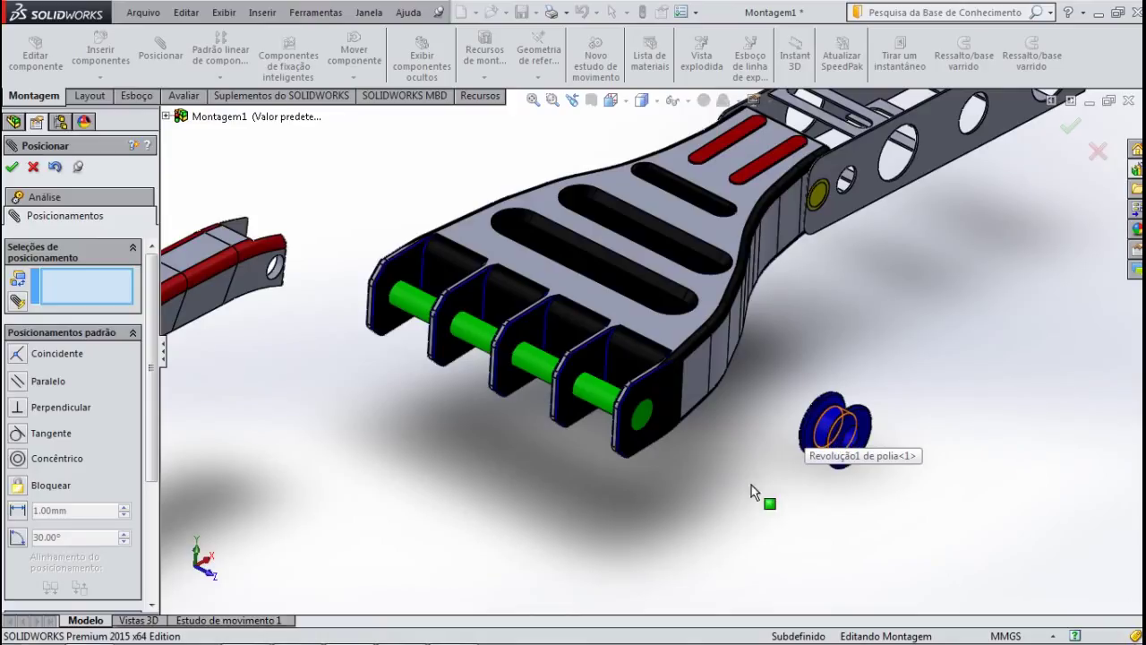
drag(751, 484, 635, 588)
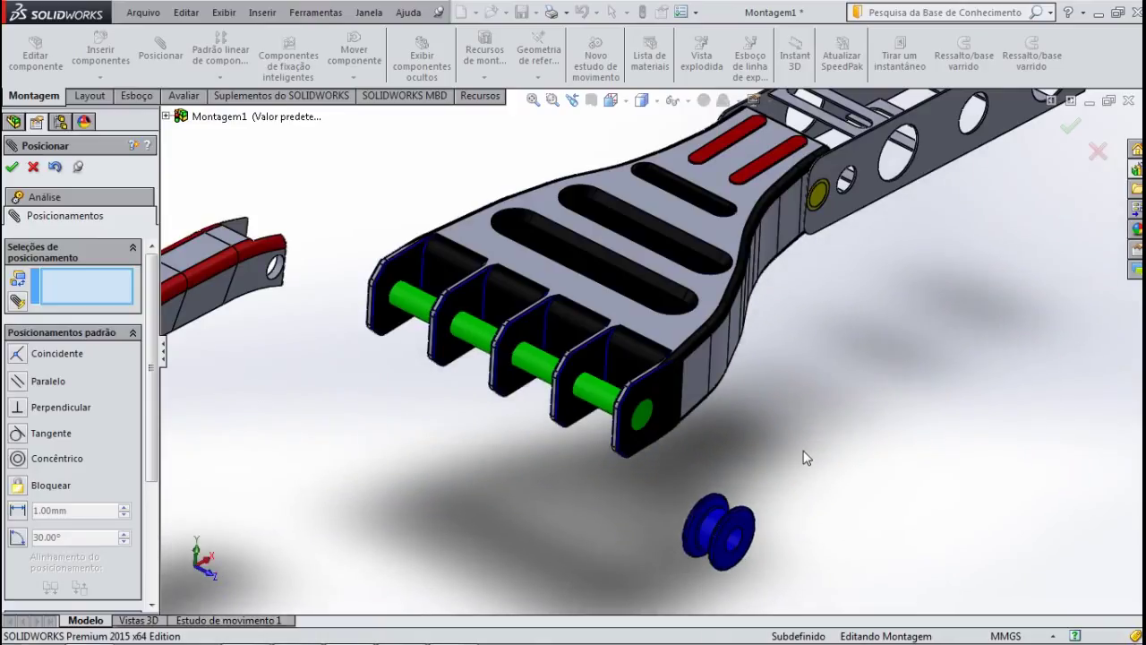
Close the Mate PropertyManager and fit the whole assembly in view.
click(13, 169)
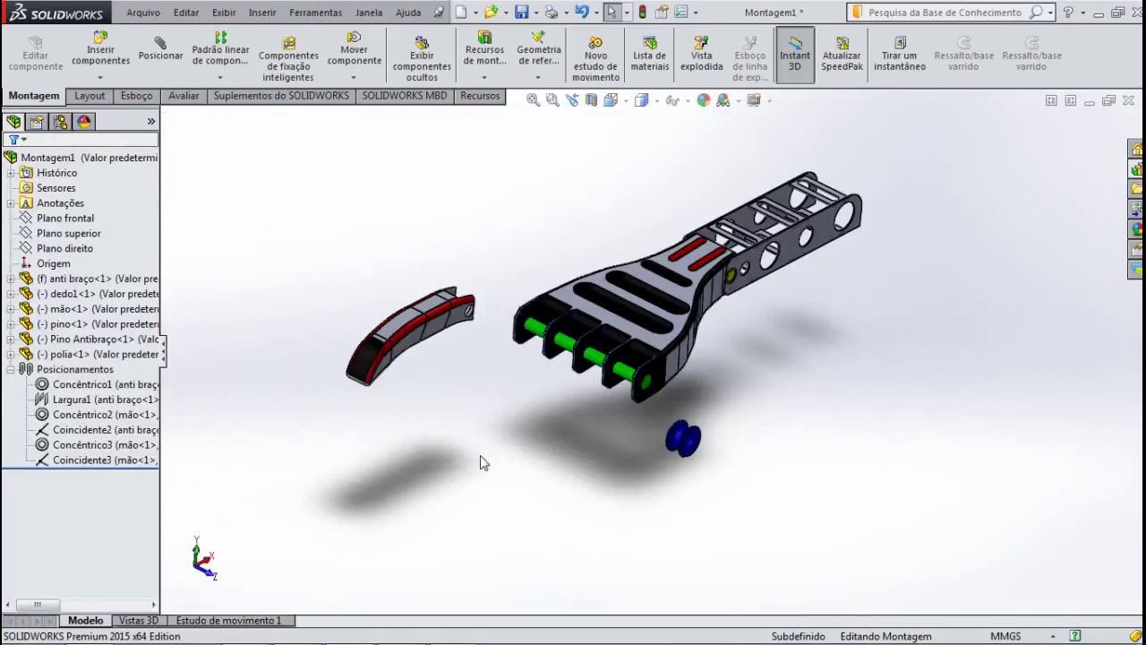
mouse_move(480, 455)
middle_down()
mouse_move(699, 332)
mouse_move(771, 424)
middle_up()
key(f)
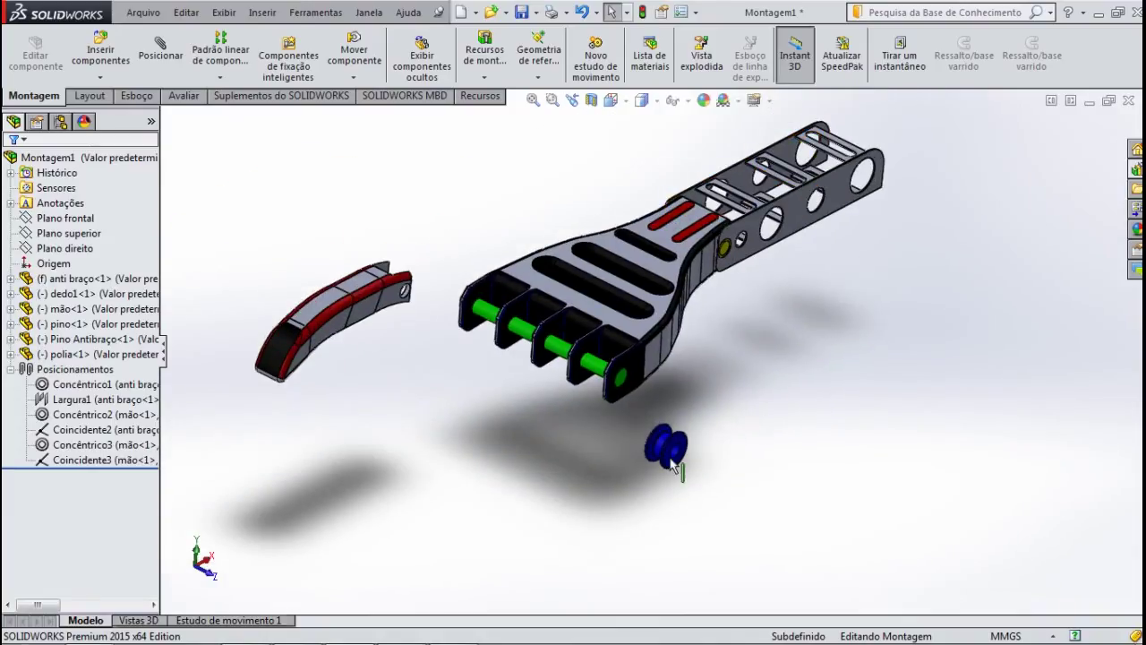
scroll(671, 466, down, 2)
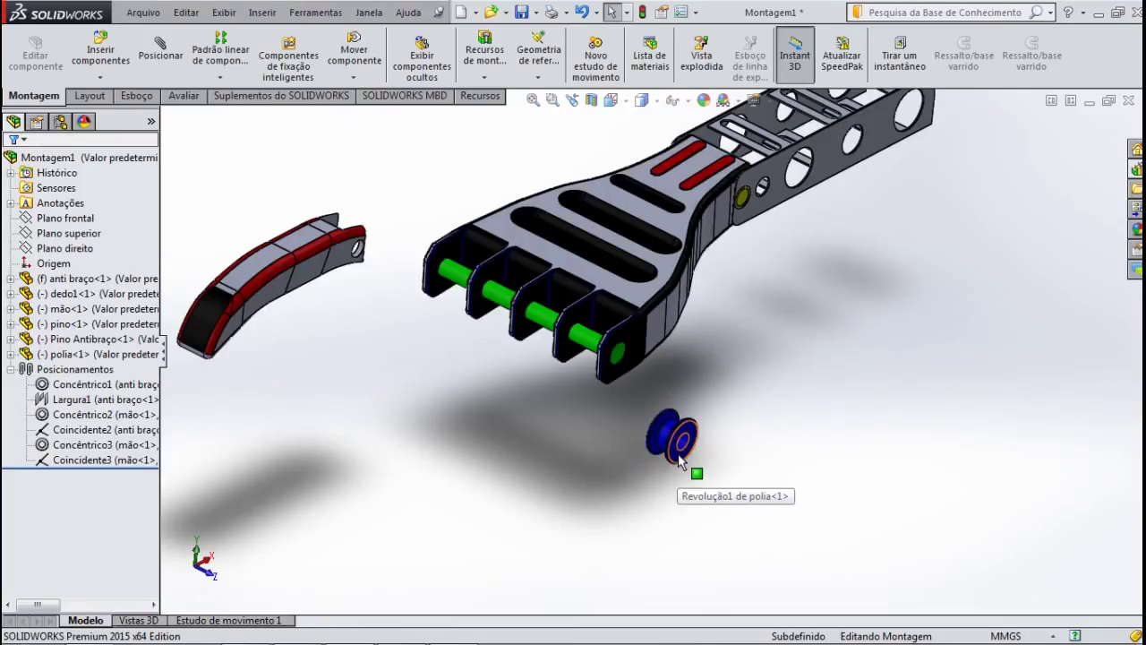
Ctrl-drag the polia pulley three times to create polia<2>, polia<3> and polia<4>.
ctrl+drag(681, 461, 651, 538)
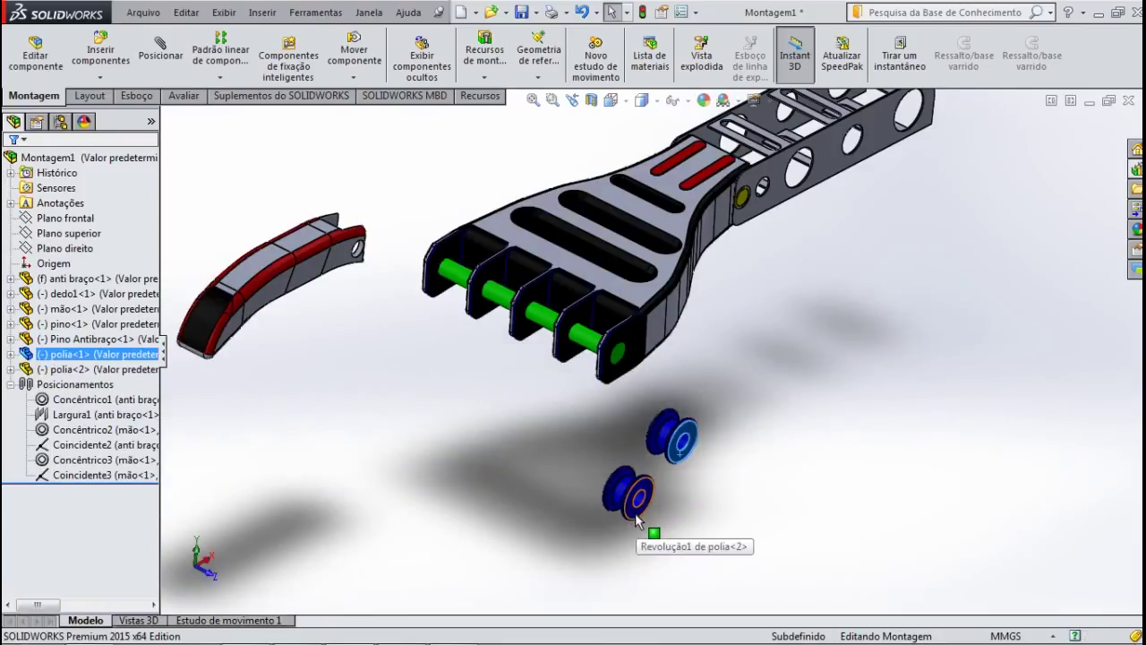
mouse_move(634, 494)
mouse_down()
mouse_move(676, 535)
mouse_move(732, 501)
mouse_up()
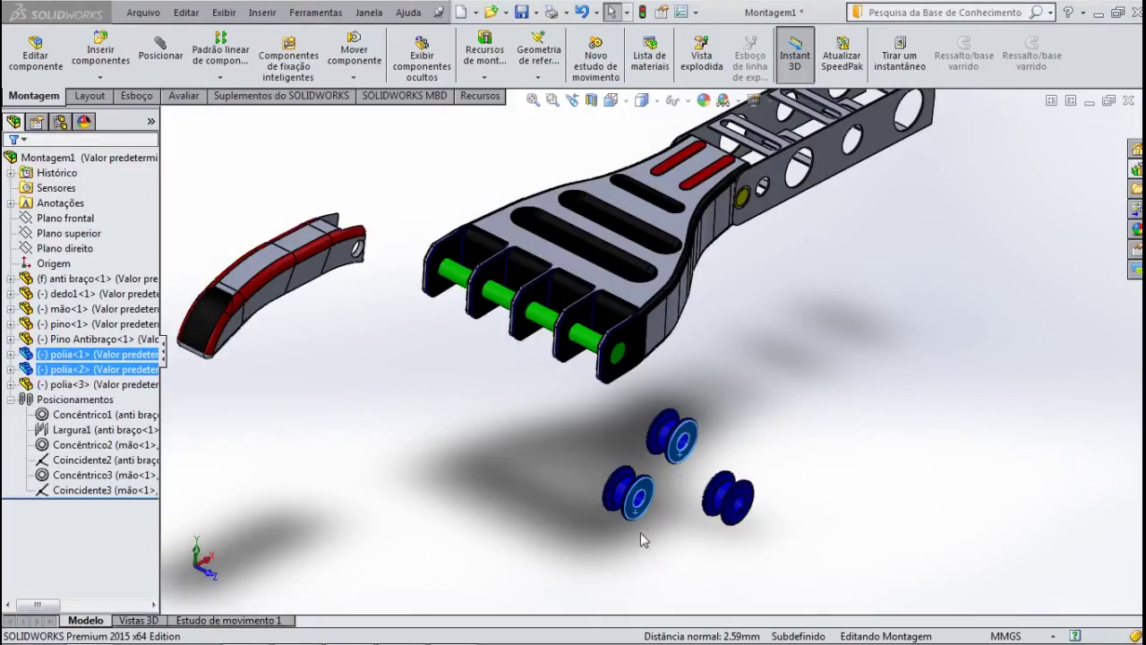
mouse_move(637, 498)
ctrl+mouse_down()
mouse_move(632, 512)
mouse_move(541, 513)
ctrl+mouse_up()
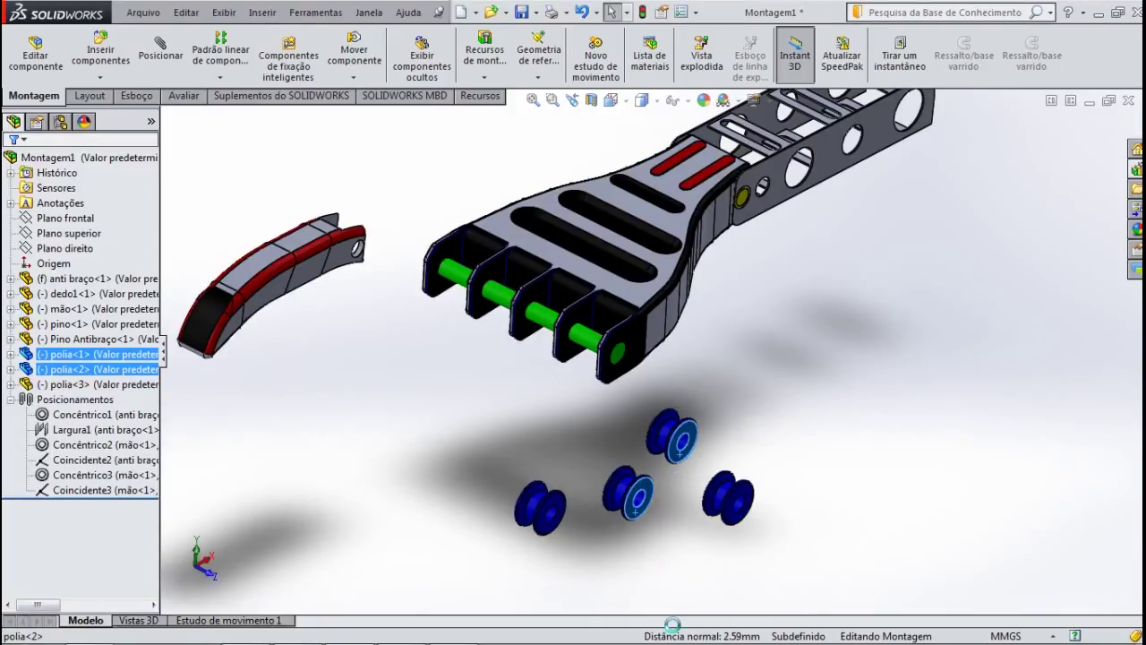
middle_drag(824, 520, 525, 492)
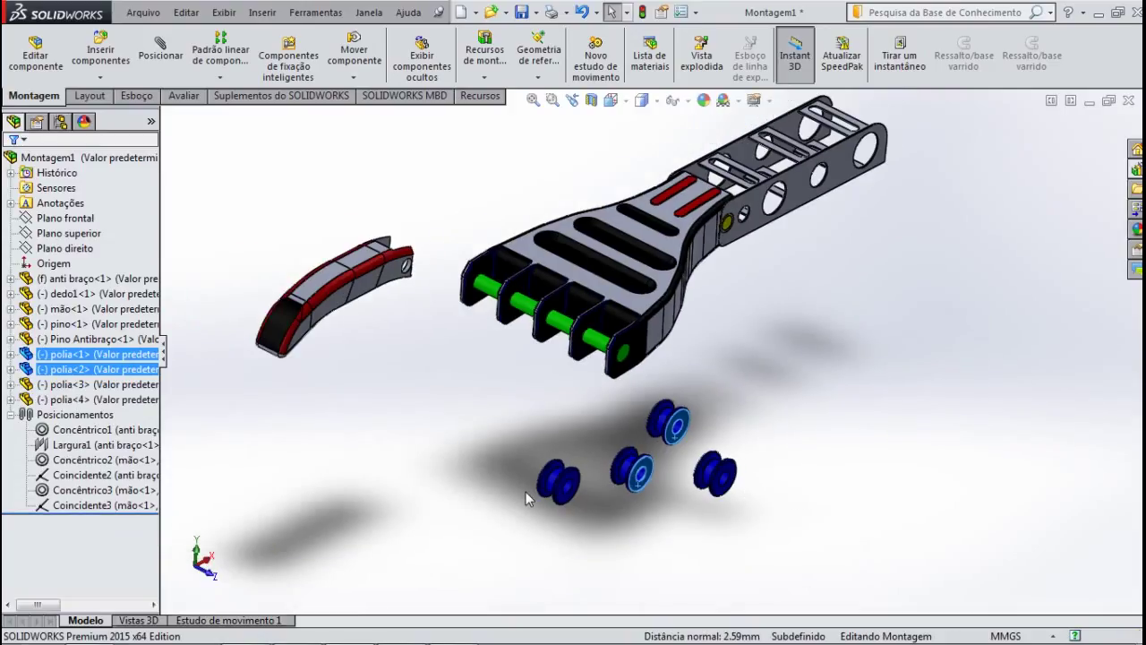
click(479, 455)
middle_drag(409, 268, 314, 230)
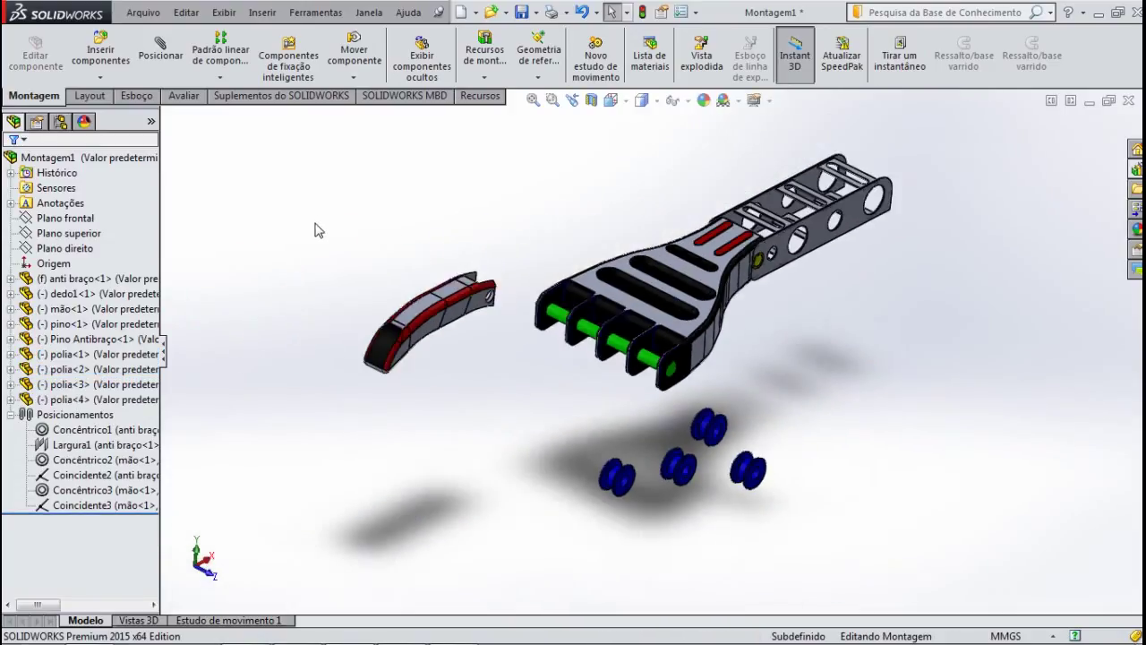
scroll(350, 274, down, 1)
scroll(423, 289, down, 2)
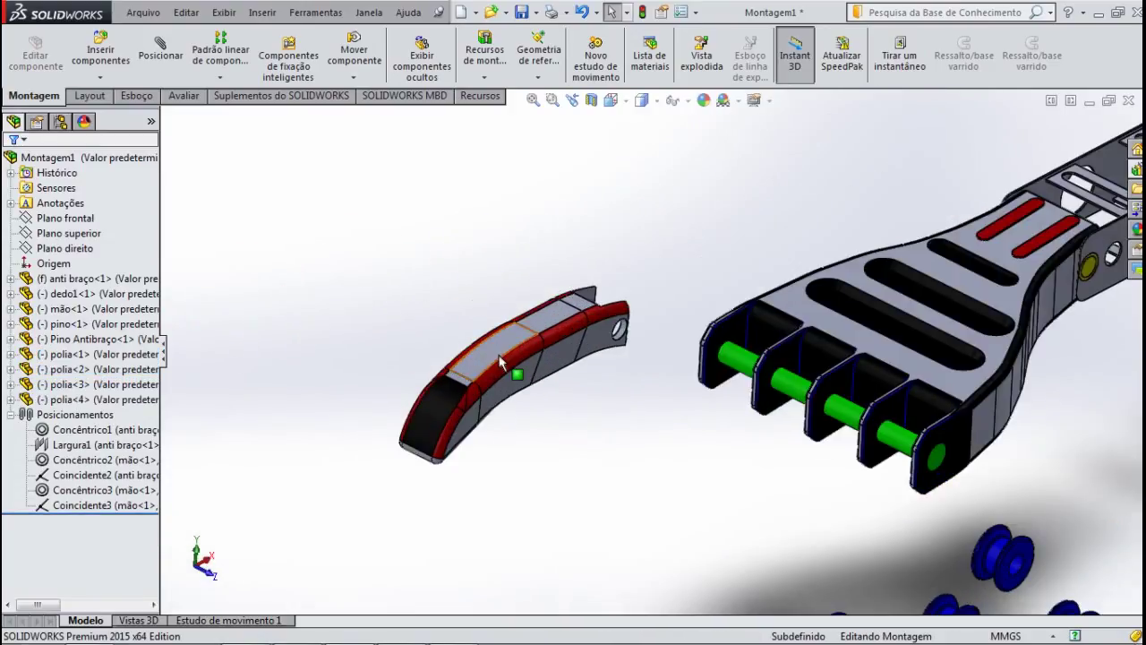
Ctrl-drag the dedo1 finger three times to add dedo1<2>, dedo1<3> and dedo1<4>.
ctrl+drag(511, 363, 429, 265)
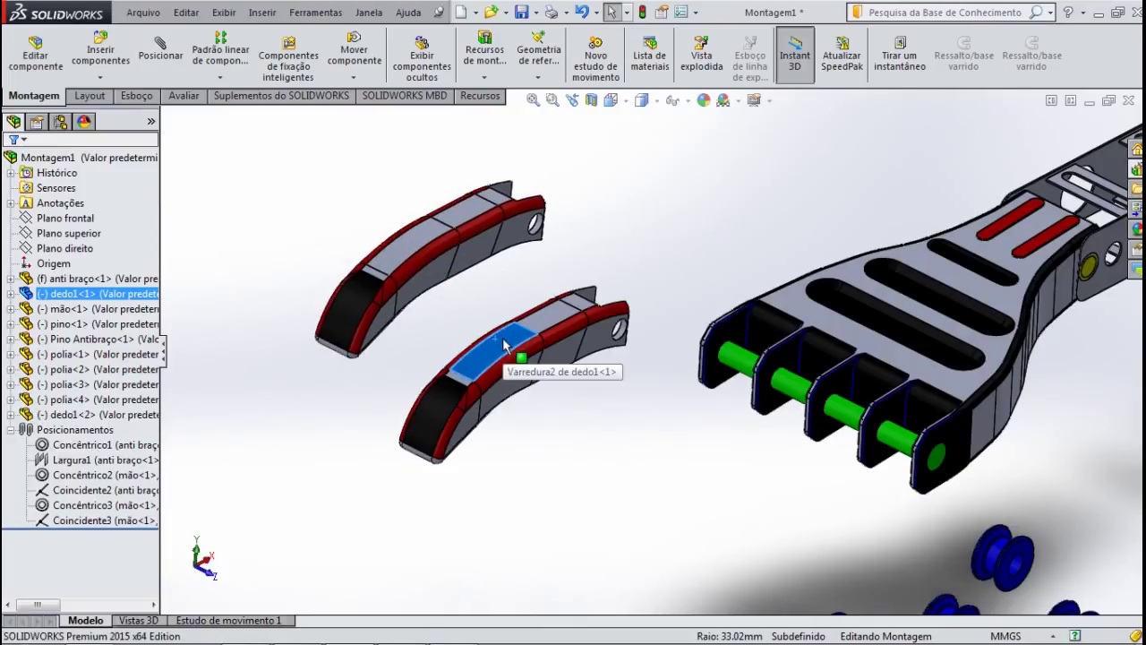
mouse_move(492, 354)
mouse_down()
mouse_move(569, 285)
mouse_move(537, 339)
mouse_move(550, 426)
mouse_up()
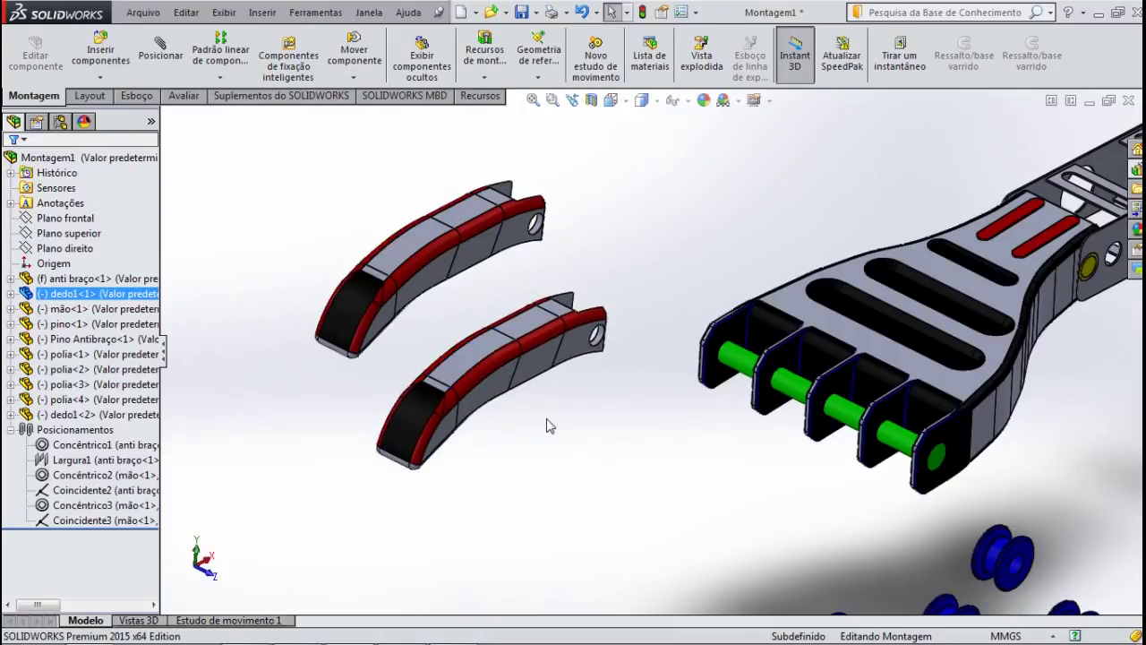
ctrl+drag(474, 353, 691, 196)
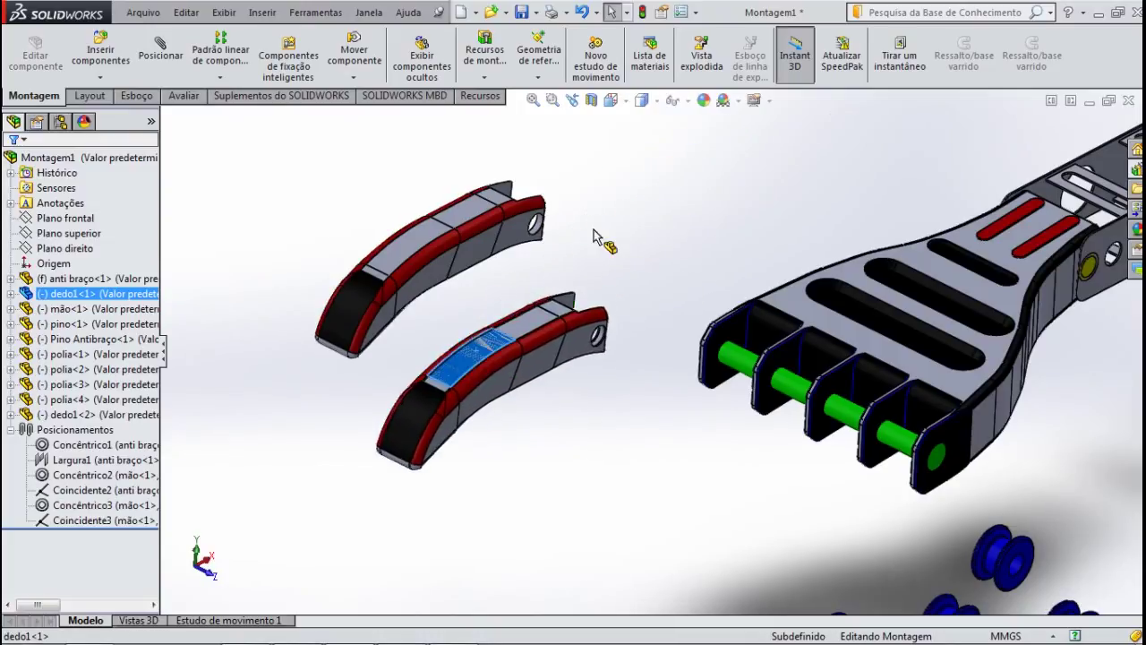
click(558, 439)
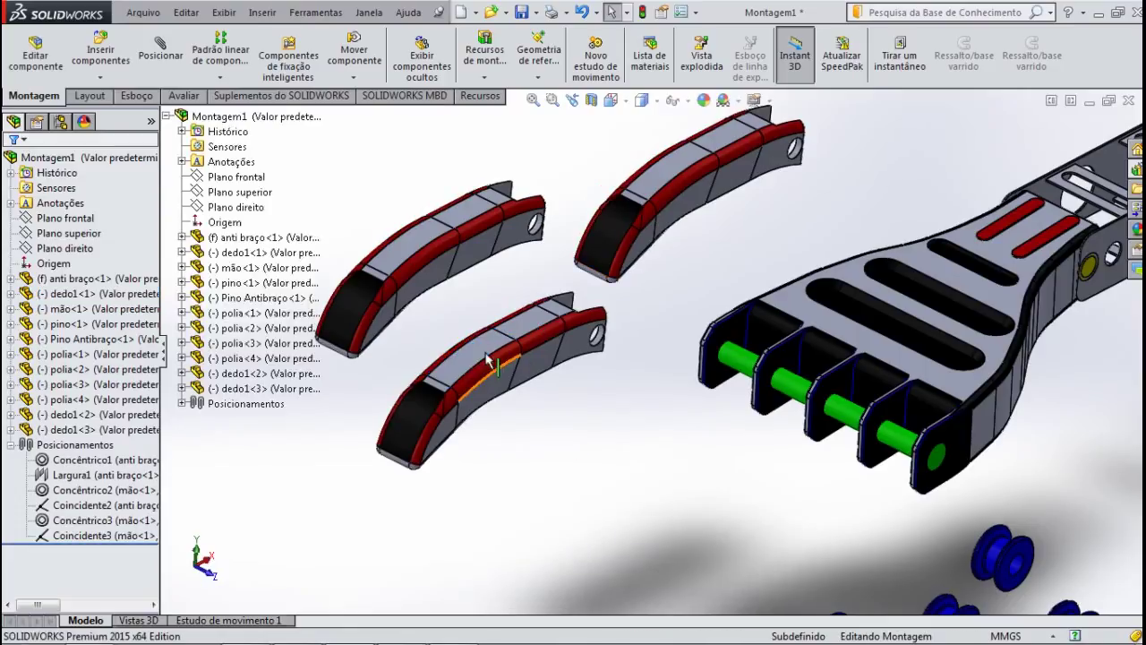
mouse_move(488, 369)
ctrl+mouse_down()
mouse_move(542, 477)
mouse_move(391, 529)
mouse_move(333, 495)
mouse_move(387, 509)
ctrl+mouse_up()
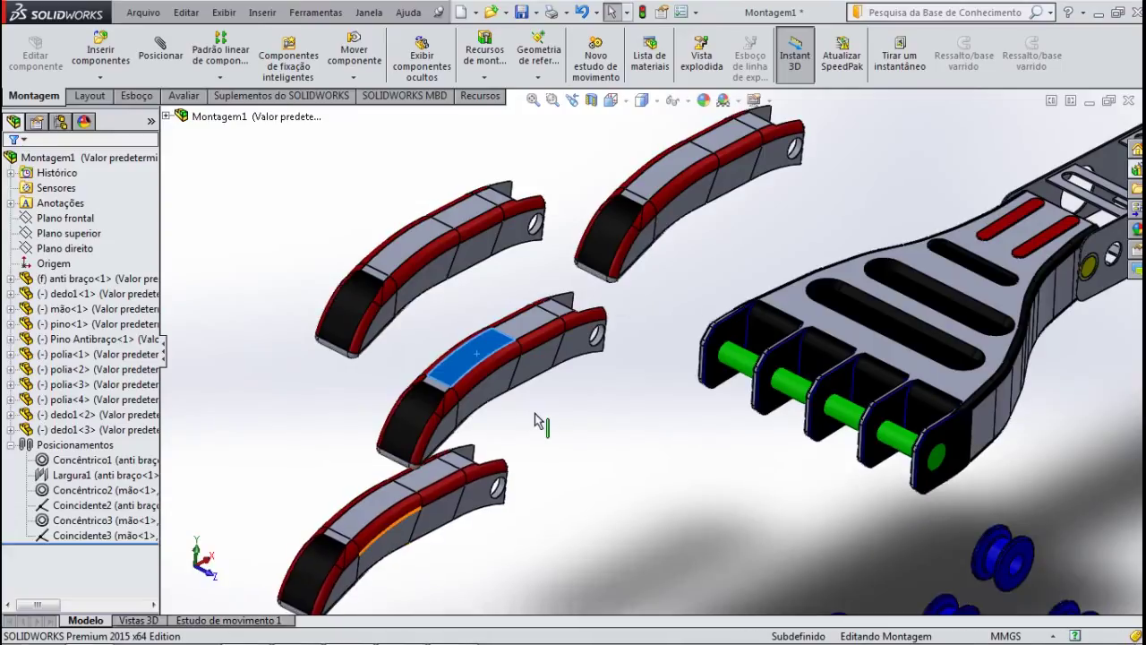
scroll(627, 448, up, 3)
scroll(687, 462, down, 4)
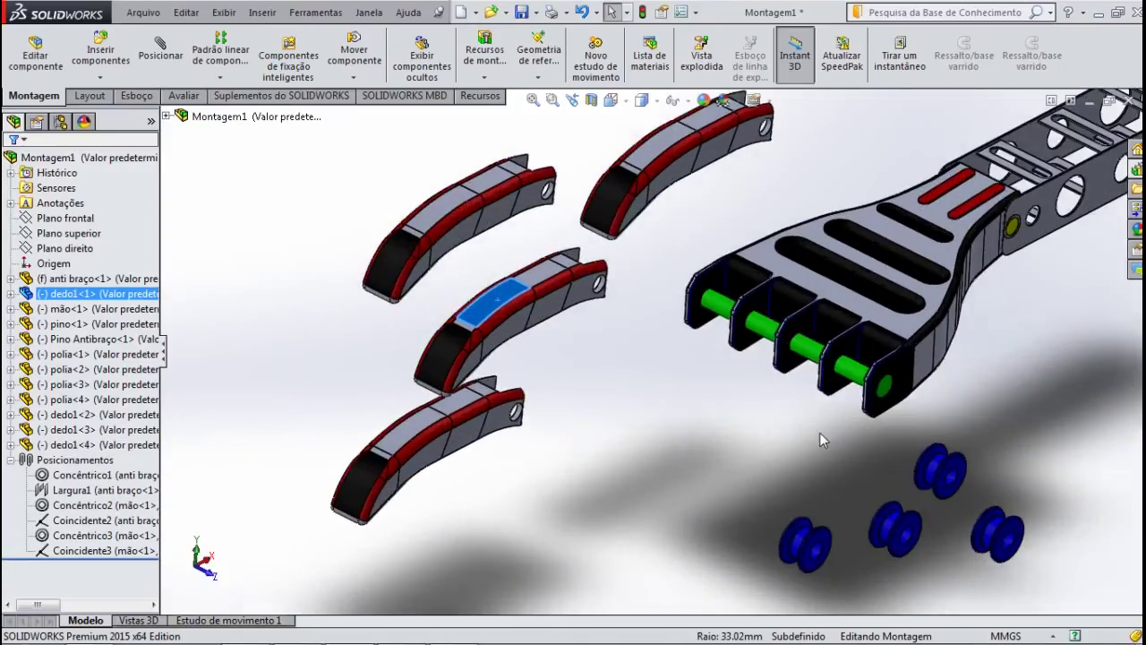
scroll(891, 472, down, 2)
scroll(891, 472, up, 2)
scroll(887, 466, down, 1)
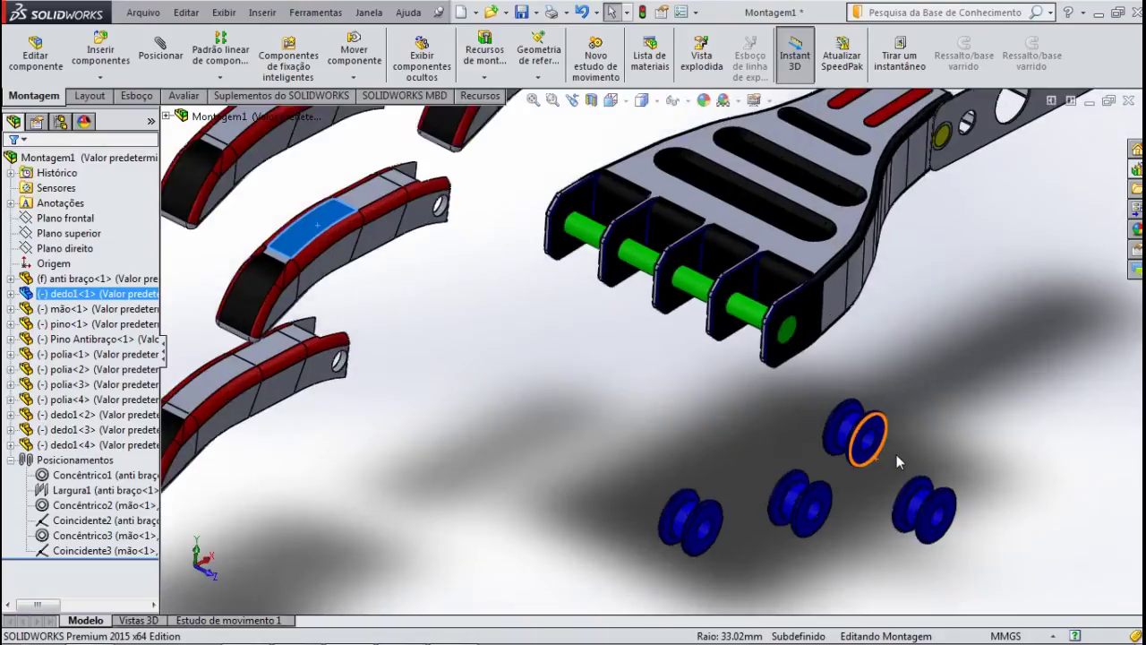
scroll(897, 454, down, 1)
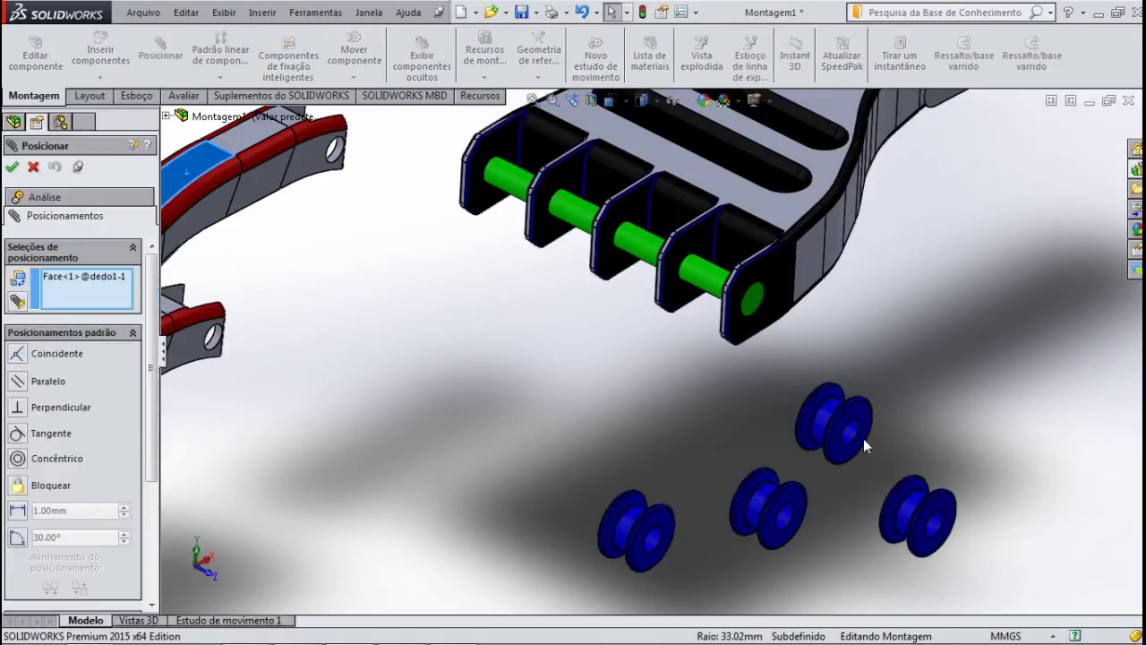
Clear the stray face picks and mate a pulley bore concentric with the knuckle pin.
scroll(863, 437, down, 1)
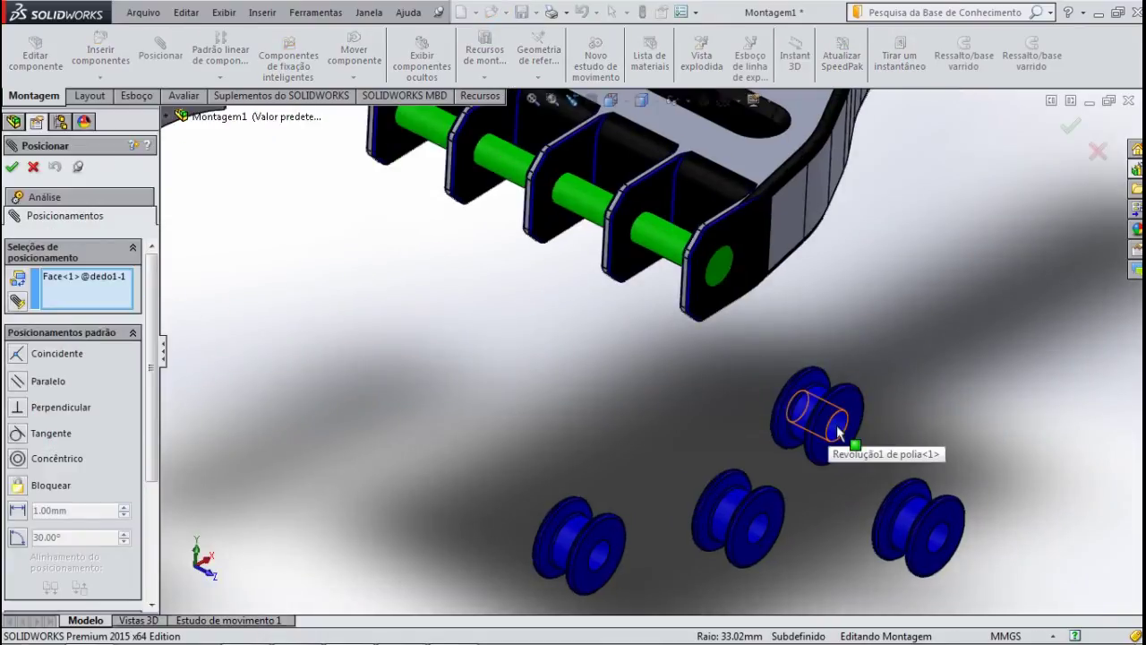
click(840, 433)
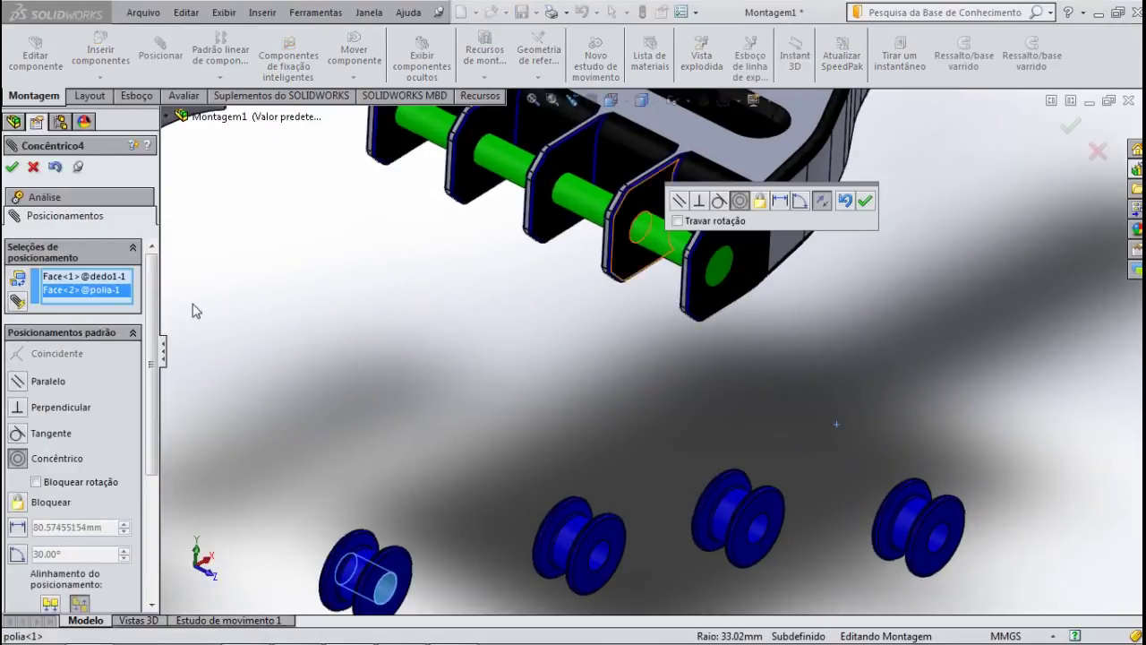
right_click(83, 279)
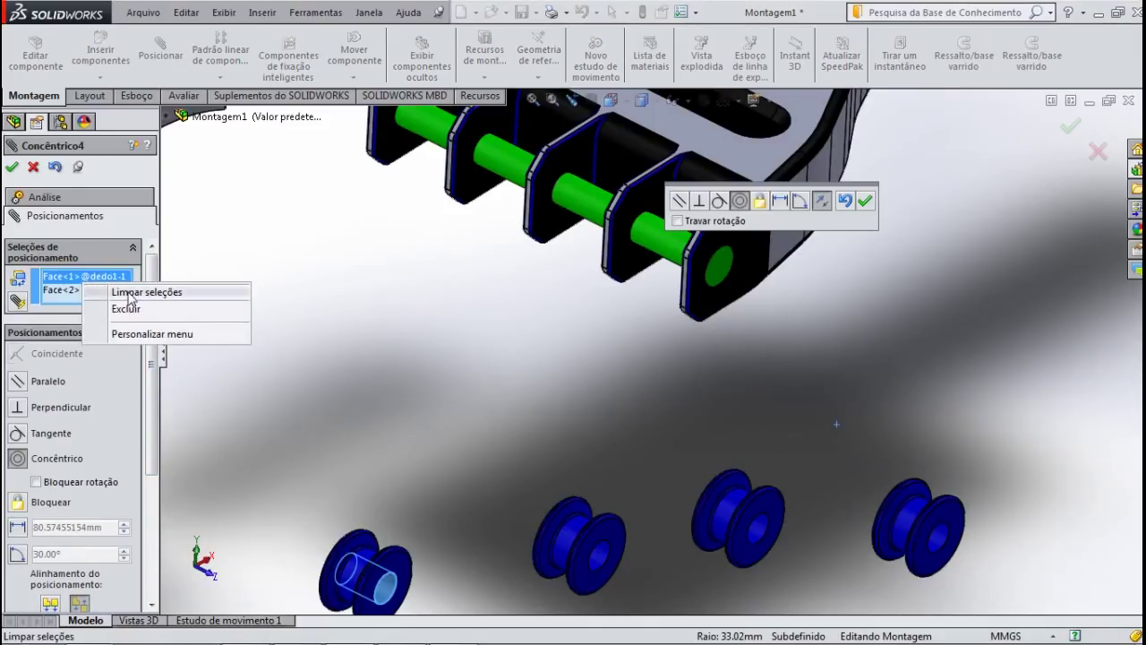
click(134, 293)
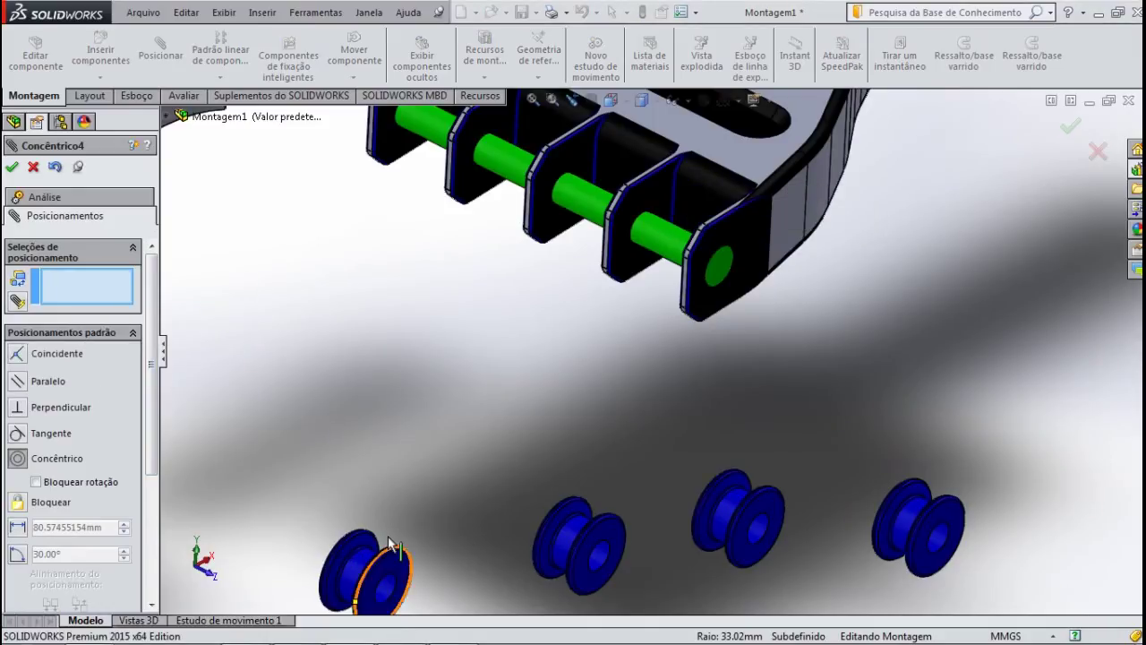
scroll(383, 573, down, 1)
scroll(420, 544, down, 1)
scroll(440, 535, down, 1)
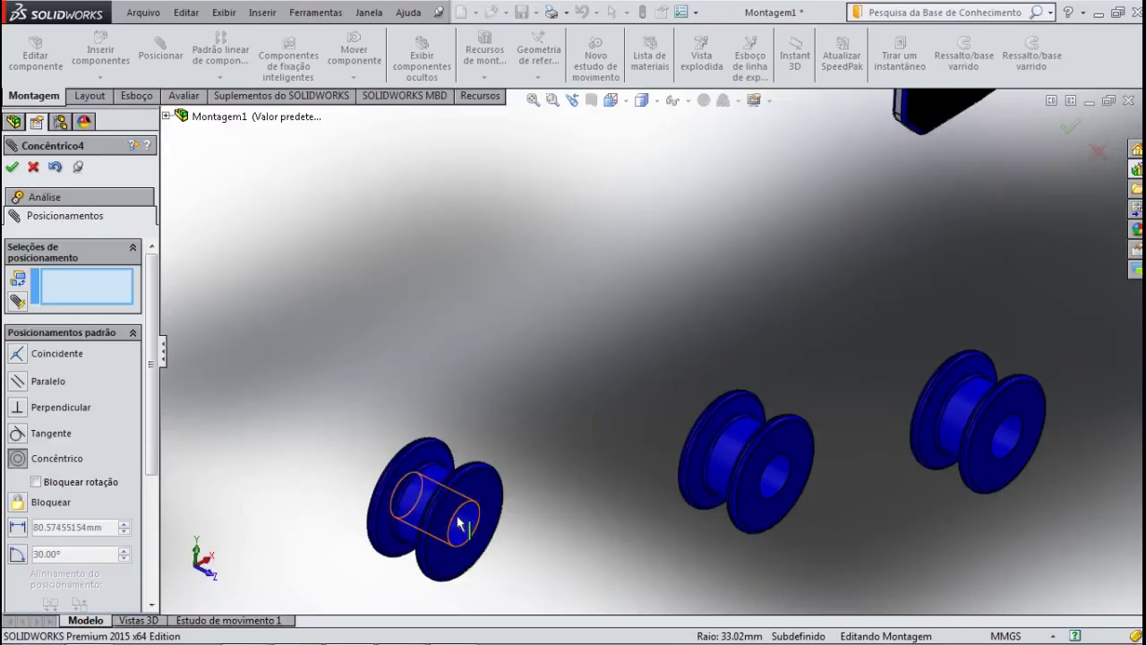
click(475, 534)
scroll(541, 431, up, 3)
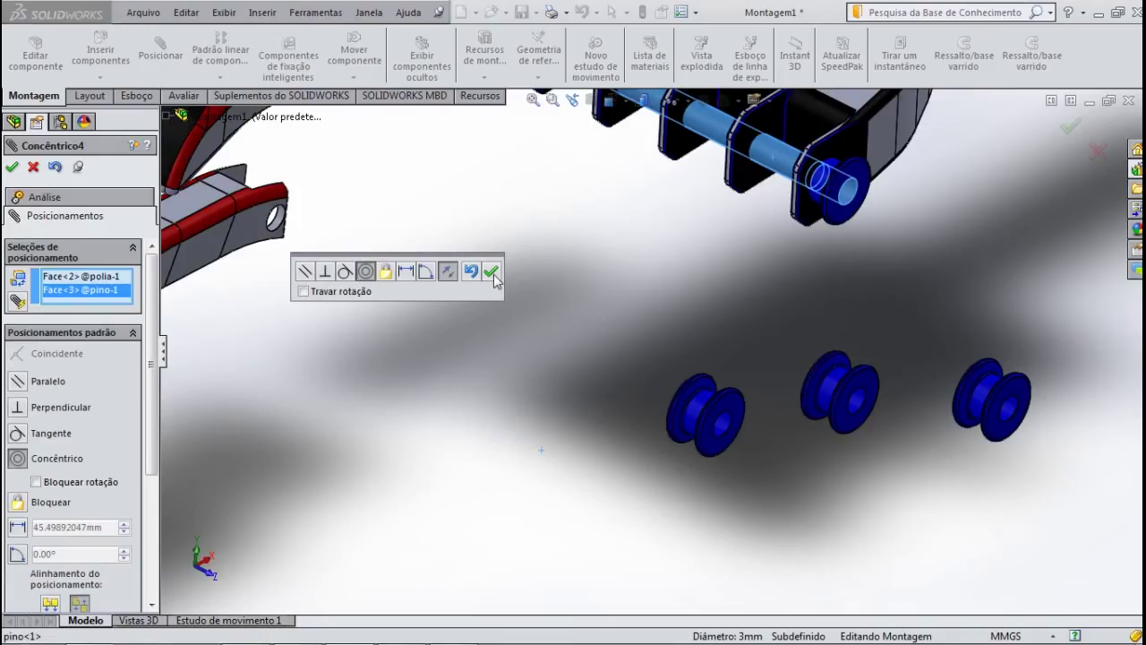
click(492, 273)
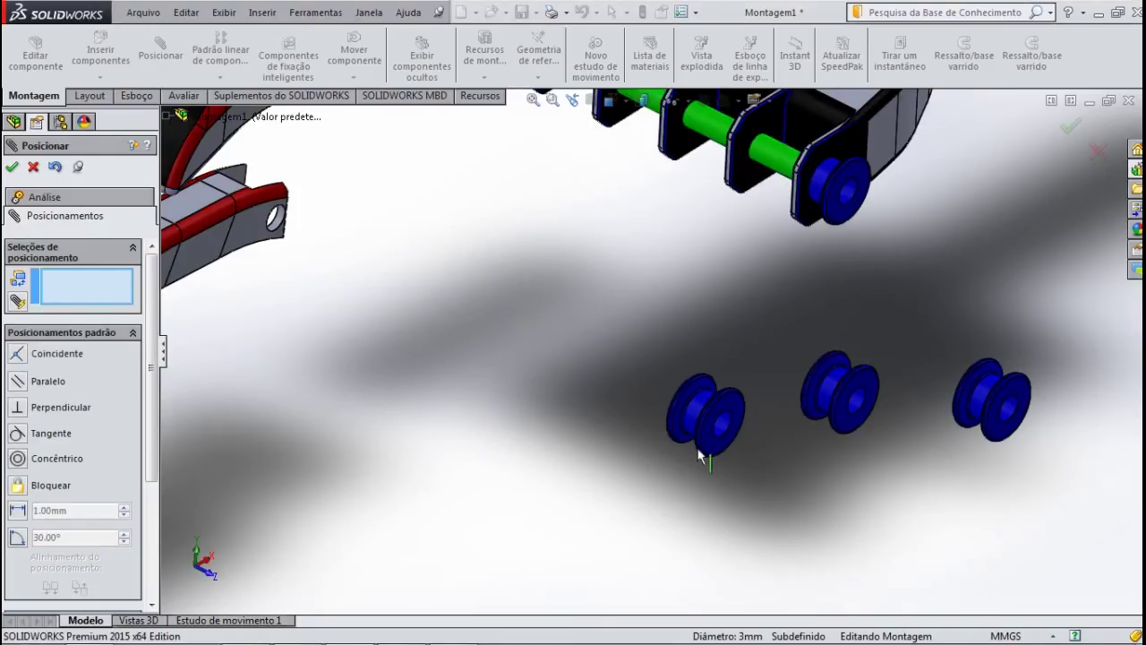
scroll(707, 438, down, 2)
Mate two more pulley bores concentric with the pino-1 pin face.
scroll(711, 421, down, 2)
click(710, 403)
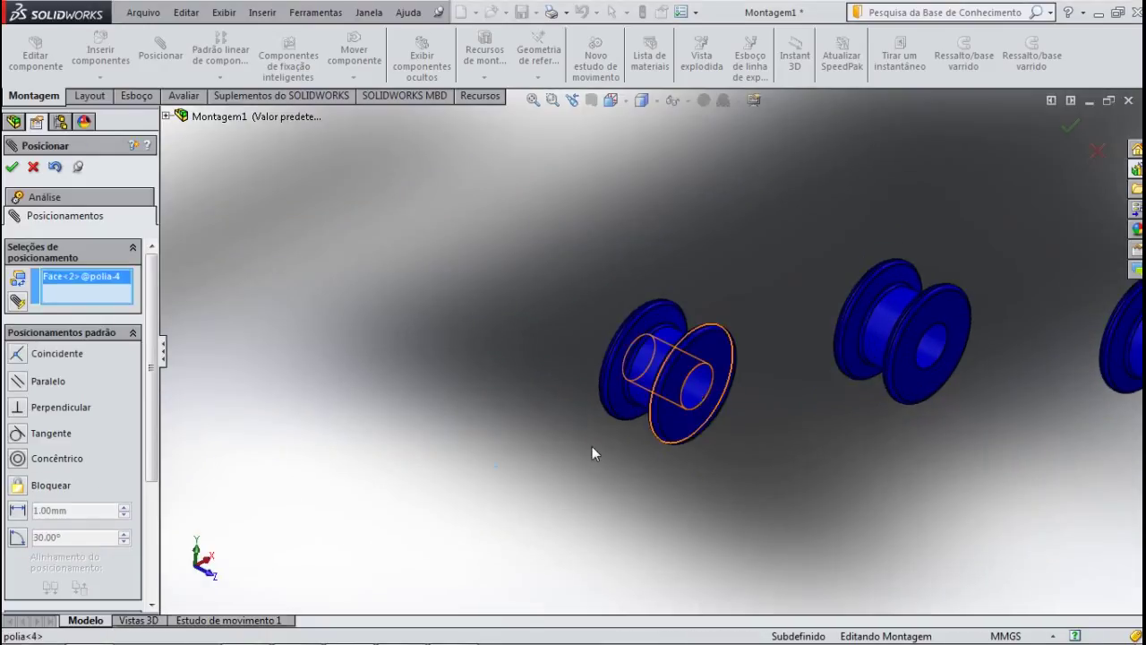
scroll(596, 434, up, 4)
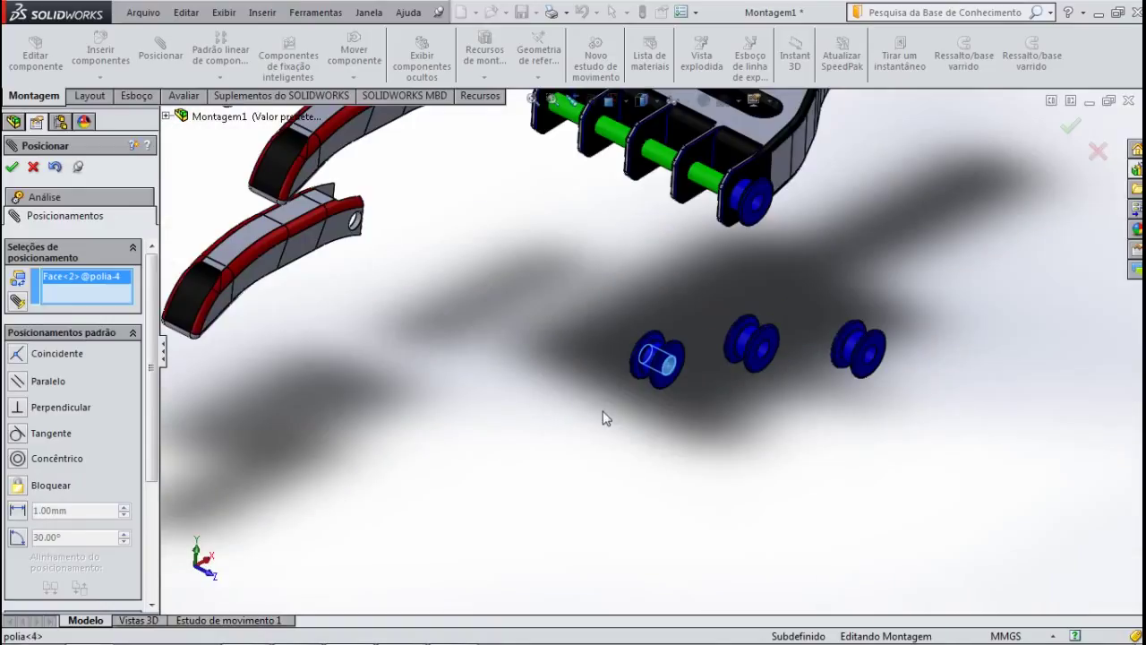
click(673, 163)
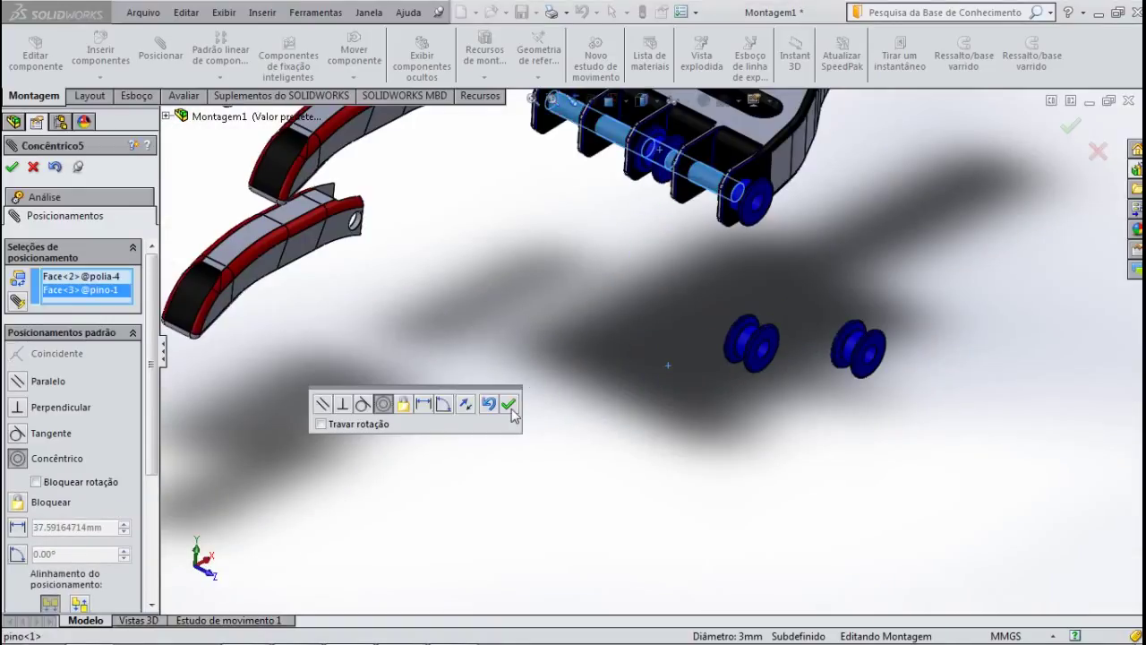
click(508, 406)
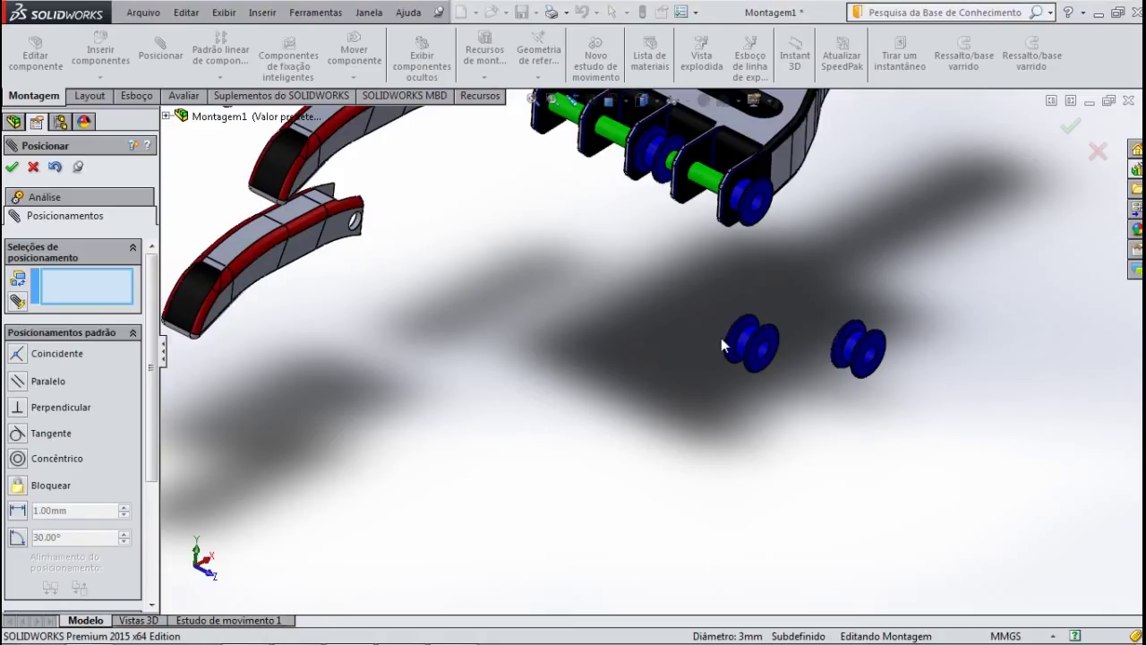
scroll(721, 339, down, 5)
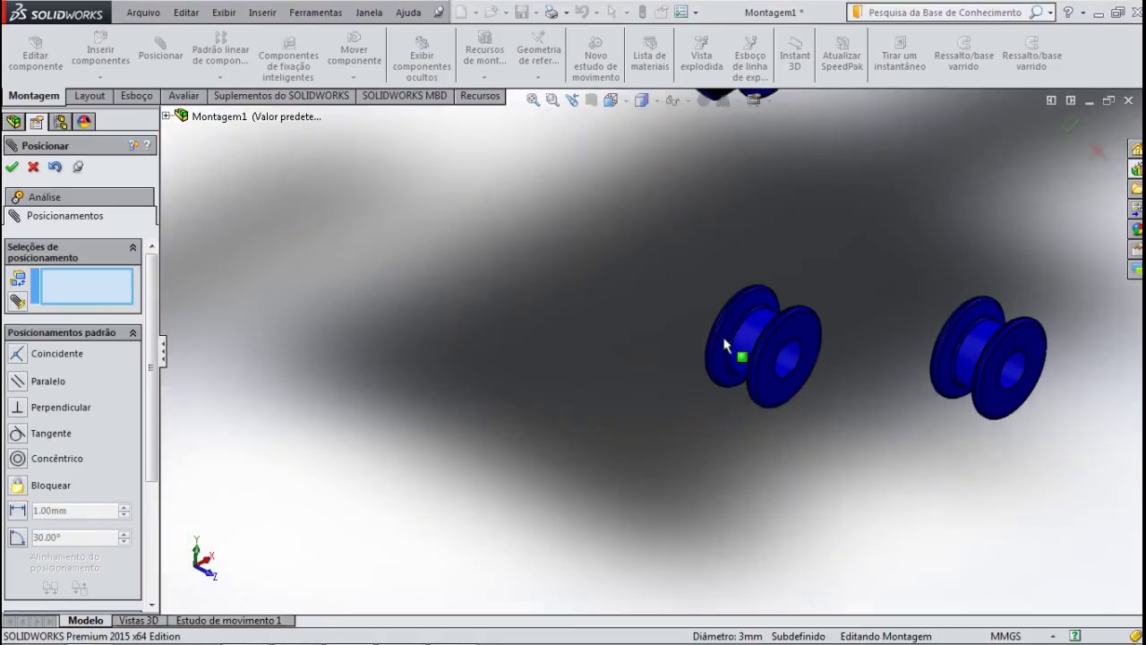
click(786, 356)
scroll(707, 439, up, 2)
scroll(678, 352, up, 2)
scroll(663, 331, up, 1)
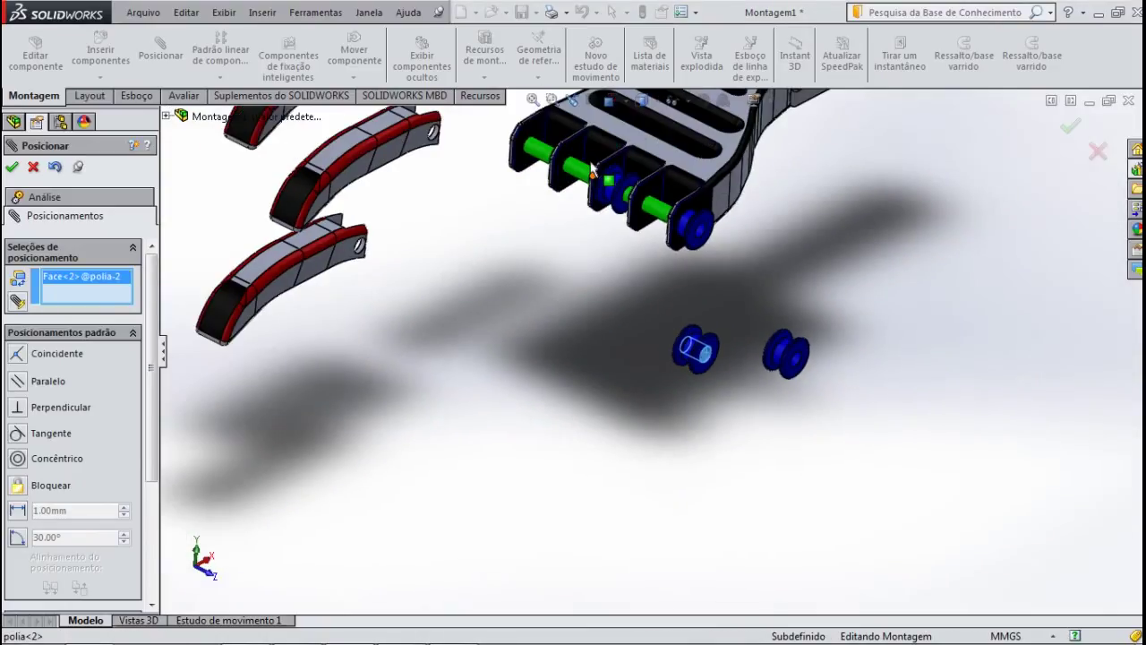
scroll(626, 286, down, 2)
scroll(605, 244, down, 3)
click(599, 247)
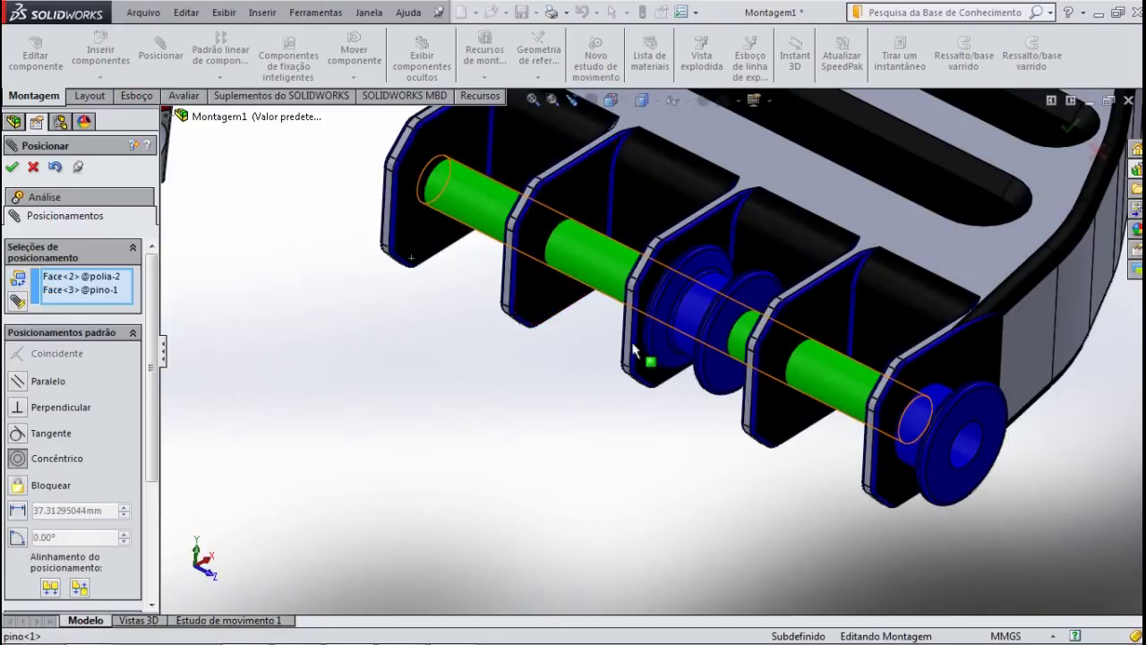
middle_drag(634, 412, 793, 425)
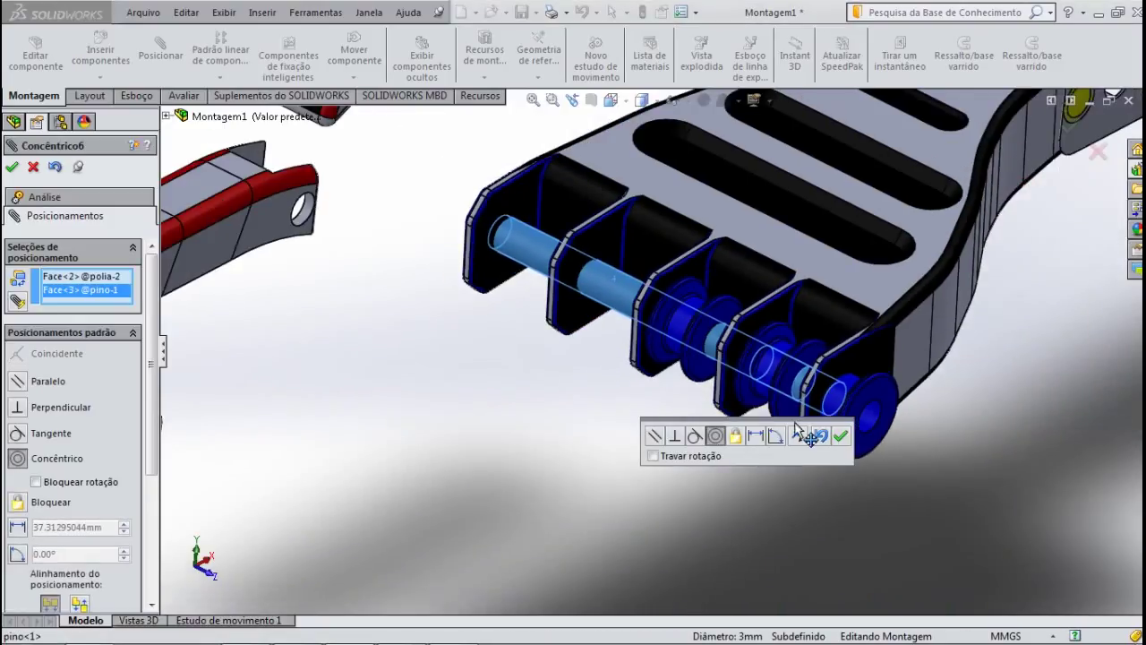
click(842, 437)
Mate a third pulley's bore concentric with the knuckle pin.
scroll(774, 528, up, 3)
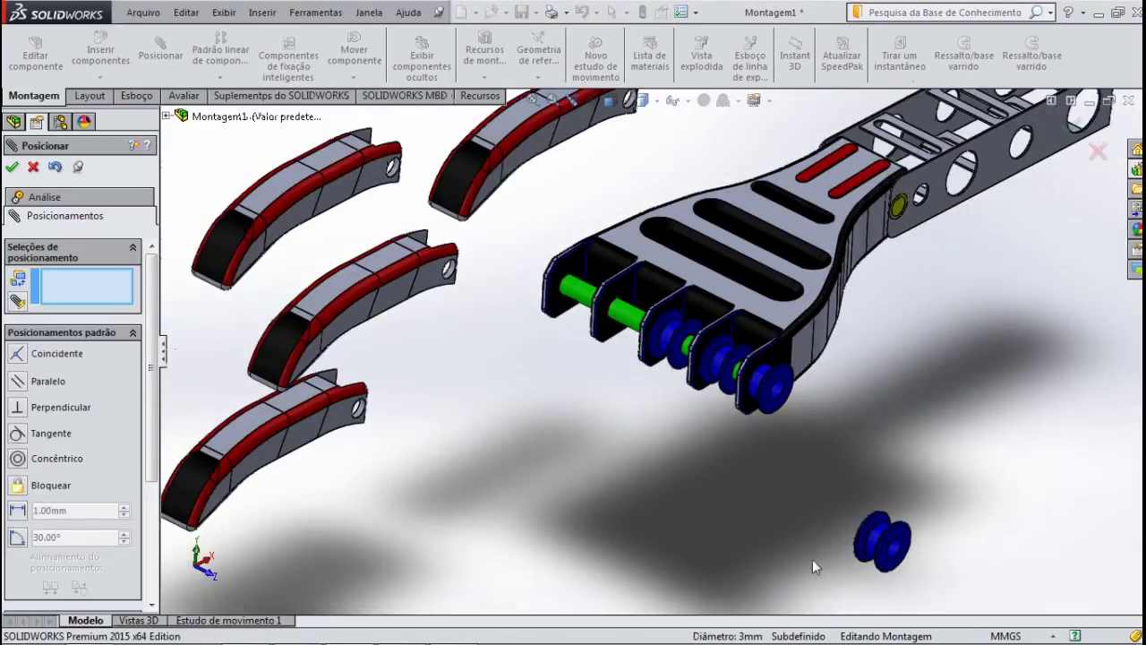
scroll(837, 578, down, 3)
scroll(839, 525, down, 2)
scroll(824, 453, down, 3)
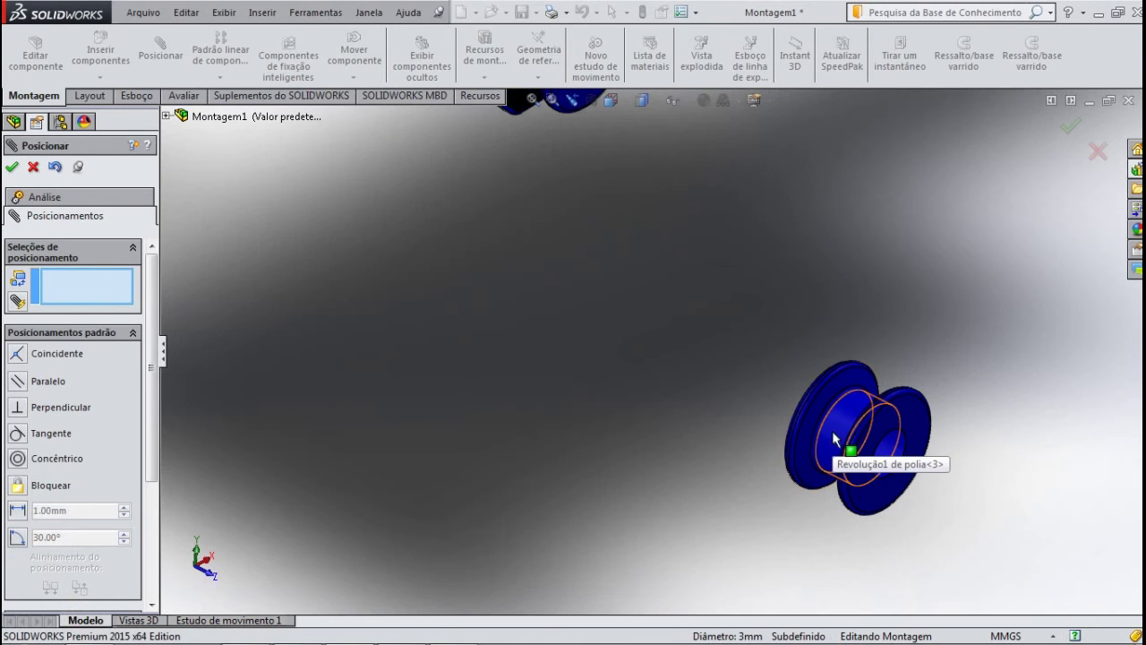
click(825, 443)
scroll(671, 473, up, 2)
scroll(673, 476, up, 3)
scroll(674, 476, up, 2)
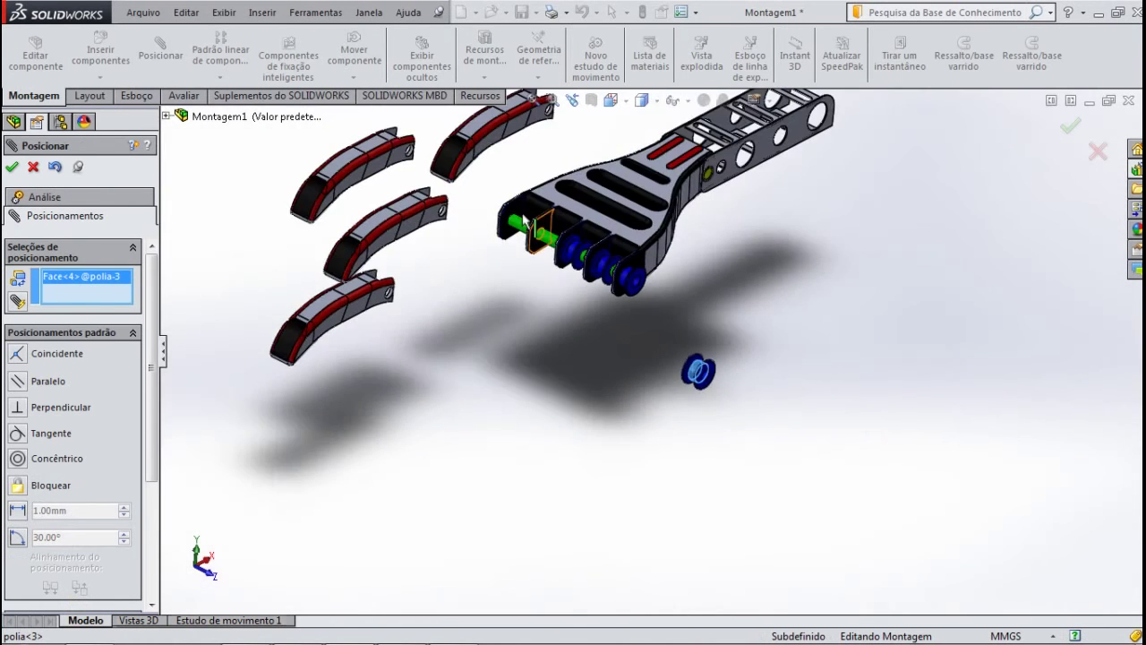
scroll(525, 248, down, 3)
click(538, 254)
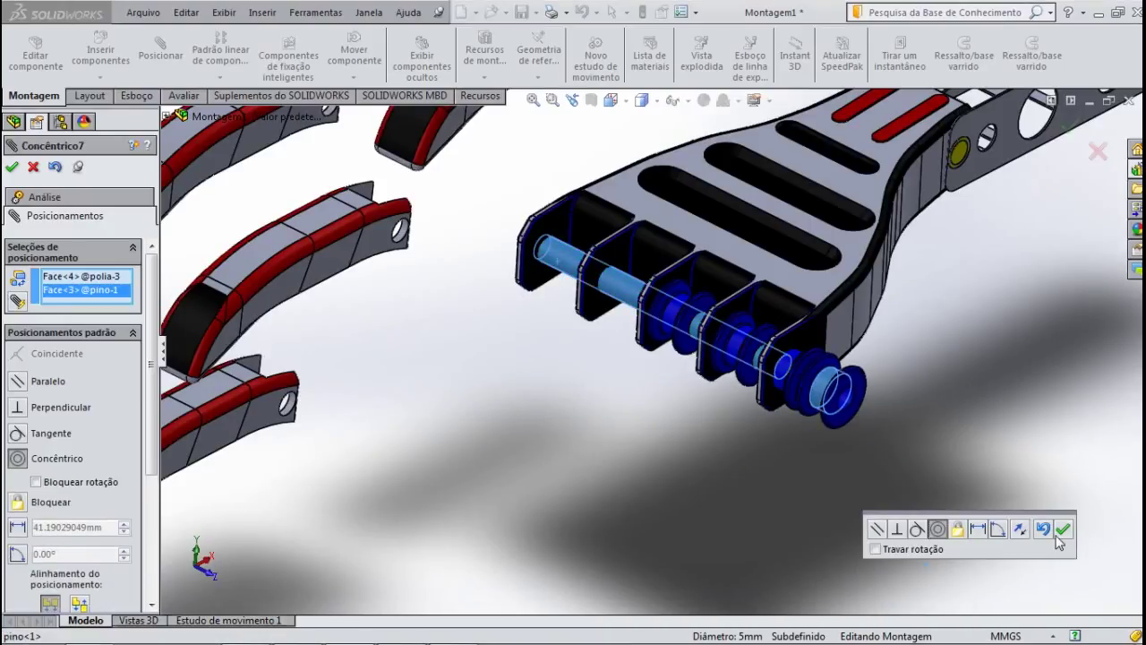
click(1060, 534)
Slide a pulley along the pin into place between the finger link plates.
scroll(654, 300, down, 3)
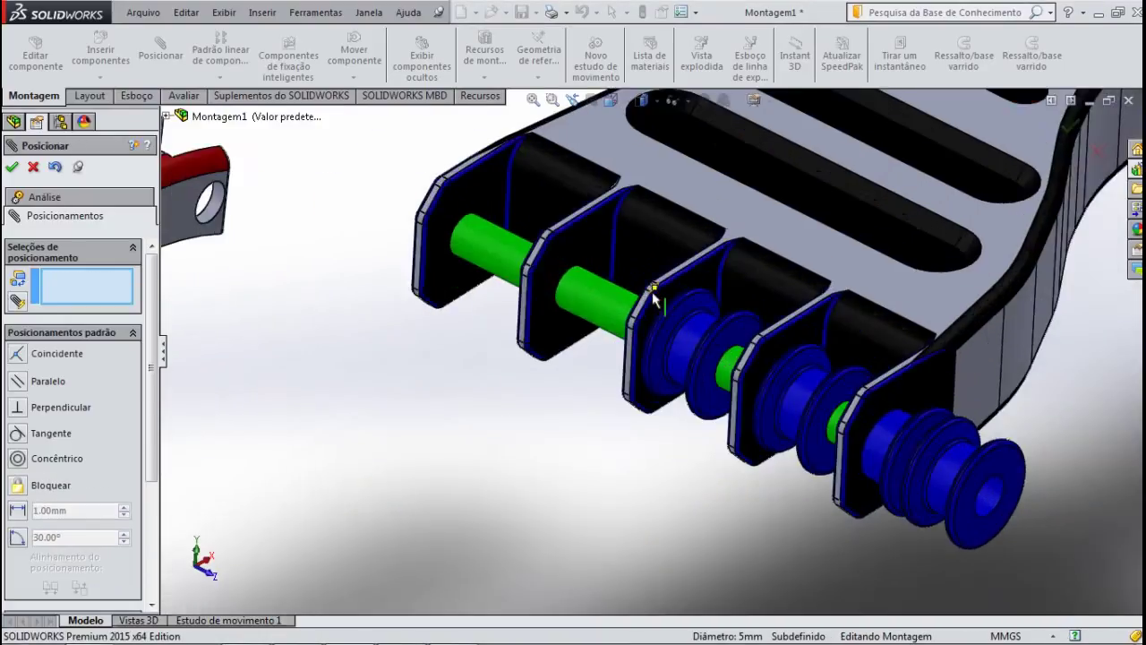
scroll(653, 300, down, 2)
middle_drag(717, 387, 327, 166)
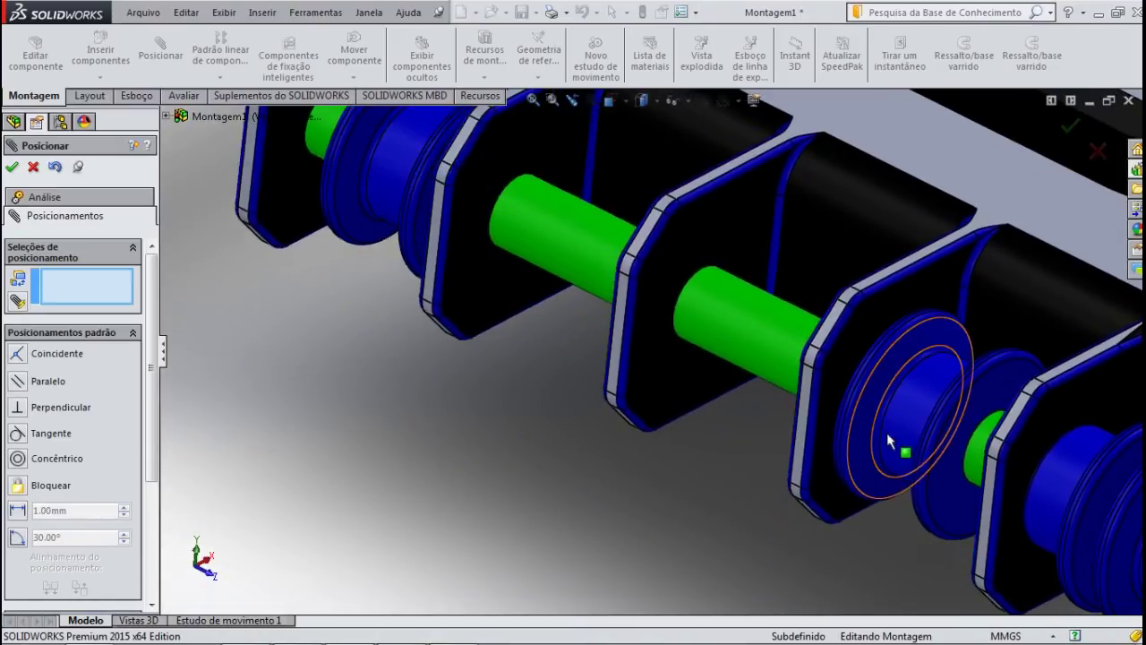
drag(890, 439, 540, 281)
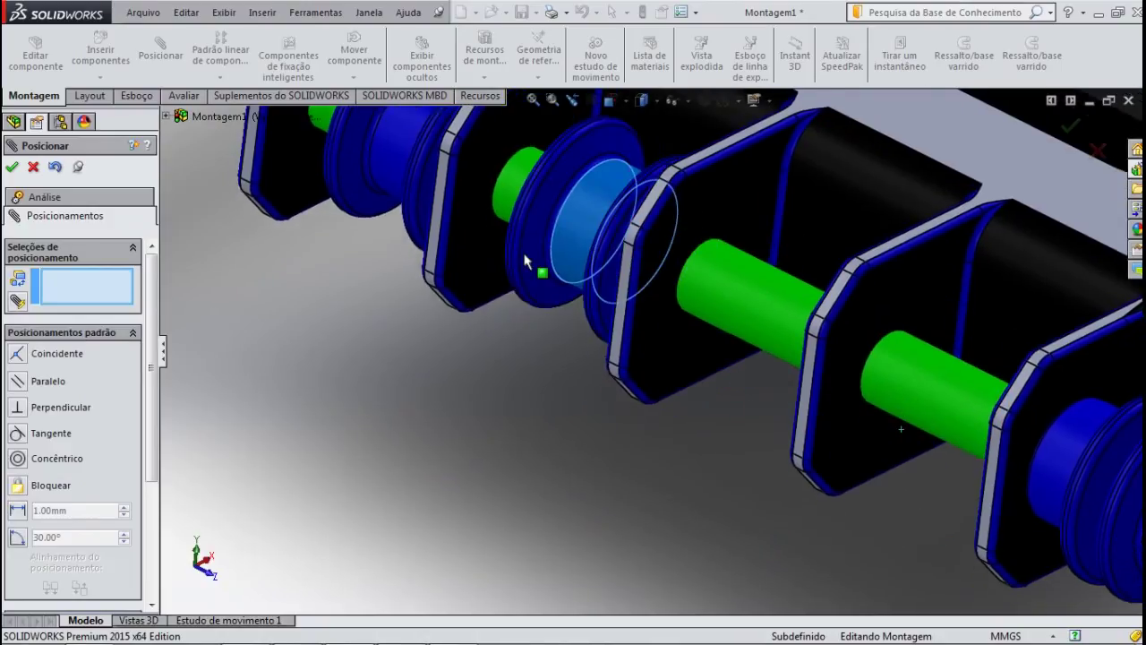
scroll(726, 356, up, 3)
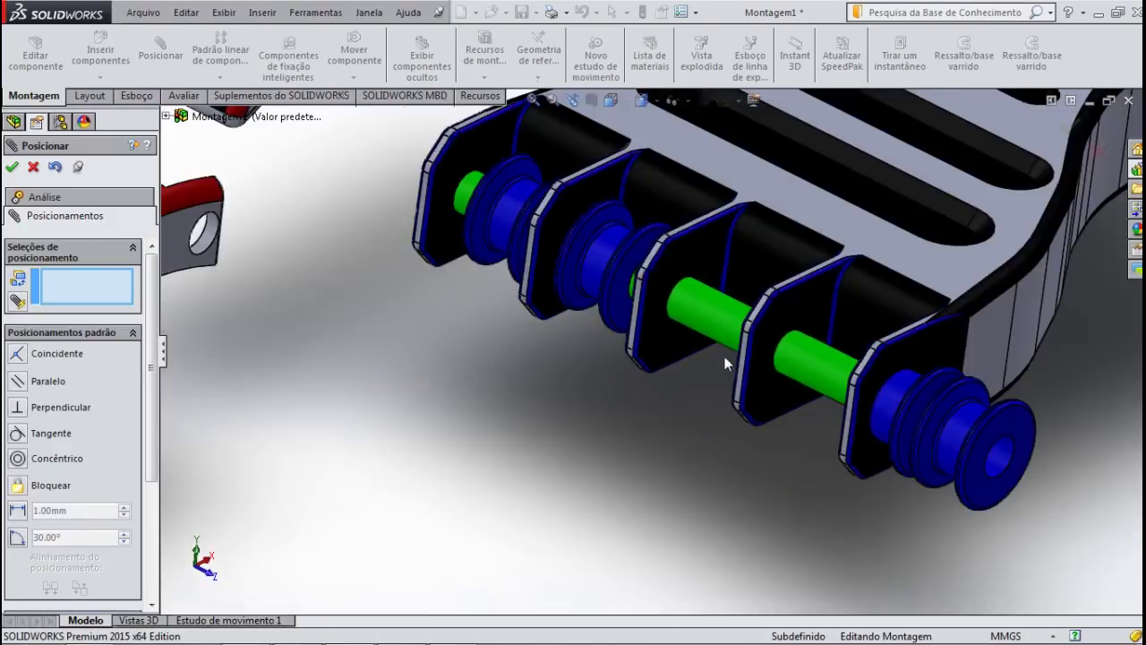
scroll(806, 394, down, 3)
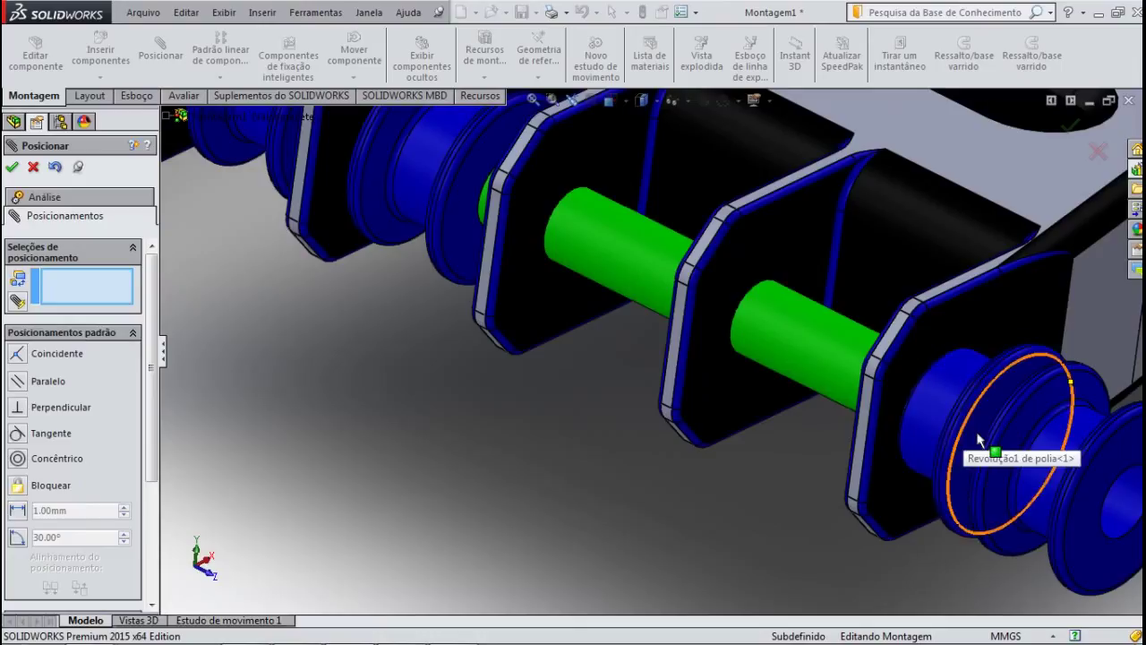
ctrl+middle_drag(978, 439, 653, 265)
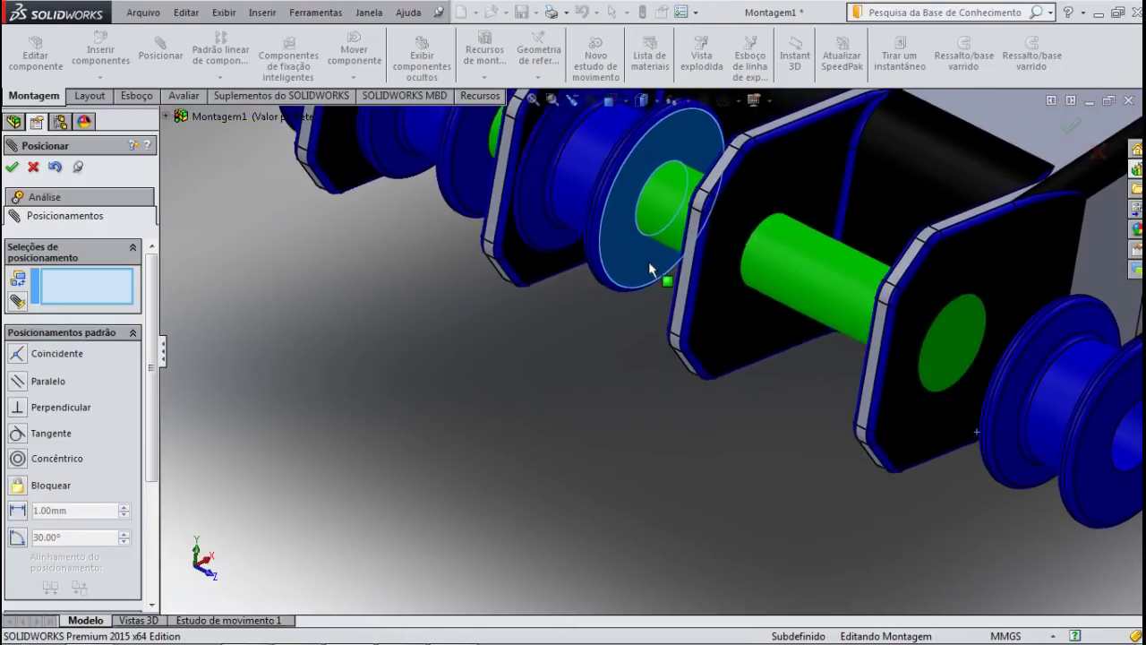
scroll(676, 402, up, 3)
scroll(847, 309, down, 2)
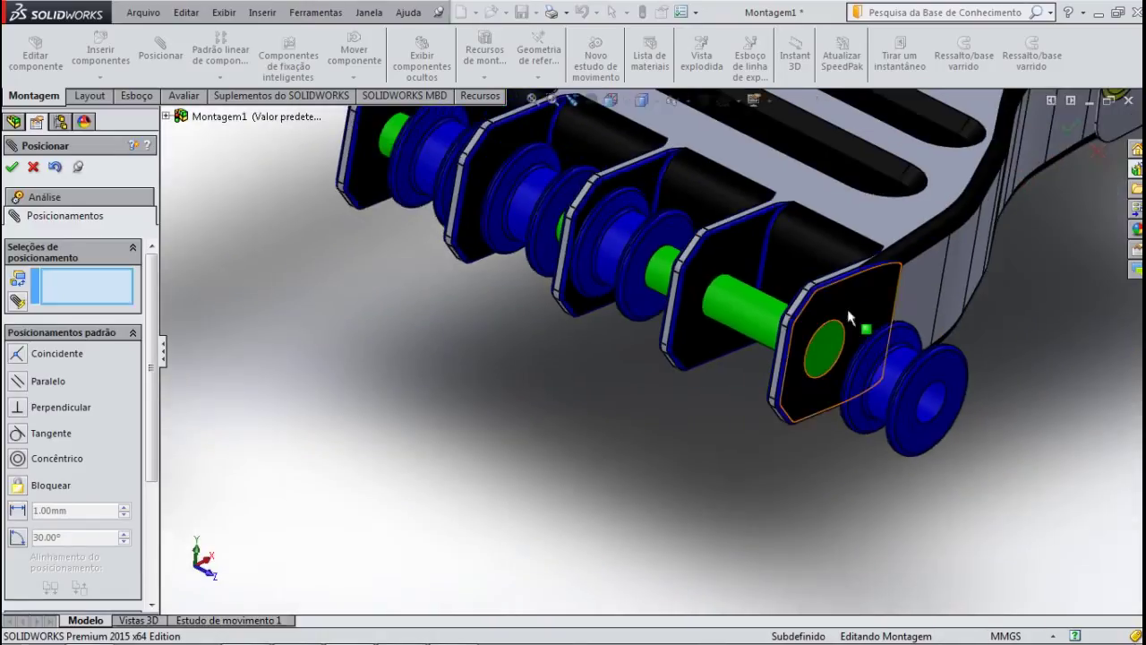
scroll(869, 397, down, 3)
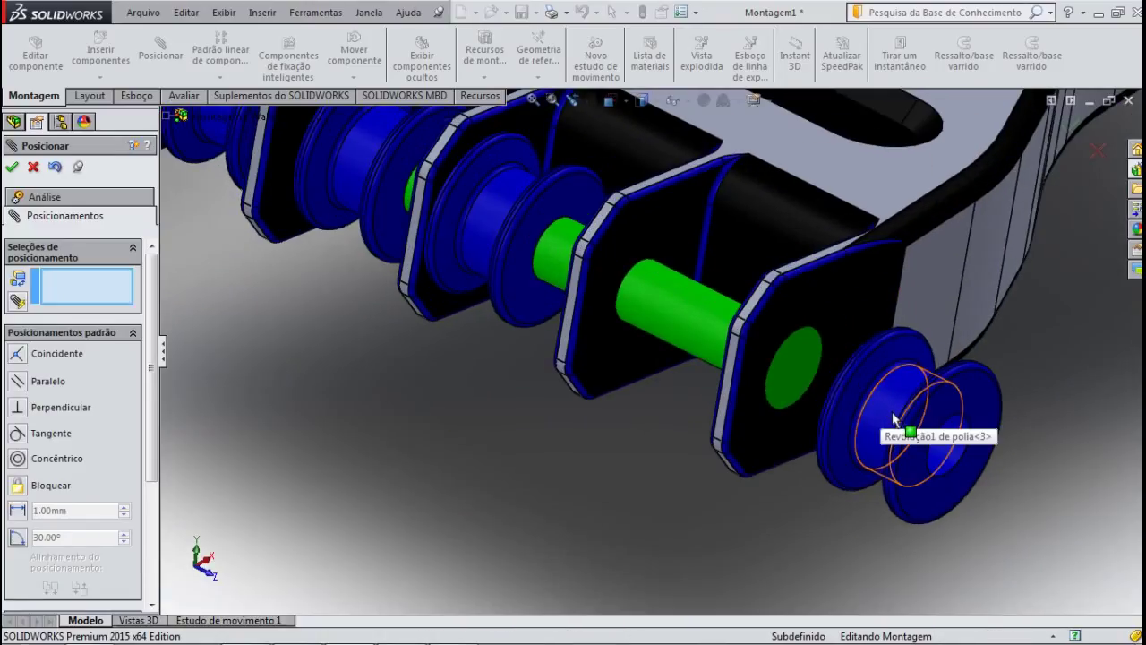
Select the outer pulley's bore and the pin face for another mate.
click(886, 414)
click(758, 356)
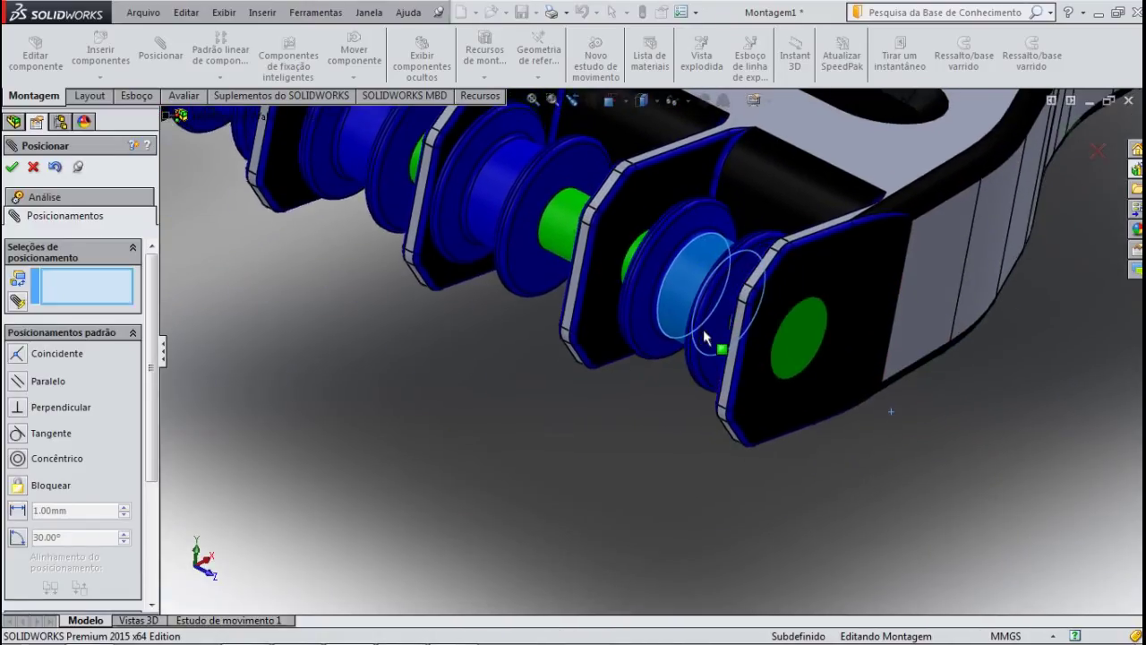
scroll(627, 405, up, 2)
scroll(626, 408, up, 2)
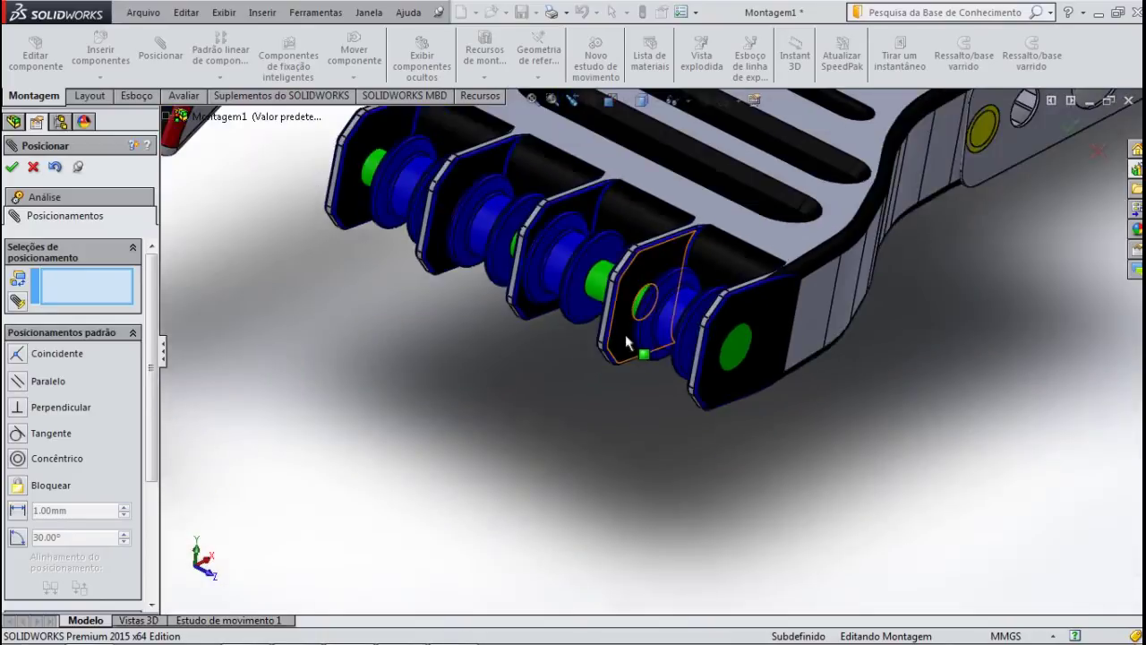
scroll(645, 377, down, 3)
mouse_move(664, 425)
middle_down()
mouse_move(686, 468)
mouse_move(642, 451)
middle_up()
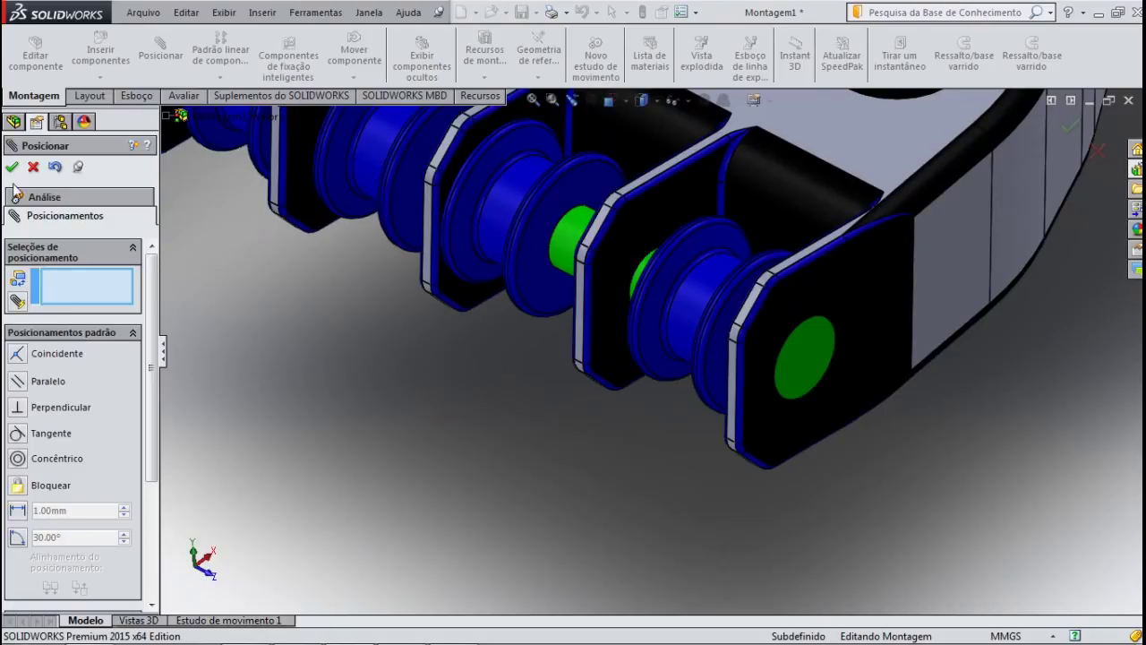
click(134, 334)
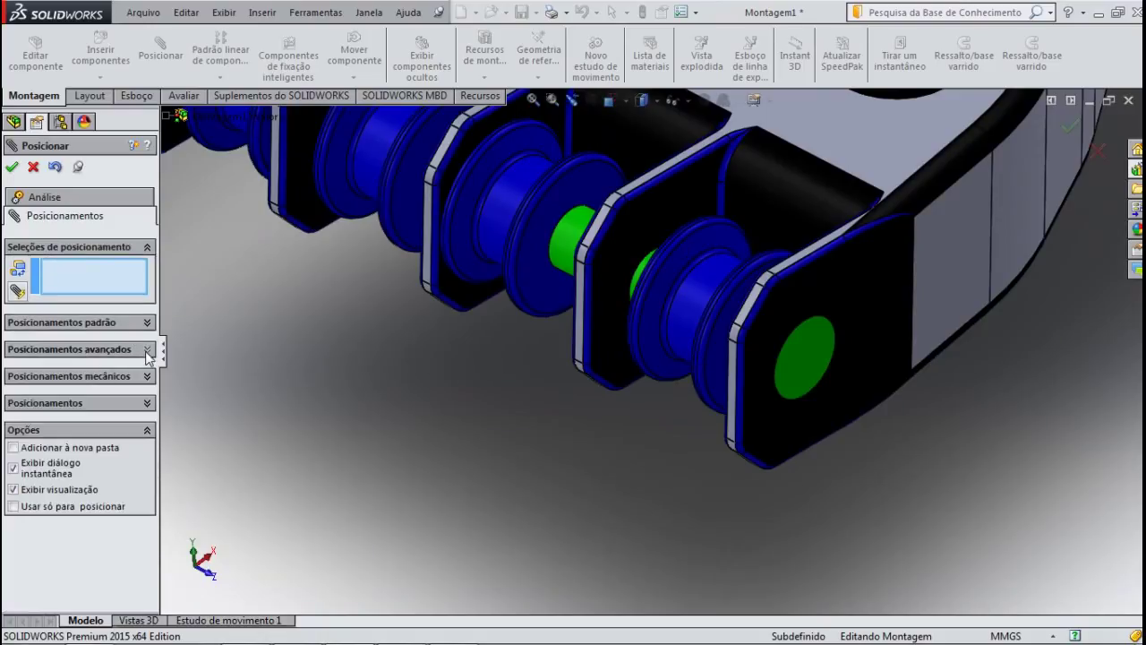
Apply a Largura width mate using the pulley's two flanges and two link plates as guides.
click(147, 351)
click(16, 322)
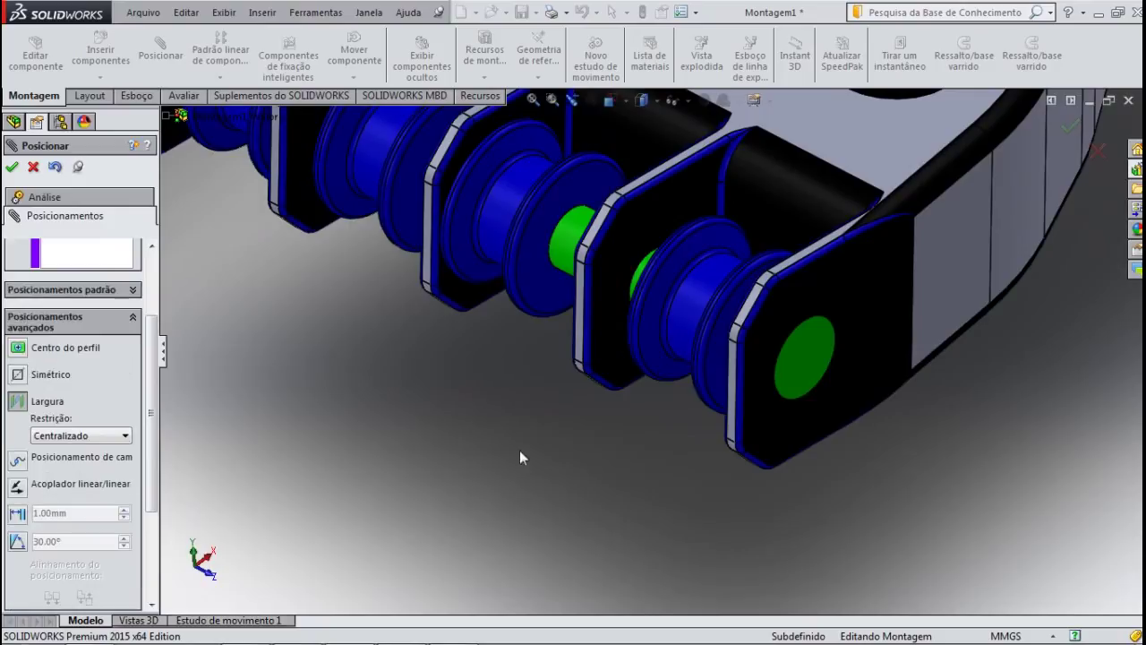
mouse_move(593, 452)
middle_down()
mouse_move(628, 497)
mouse_move(756, 416)
middle_up()
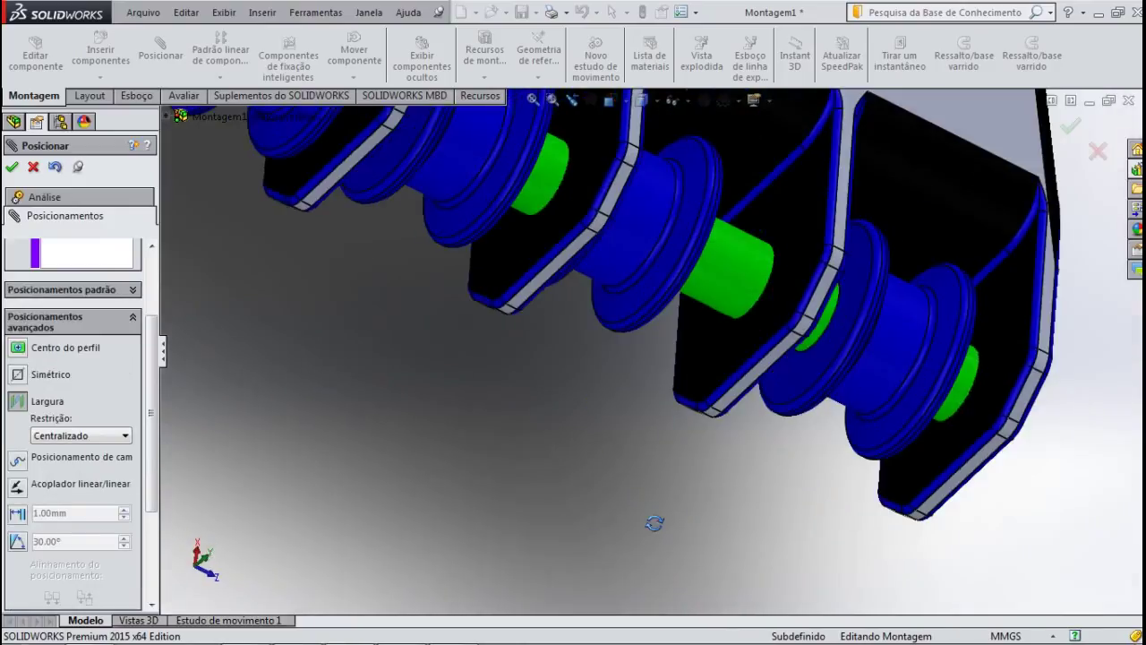
click(780, 395)
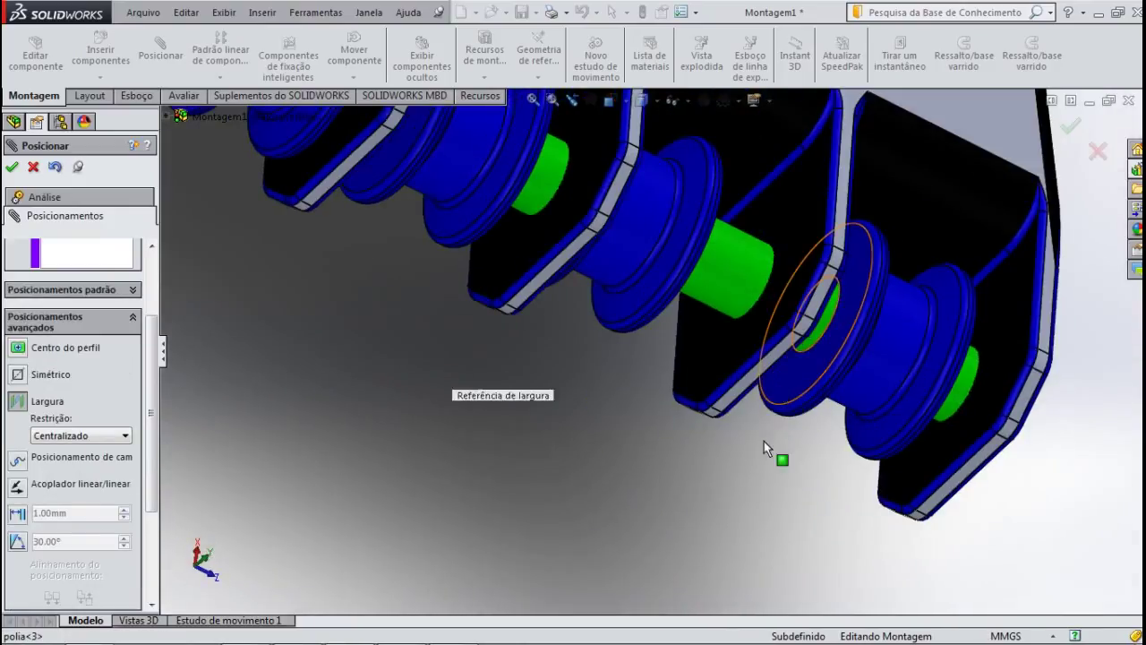
mouse_move(725, 508)
middle_down()
mouse_move(669, 470)
mouse_move(686, 455)
mouse_move(812, 448)
middle_up()
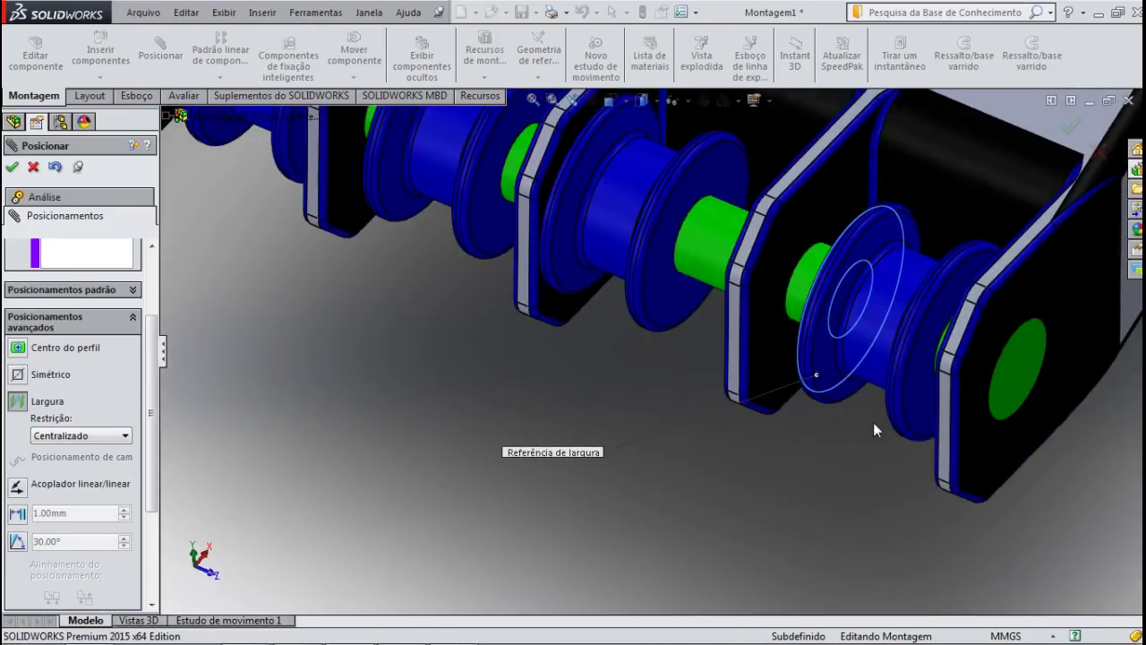
click(915, 410)
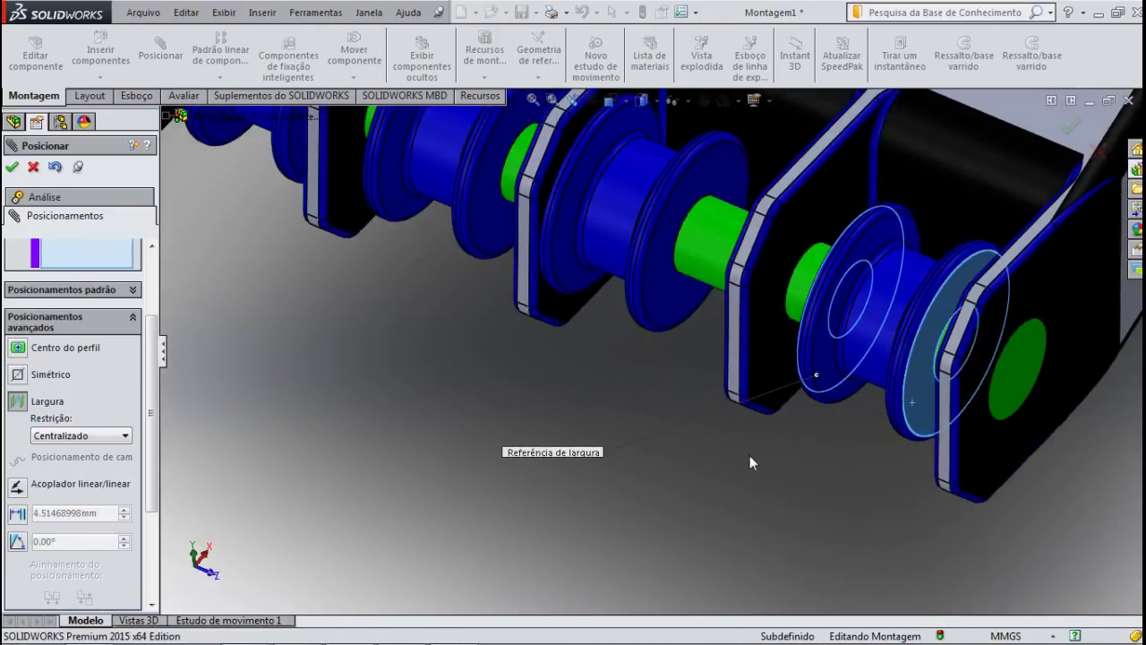
click(768, 309)
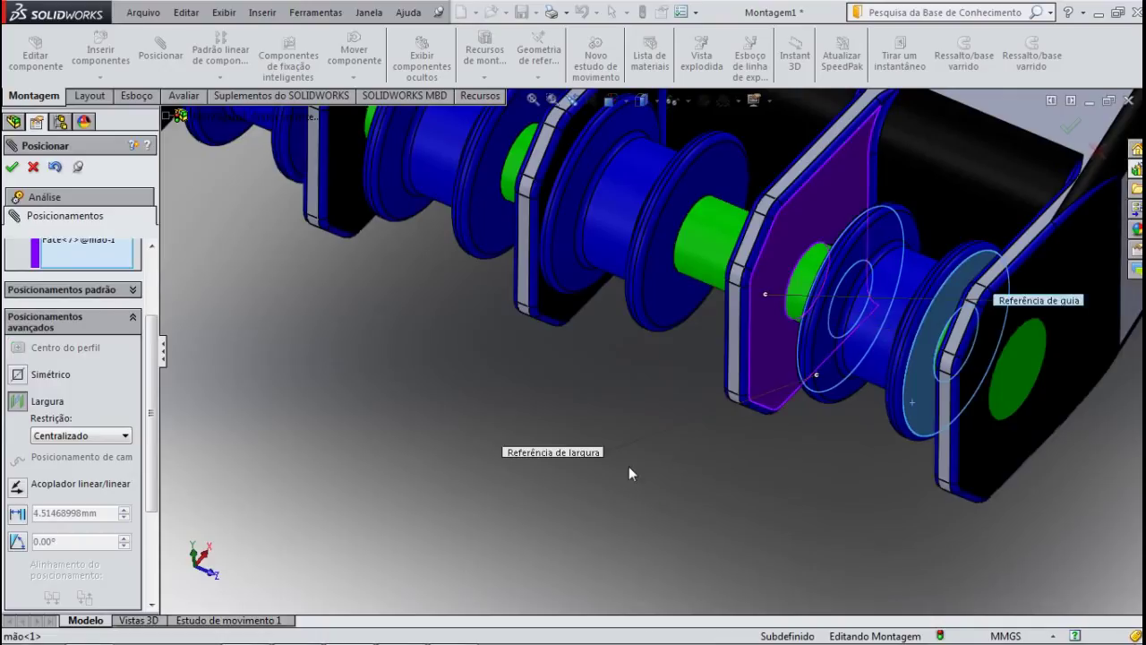
middle_drag(696, 504, 713, 518)
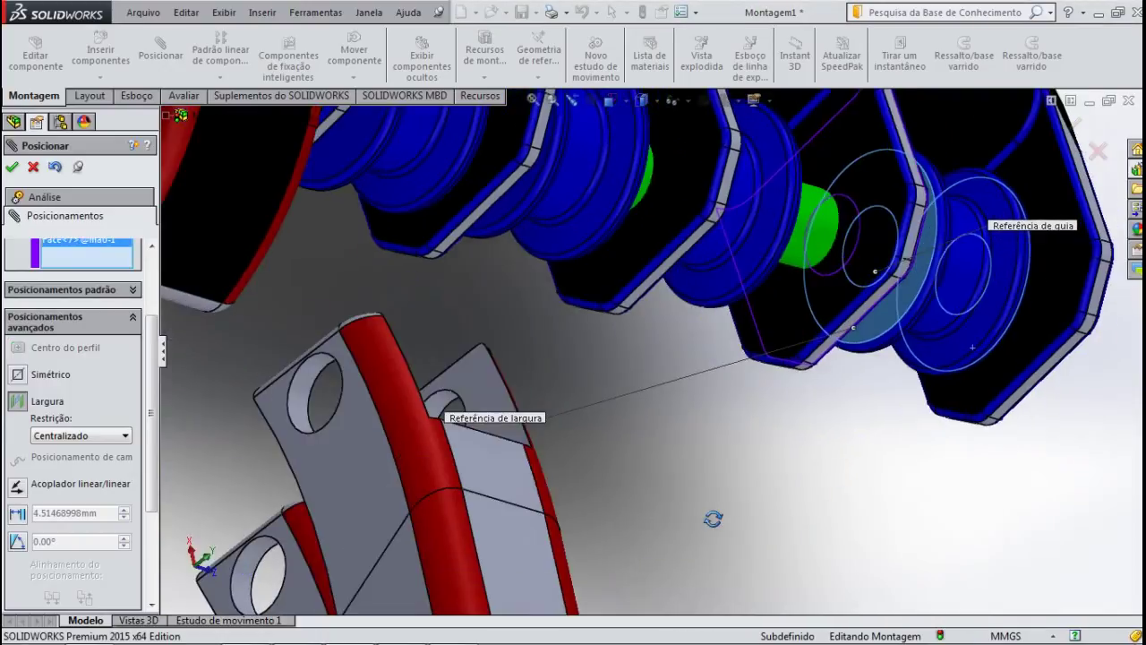
click(1021, 343)
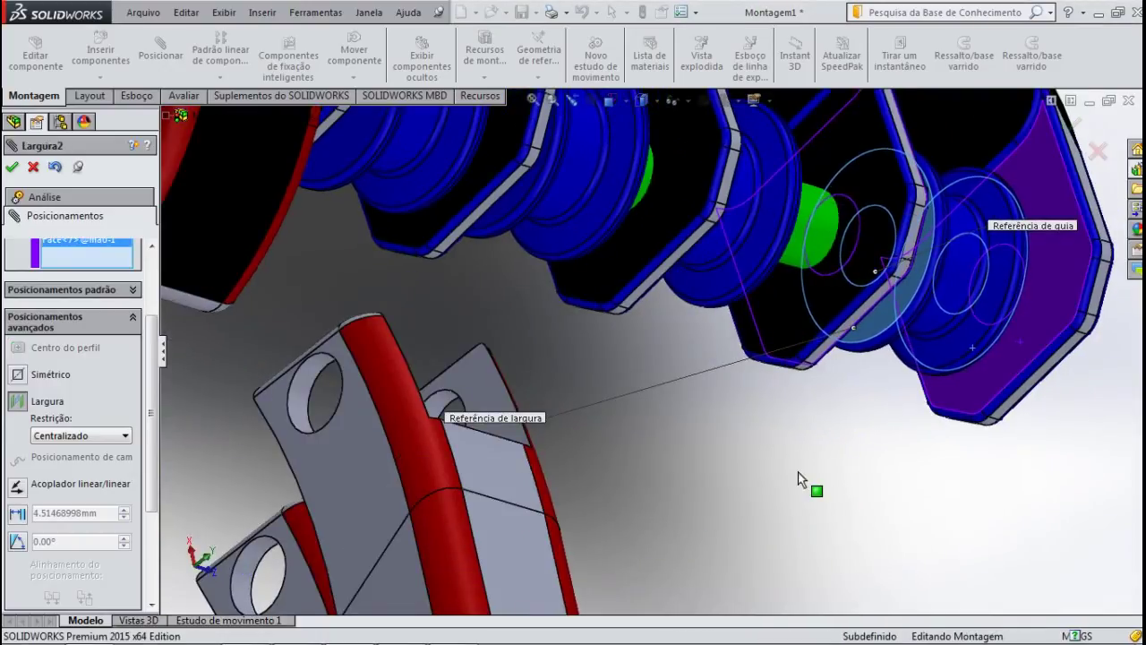
mouse_move(728, 432)
middle_down()
mouse_move(695, 414)
mouse_move(749, 405)
middle_up()
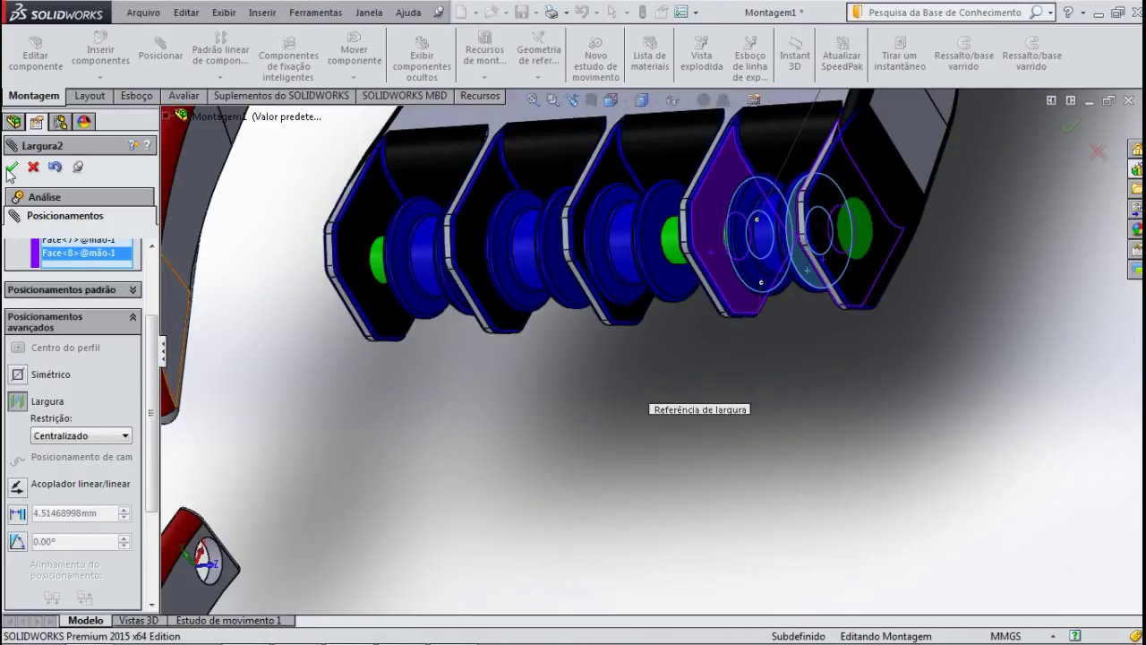
key(Return)
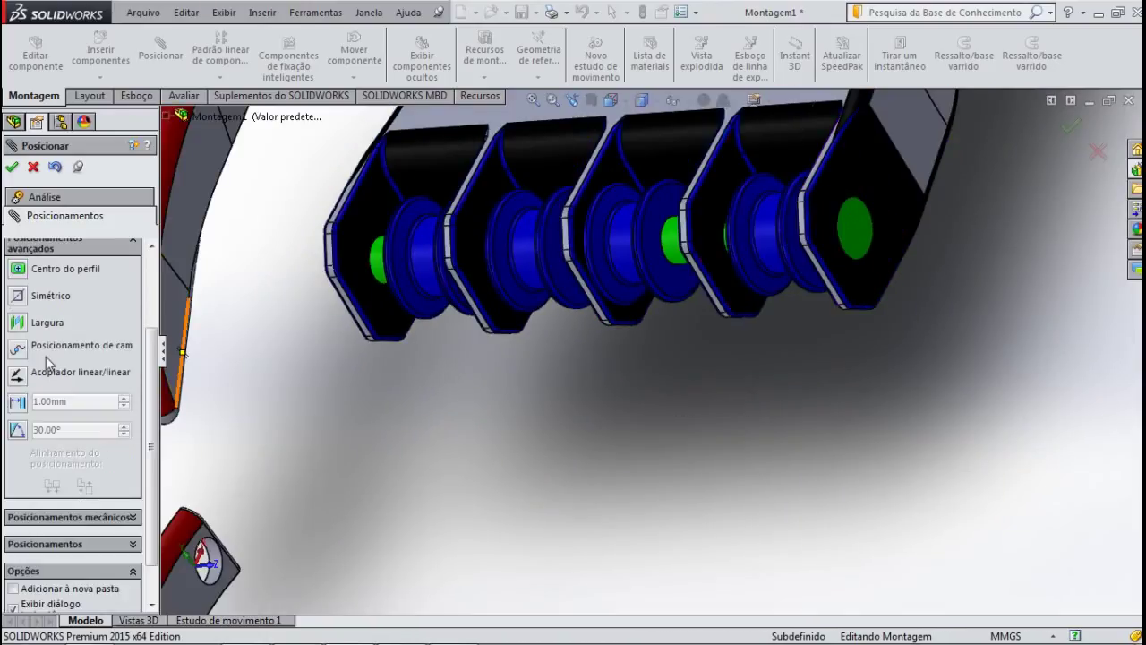
Abandon the width mate attempt on a pulley edge and close the mate panel.
click(18, 323)
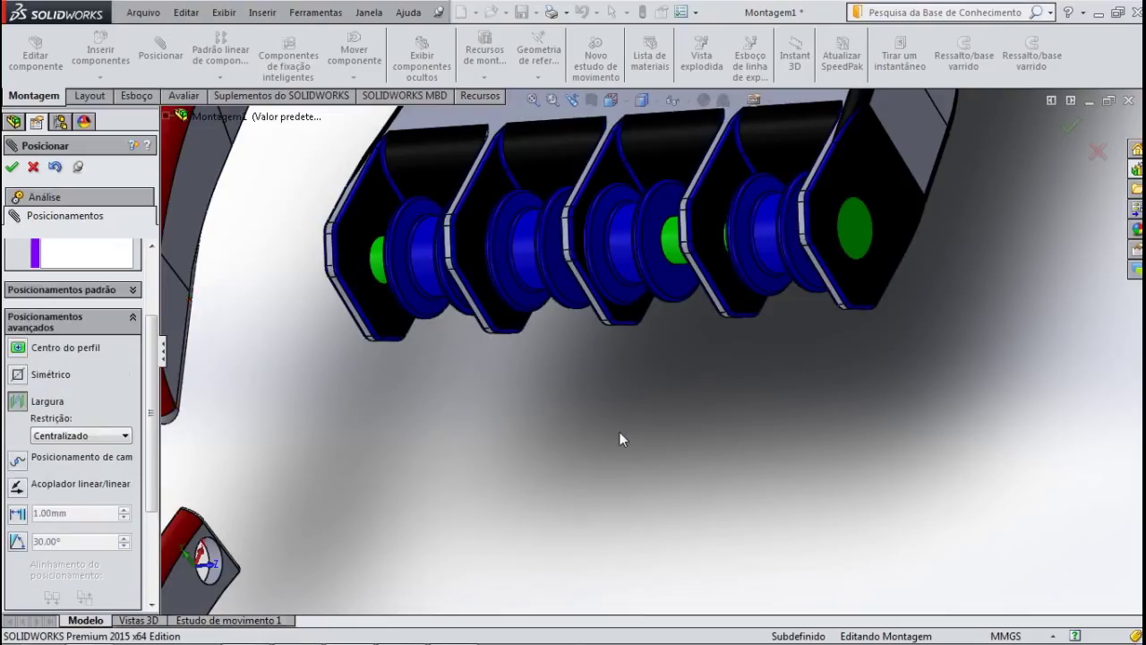
mouse_move(699, 435)
middle_down()
mouse_move(743, 436)
mouse_move(767, 450)
mouse_move(719, 430)
mouse_move(731, 436)
mouse_move(715, 408)
middle_up()
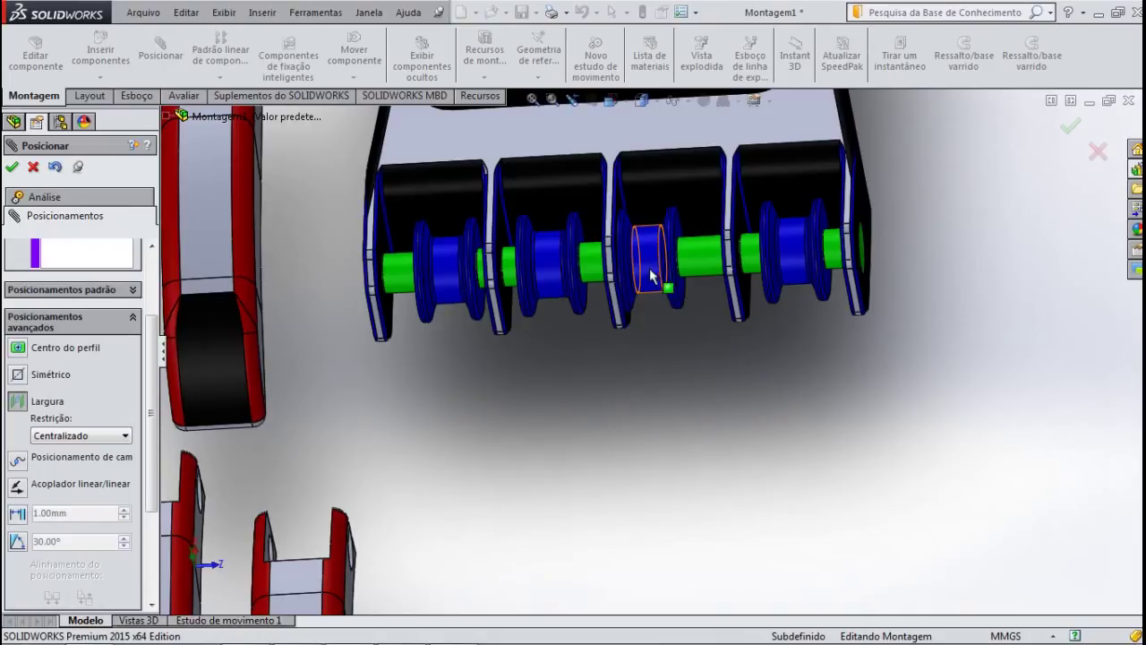
click(683, 273)
click(658, 405)
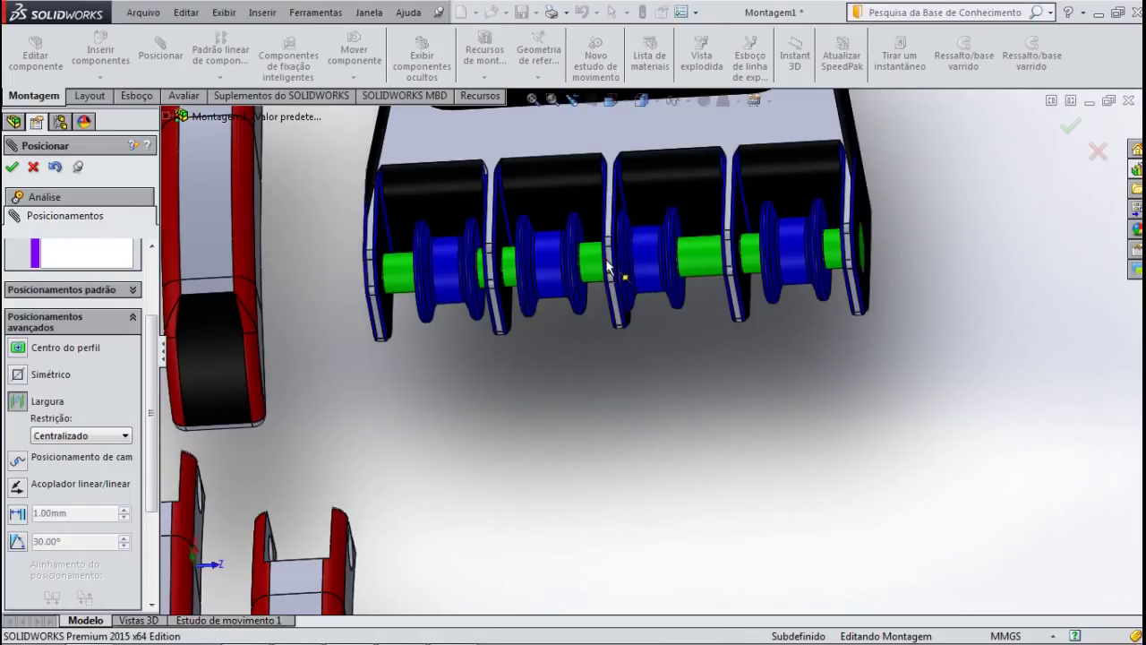
key(Return)
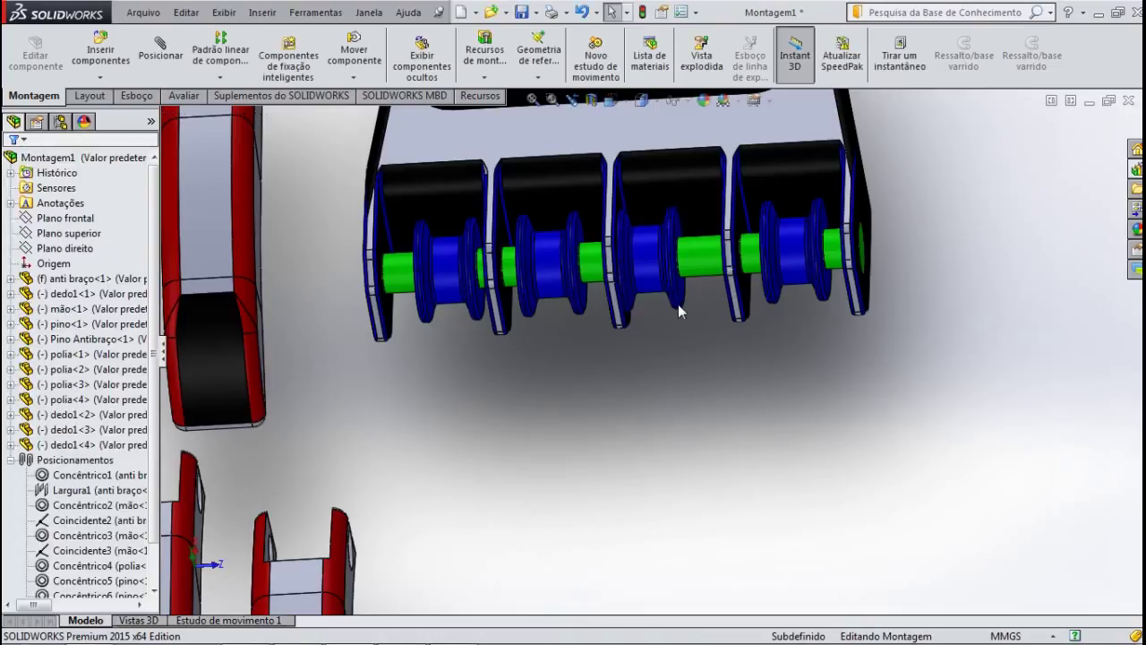
Slide polia<1> along the pin and restart Mate with all selections cleared.
mouse_move(664, 271)
mouse_down()
mouse_move(703, 287)
mouse_move(685, 285)
mouse_up()
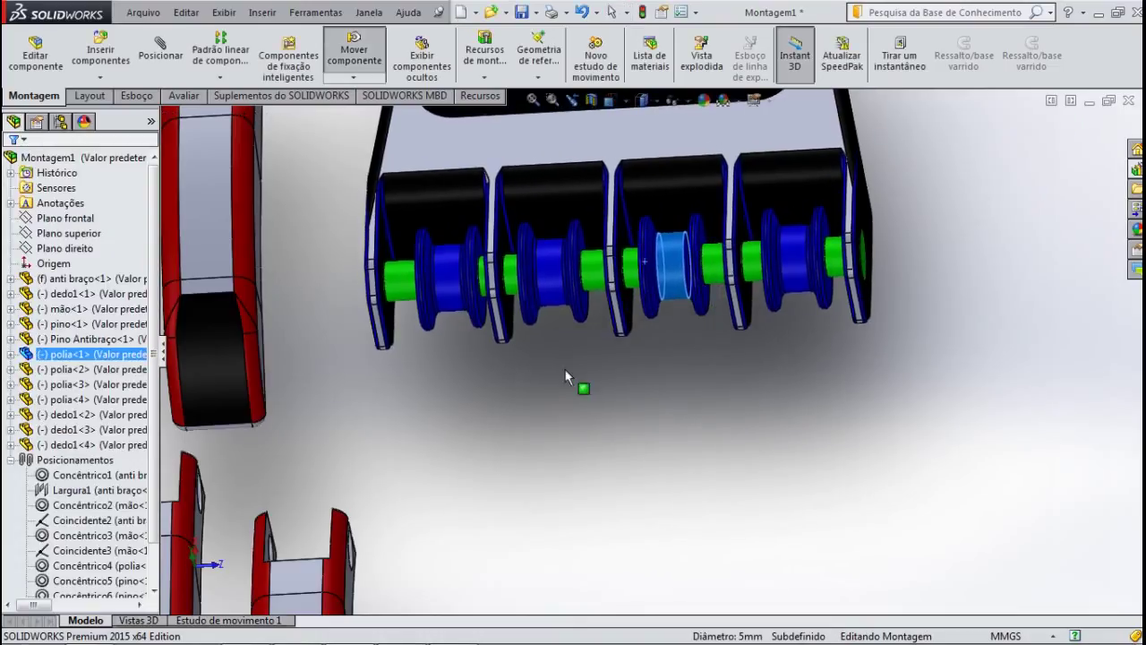
click(162, 54)
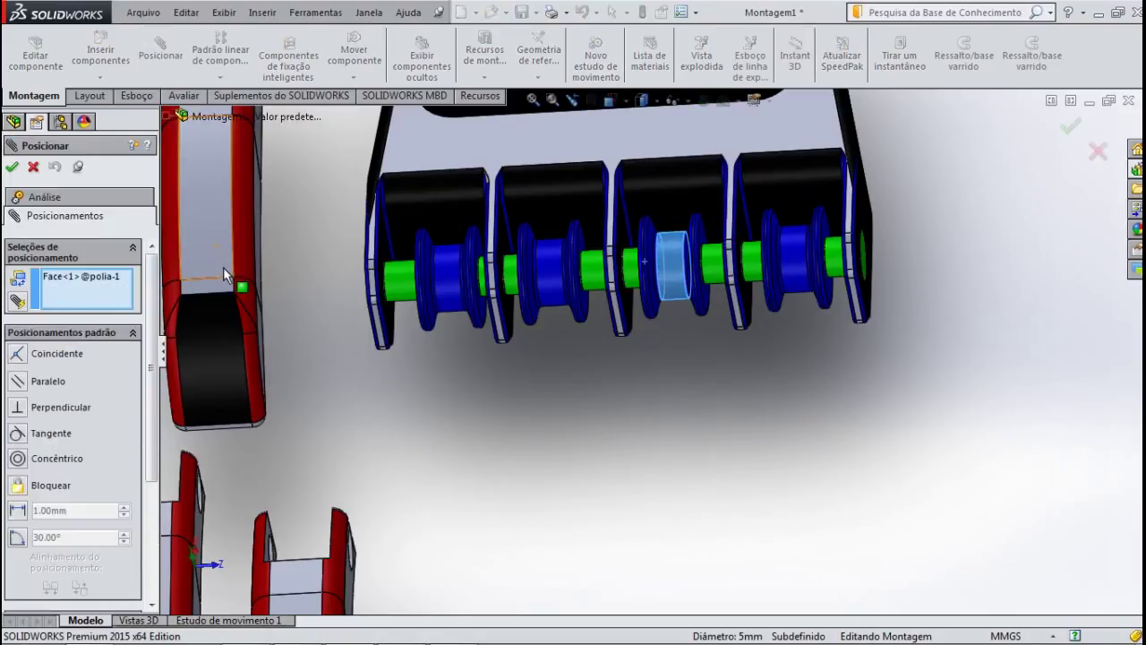
right_click(103, 300)
click(191, 305)
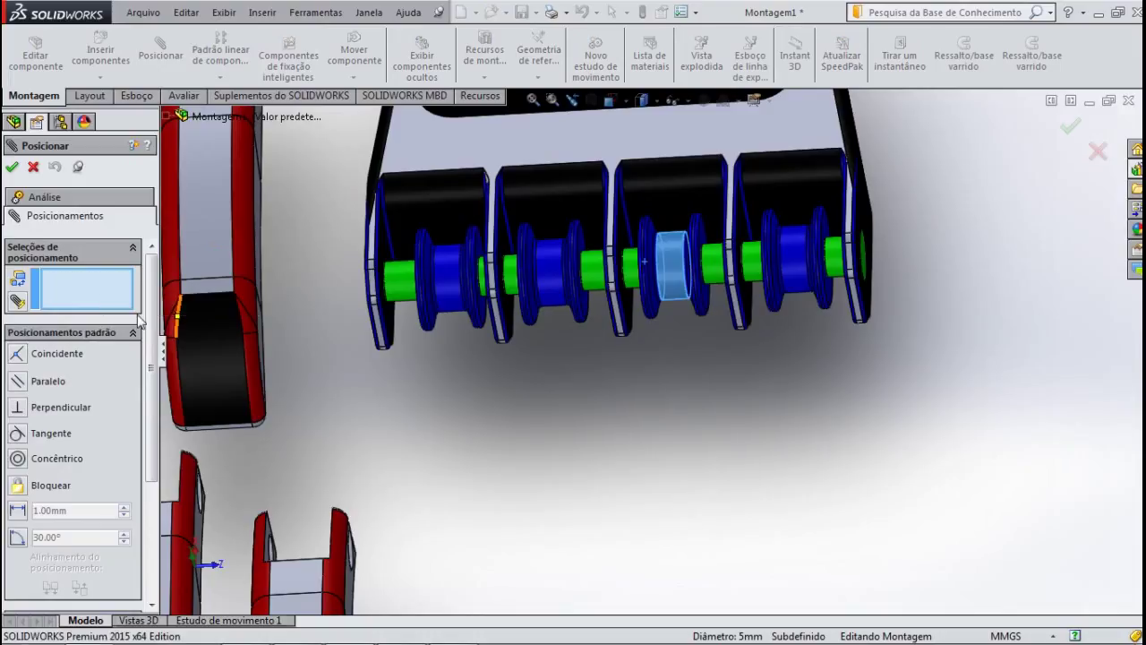
click(129, 333)
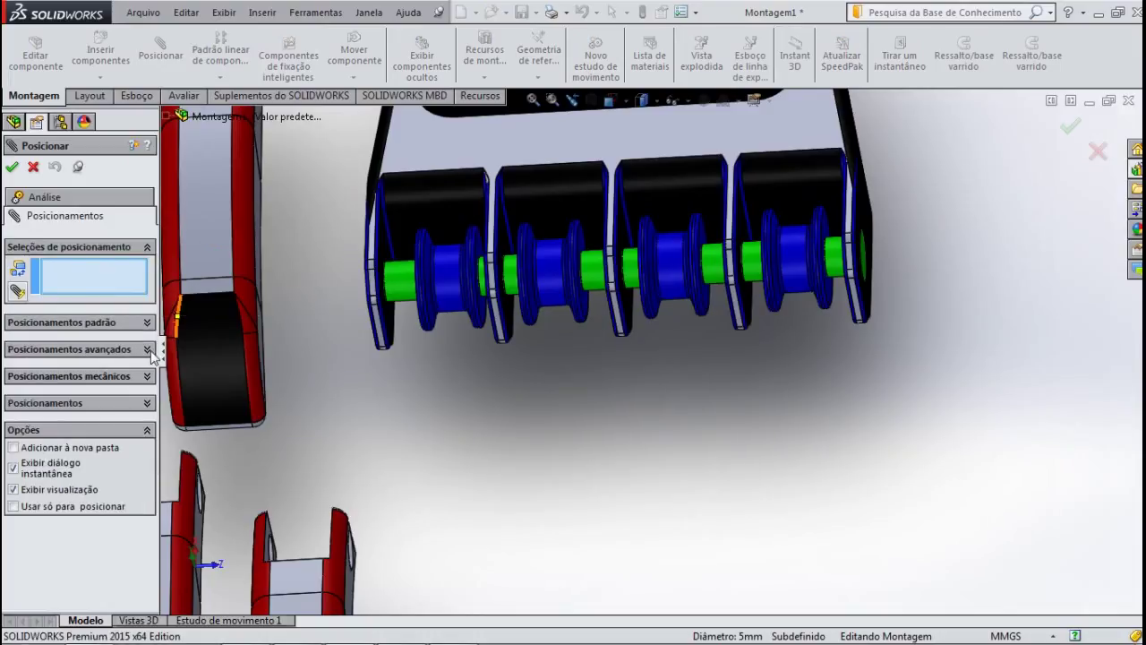
Create width mate Largura3 from the pulley's two side faces and two mão plates as guides.
click(147, 349)
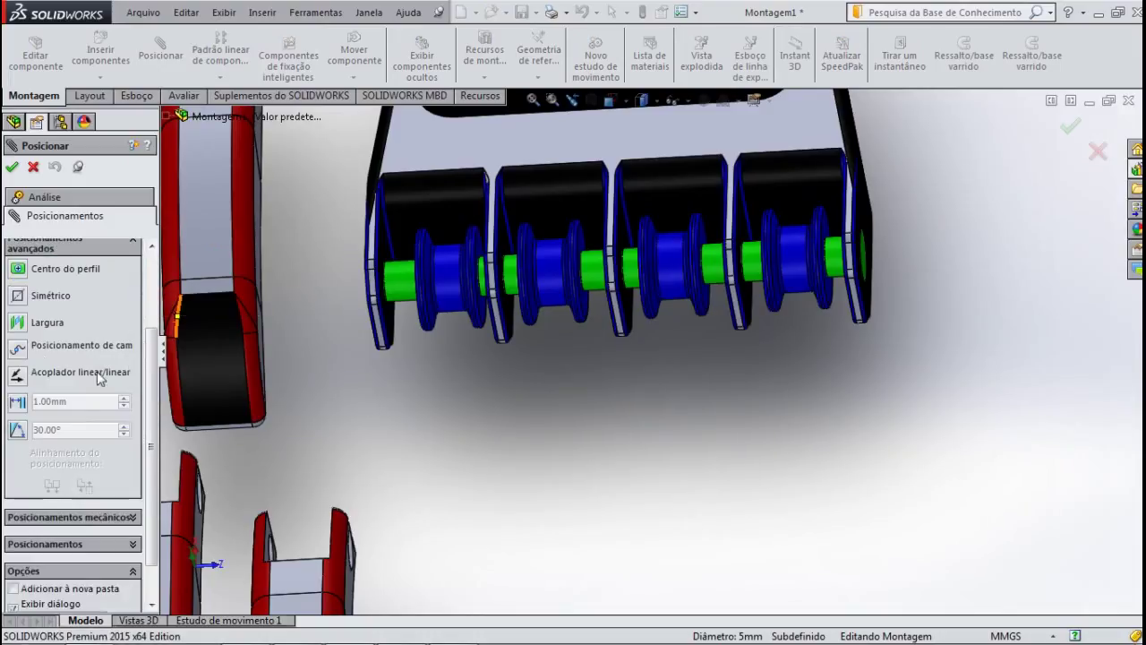
click(17, 323)
scroll(437, 280, down, 3)
scroll(466, 376, down, 2)
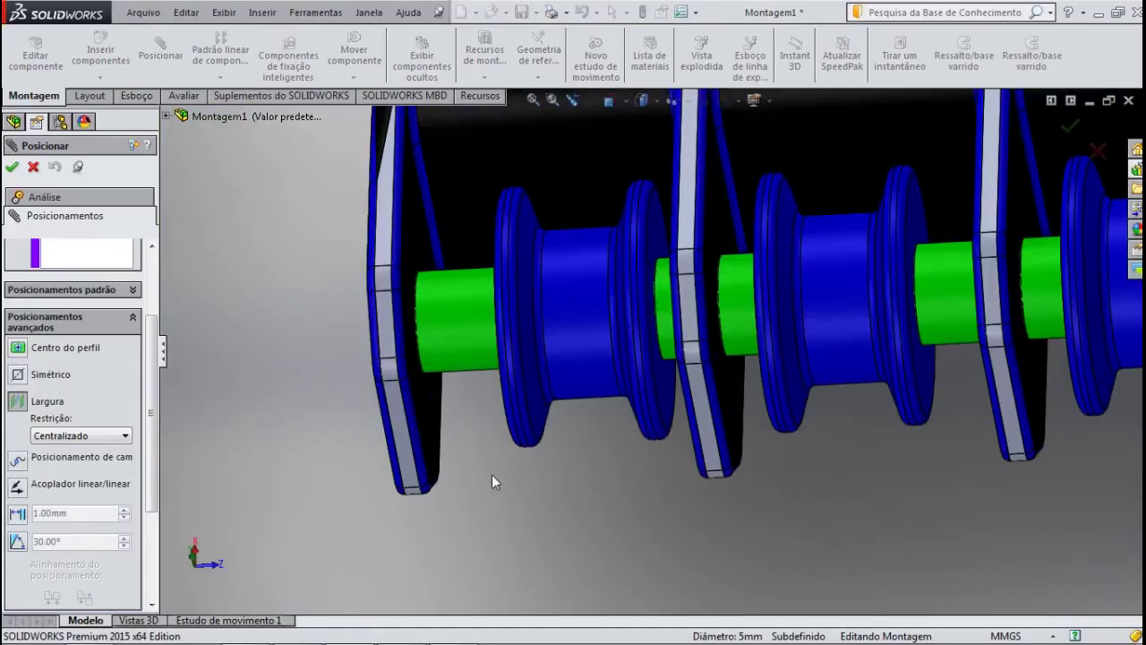
middle_drag(514, 504, 564, 502)
click(480, 403)
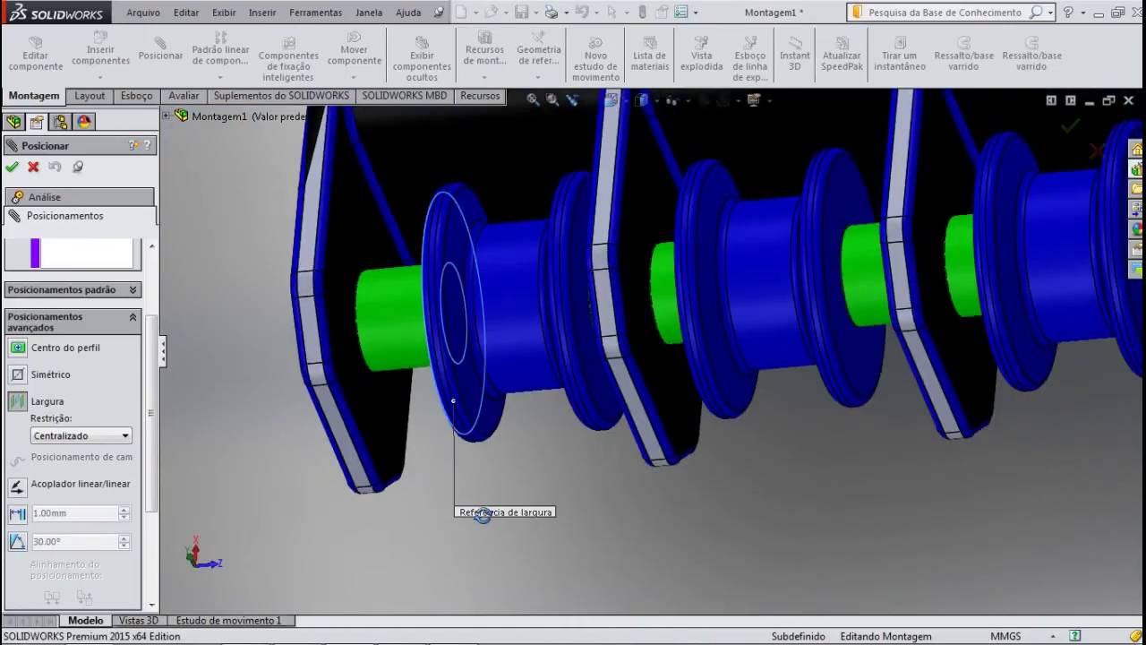
click(597, 400)
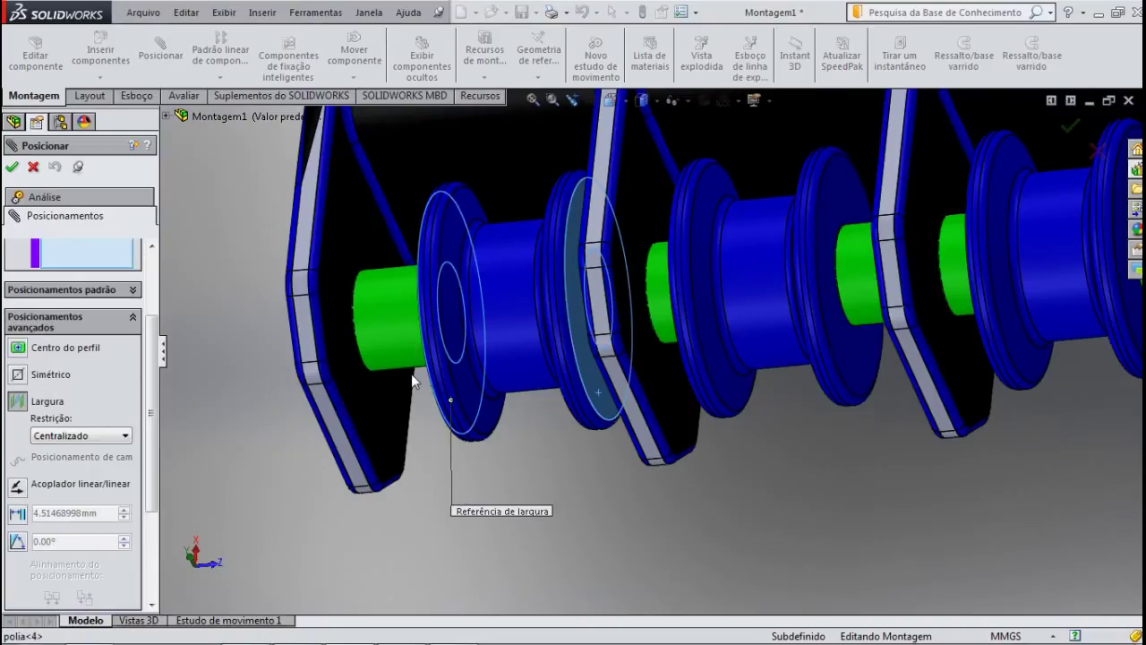
click(377, 404)
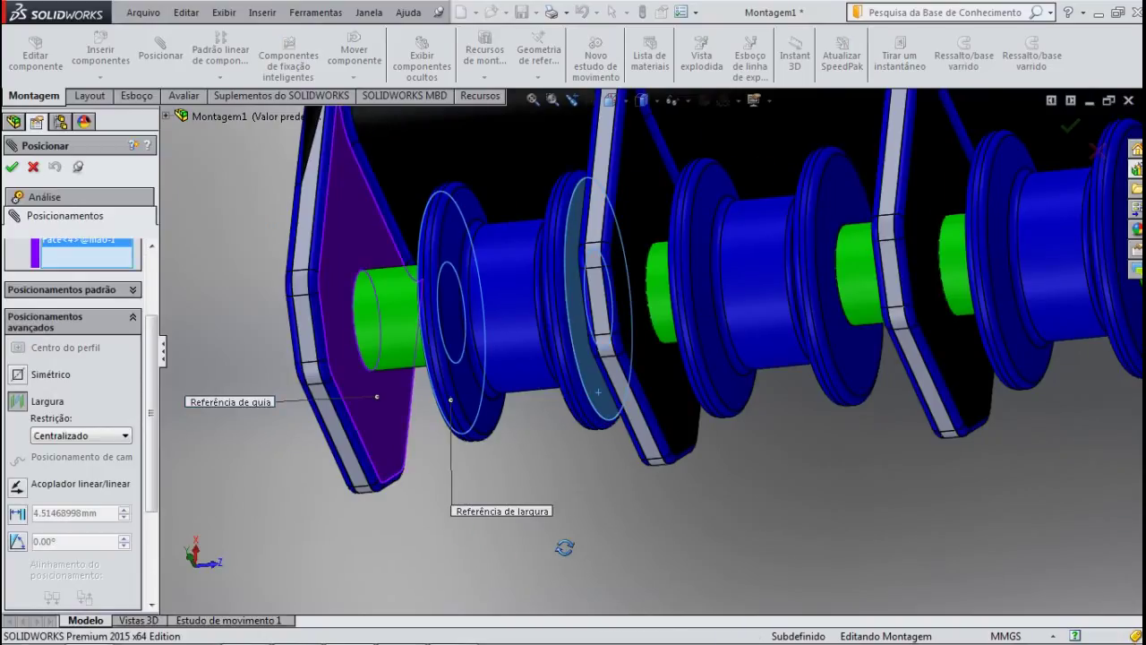
middle_drag(503, 525, 590, 556)
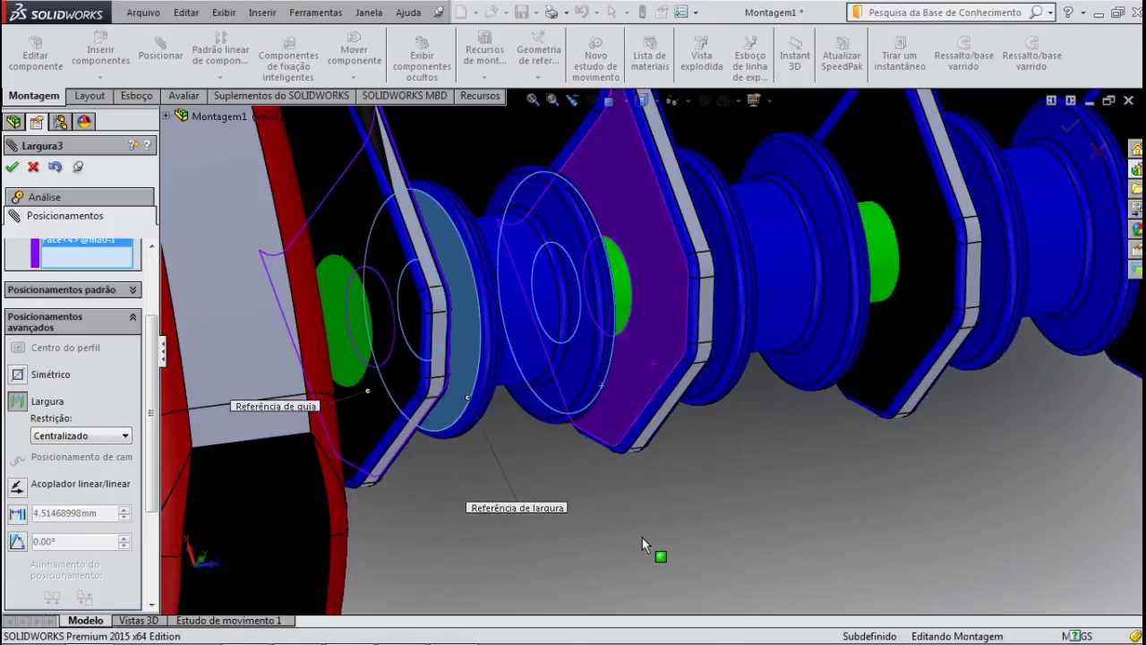
mouse_move(642, 538)
middle_down()
mouse_move(596, 522)
mouse_move(622, 544)
middle_up()
key(Return)
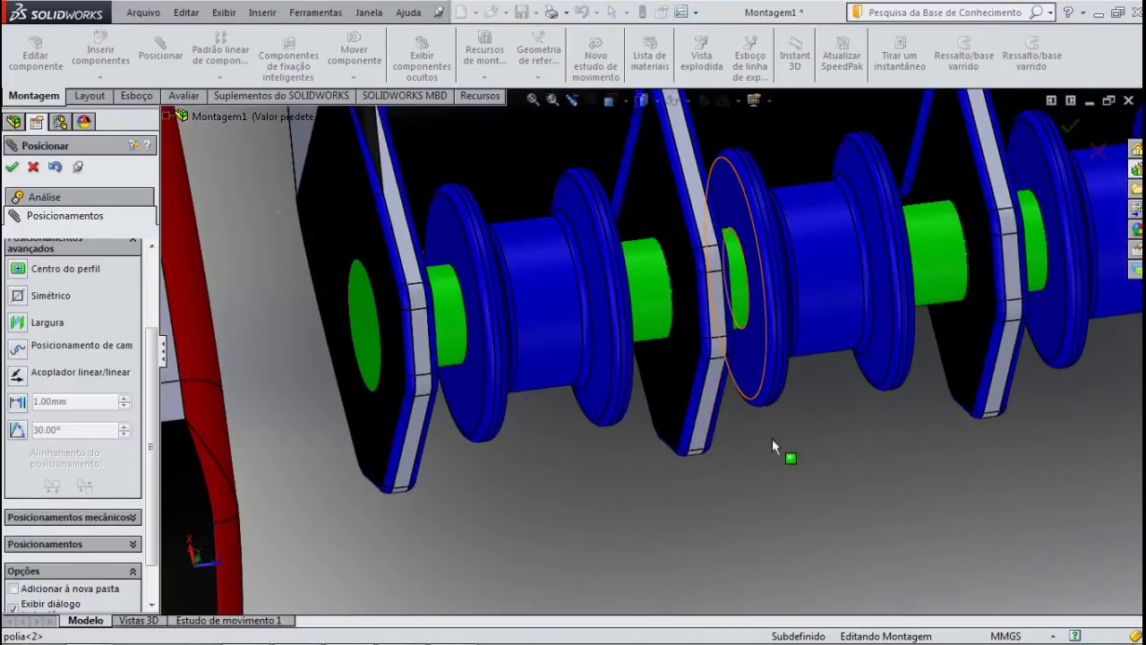
Clear a stray pulley edge selection from the mate references.
click(773, 441)
middle_drag(794, 499, 874, 367)
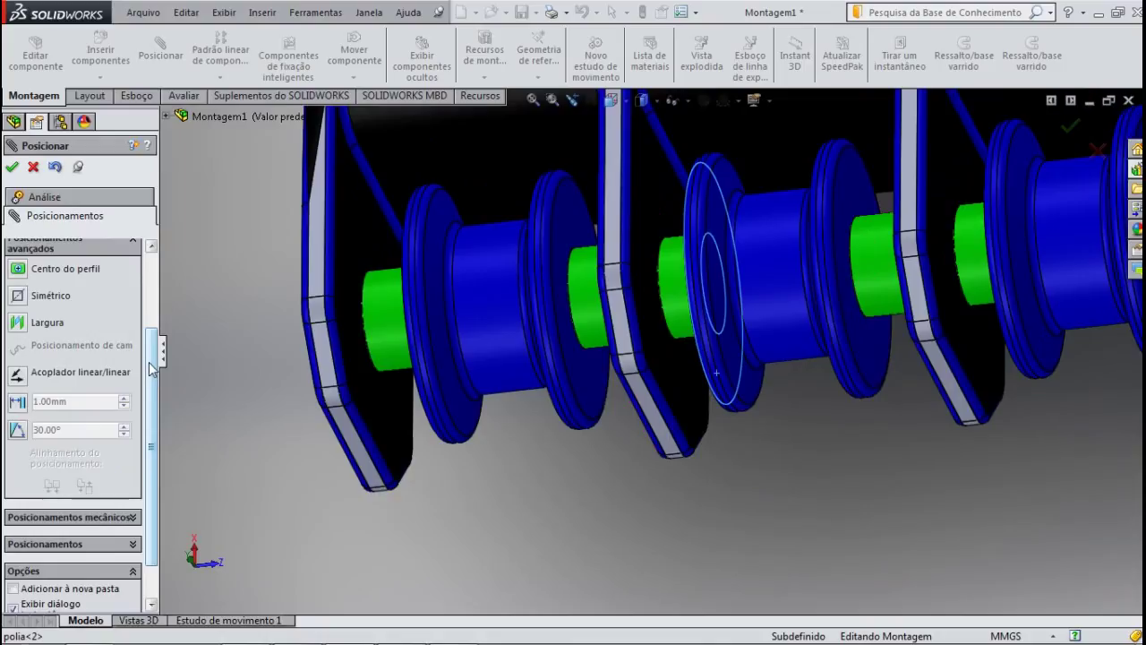
scroll(150, 369, up, 3)
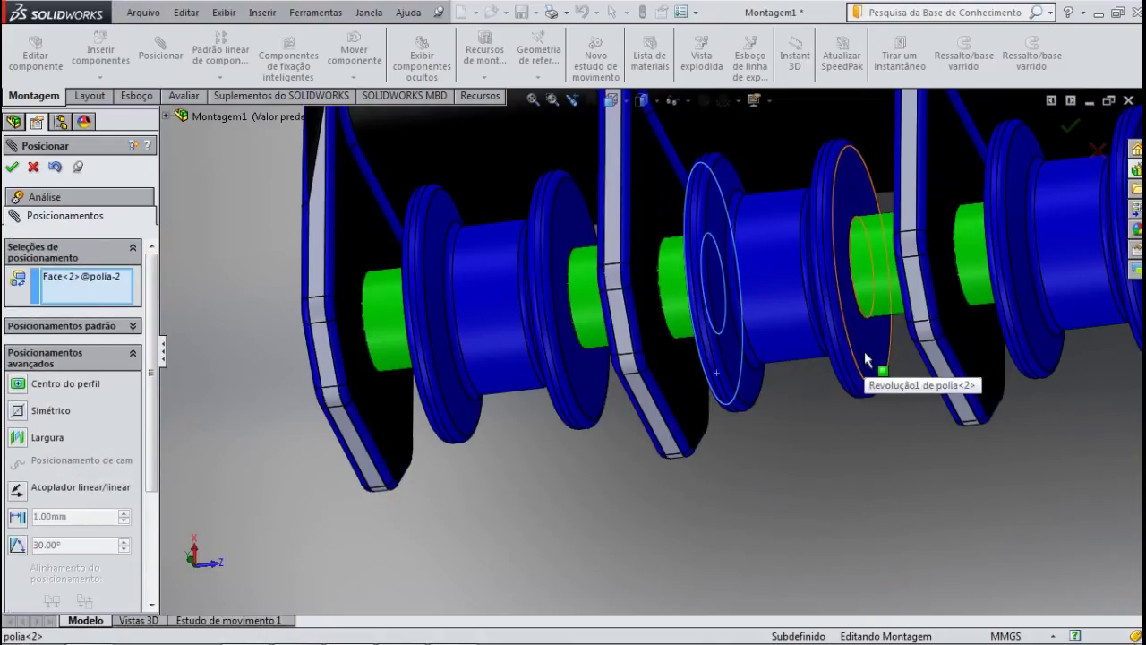
right_click(60, 286)
click(115, 293)
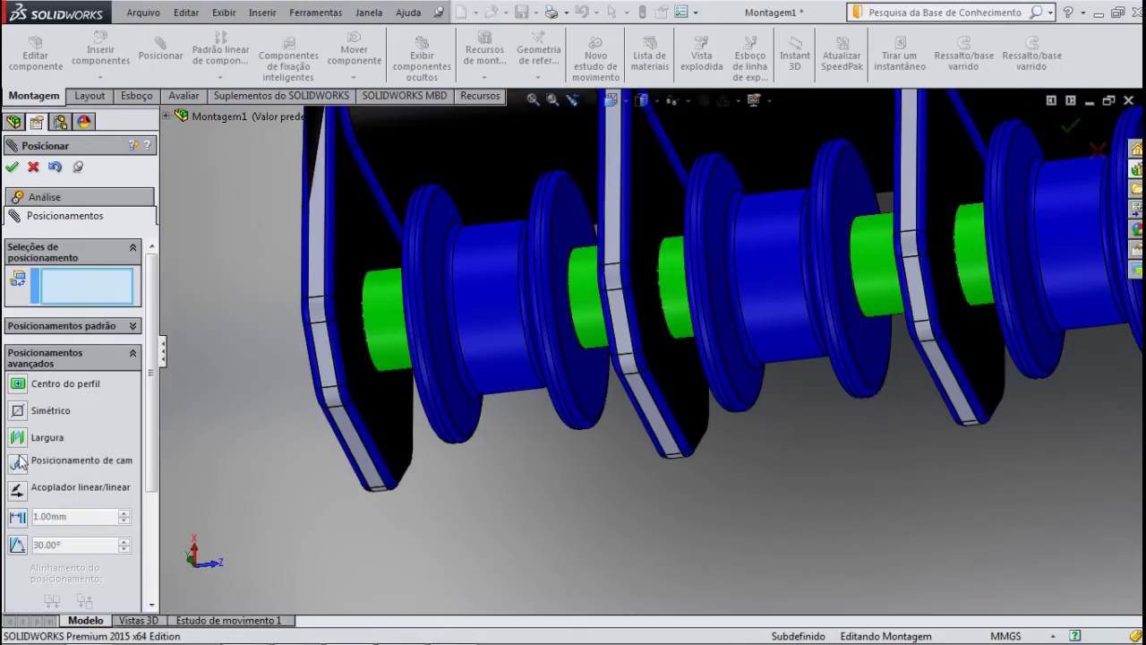
Create width mate Largura4 between polia-2's side faces and the neighbouring mão plates.
click(18, 439)
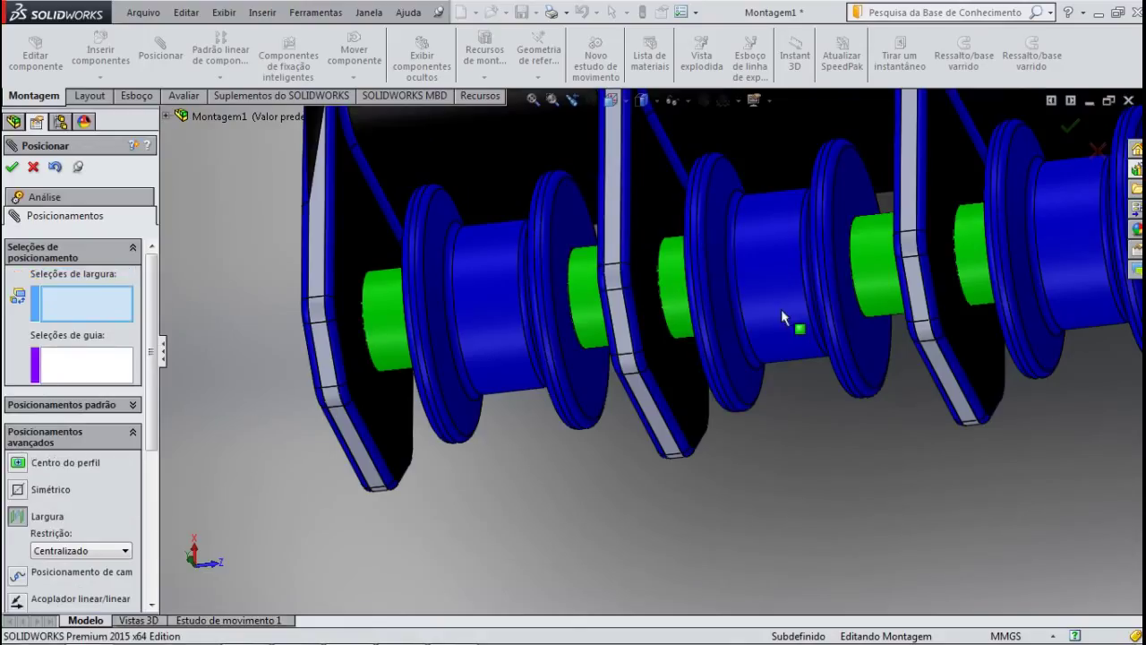
click(876, 340)
middle_drag(781, 479, 772, 409)
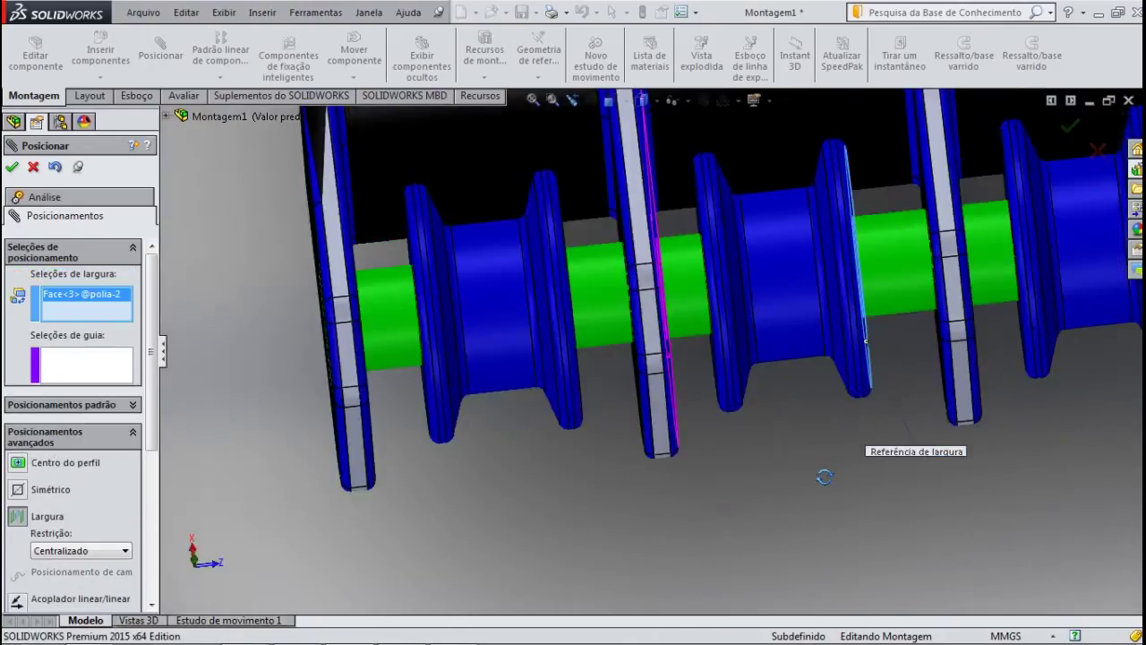
click(715, 356)
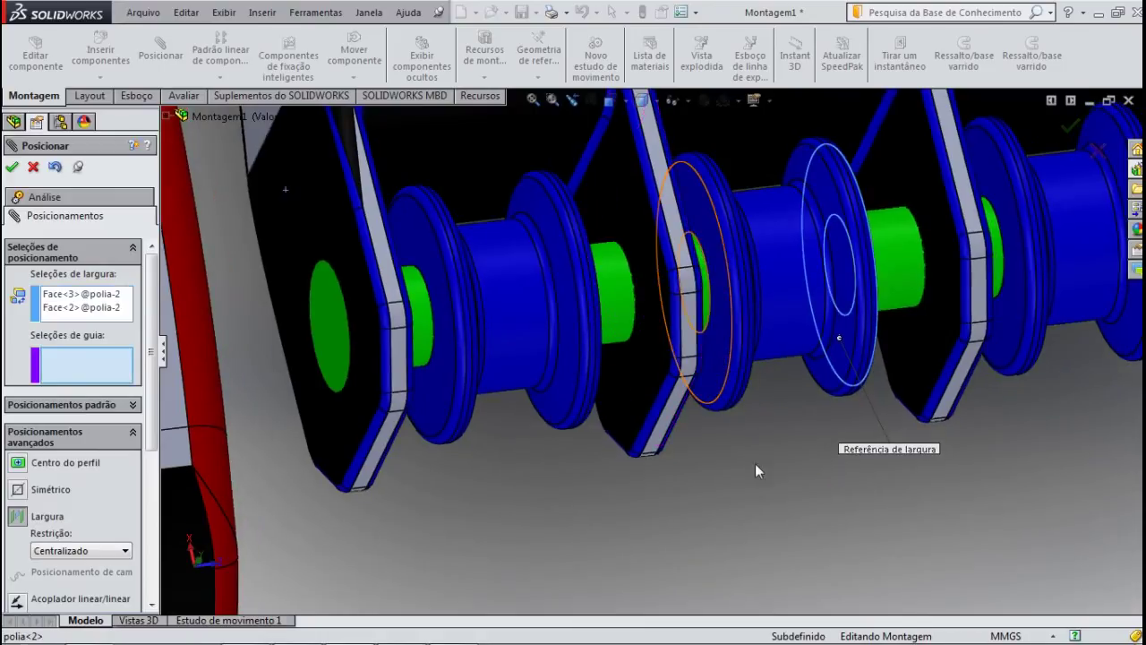
mouse_move(759, 492)
middle_down()
mouse_move(702, 483)
mouse_move(734, 524)
middle_up()
click(677, 504)
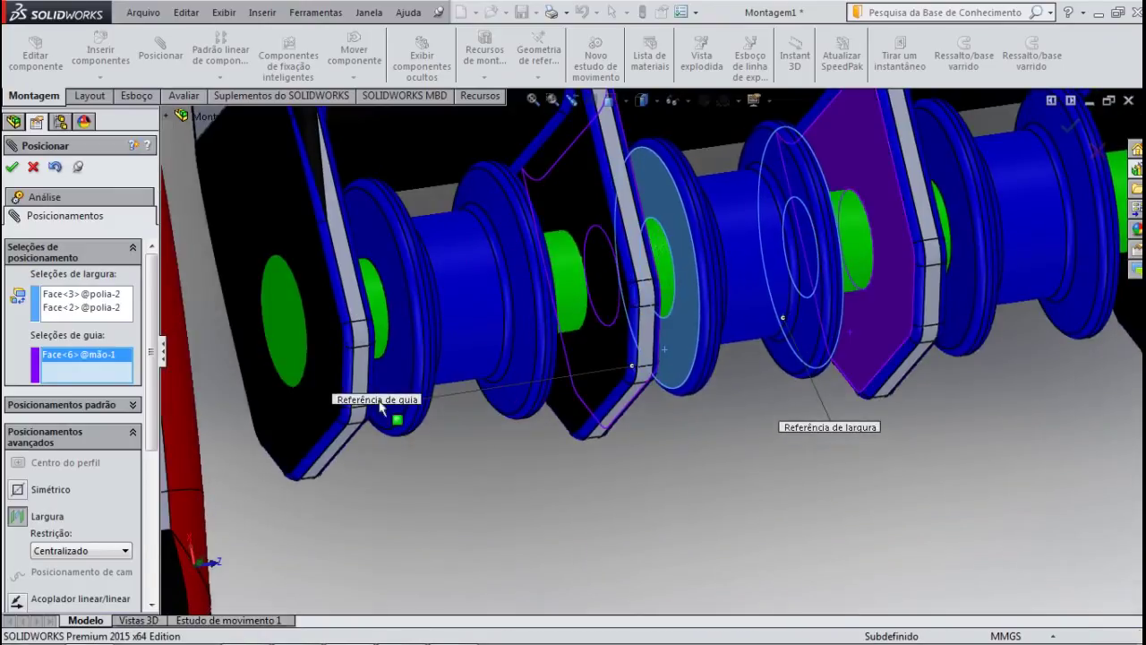
click(13, 168)
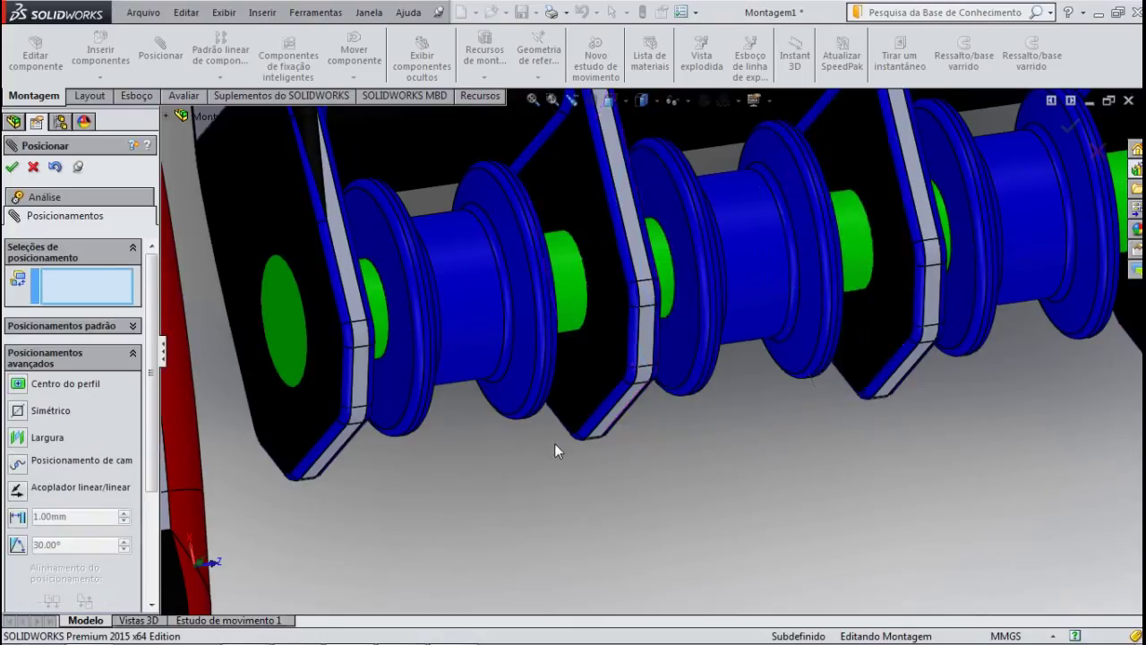
Choose Largura and select polia-1's two side faces as width references.
scroll(554, 444, up, 5)
scroll(732, 495, up, 2)
mouse_move(771, 467)
middle_down()
mouse_move(706, 440)
mouse_move(837, 455)
middle_up()
scroll(811, 455, down, 3)
scroll(813, 457, down, 3)
scroll(837, 457, down, 2)
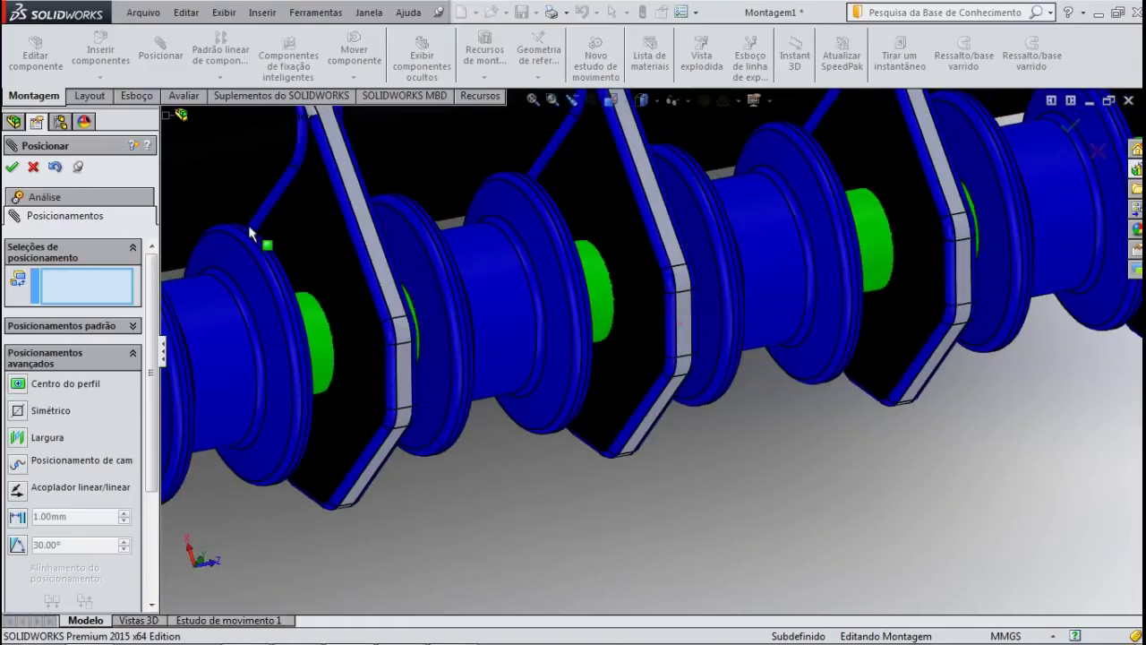
click(17, 438)
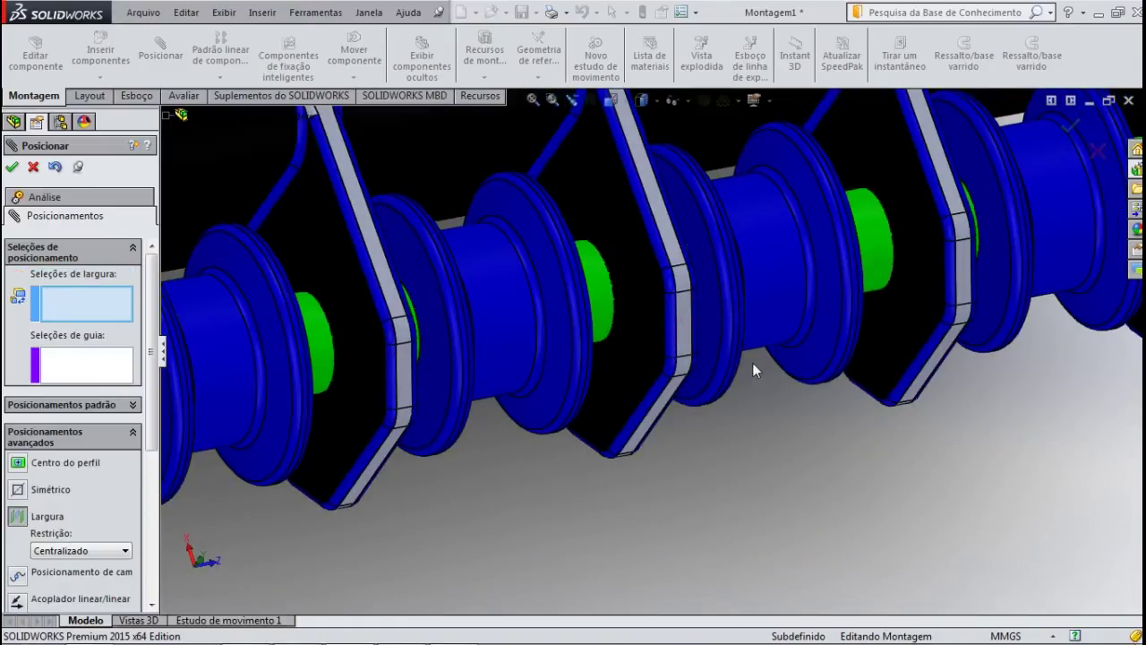
click(706, 328)
mouse_move(770, 507)
middle_down()
mouse_move(702, 490)
mouse_move(716, 462)
middle_up()
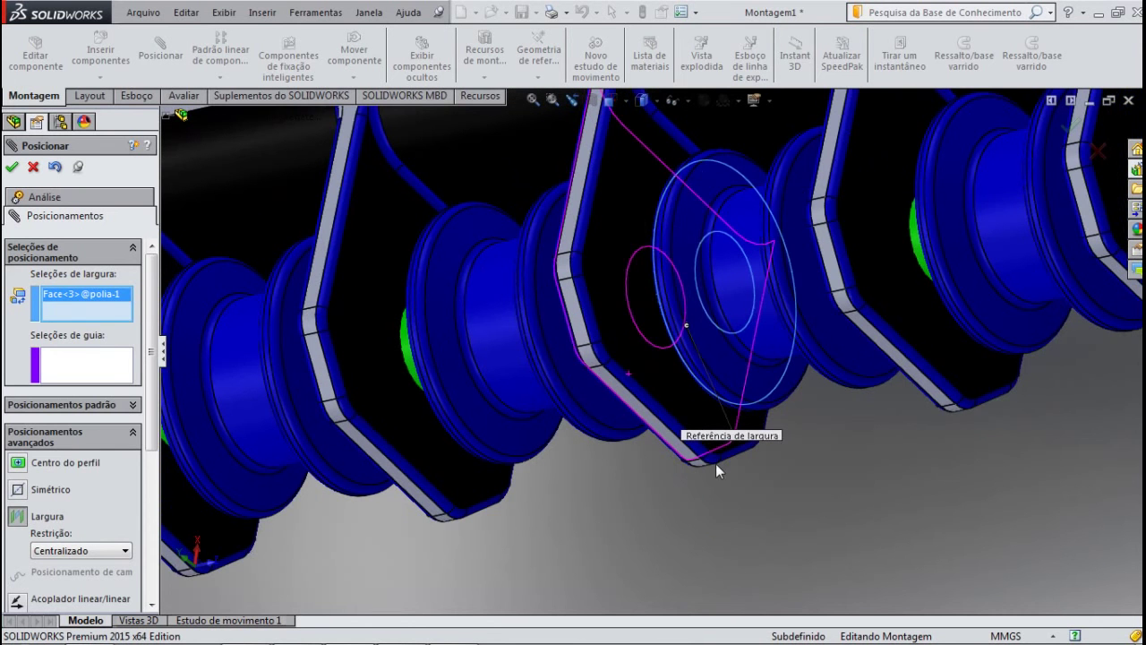
click(833, 341)
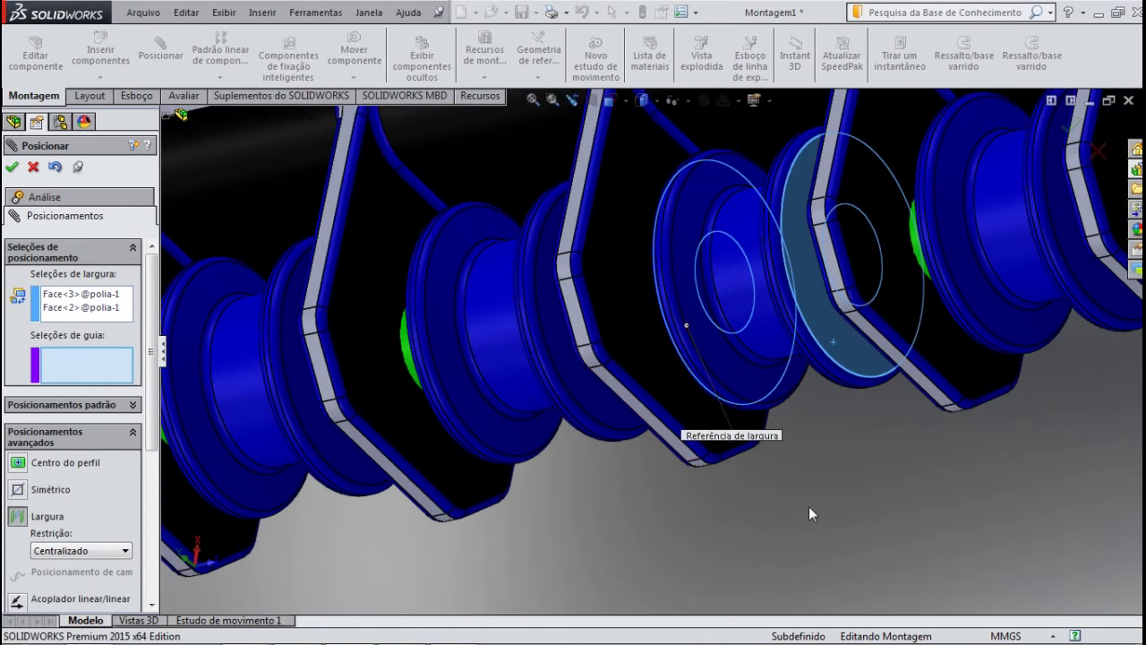
Pick the two opposite hand plates as guides and apply width mate Largura5.
middle_drag(809, 506, 970, 485)
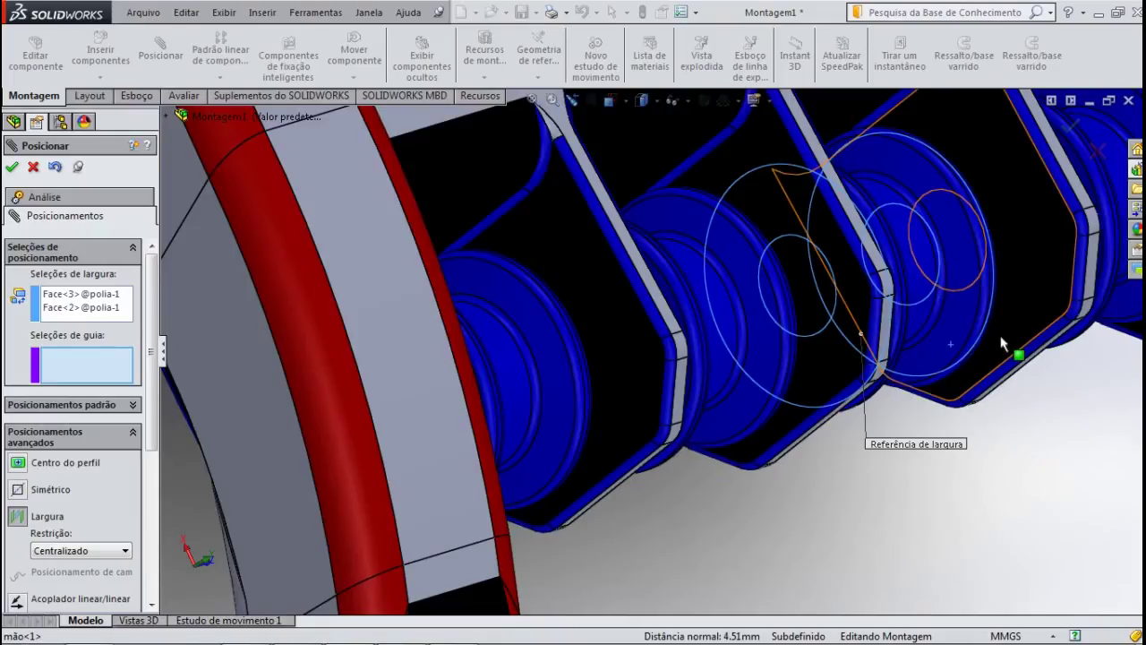
click(1002, 343)
mouse_move(914, 499)
middle_down()
mouse_move(849, 489)
mouse_move(852, 447)
middle_up()
click(852, 387)
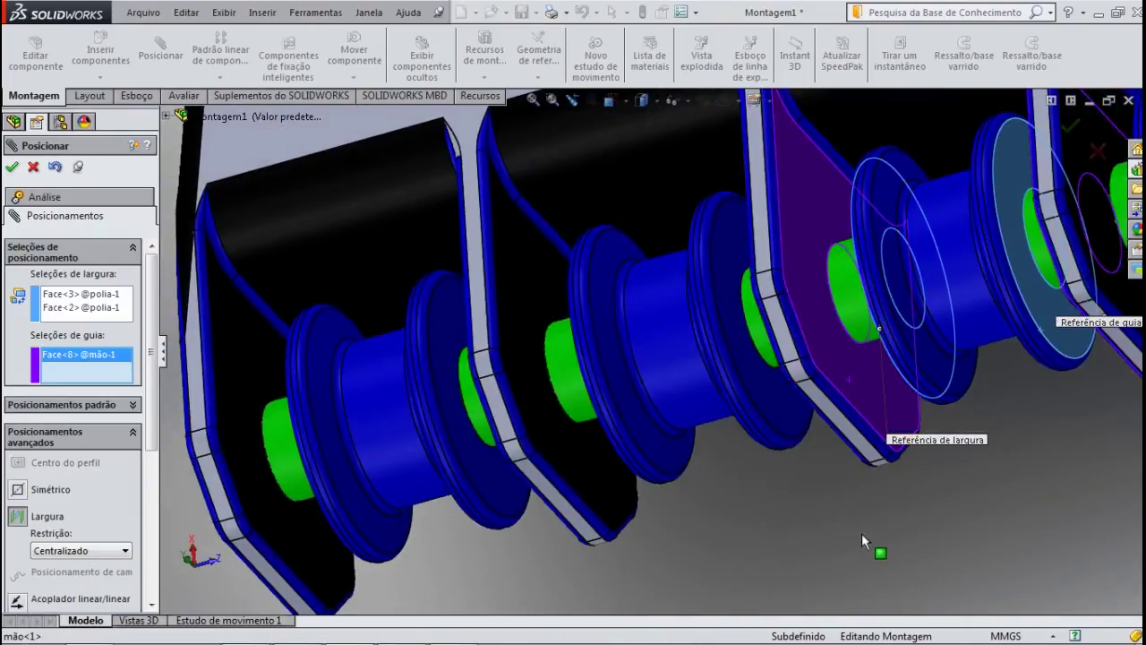
click(12, 168)
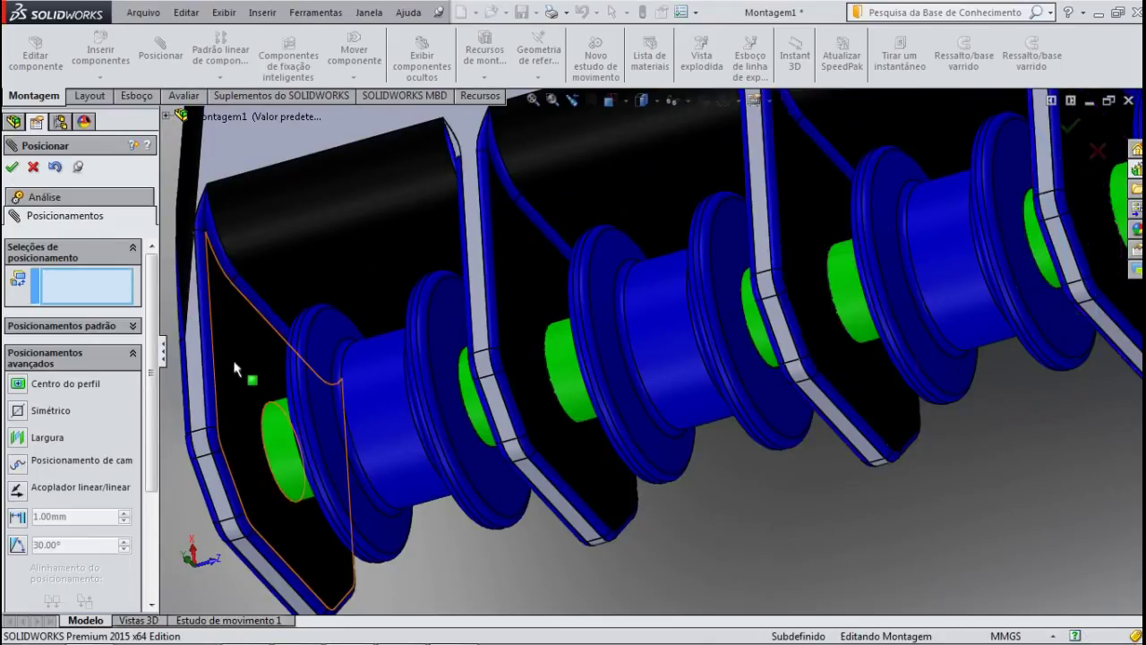
Close the finished mate and view the whole hand assembly.
click(12, 169)
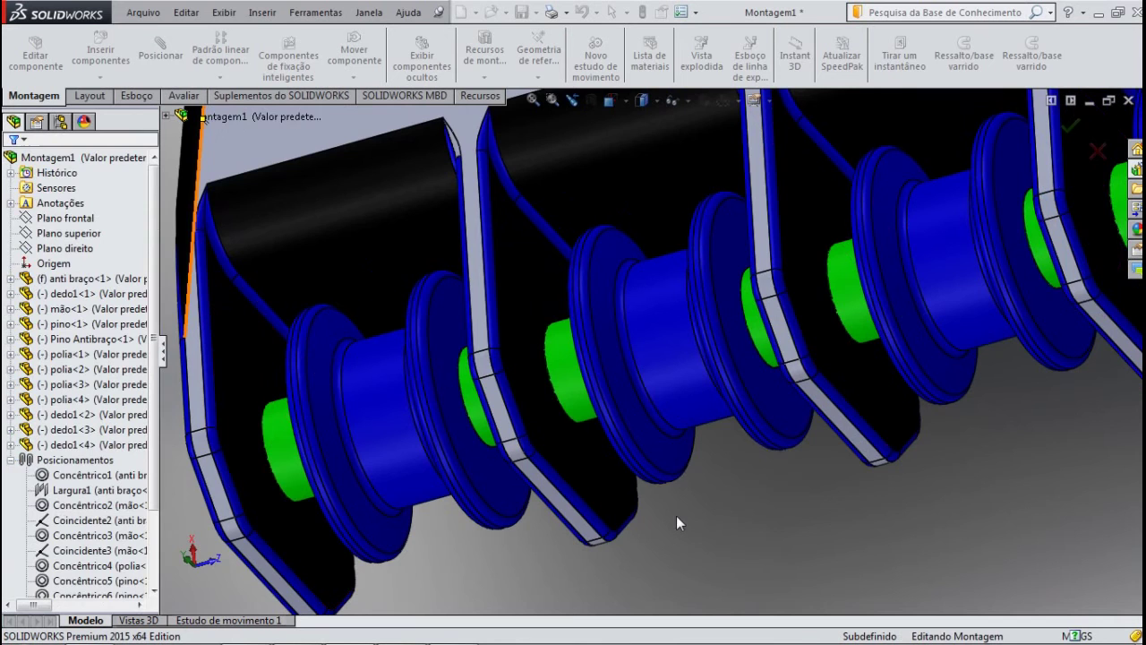
scroll(685, 493, down, 5)
scroll(689, 489, down, 3)
mouse_move(677, 511)
middle_down()
mouse_move(691, 430)
mouse_move(653, 384)
mouse_move(632, 397)
mouse_move(636, 467)
middle_up()
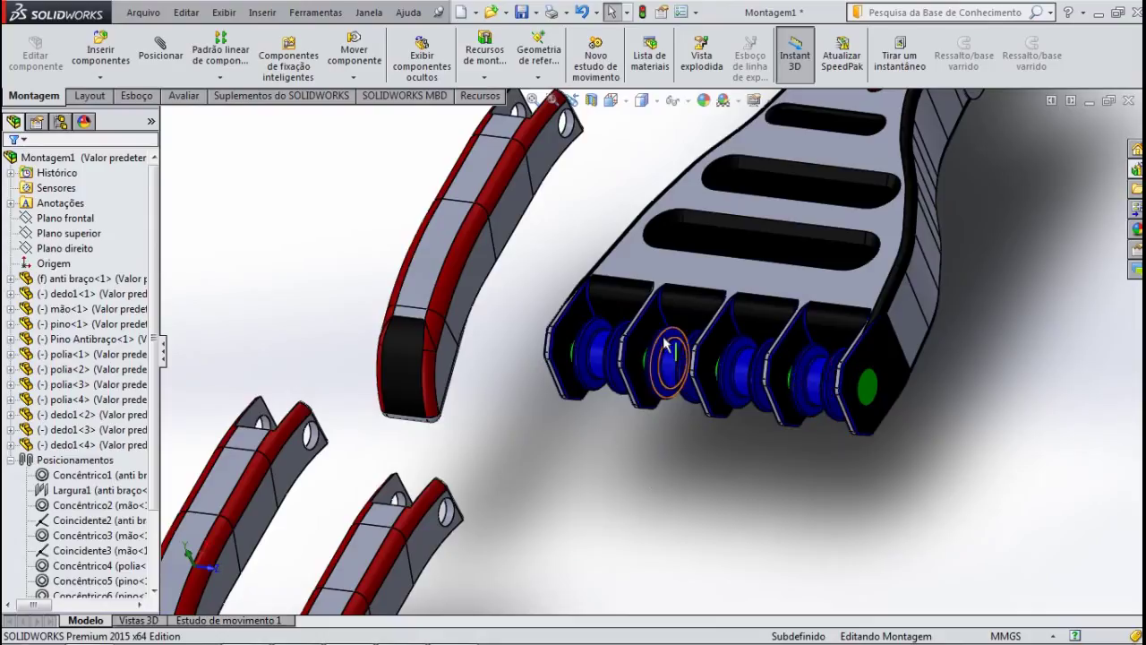
Orbit and zoom in on a loose finger's hinge holes.
scroll(712, 372, down, 1)
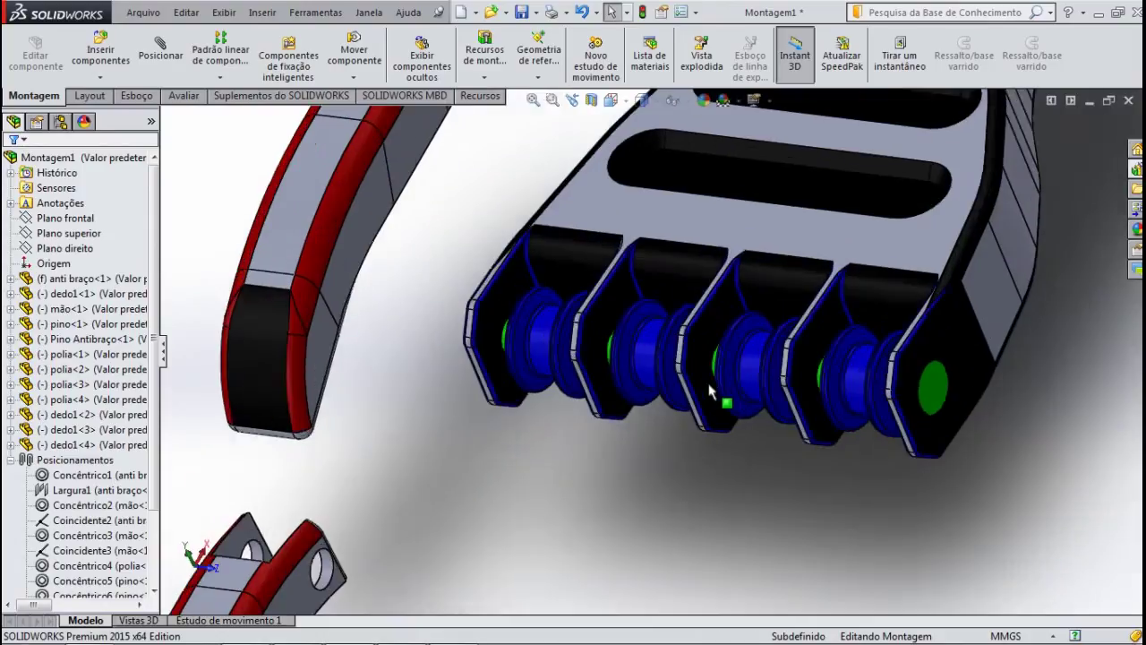
scroll(722, 397, down, 2)
scroll(709, 414, up, 2)
scroll(709, 417, up, 3)
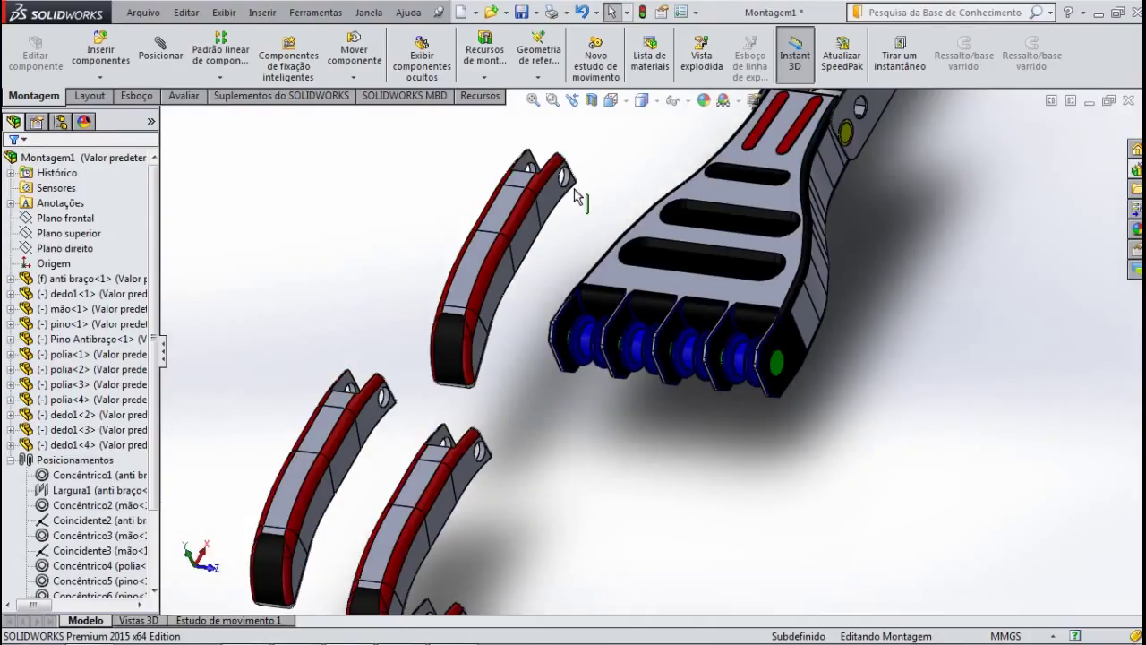
middle_drag(576, 229, 538, 256)
scroll(580, 224, down, 1)
scroll(581, 223, down, 1)
scroll(579, 219, down, 1)
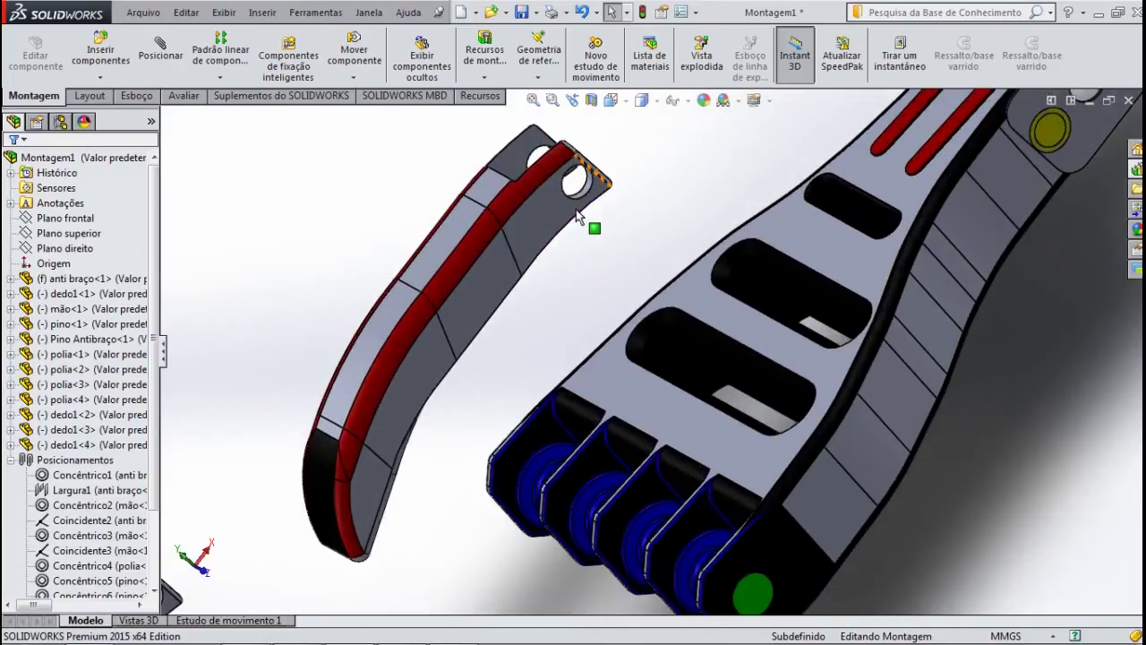
middle_drag(544, 285, 561, 294)
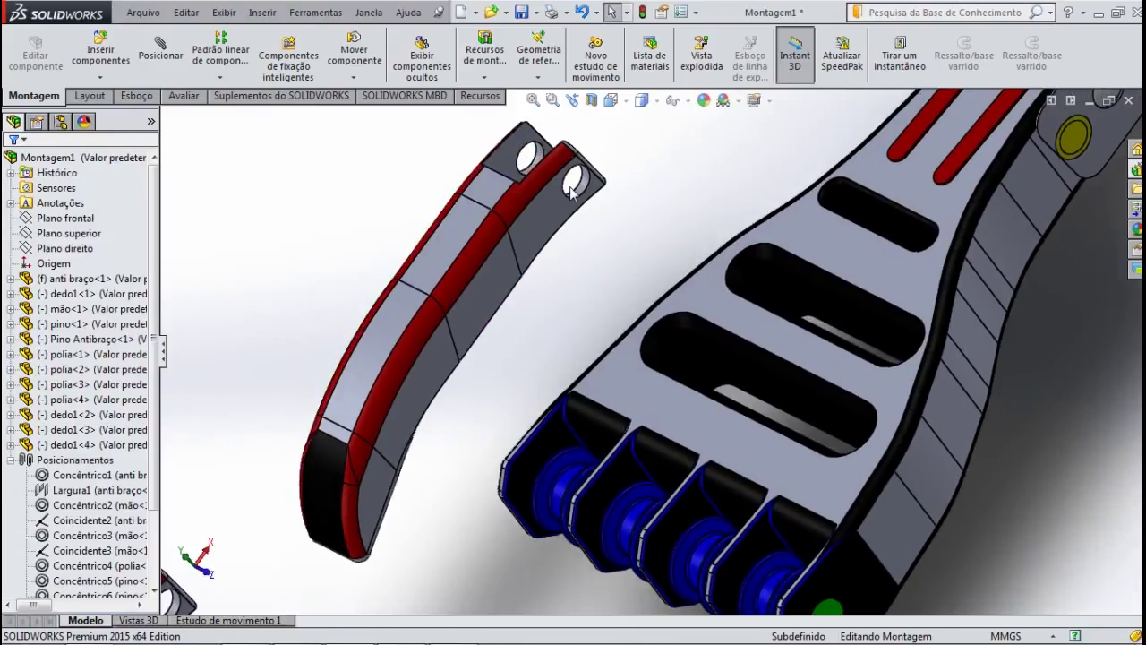
scroll(571, 191, down, 1)
Mate the dedo1-3 finger's hinge hole concentric with the polia-3 pulley.
click(158, 55)
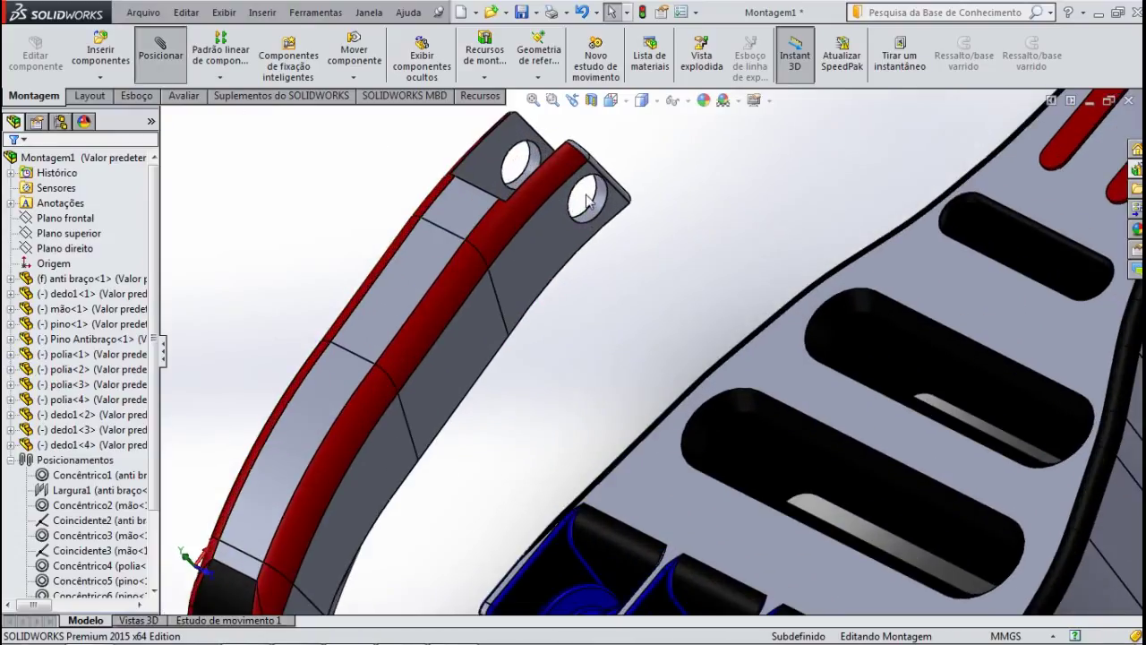
scroll(585, 229, down, 1)
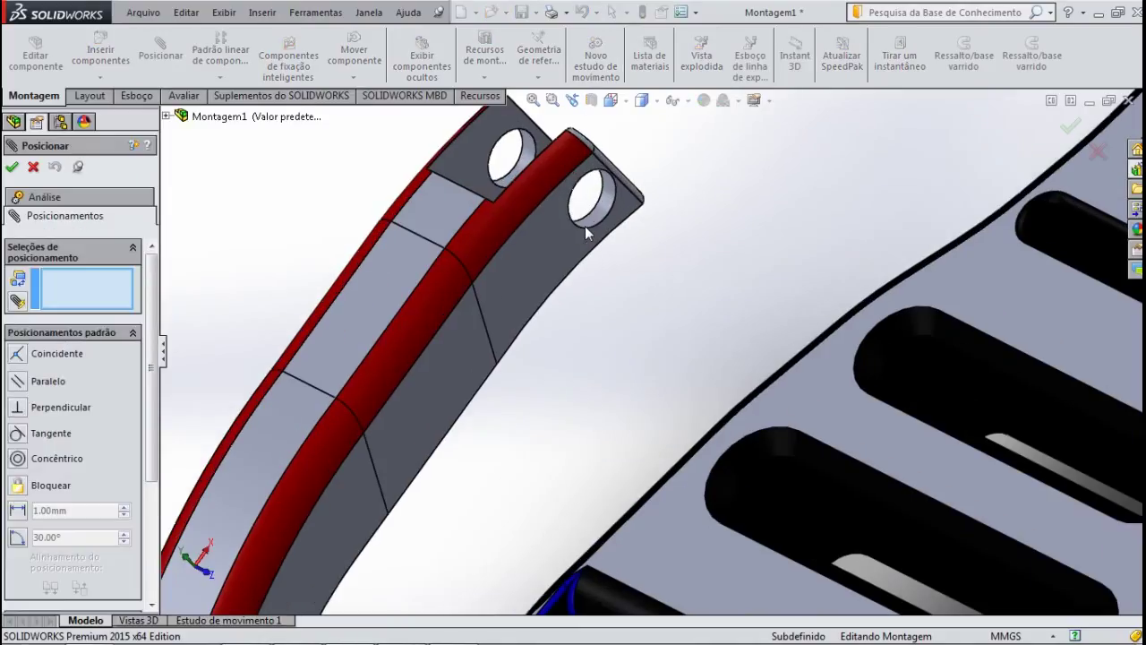
click(593, 221)
scroll(607, 323, up, 5)
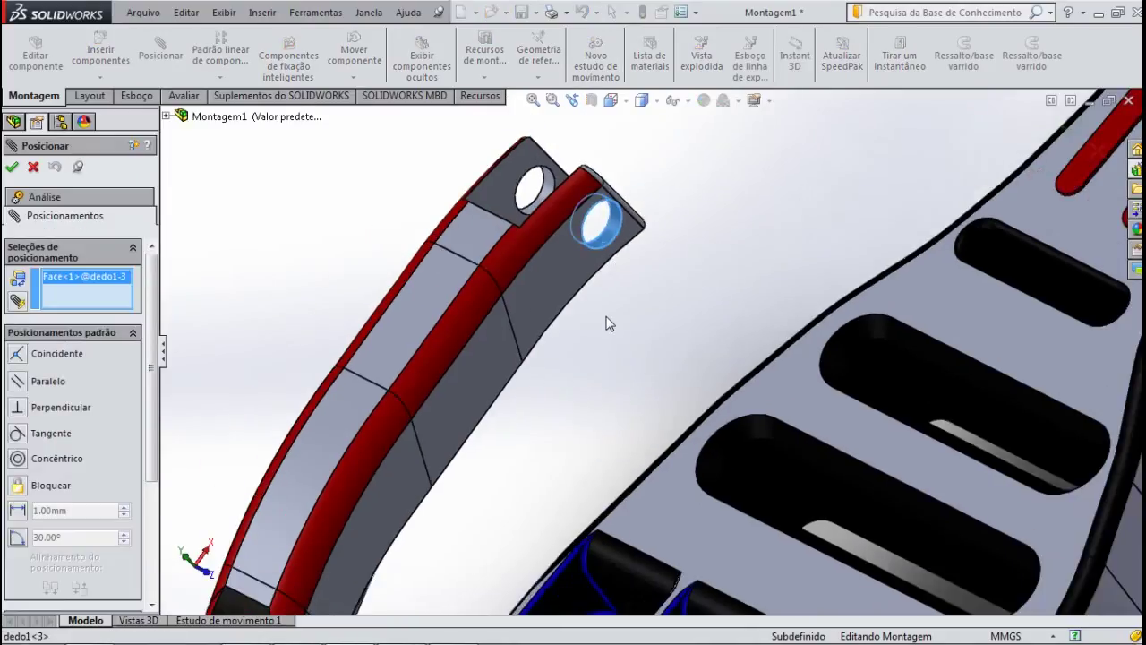
scroll(727, 583, down, 3)
scroll(727, 583, down, 3)
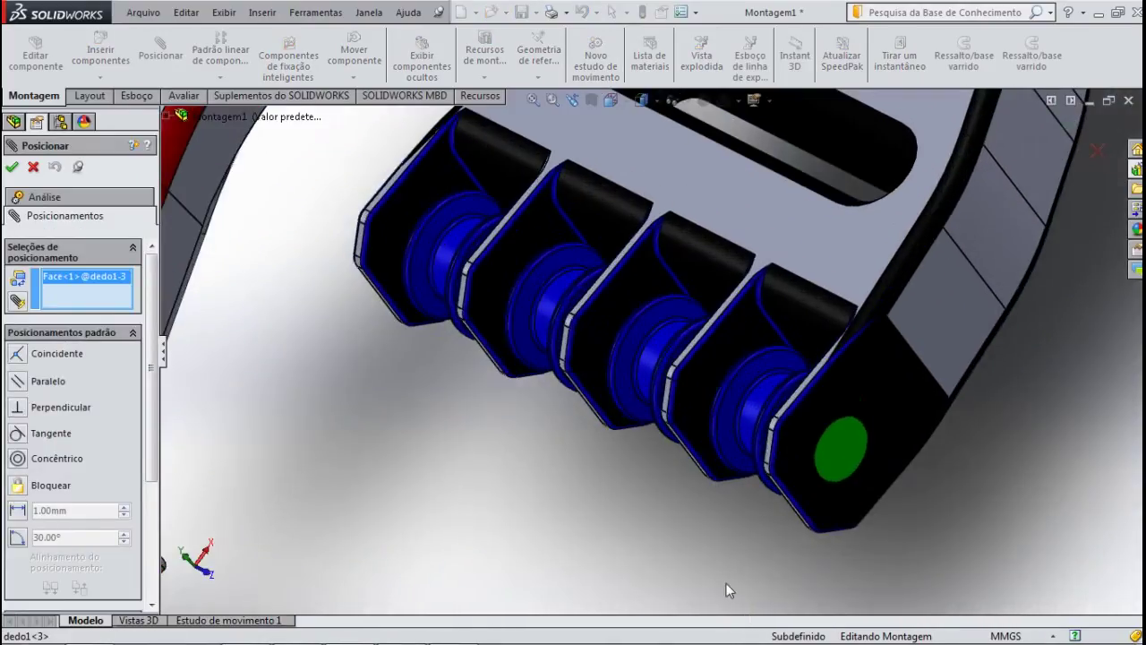
scroll(727, 583, down, 2)
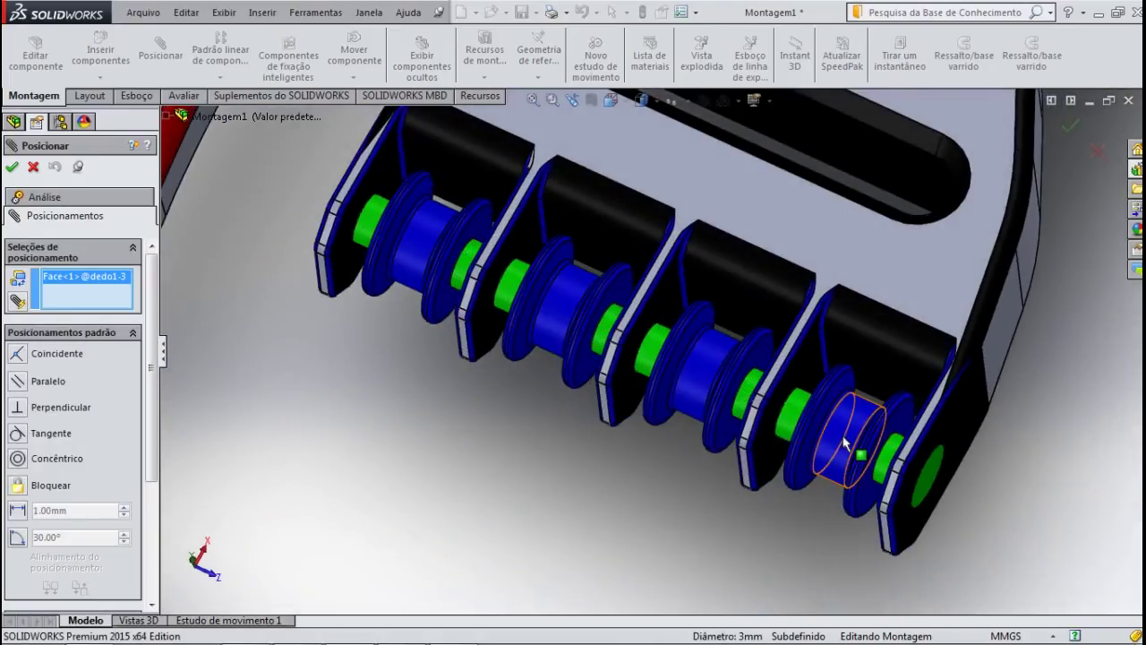
click(839, 452)
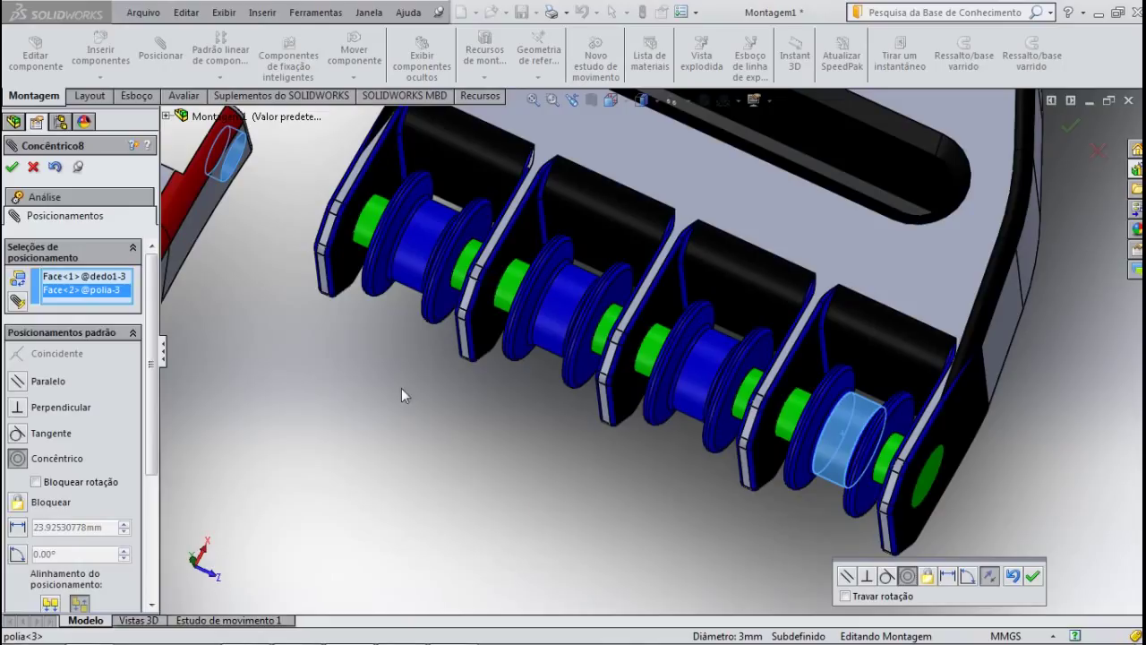
click(11, 168)
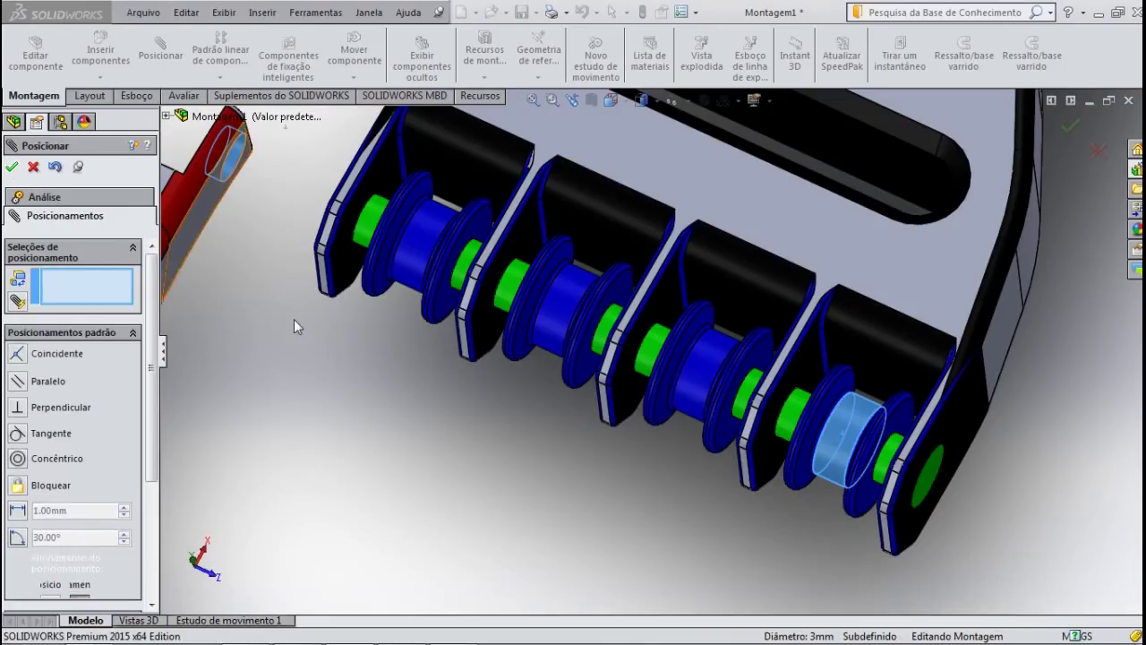
mouse_move(310, 349)
middle_down()
mouse_move(391, 427)
mouse_move(392, 447)
mouse_move(439, 402)
middle_up()
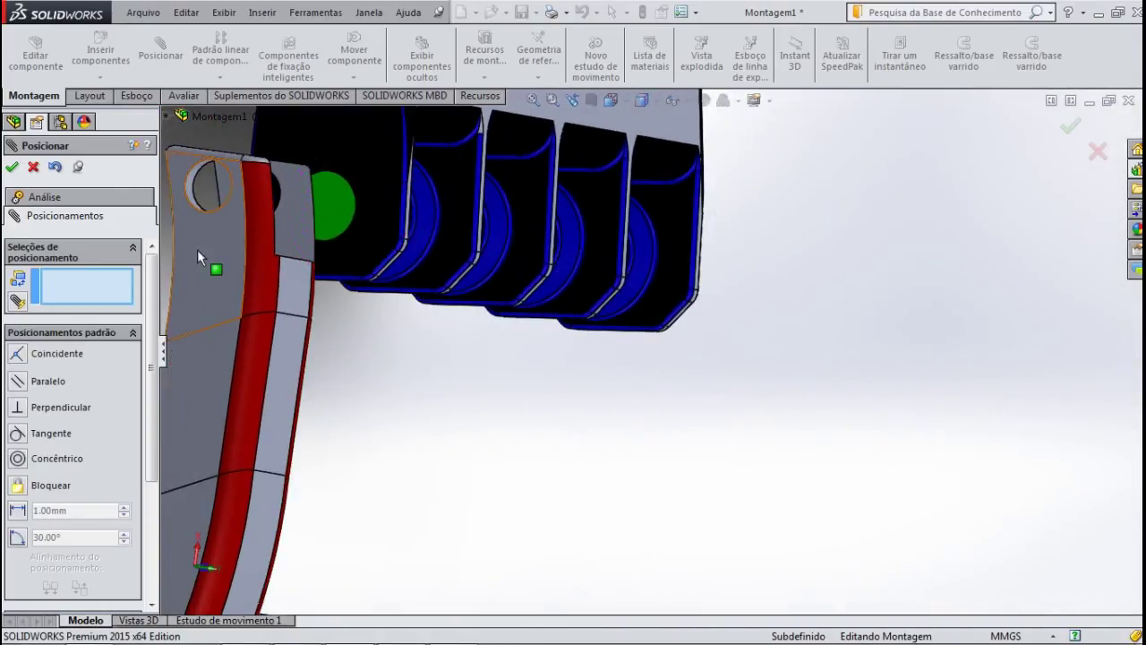
Switch to an advanced Largura width mate and pick the dedo1-3 finger's outer side face.
click(134, 334)
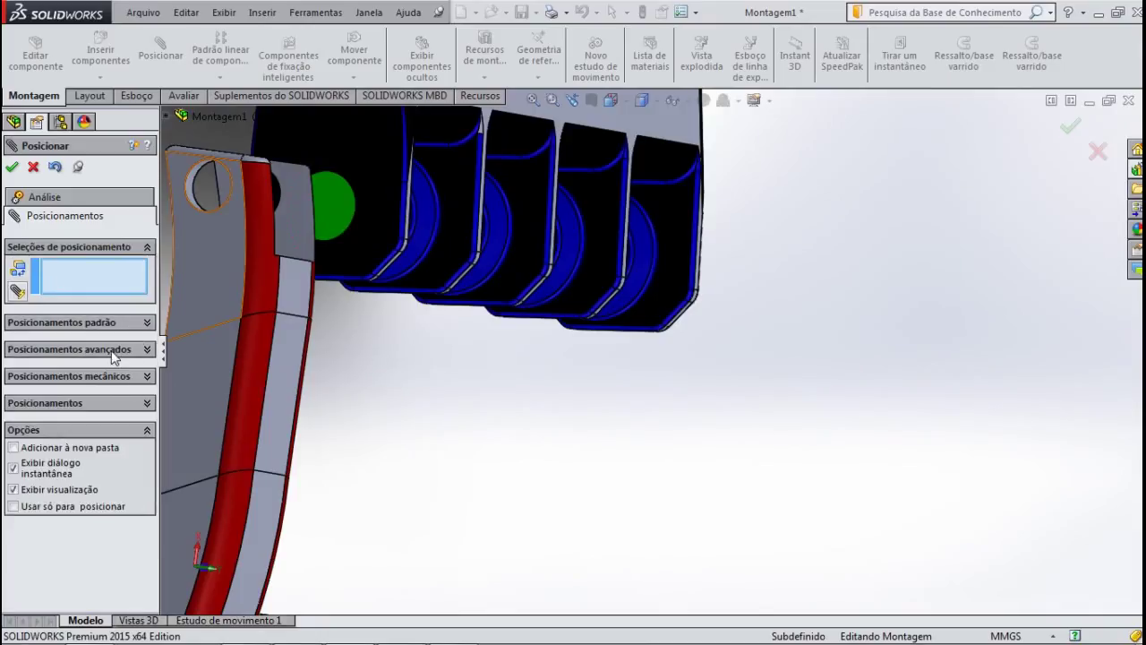
click(111, 350)
click(18, 324)
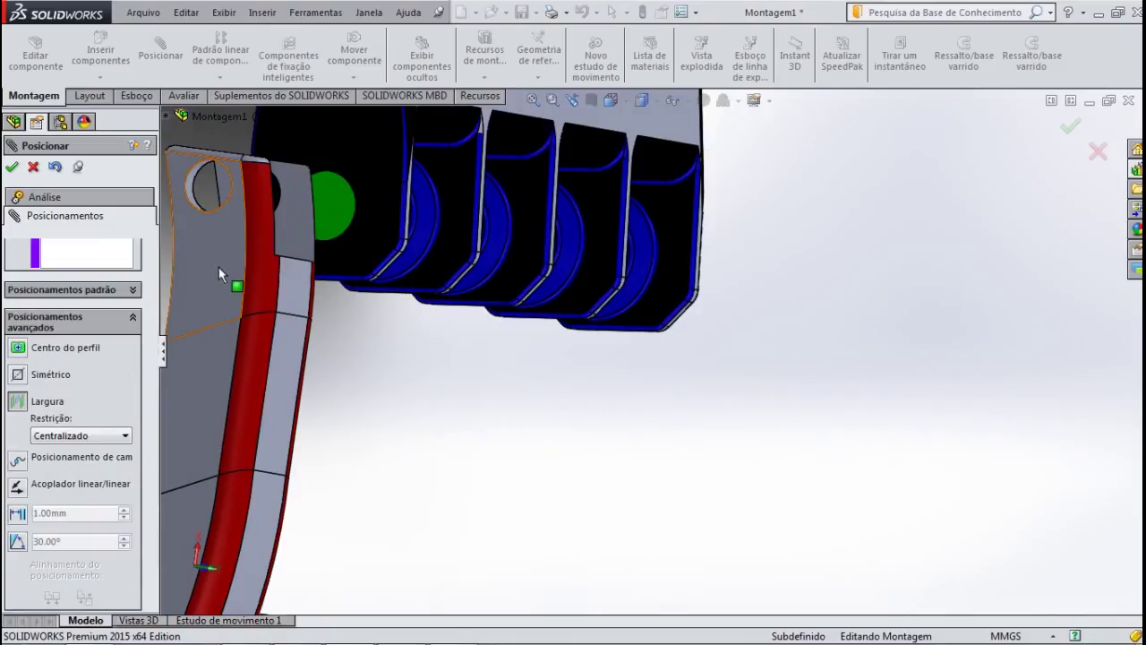
click(202, 235)
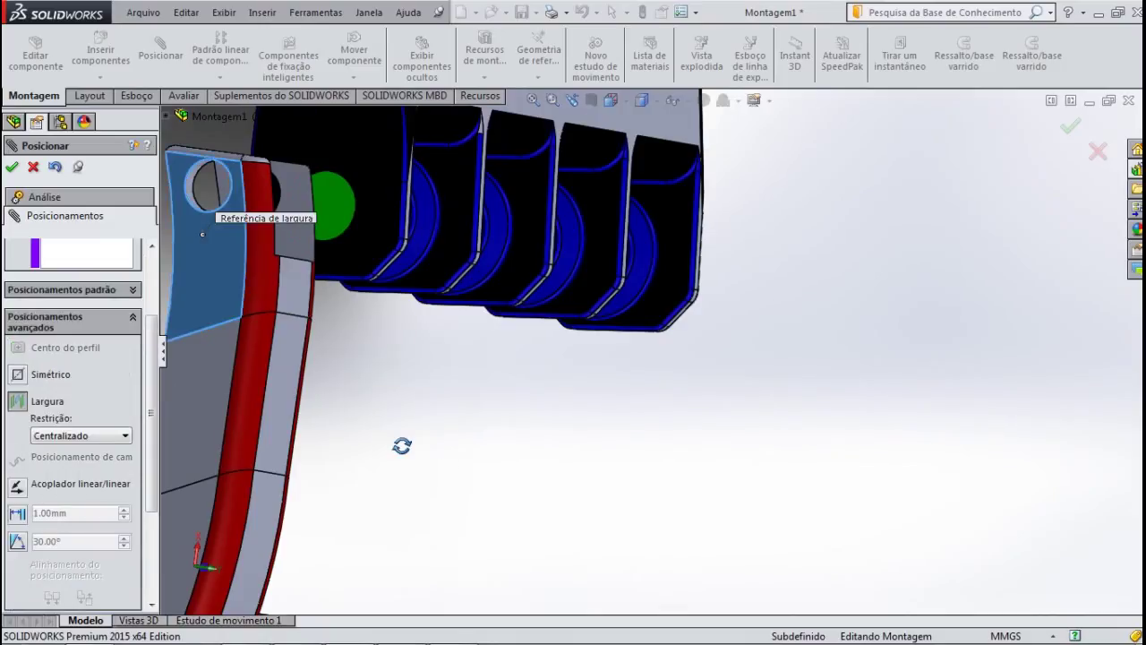
Select the two mão bracket walls as guides, centring the finger as Largura6.
mouse_move(402, 445)
middle_down()
mouse_move(400, 400)
mouse_move(488, 448)
middle_up()
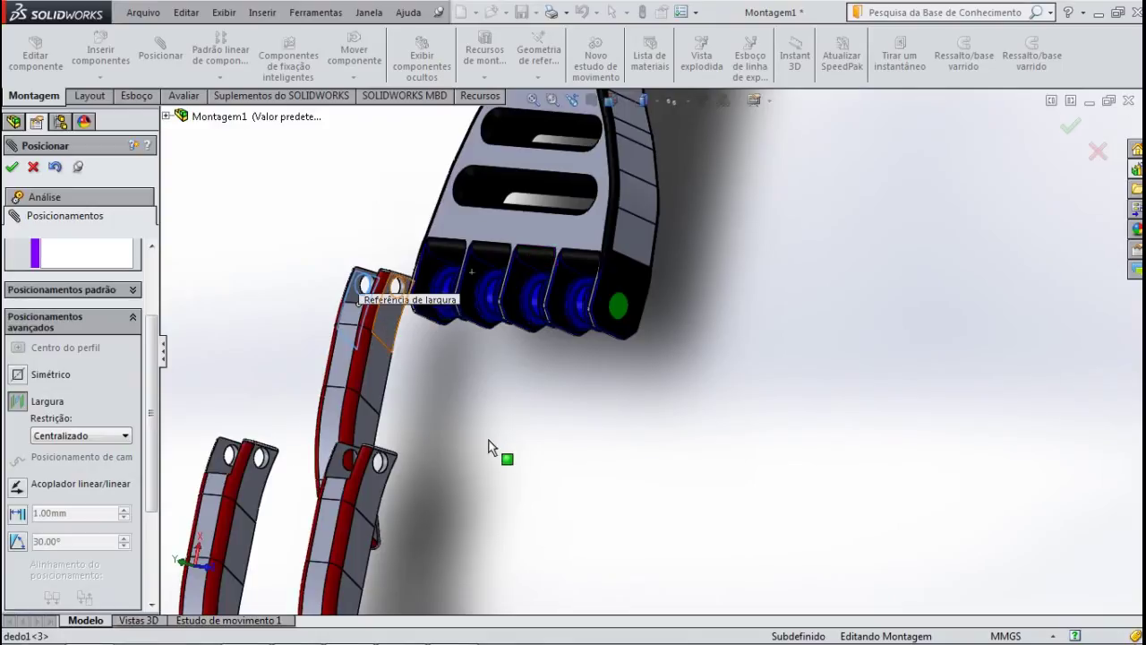
mouse_move(474, 402)
middle_down()
mouse_move(522, 431)
mouse_move(610, 312)
middle_up()
scroll(610, 312, down, 5)
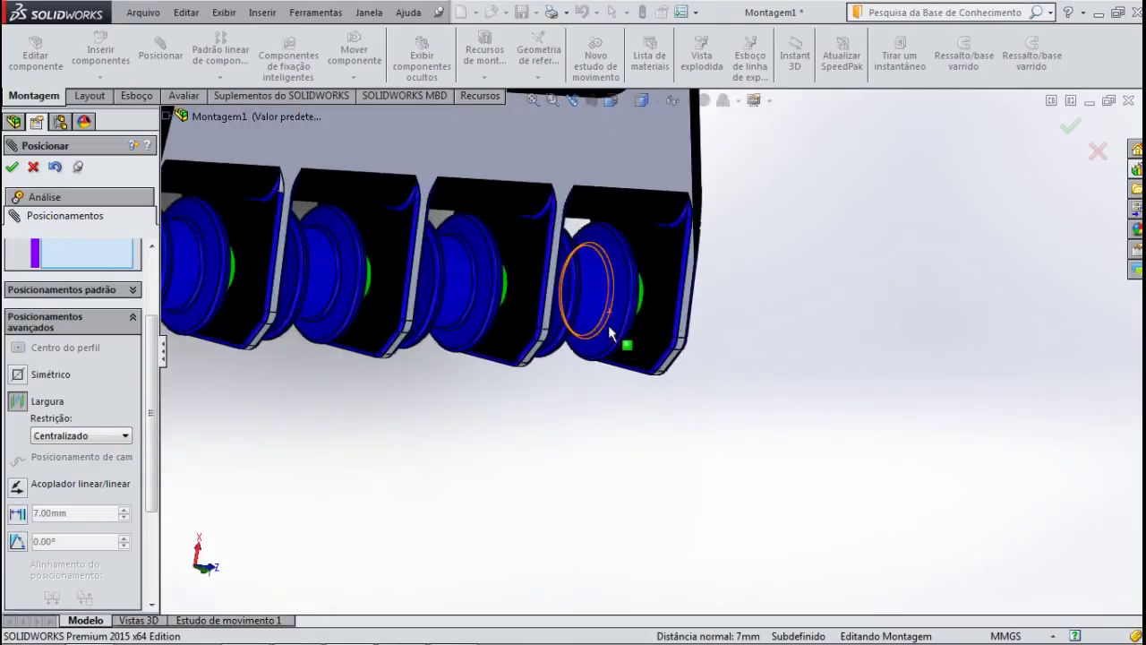
scroll(609, 329, down, 2)
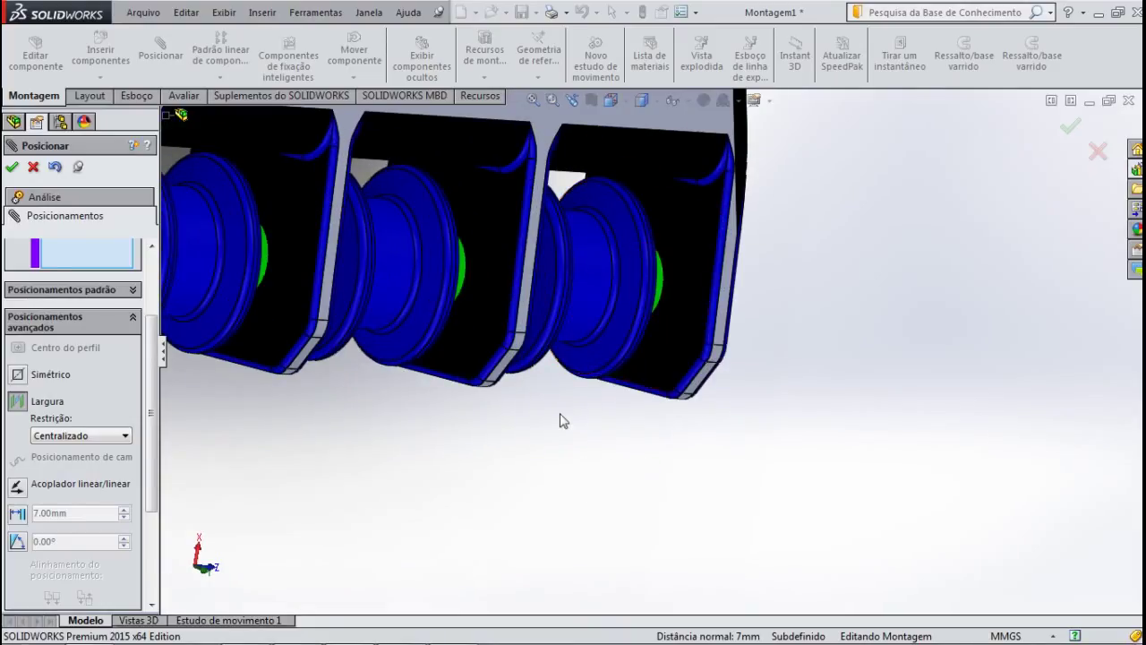
drag(152, 380, 153, 345)
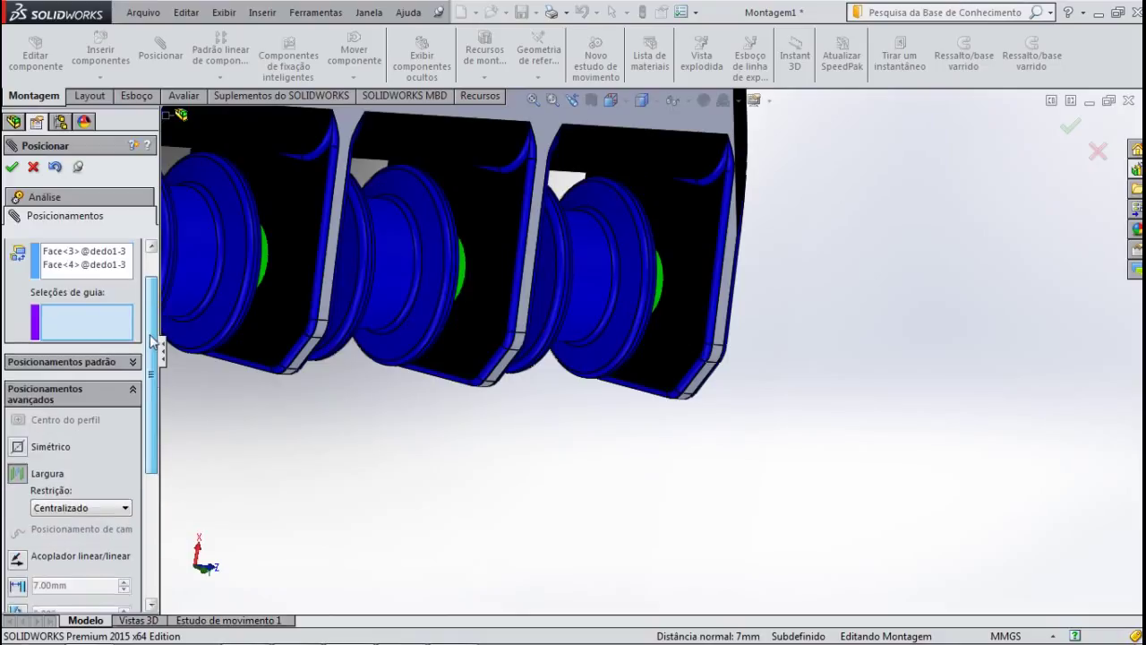
click(679, 318)
middle_drag(576, 490, 522, 469)
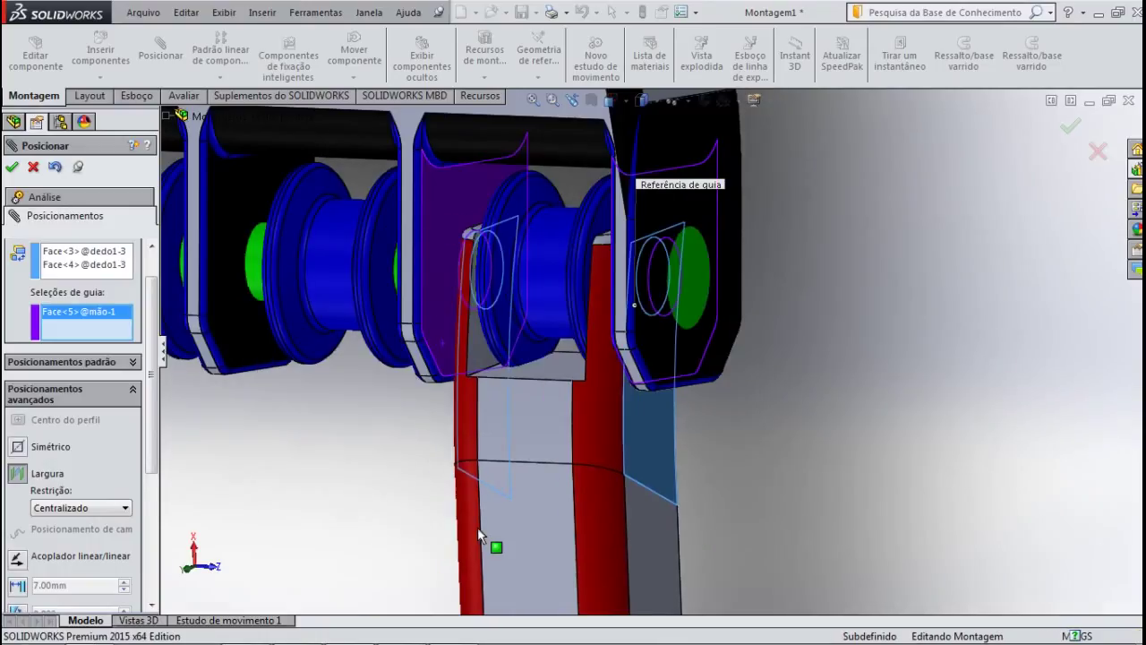
click(484, 537)
scroll(728, 442, up, 5)
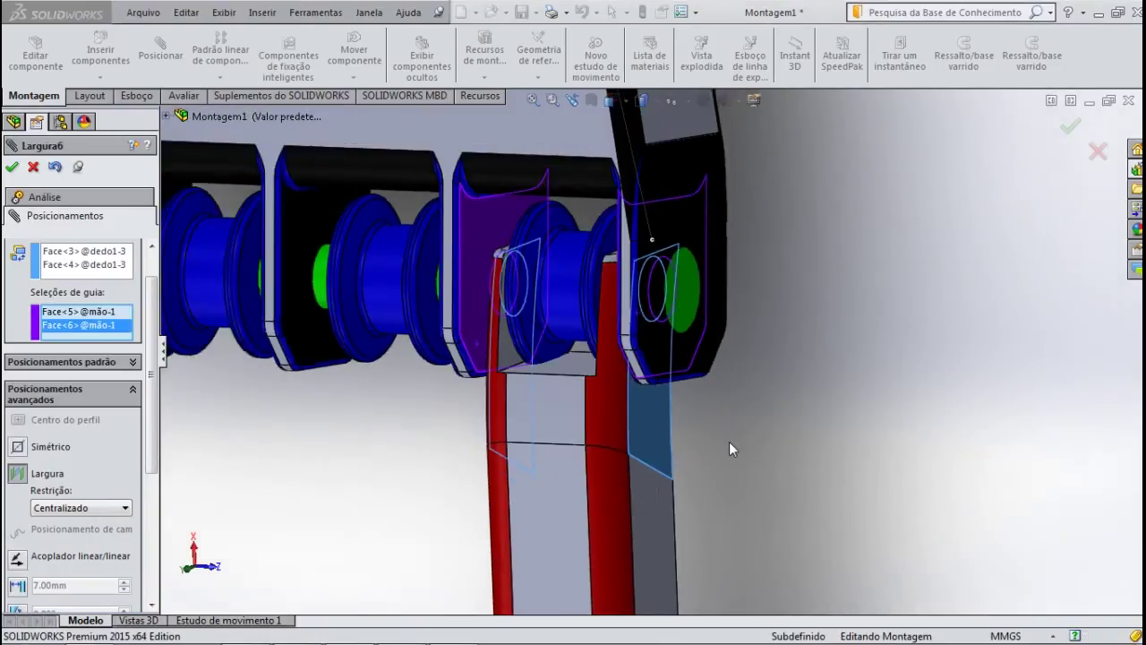
mouse_move(745, 447)
middle_down()
mouse_move(760, 446)
mouse_move(759, 372)
mouse_move(757, 428)
middle_up()
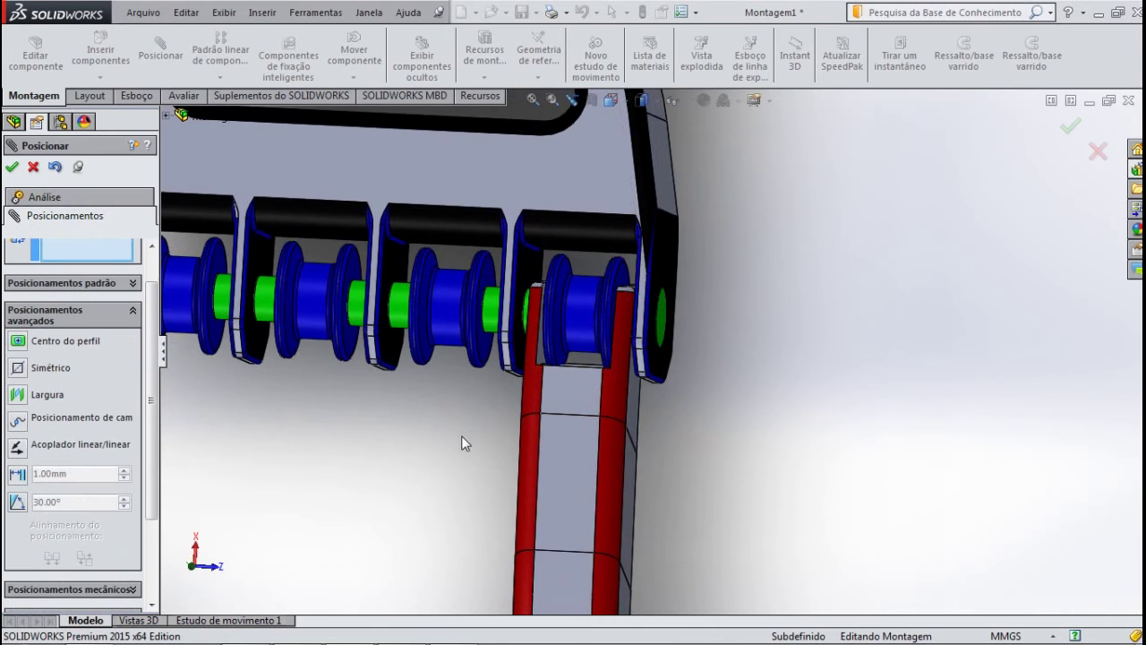
Orbit and zoom to face the loose fingers' hinge ends.
scroll(453, 443, up, 2)
scroll(446, 470, up, 3)
middle_drag(513, 481, 489, 351)
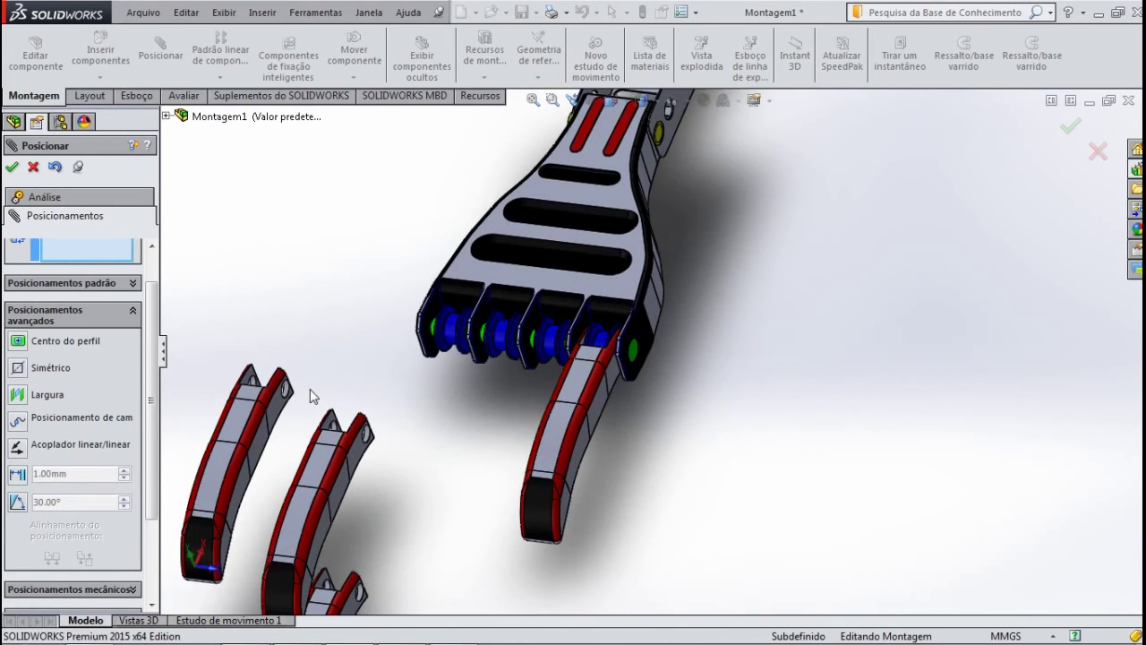
scroll(317, 417, down, 2)
scroll(400, 404, down, 2)
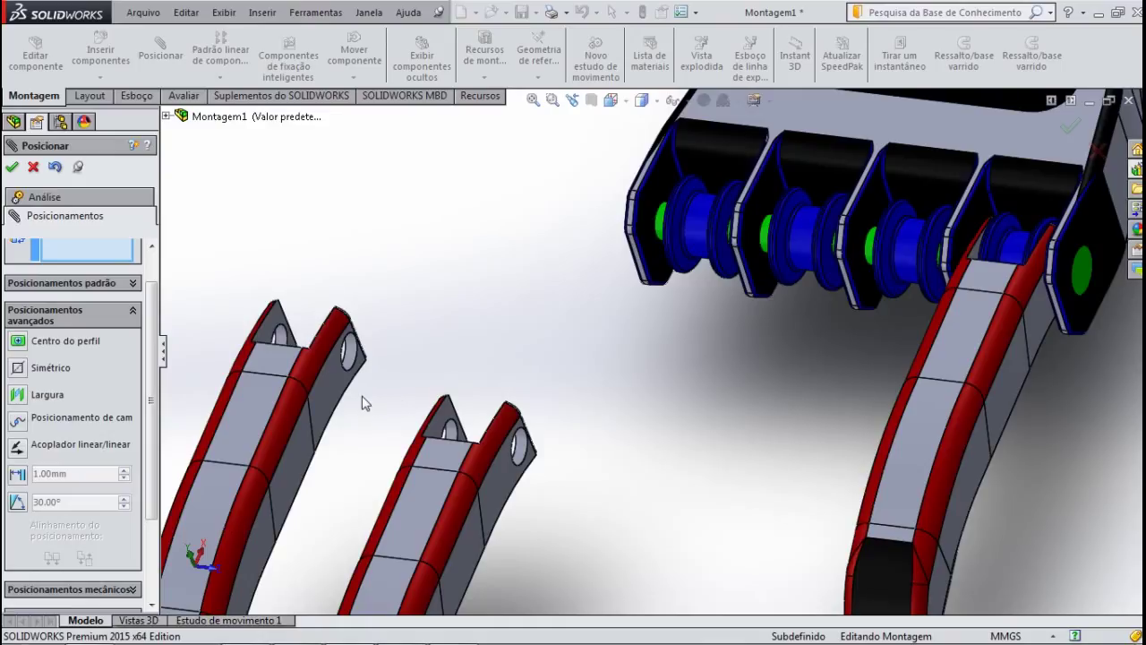
scroll(394, 381, down, 1)
middle_drag(440, 367, 460, 371)
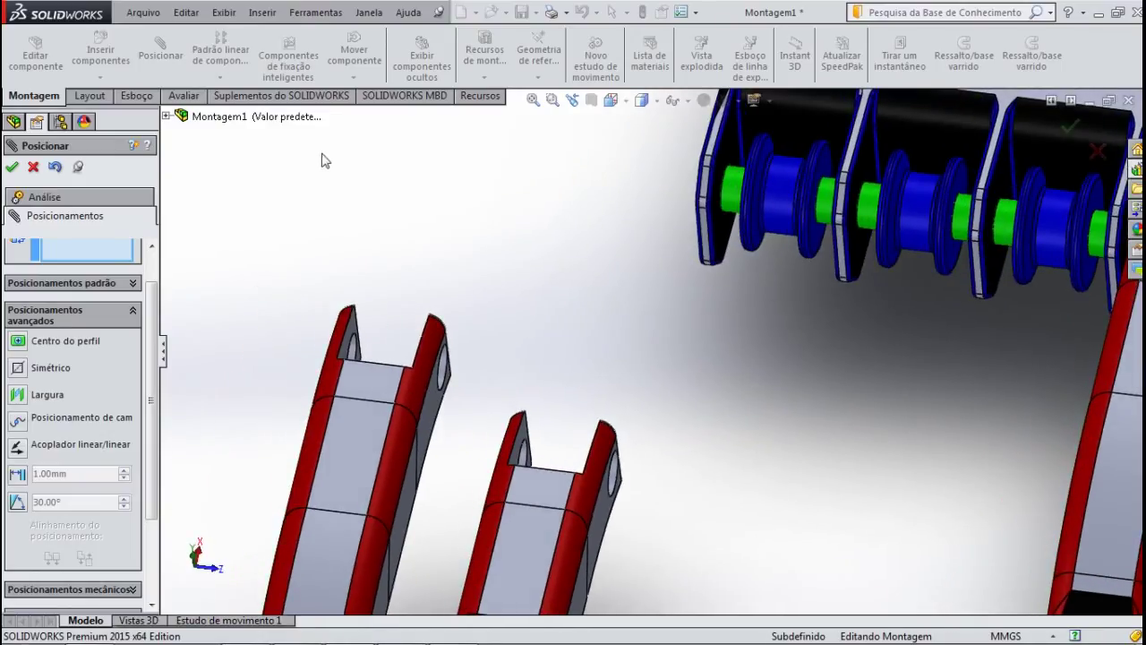
Start a Largura width mate for dedo1-2, trying its hinge hole edge as a selection.
click(22, 395)
scroll(483, 394, down, 2)
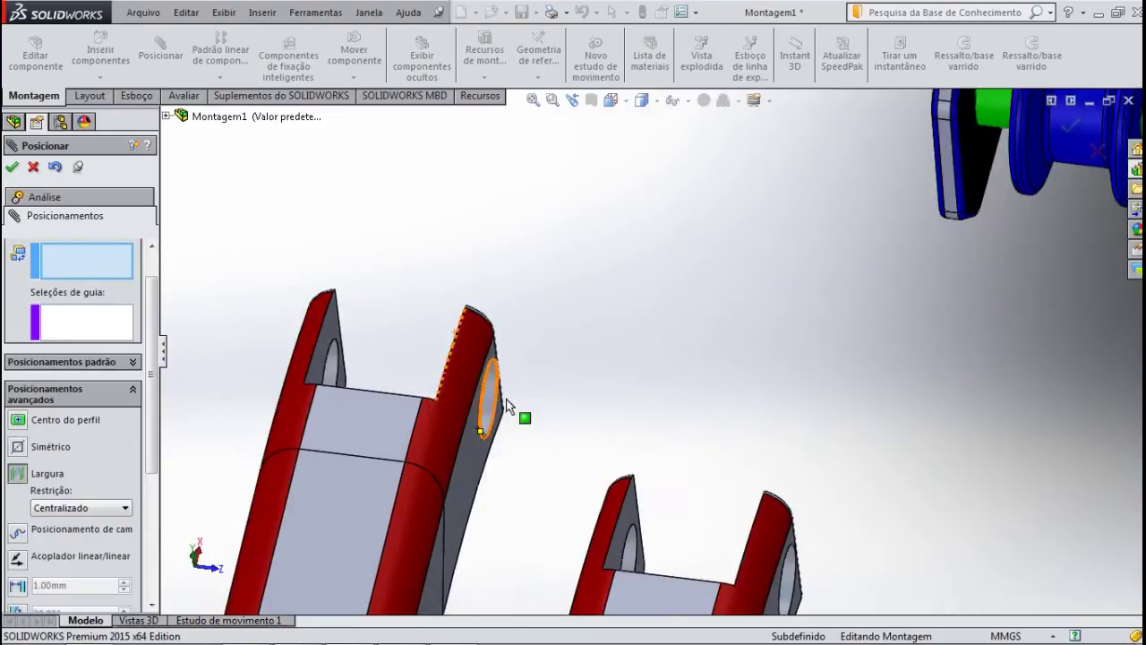
scroll(501, 412, down, 2)
click(497, 412)
scroll(563, 414, up, 2)
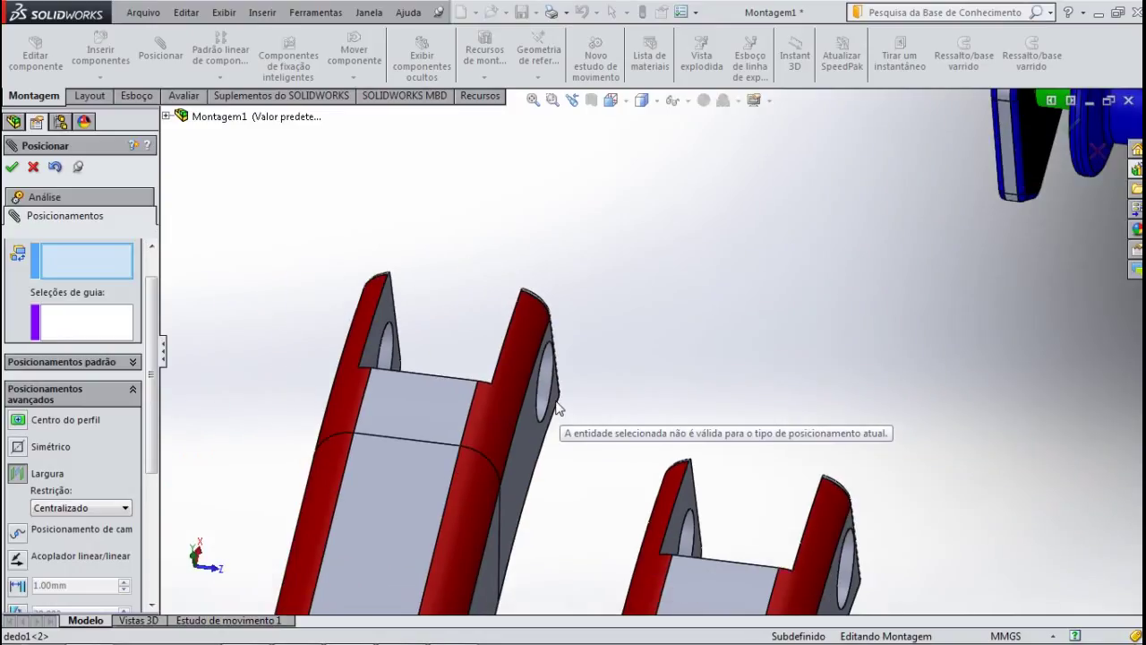
scroll(567, 392, down, 2)
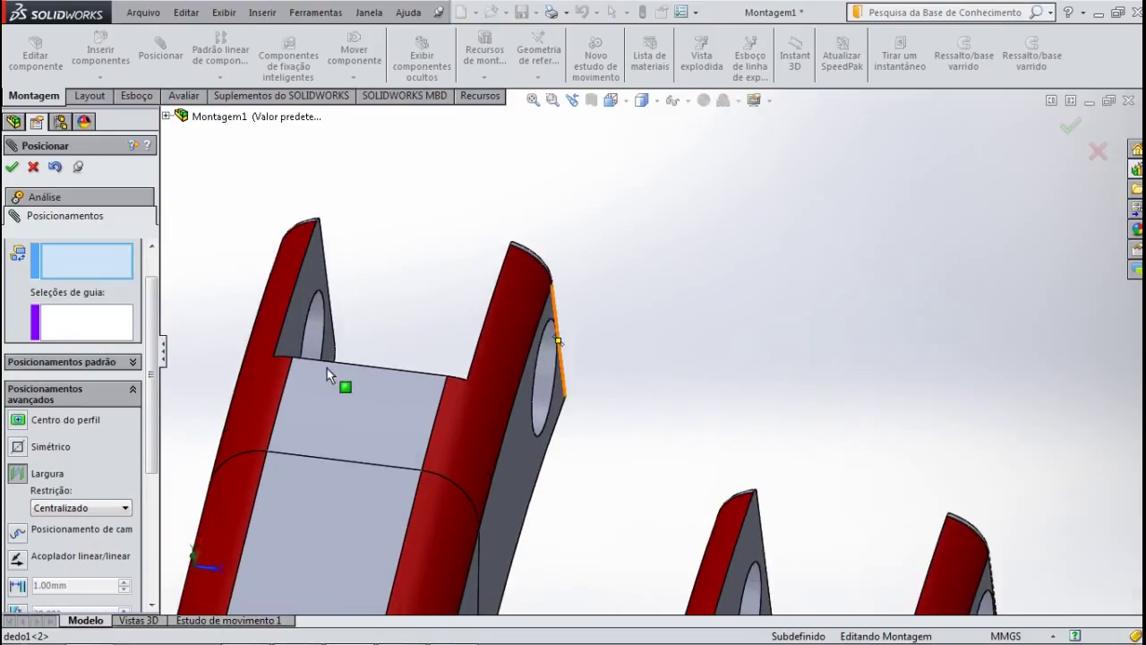
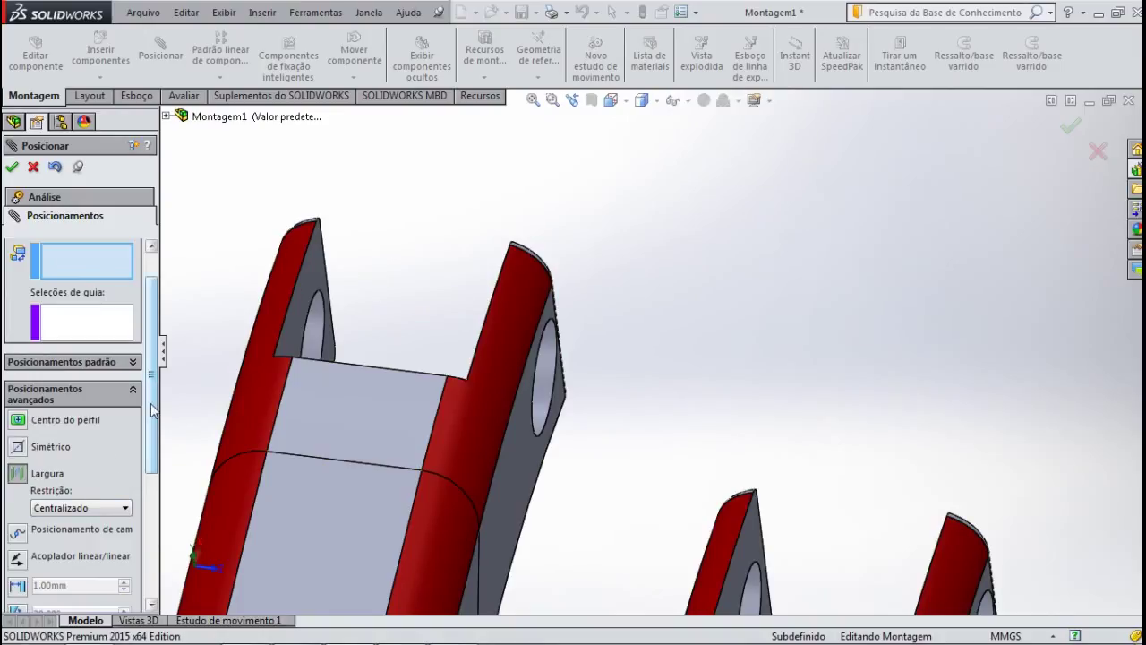
Hide the advanced width-mate options and restart the mate with standard mate types and empty selections.
scroll(152, 410, up, 2)
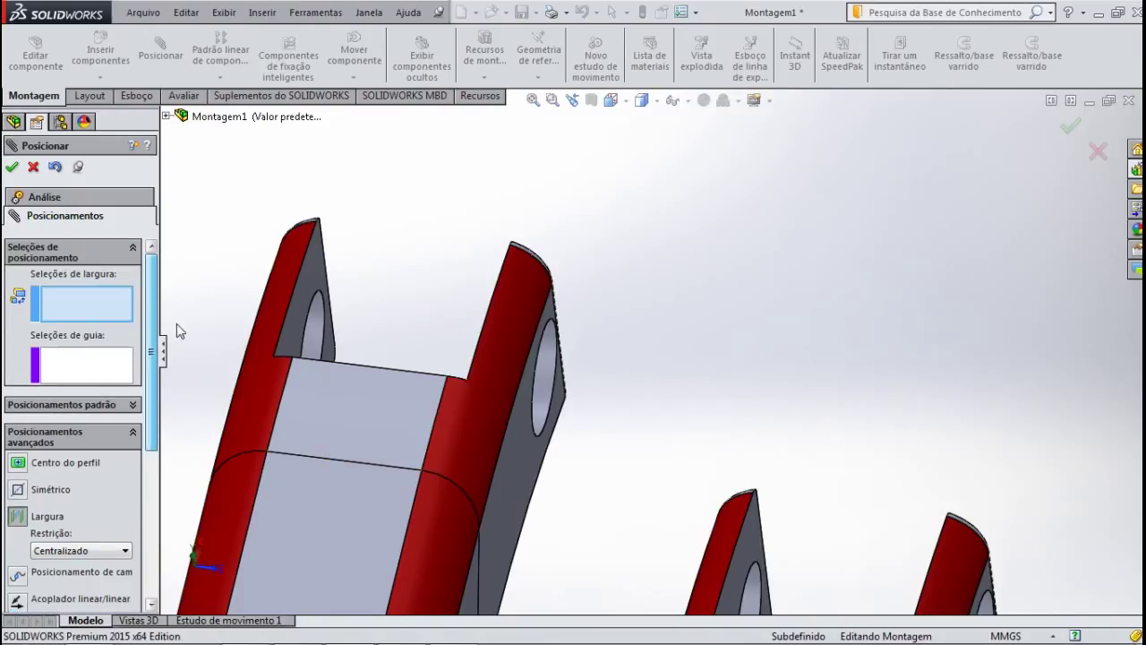
click(132, 251)
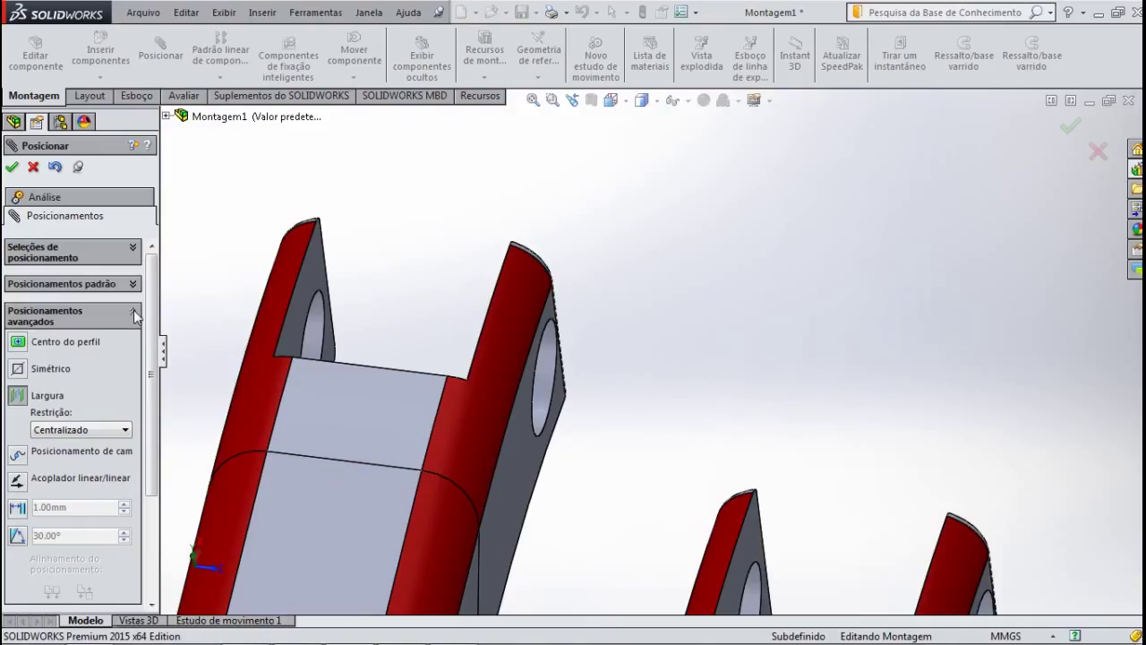
click(134, 314)
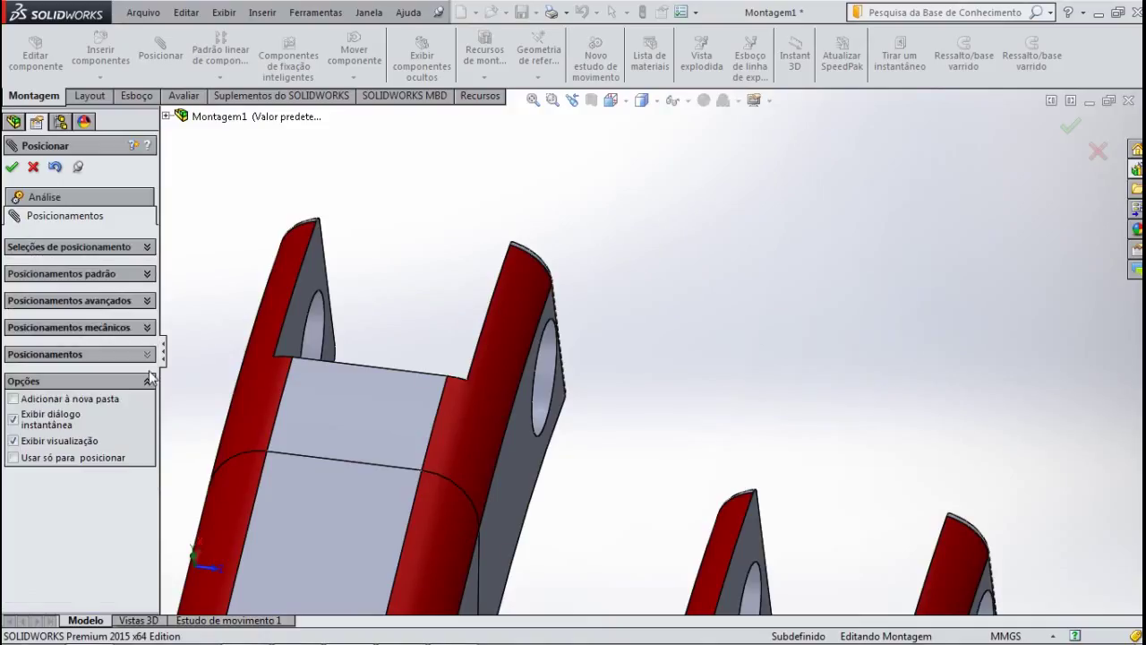
click(148, 249)
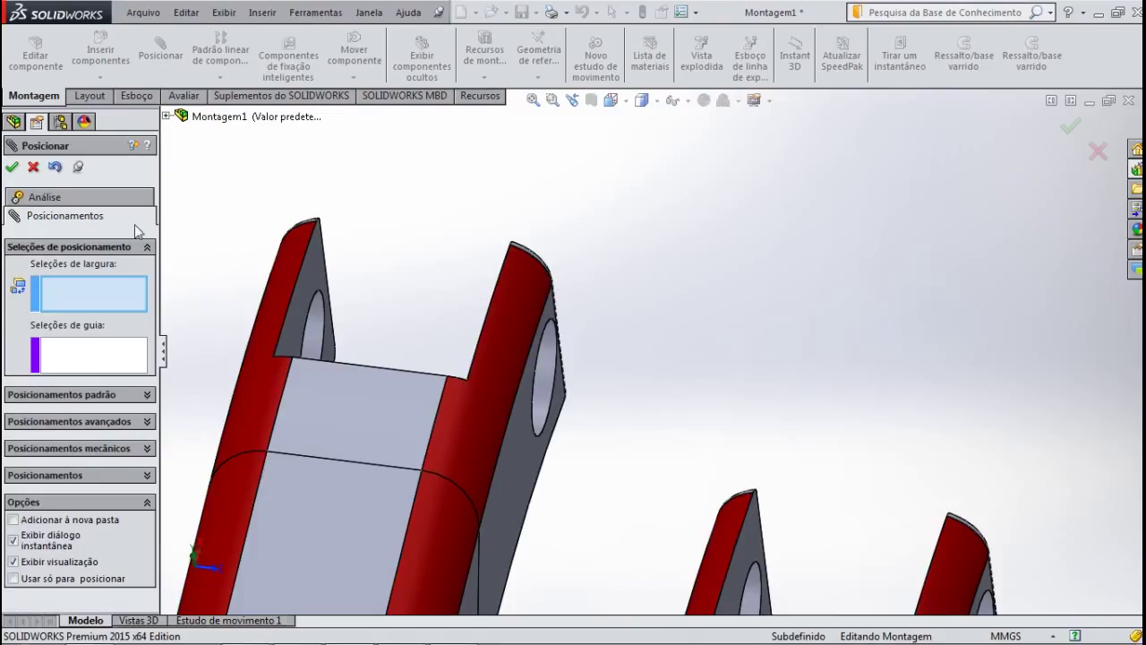
click(33, 168)
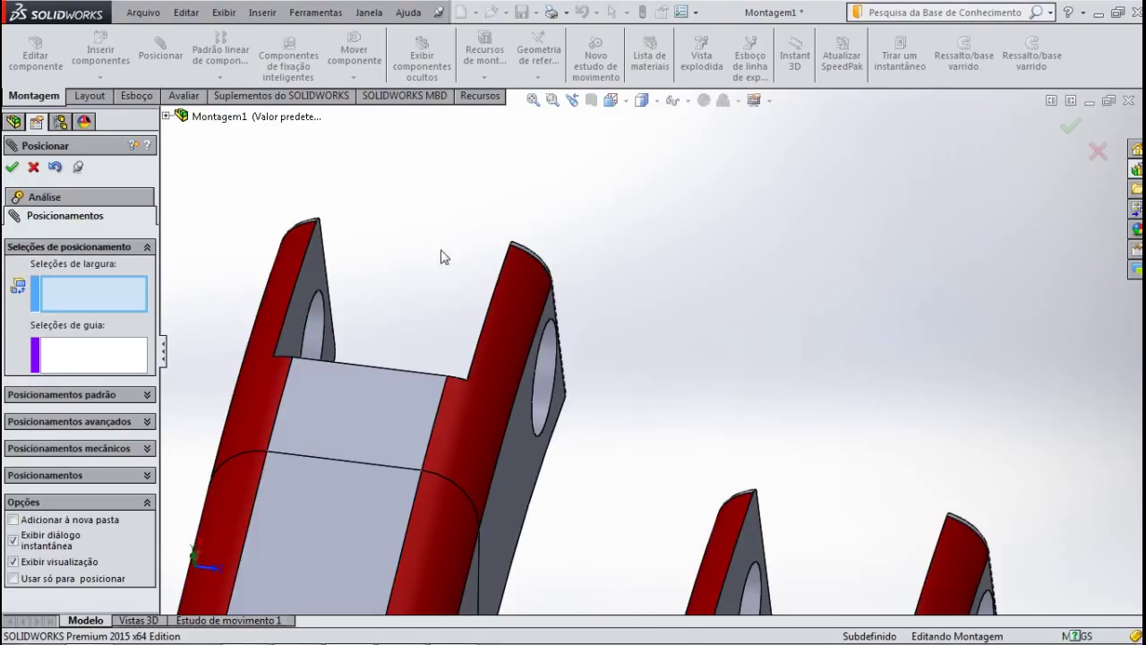
scroll(632, 299, up, 3)
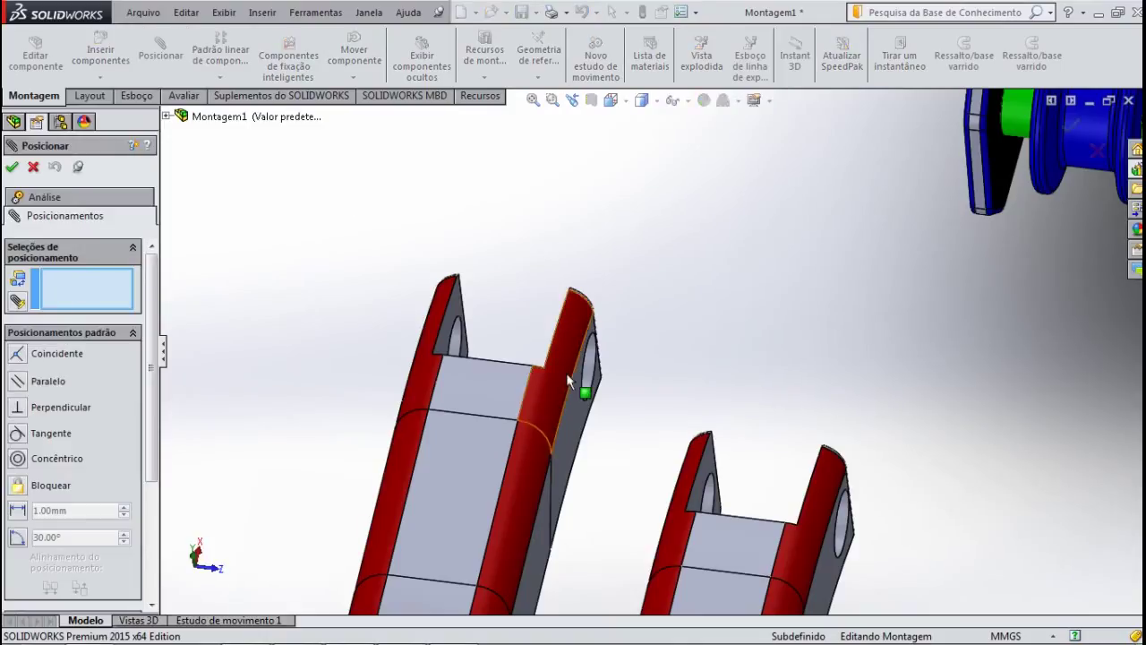
Mate the dedo1-2 hole concentric with the pino-1 pin face, creating Concêntrico9.
scroll(569, 374, down, 2)
scroll(573, 381, down, 1)
click(621, 394)
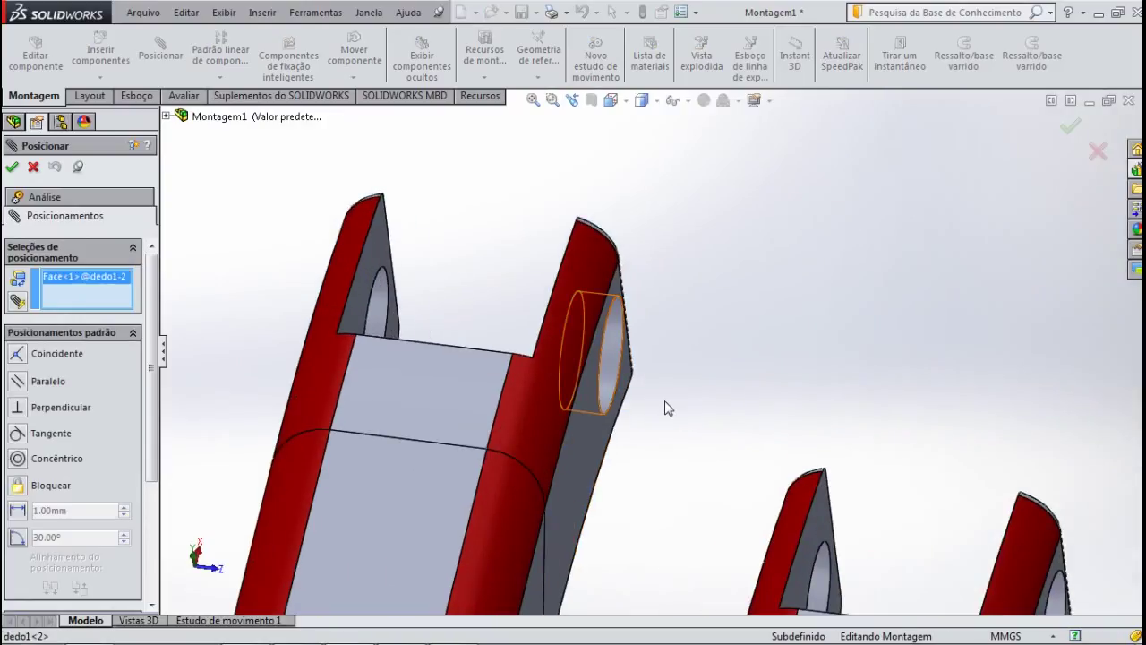
scroll(666, 409, up, 2)
scroll(664, 403, up, 2)
scroll(903, 213, down, 3)
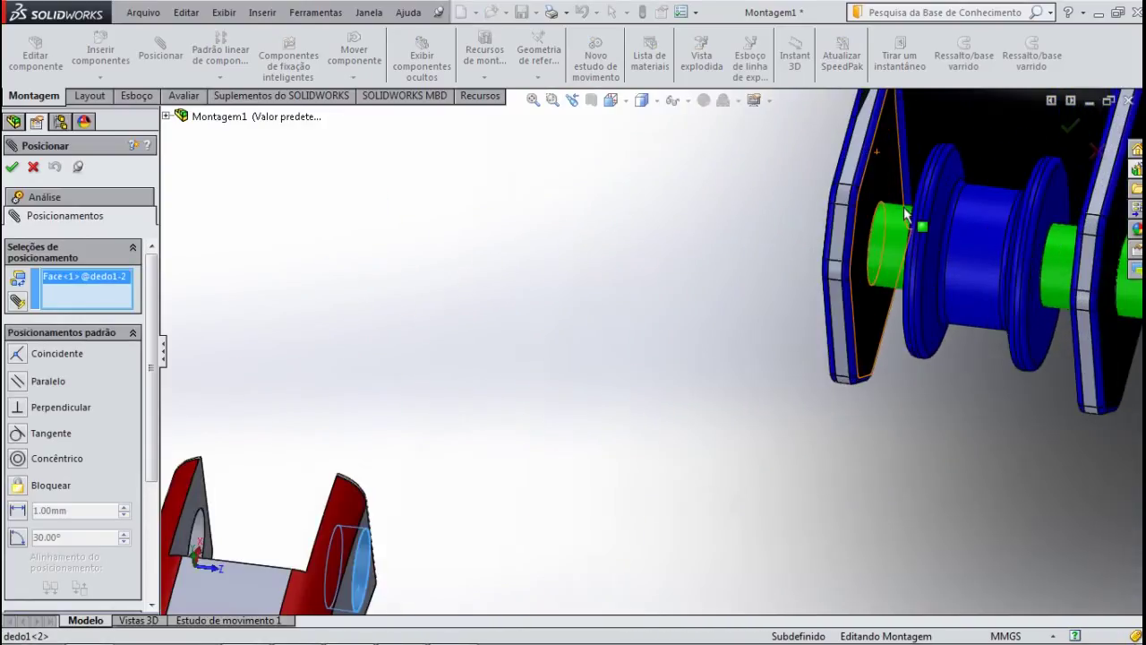
scroll(900, 210, down, 1)
click(873, 242)
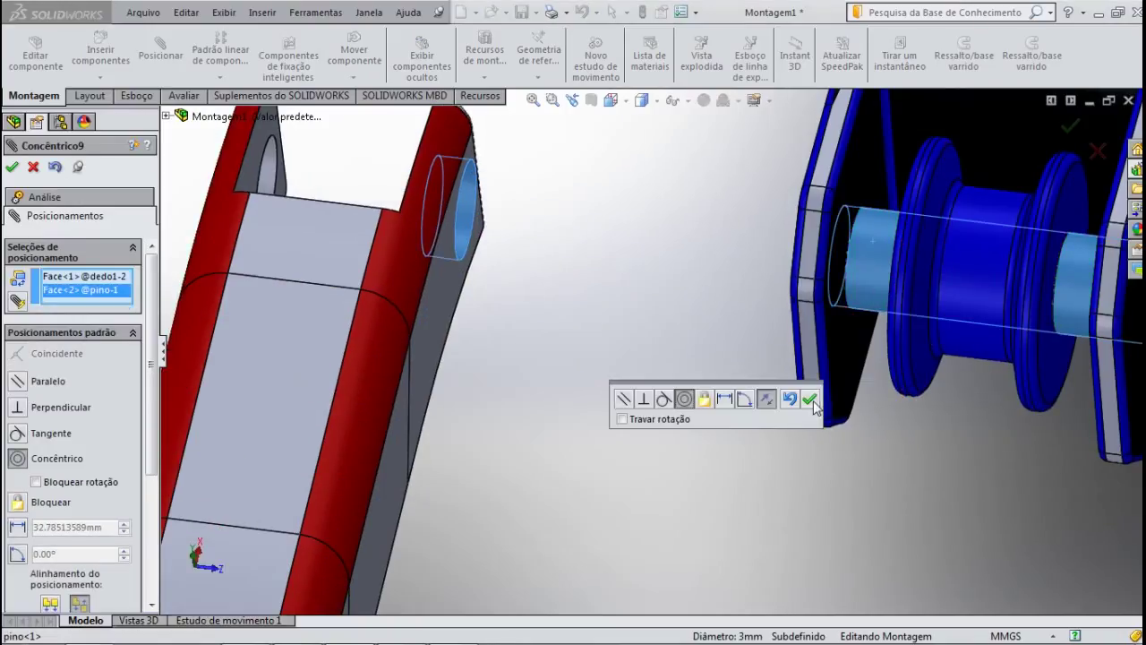
click(809, 400)
scroll(662, 416, up, 2)
Orbit to the finger links and select the hole face on link dedo1-1.
scroll(662, 415, up, 2)
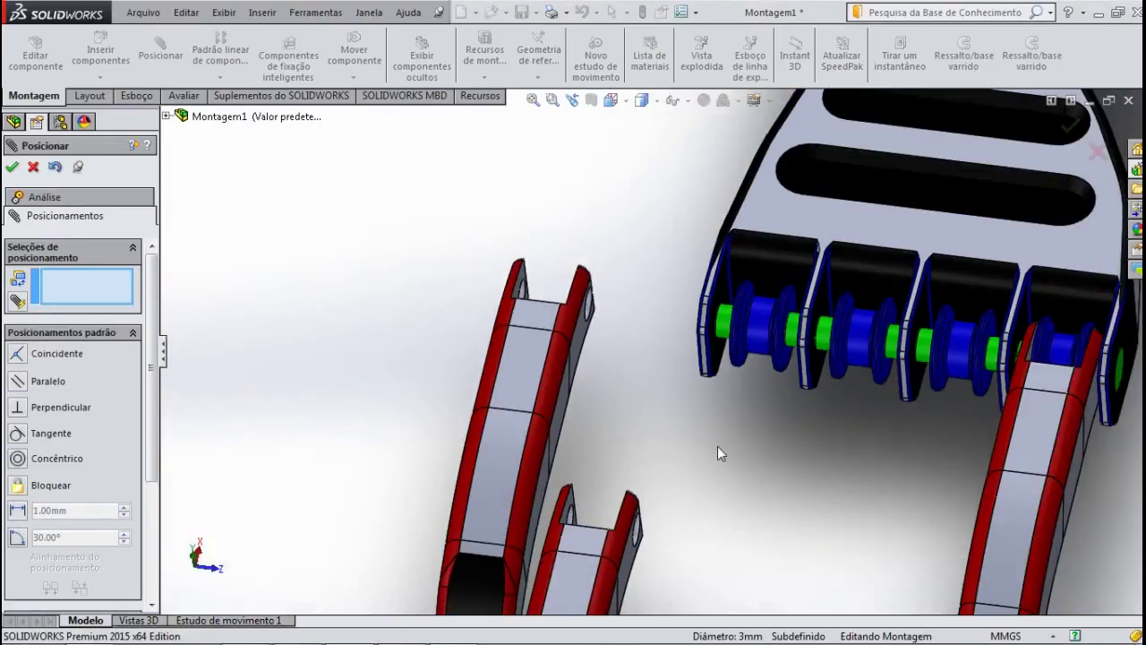
middle_drag(723, 430, 773, 442)
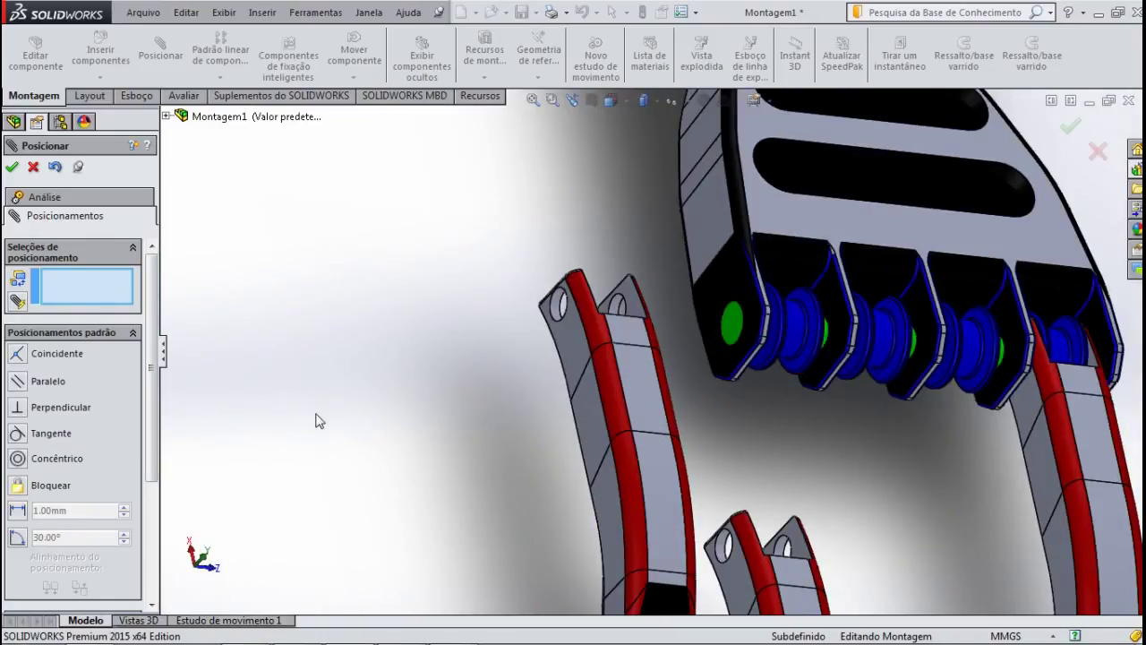
mouse_move(317, 420)
middle_down()
mouse_move(266, 394)
mouse_move(275, 370)
mouse_move(380, 403)
middle_up()
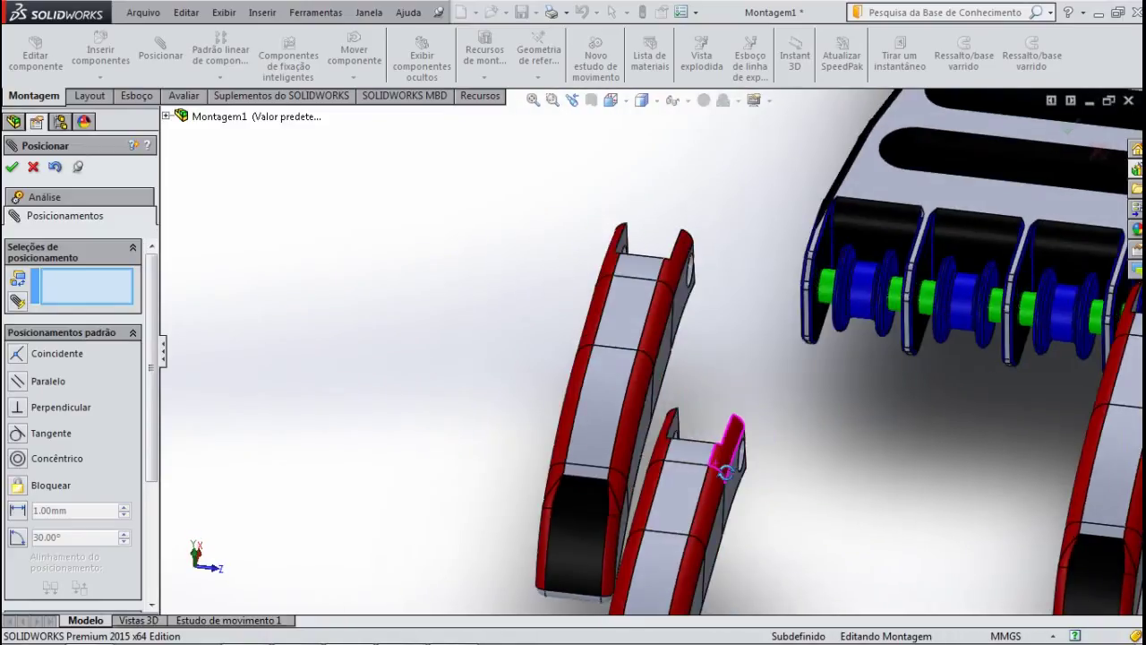
middle_drag(748, 475, 816, 441)
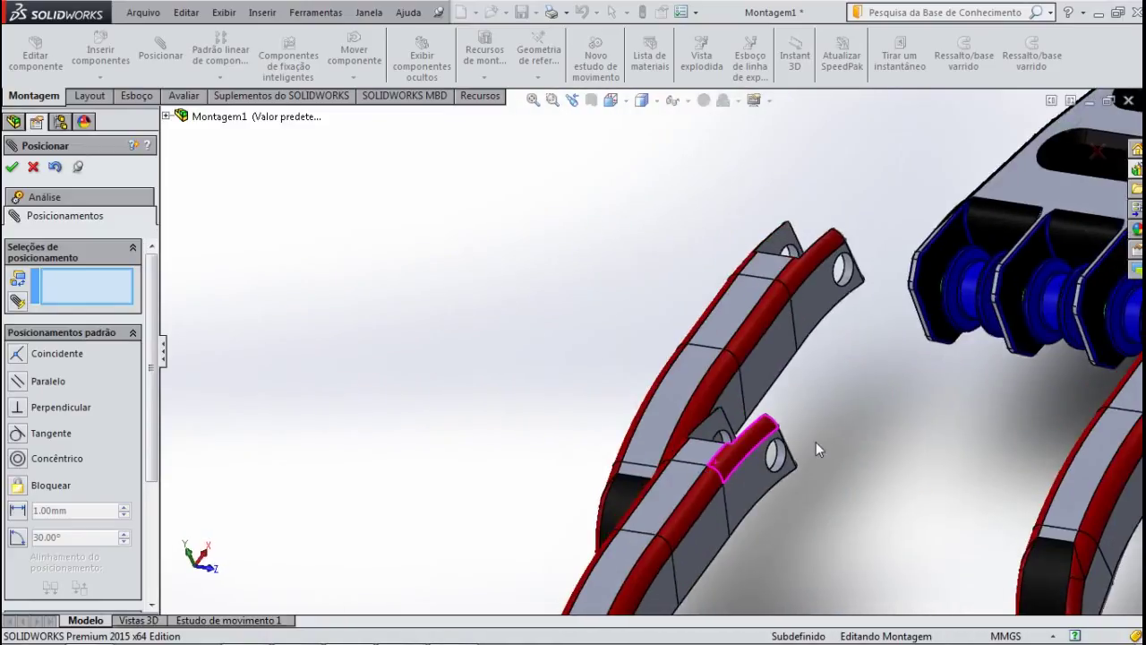
scroll(748, 449, down, 5)
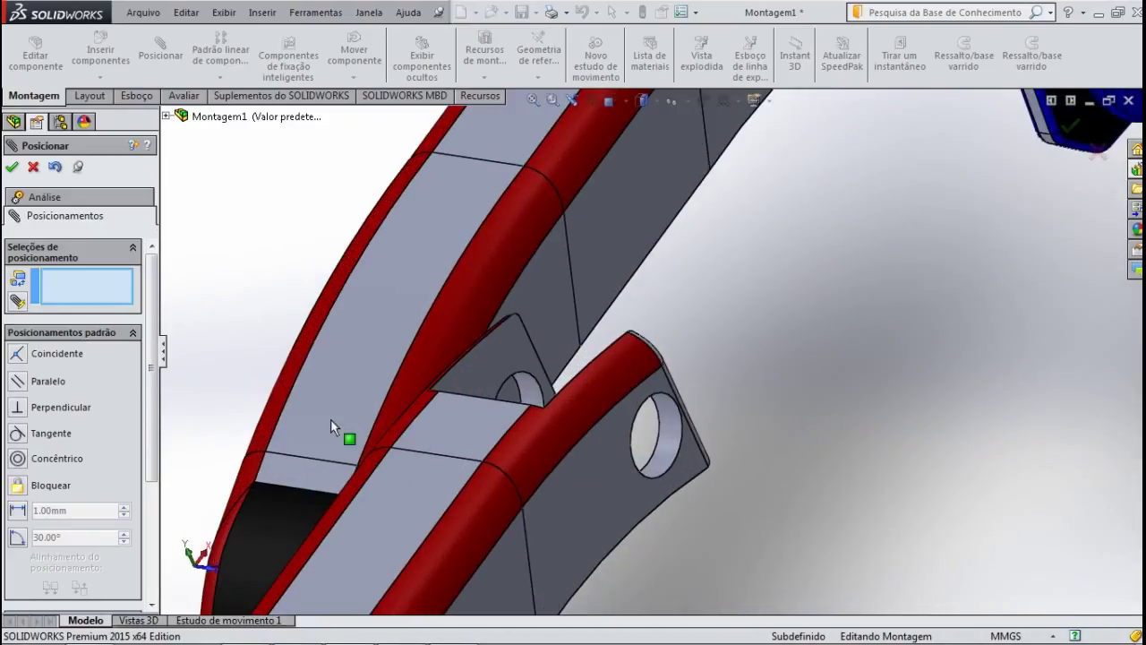
scroll(617, 479, down, 3)
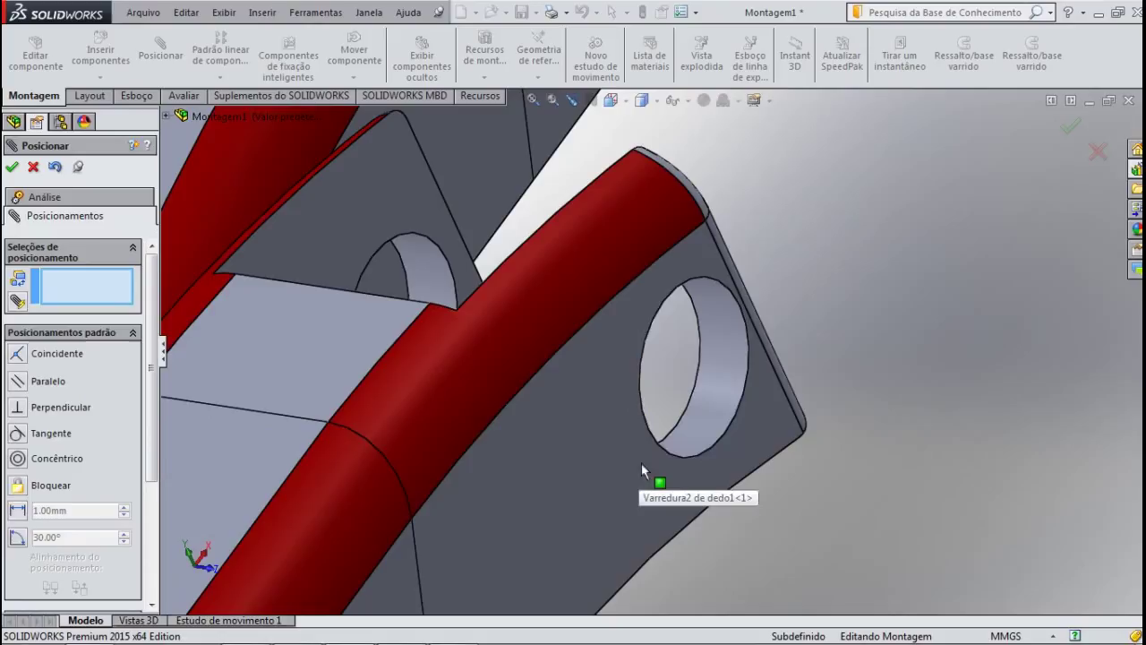
click(689, 443)
Select the pino-1 pin face and accept the concentric mate Concêntrico10.
scroll(773, 505, up, 3)
scroll(771, 491, up, 2)
scroll(788, 442, up, 2)
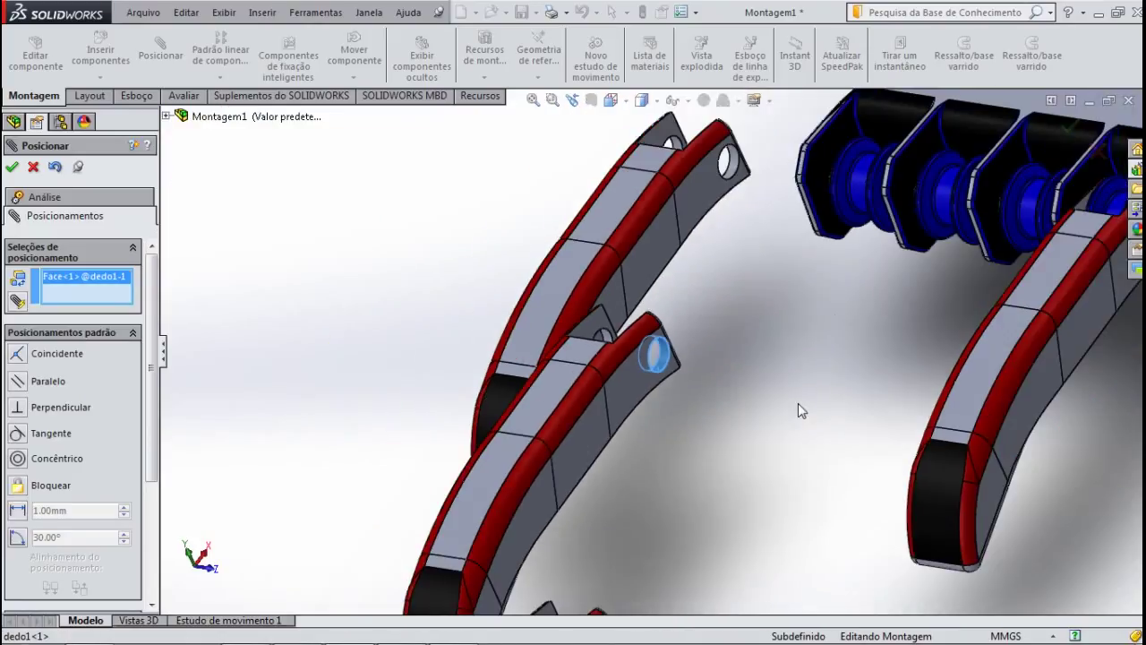
middle_drag(834, 315, 857, 404)
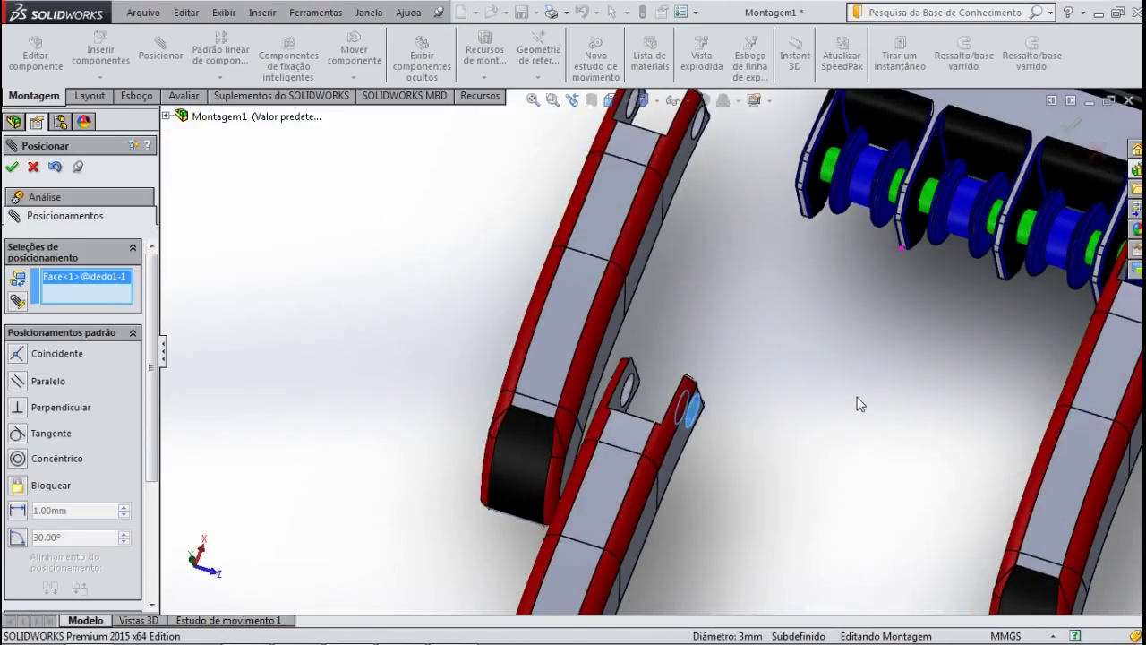
scroll(797, 344, down, 3)
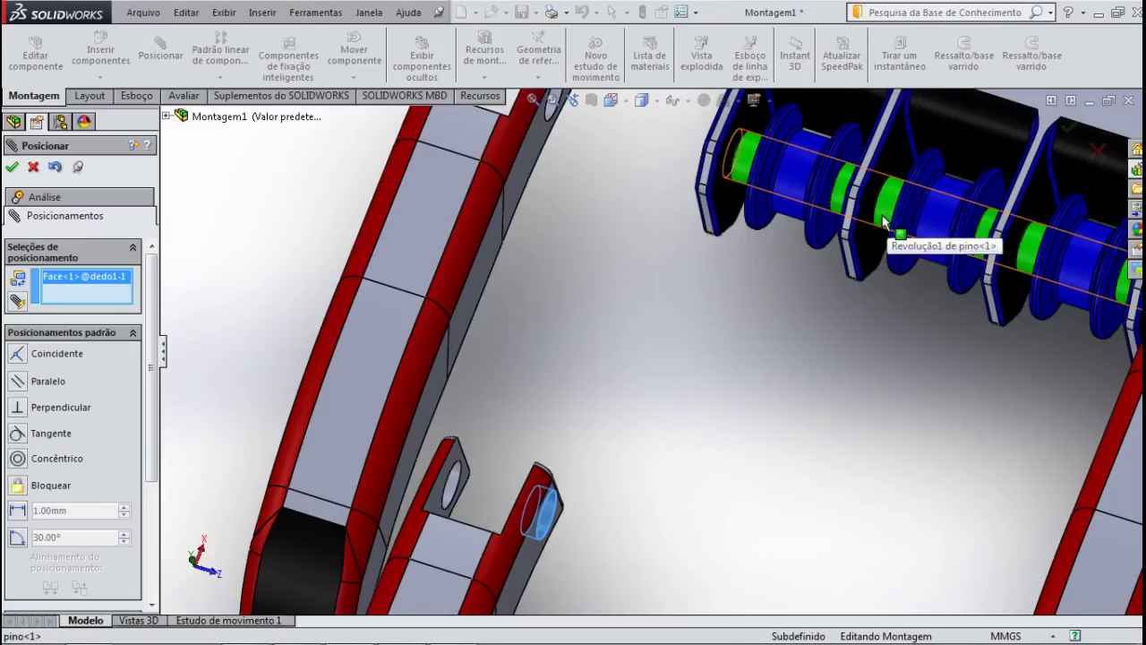
click(883, 222)
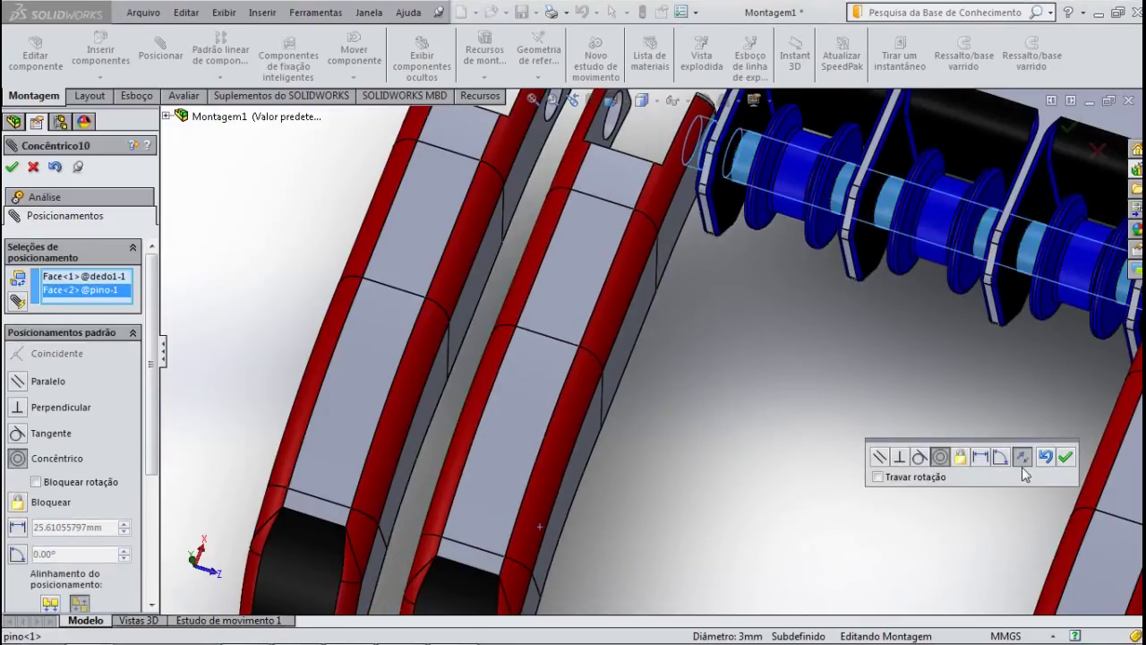
click(1066, 457)
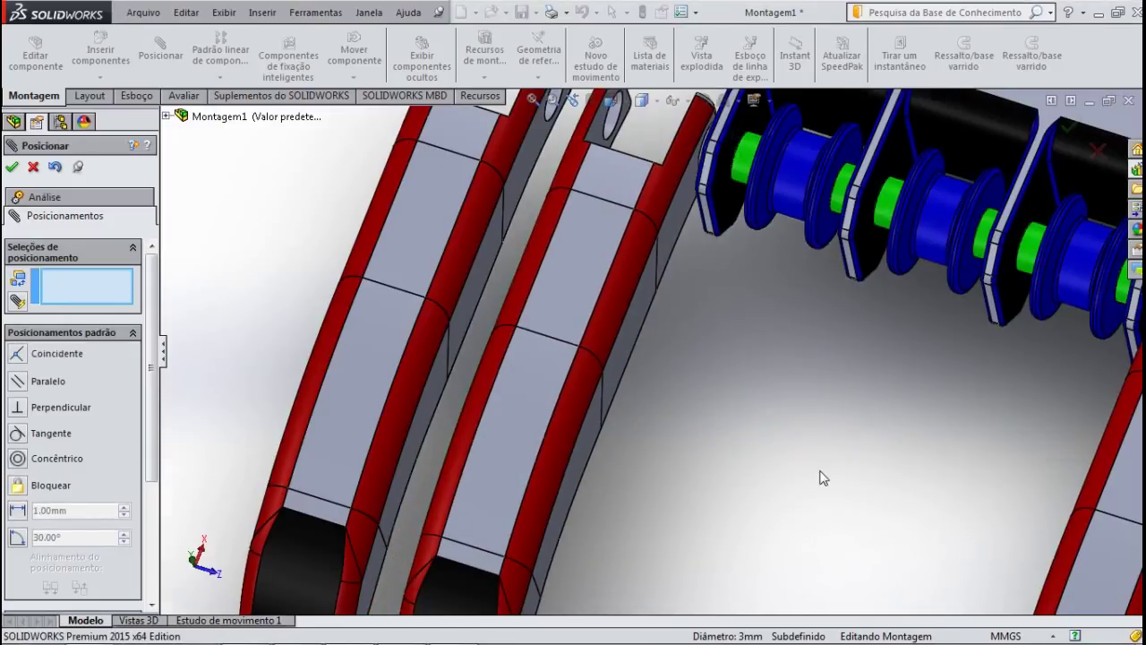
Orbit to the lower link and select the hole face on dedo1-4.
scroll(819, 474, up, 2)
scroll(811, 466, up, 2)
middle_drag(740, 487, 642, 573)
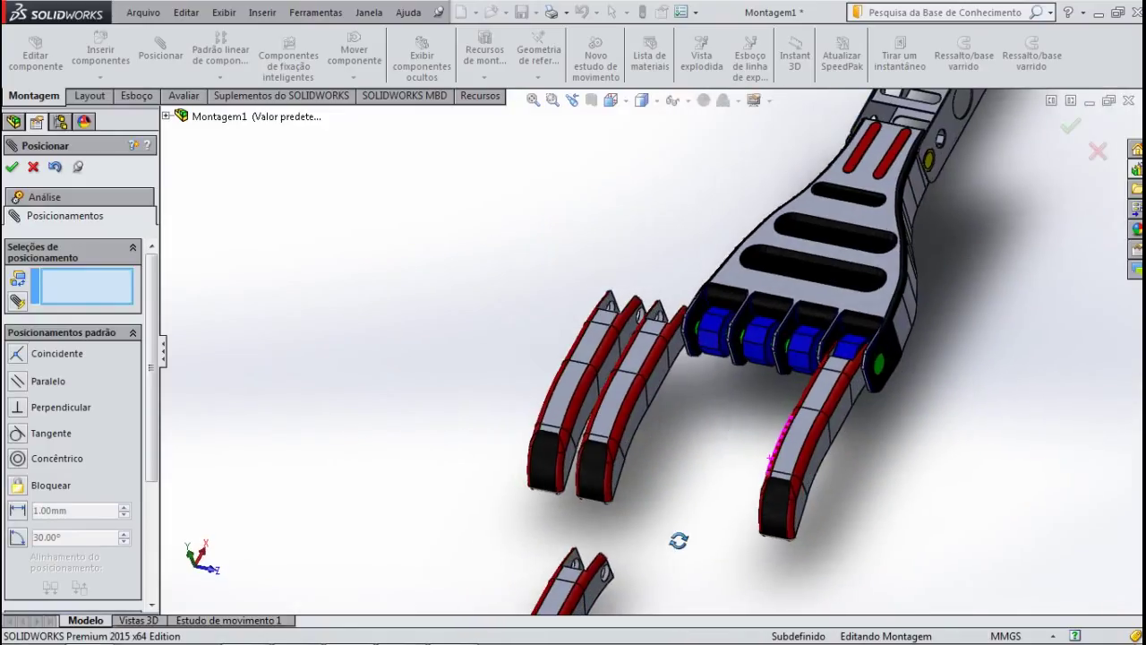
scroll(643, 582, down, 3)
scroll(555, 511, down, 3)
scroll(574, 469, down, 3)
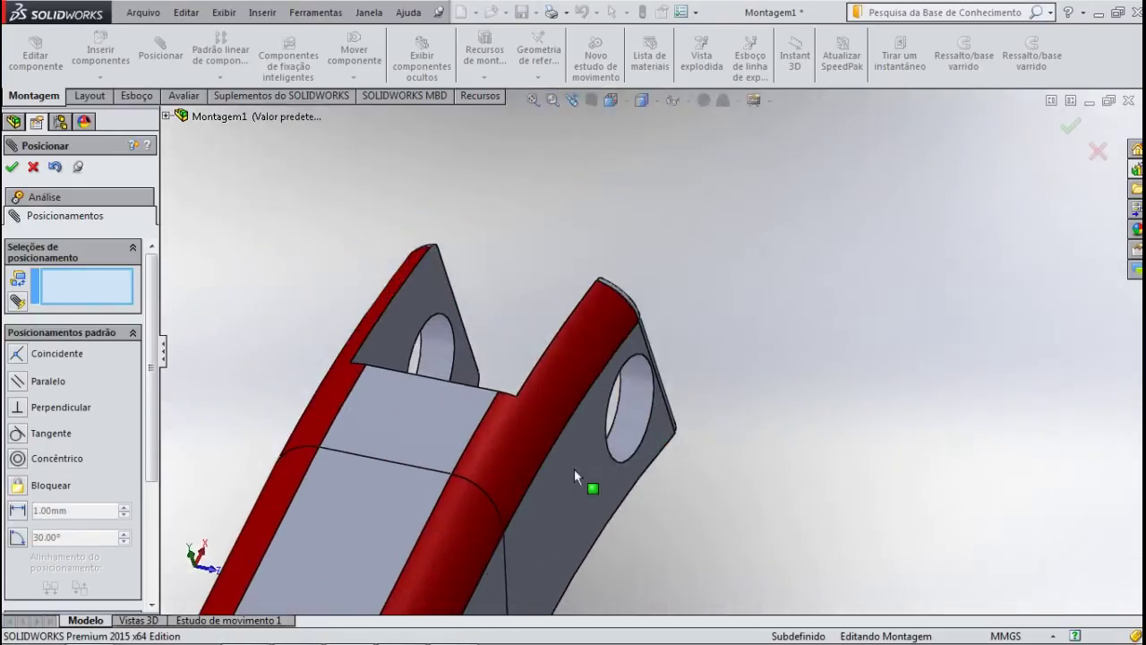
scroll(626, 430, down, 2)
click(663, 414)
Select the long pino-1 pin face and accept the concentric mate Concêntrico11.
scroll(761, 468, up, 2)
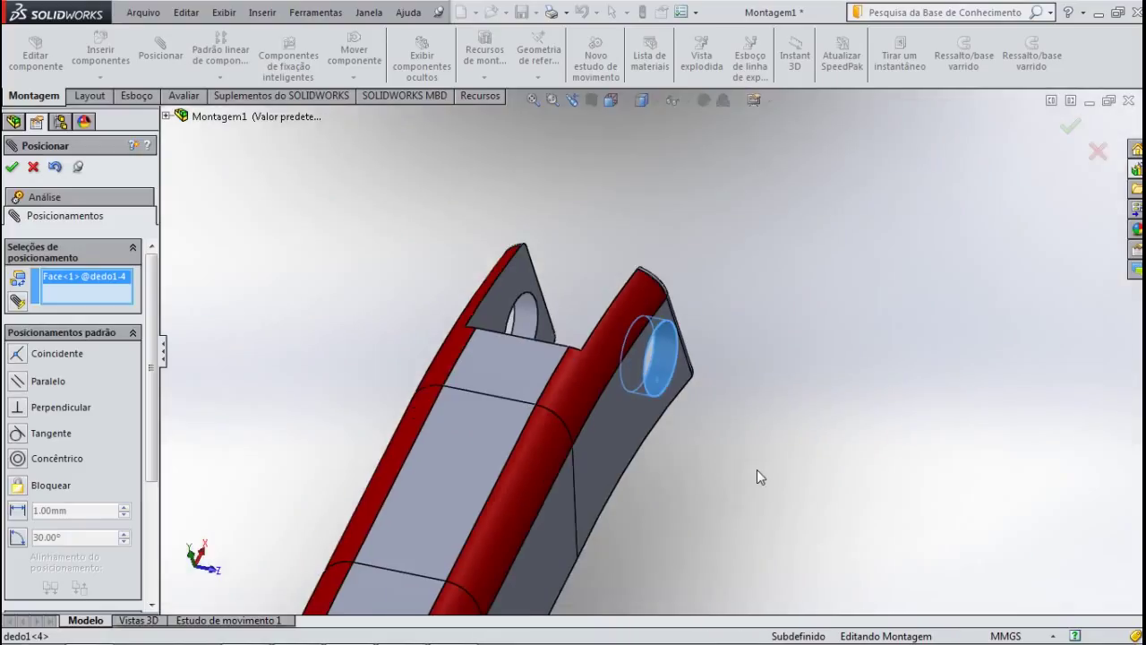
scroll(757, 470, up, 2)
scroll(762, 489, up, 2)
scroll(764, 491, up, 1)
middle_drag(768, 310, 759, 206)
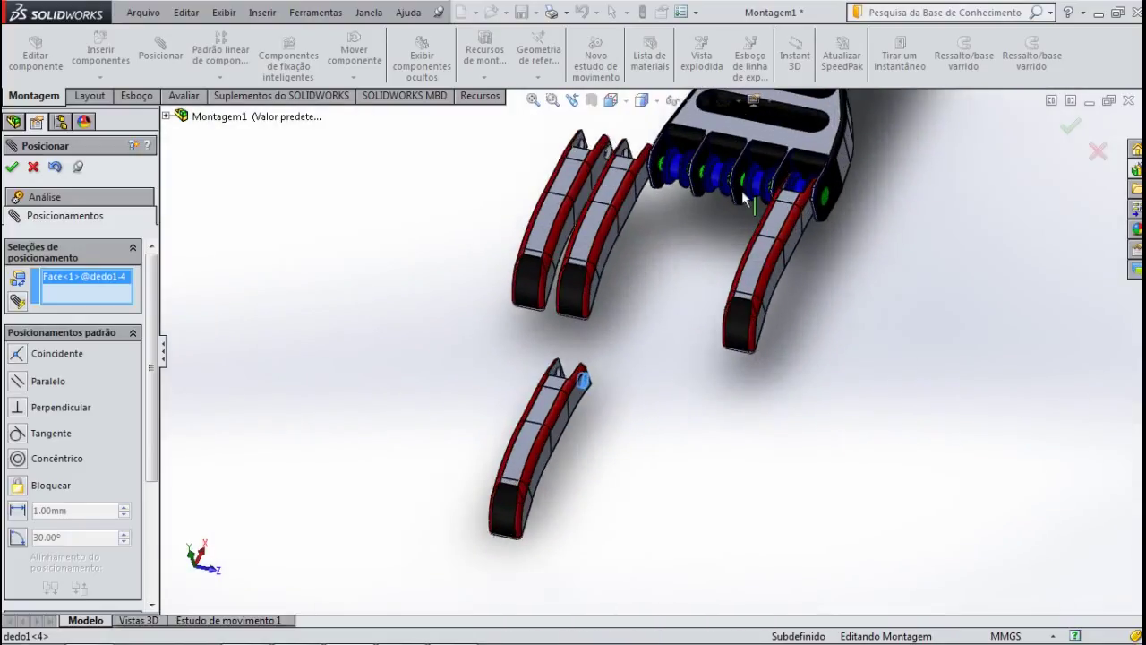
scroll(743, 183, down, 2)
scroll(727, 206, down, 3)
scroll(715, 226, down, 1)
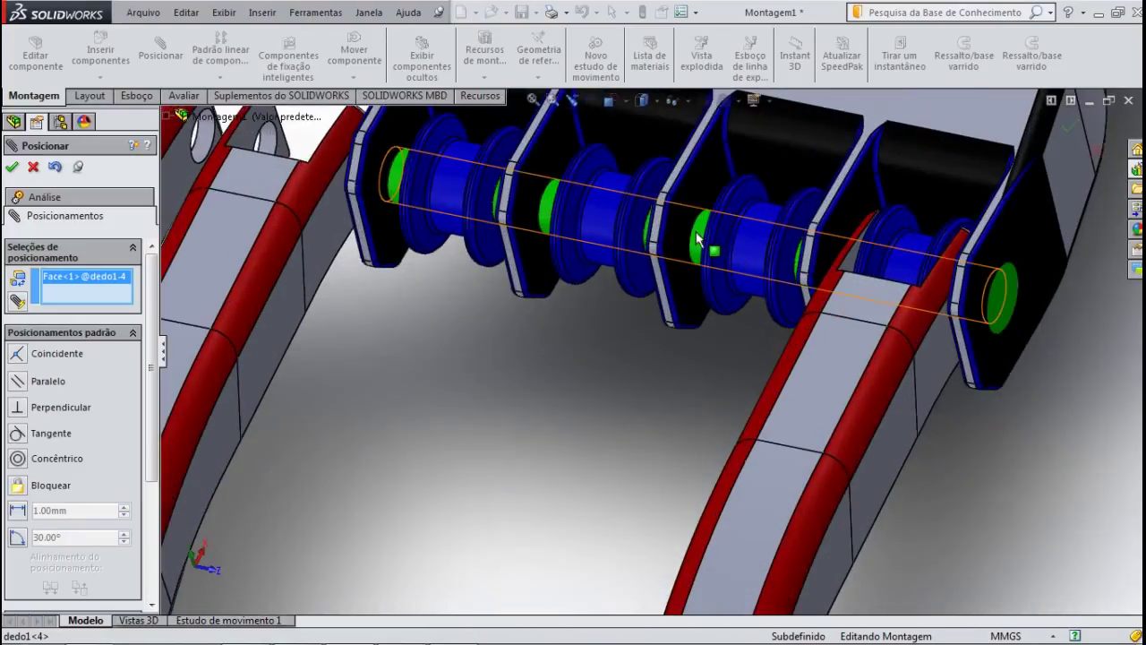
click(698, 240)
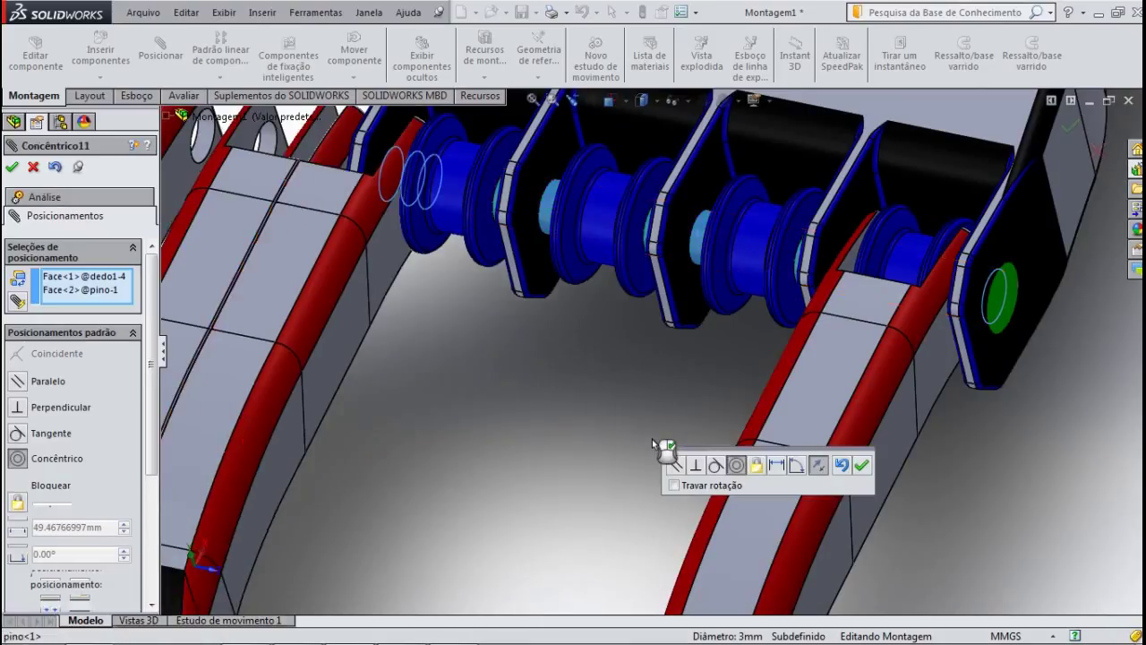
click(862, 465)
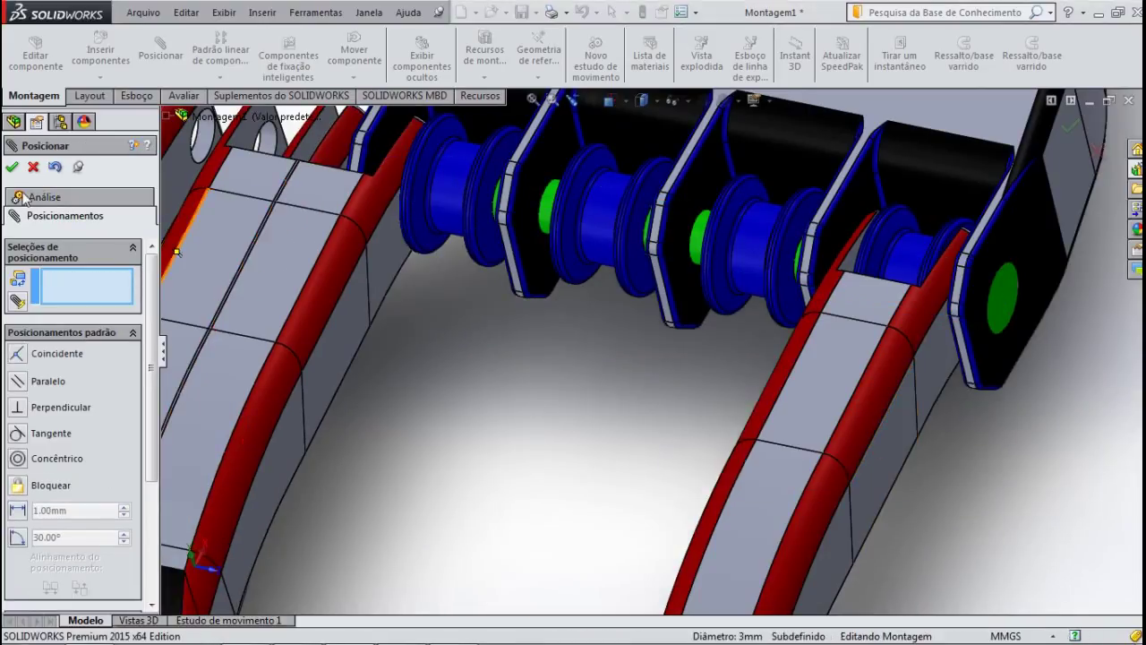
Clear a stray face selection and switch the mate type to the Width advanced mate.
click(257, 312)
mouse_move(373, 351)
middle_down()
mouse_move(437, 367)
mouse_move(569, 438)
mouse_move(564, 489)
mouse_move(588, 516)
mouse_move(584, 537)
mouse_move(604, 527)
mouse_move(527, 451)
middle_up()
click(465, 475)
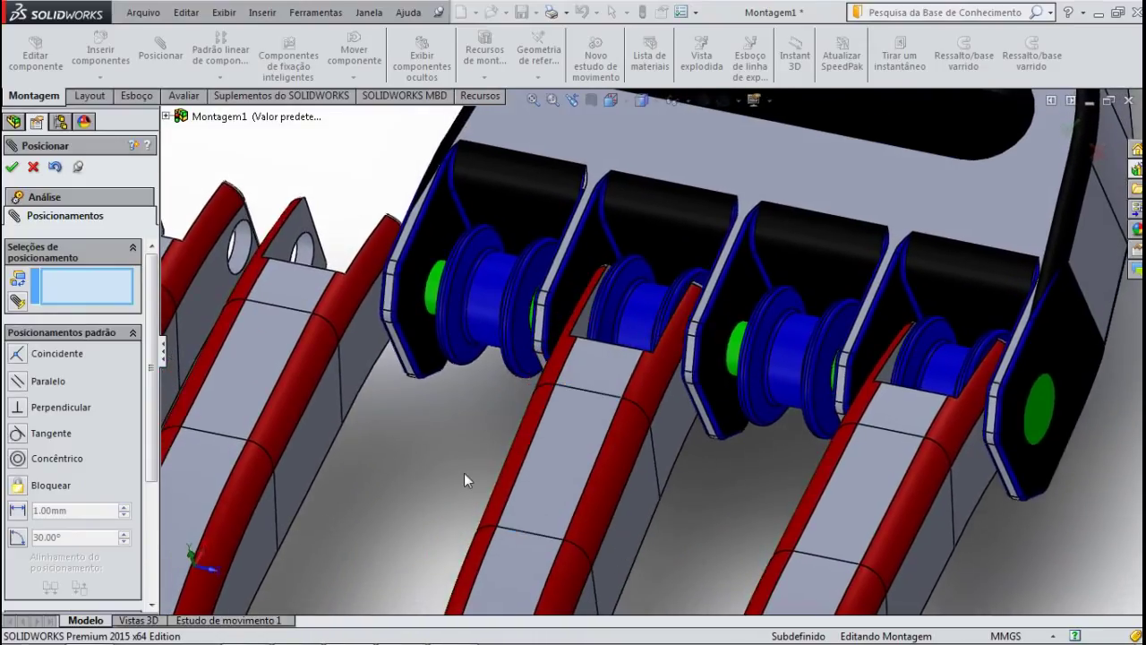
click(133, 332)
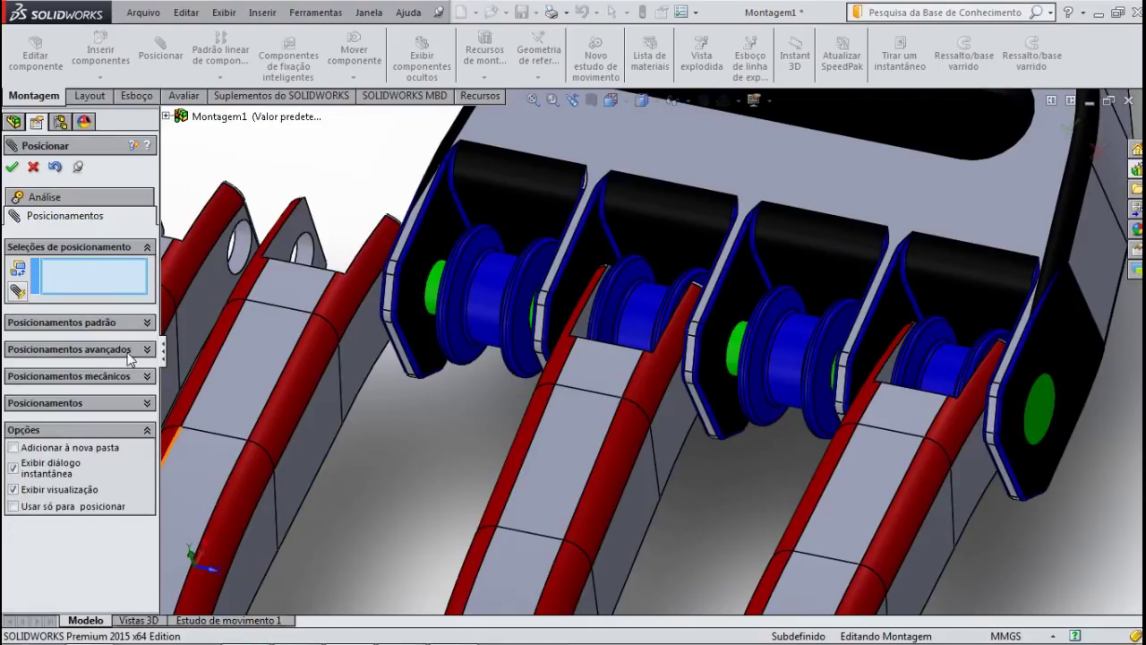
click(131, 354)
click(18, 326)
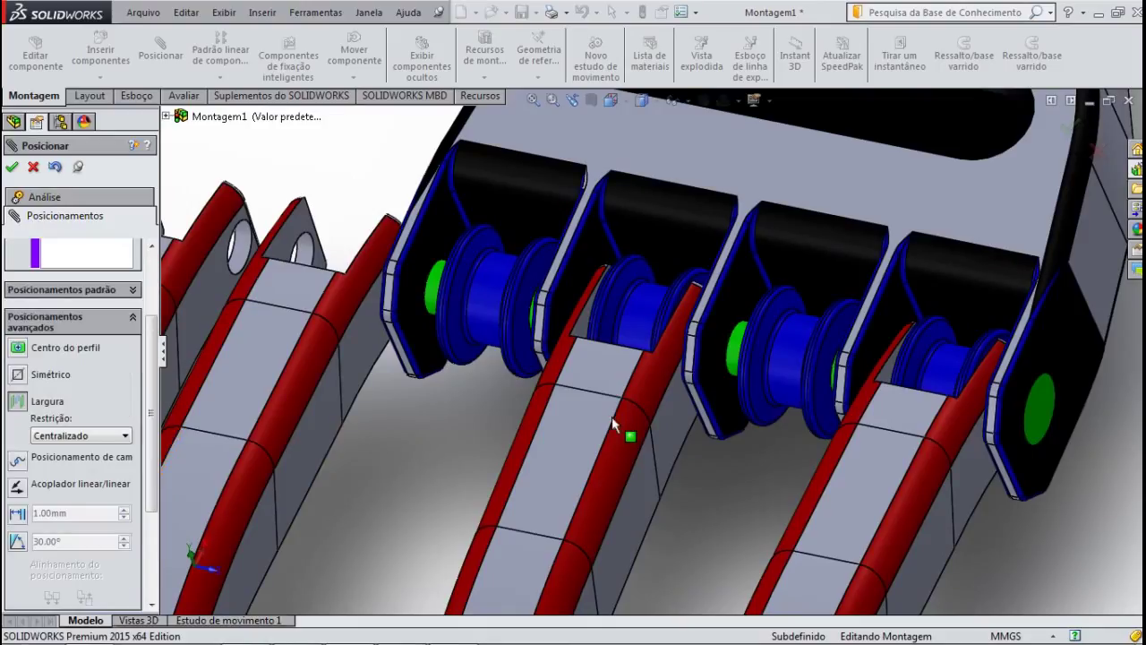
Centre the first finger link's two side faces between the palm bracket's guide faces.
click(674, 434)
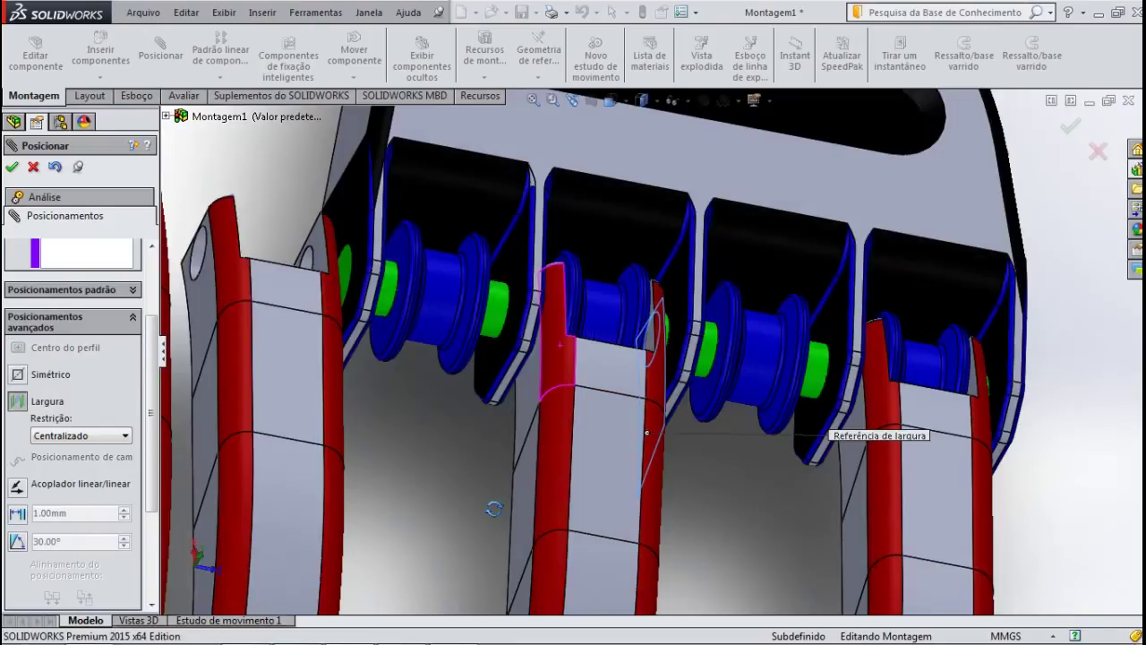
middle_drag(425, 496, 531, 439)
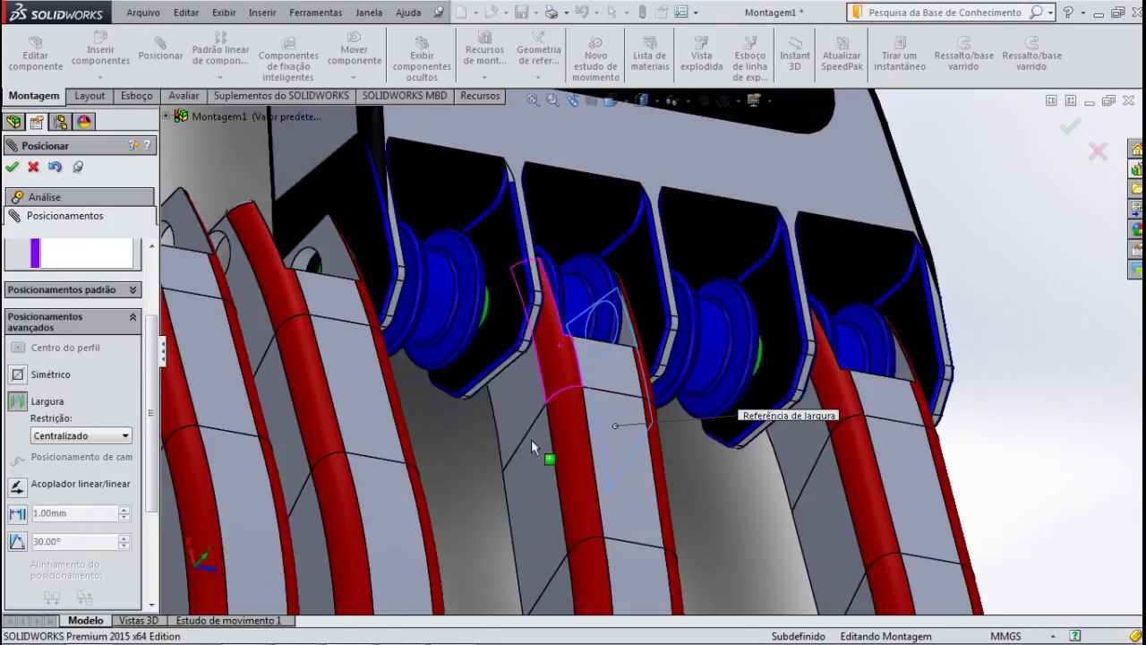
click(522, 385)
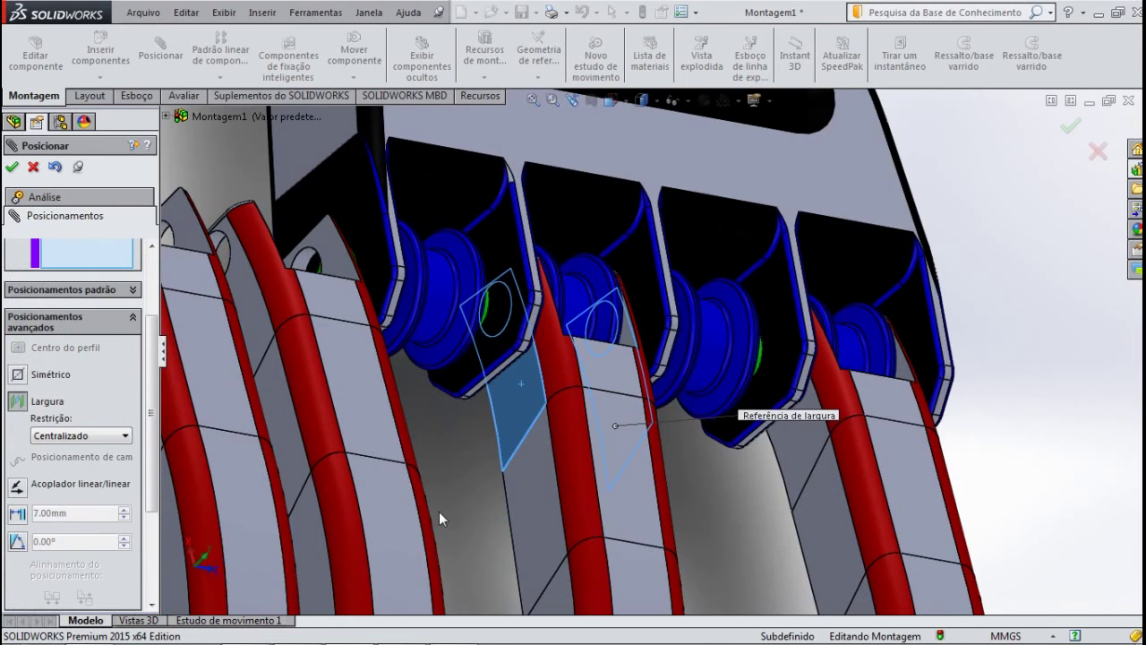
middle_drag(438, 511, 401, 504)
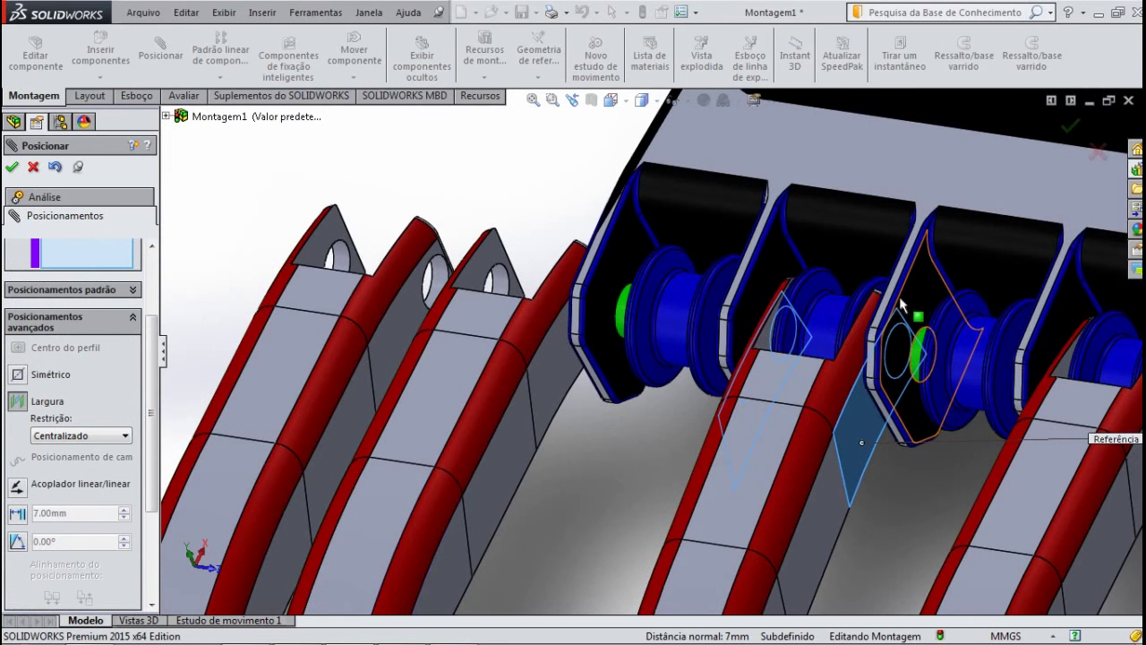
click(915, 301)
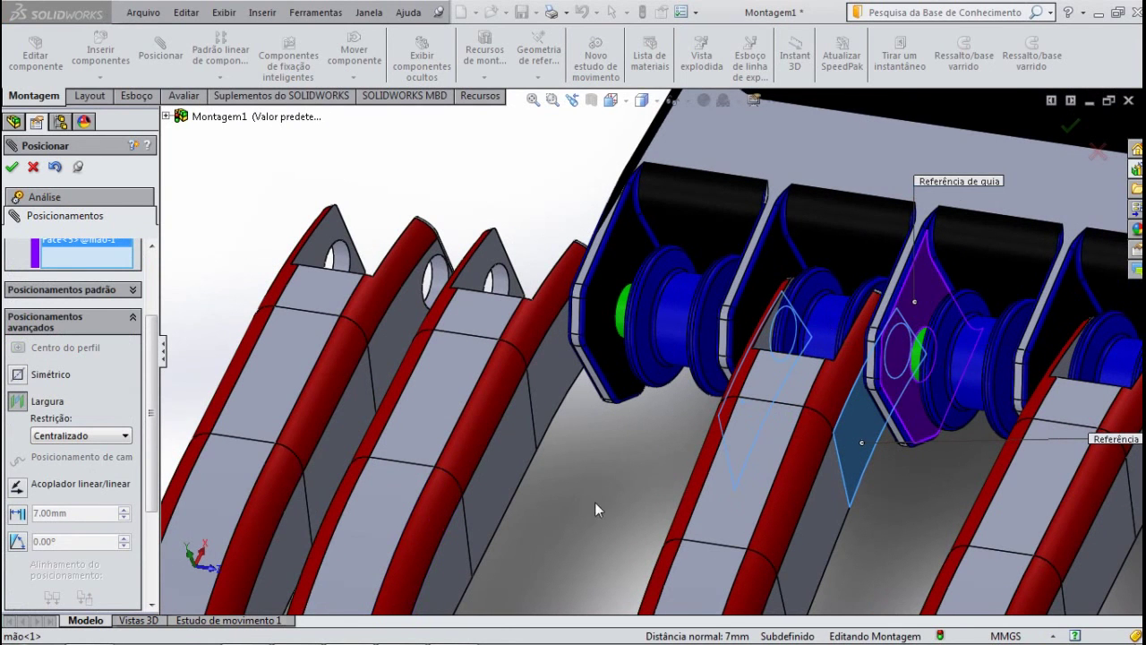
middle_drag(595, 509, 573, 484)
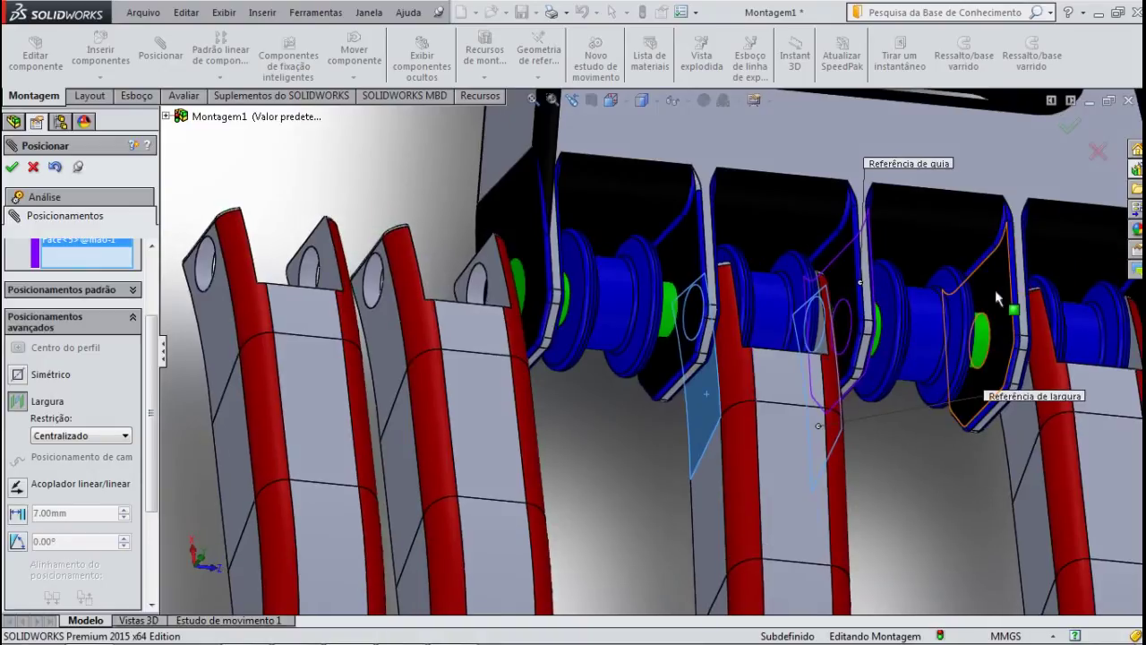
click(997, 299)
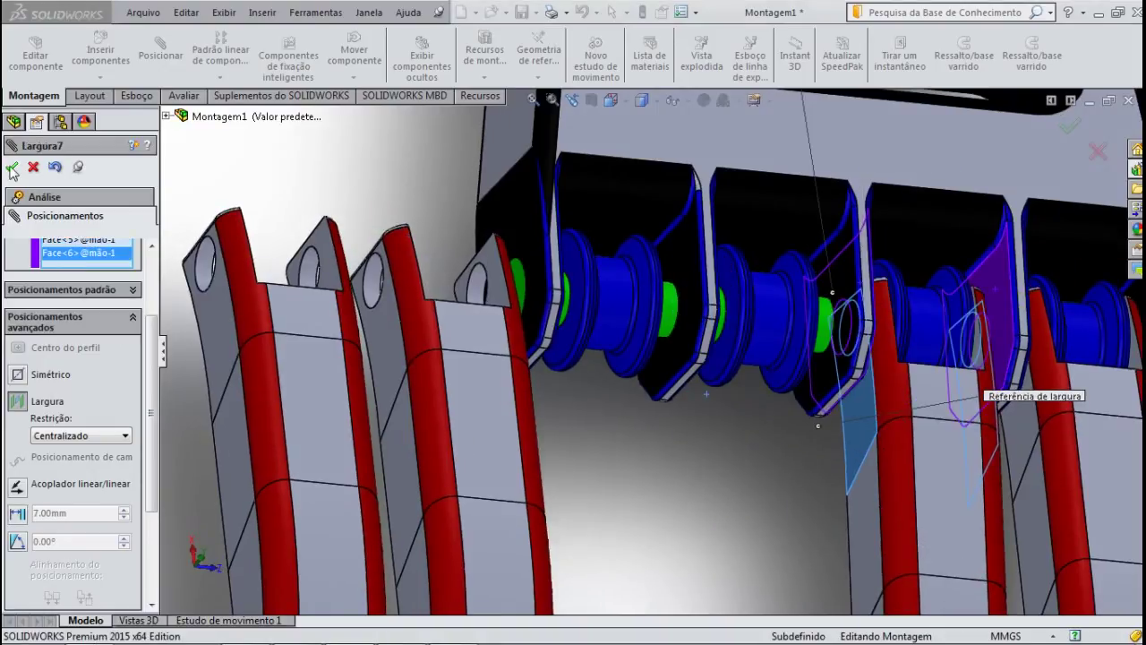
key(Return)
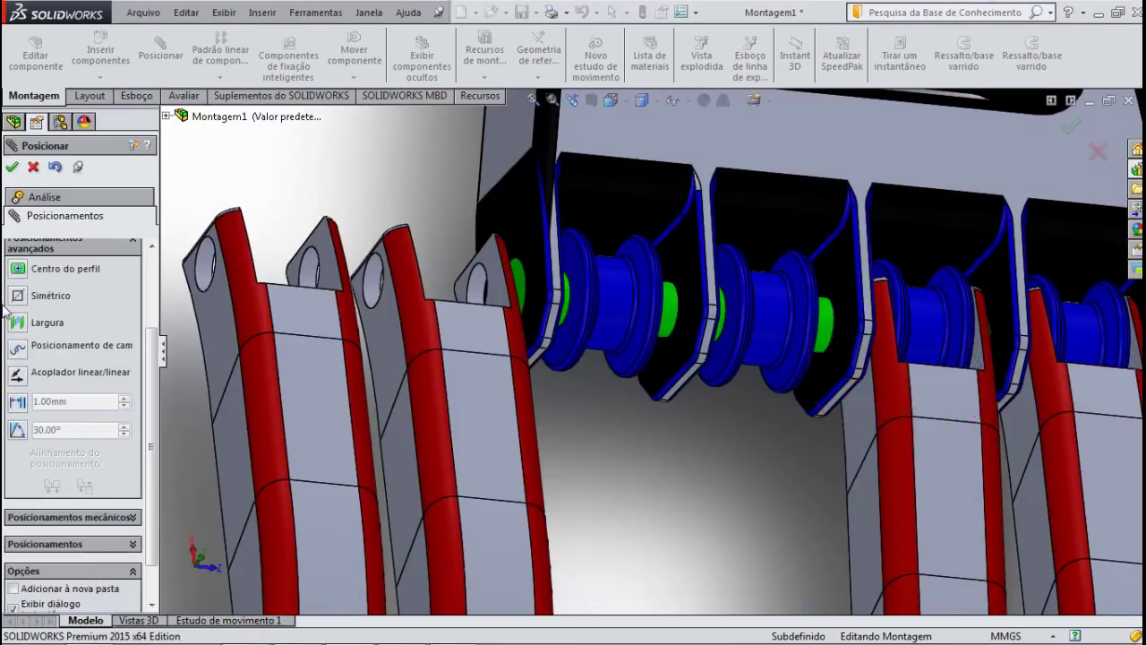
Centre the next finger link between its palm bracket faces with width mate Largura8.
click(18, 323)
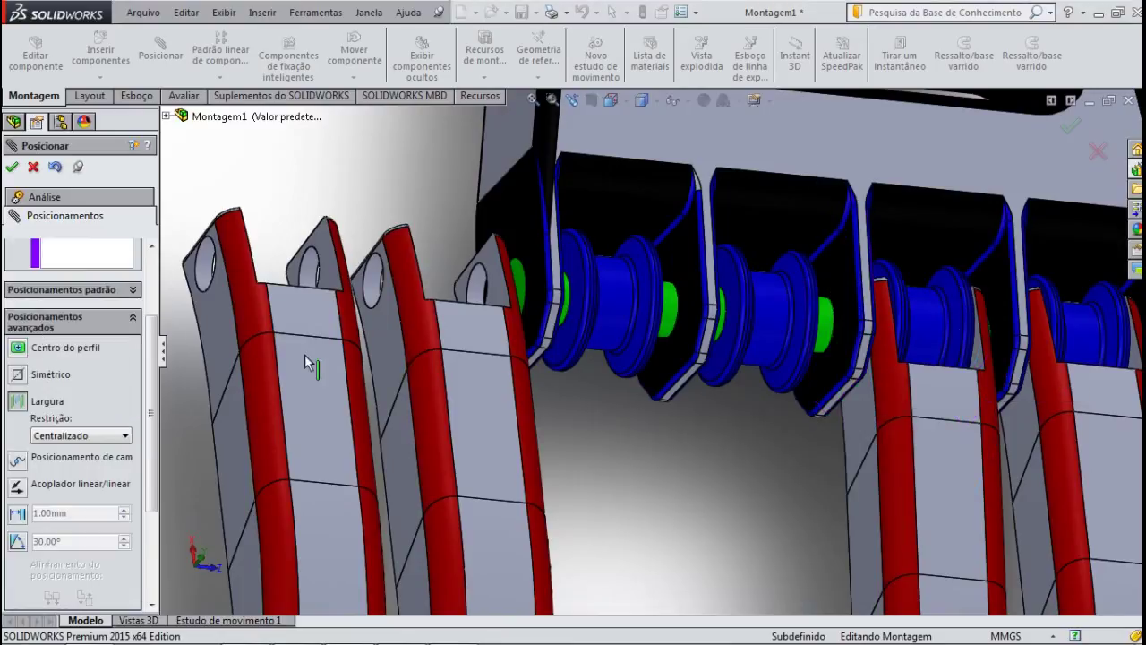
click(380, 334)
middle_drag(626, 489, 557, 389)
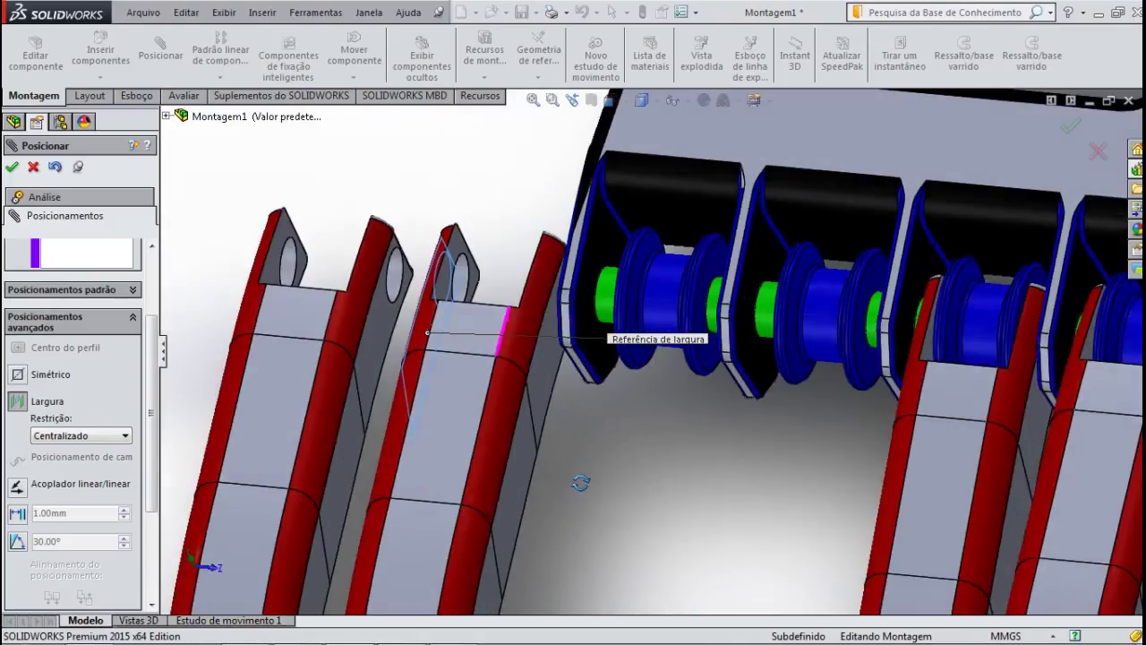
click(549, 373)
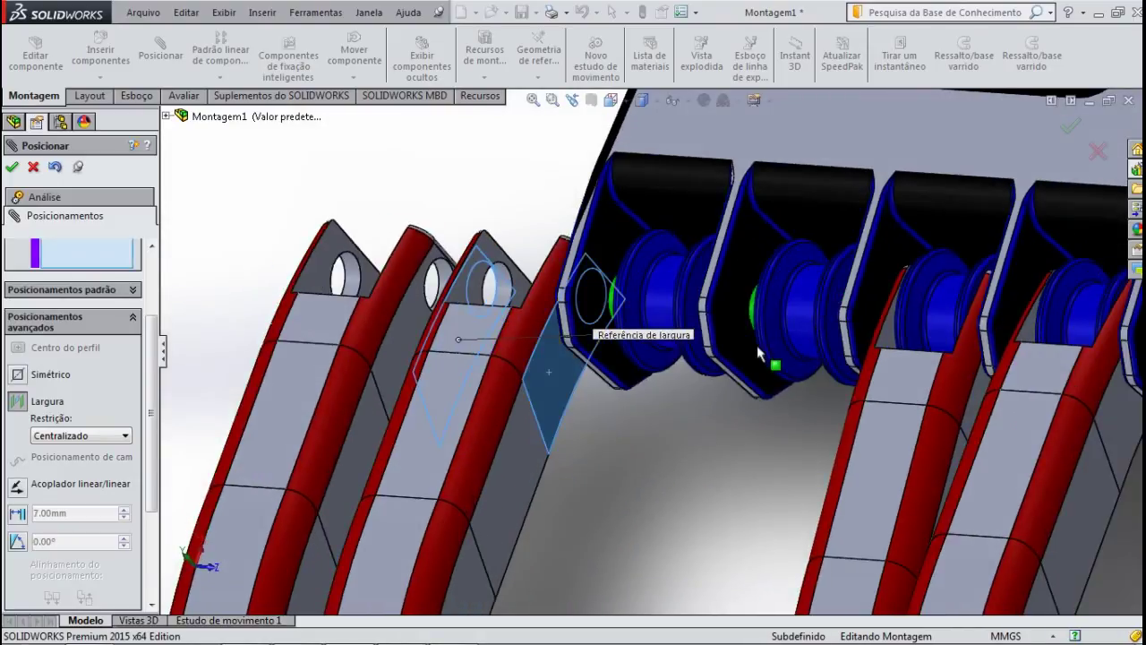
click(728, 304)
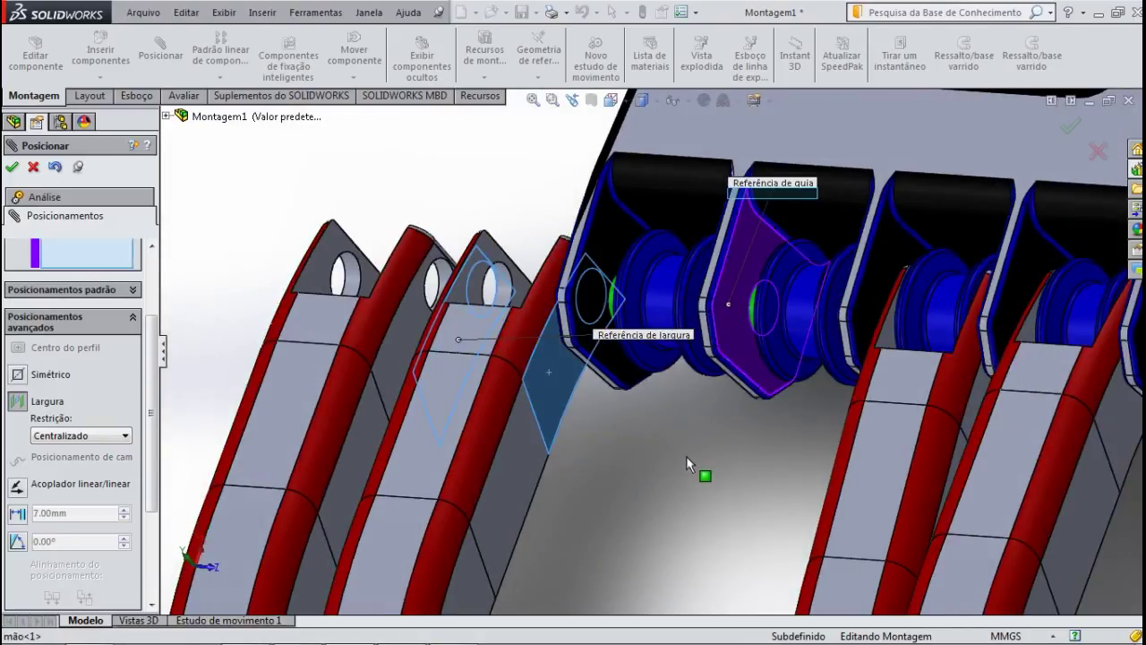
mouse_move(703, 481)
middle_down()
mouse_move(762, 492)
mouse_move(934, 349)
middle_up()
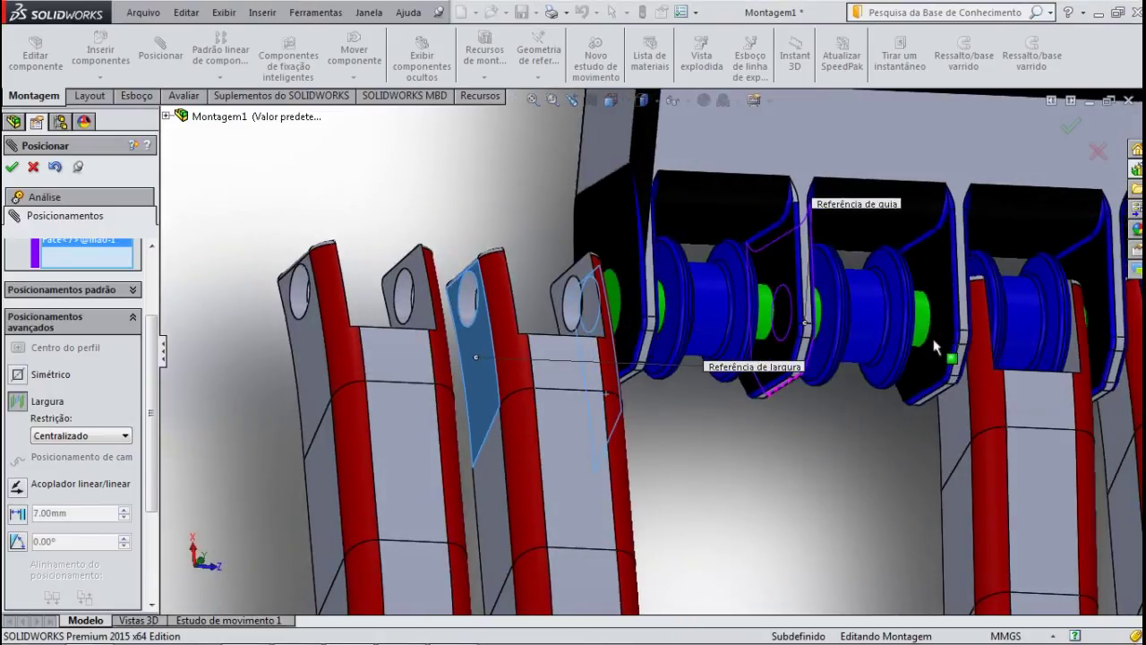
click(936, 367)
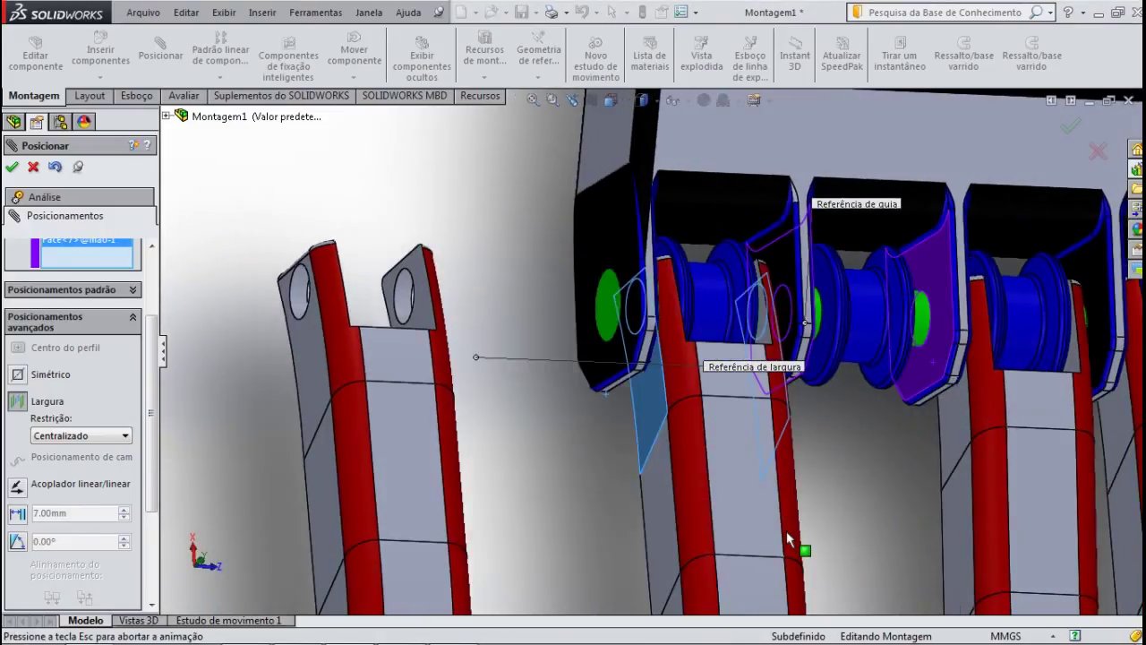
click(758, 525)
middle_drag(693, 499, 122, 275)
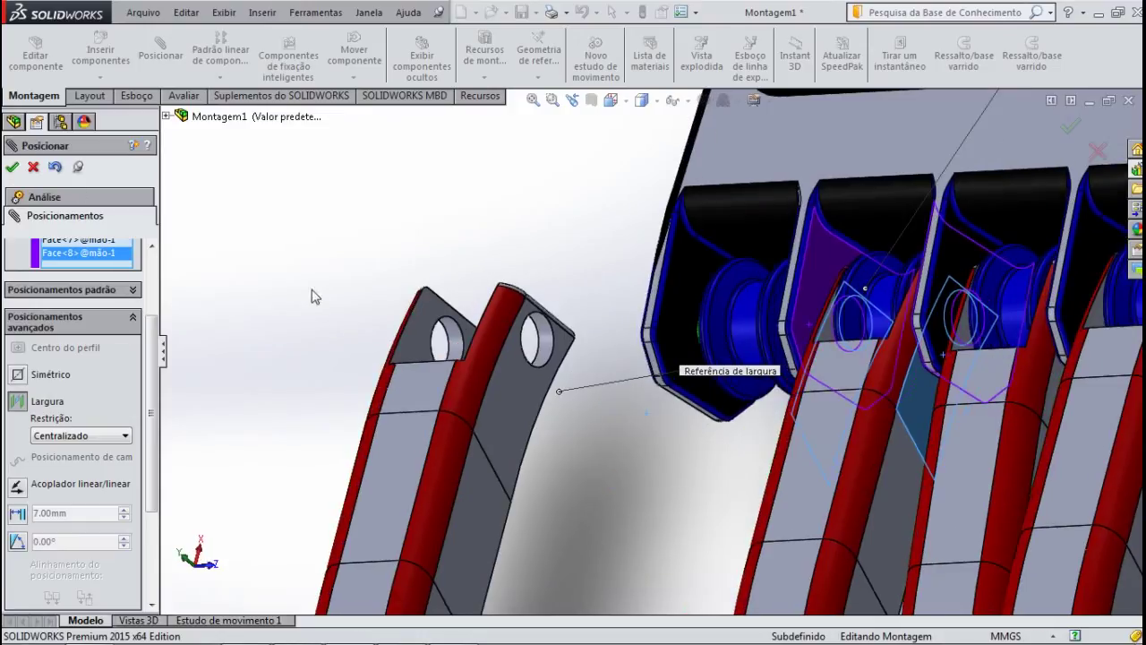
key(Return)
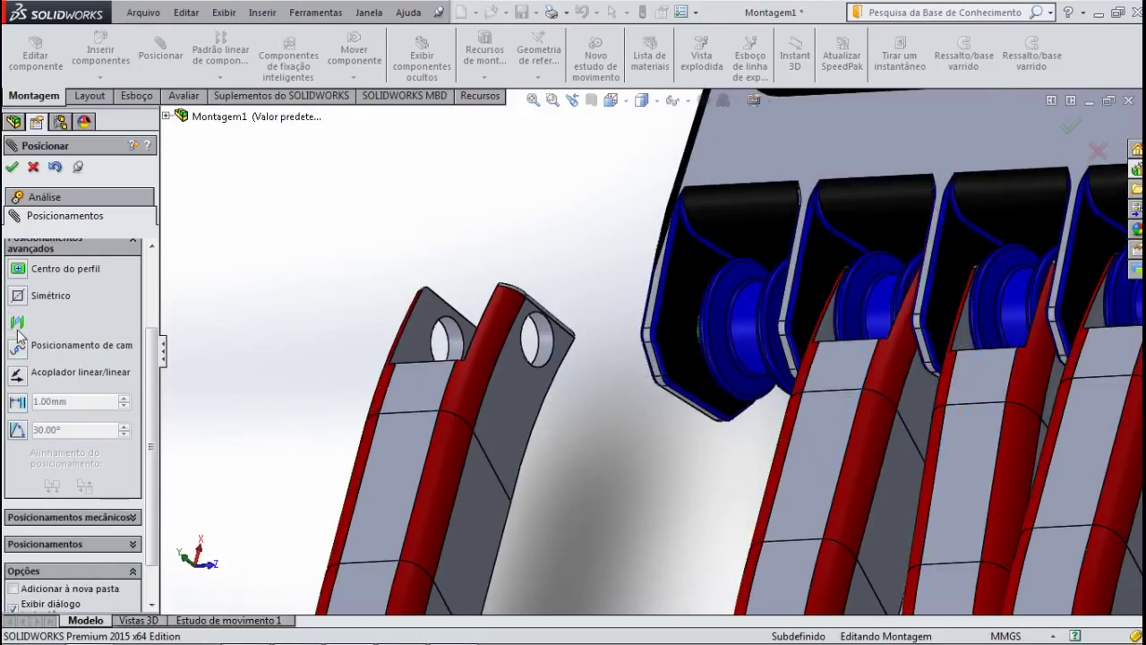
Width-mate the outer finger link's side faces between its two mão-1 knuckle bracket faces.
click(16, 325)
middle_drag(301, 435, 343, 461)
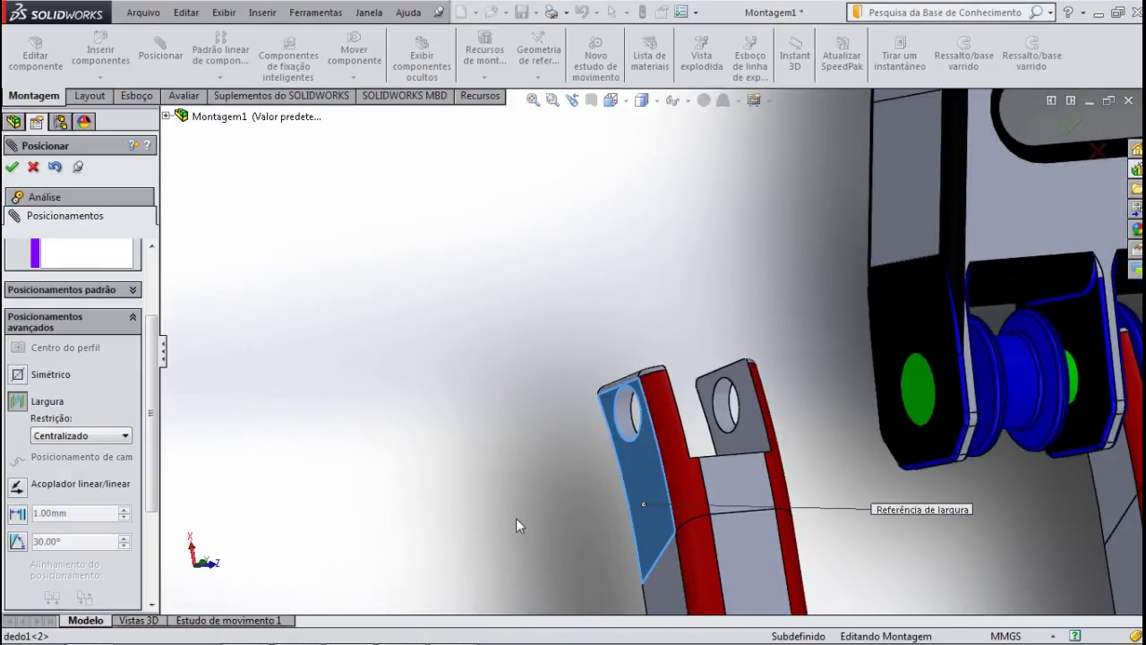
middle_drag(516, 517, 564, 442)
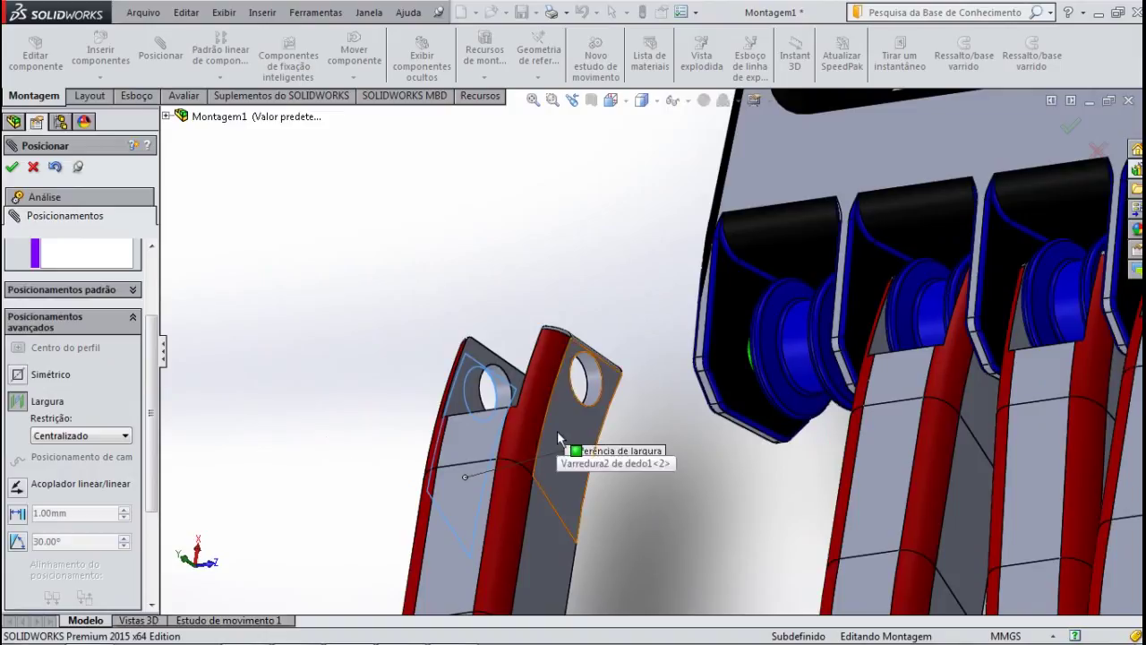
click(586, 461)
mouse_move(646, 499)
middle_down()
mouse_move(719, 520)
mouse_move(878, 387)
middle_up()
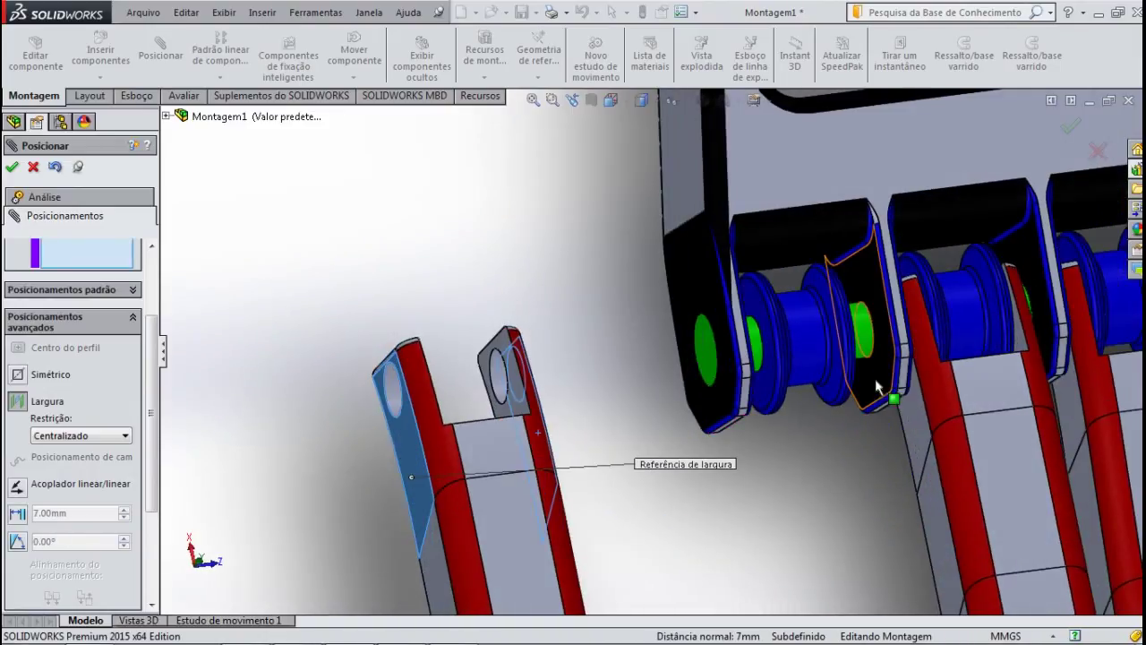
click(808, 468)
middle_drag(791, 527, 551, 422)
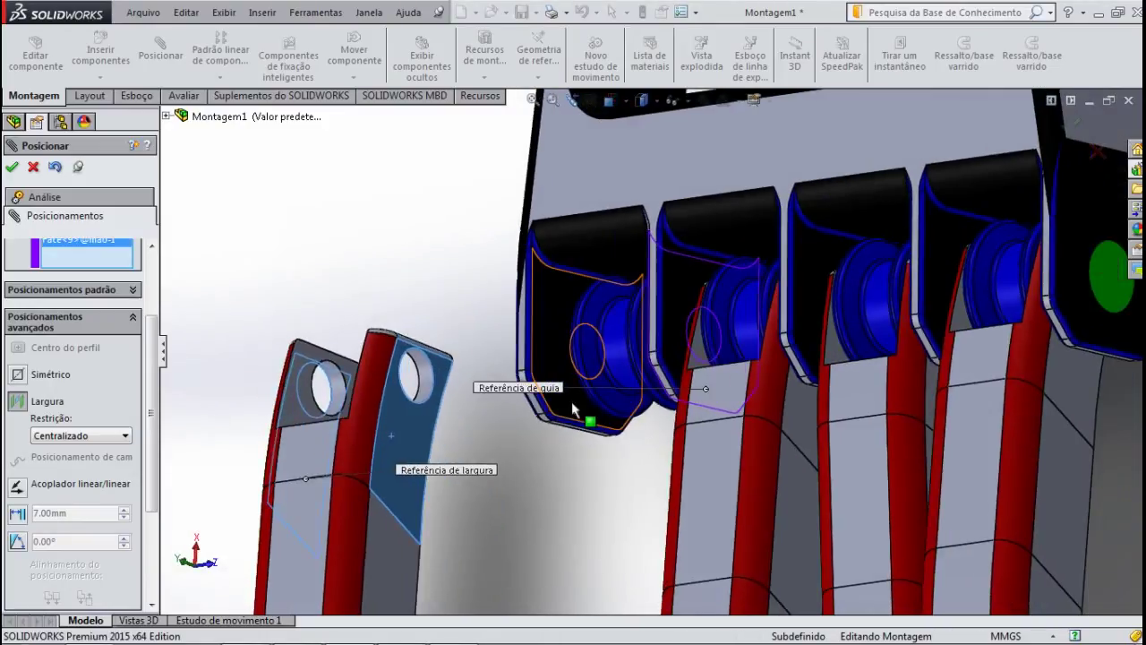
click(542, 422)
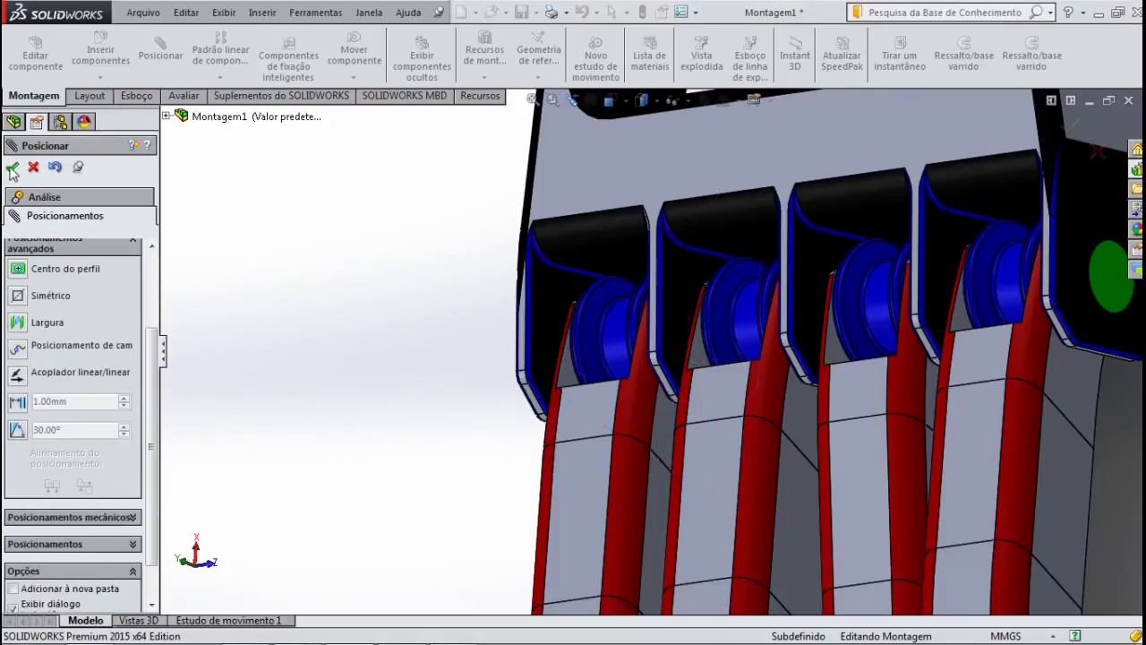
Close the mate dialog and orbit the hand to a long side view.
key(Escape)
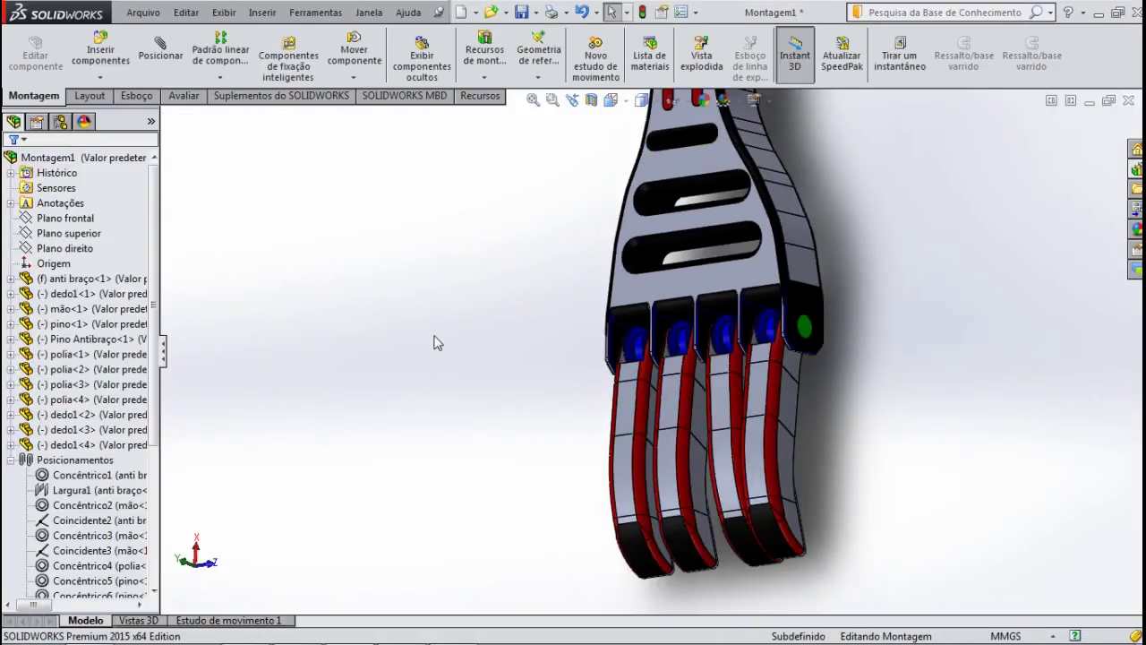
mouse_move(467, 446)
middle_down()
mouse_move(430, 281)
mouse_move(353, 361)
mouse_move(418, 469)
mouse_move(463, 409)
mouse_move(486, 319)
mouse_move(663, 504)
middle_up()
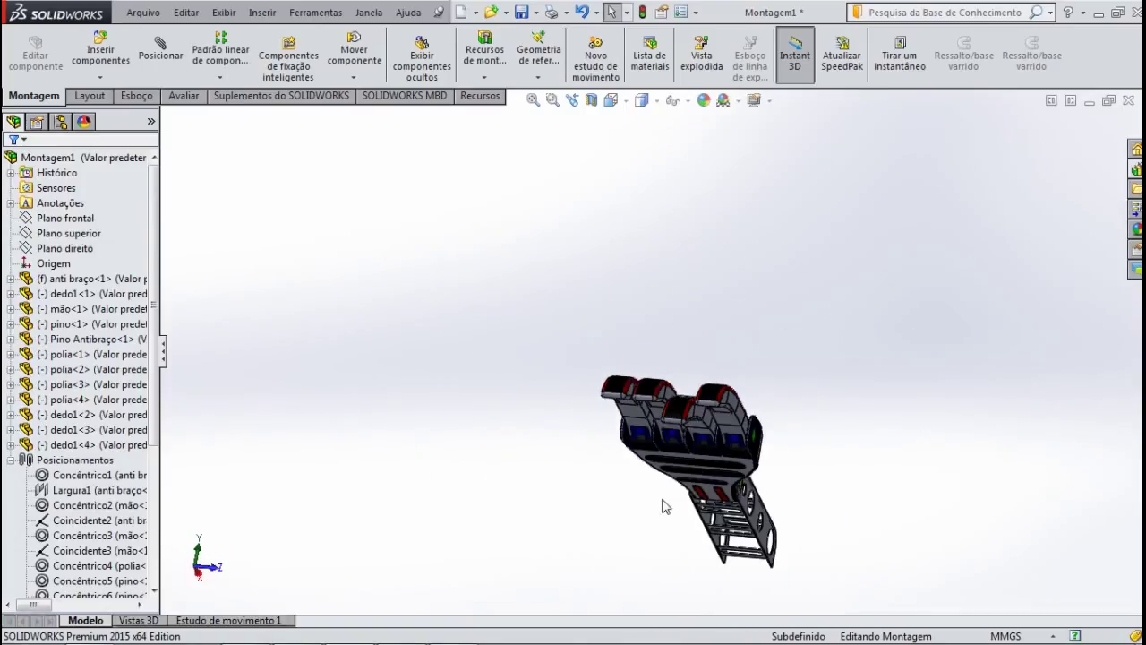
mouse_move(823, 493)
middle_down()
mouse_move(793, 422)
mouse_move(733, 479)
middle_up()
scroll(643, 415, down, 3)
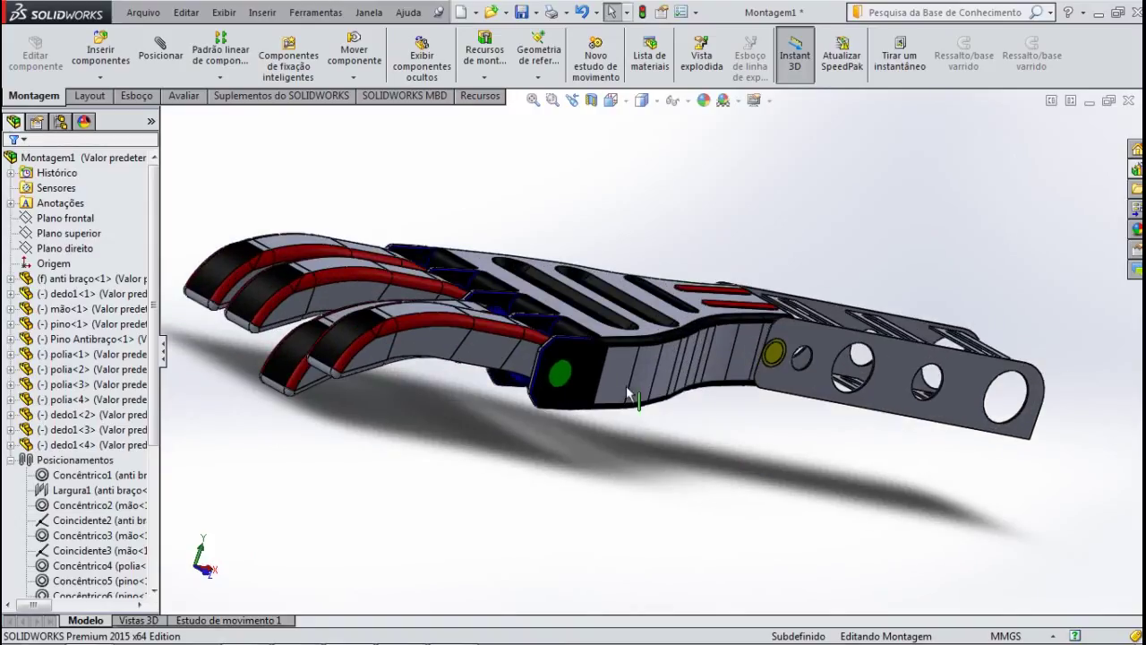
Drag the palm upward about the forearm pin, then close in on that pin.
click(624, 381)
mouse_move(650, 246)
mouse_down()
mouse_move(670, 179)
mouse_move(632, 346)
mouse_move(578, 403)
mouse_up()
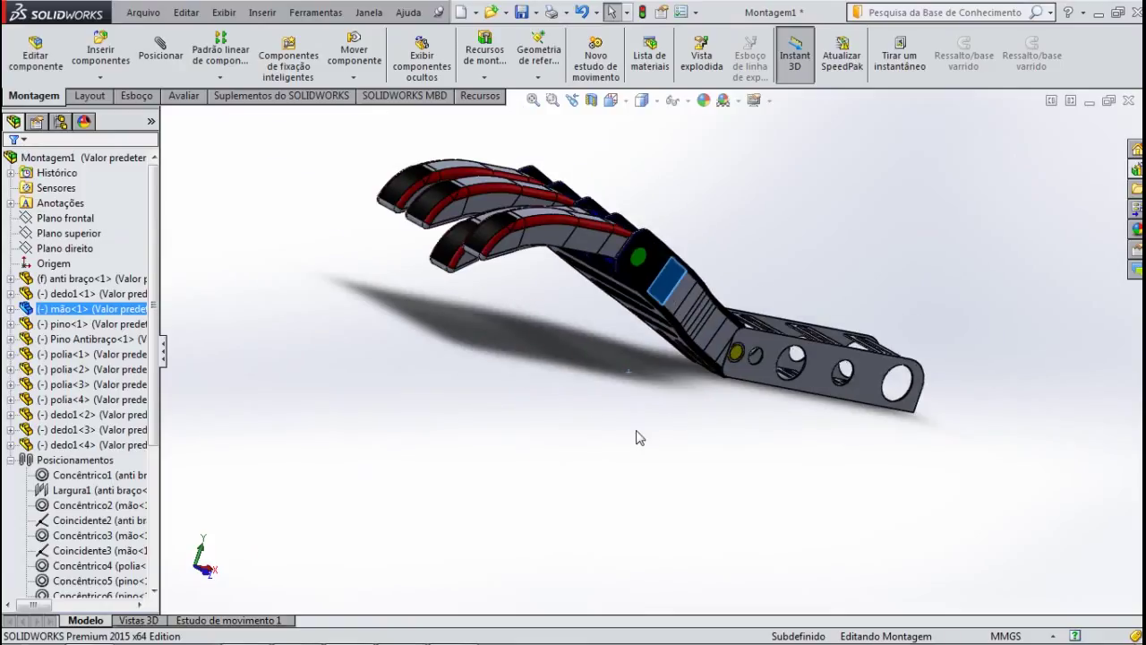
mouse_move(637, 436)
middle_down()
mouse_move(631, 388)
mouse_move(615, 435)
mouse_move(813, 400)
middle_up()
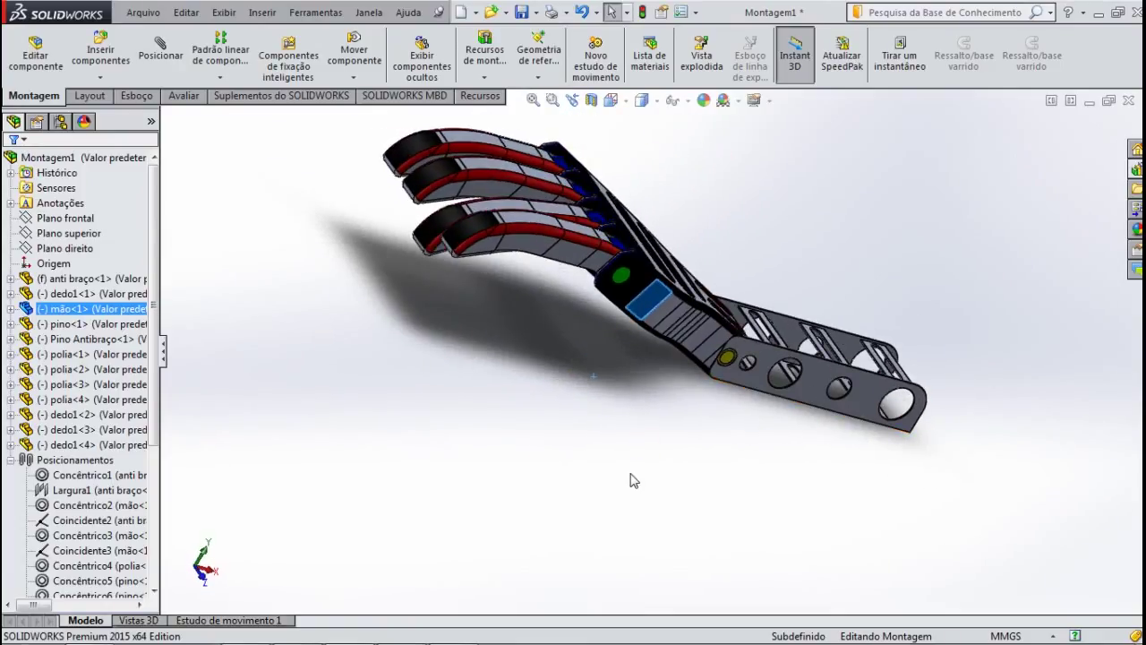
mouse_move(631, 481)
middle_down()
mouse_move(702, 234)
mouse_move(742, 290)
mouse_move(698, 451)
mouse_move(634, 410)
mouse_move(563, 391)
mouse_move(573, 400)
mouse_move(540, 435)
mouse_move(520, 422)
mouse_move(614, 397)
middle_up()
scroll(634, 410, down, 2)
scroll(626, 405, down, 3)
scroll(621, 399, down, 2)
Inspect polia<2> and the Concêntrico6, Concêntrico7 and Coincidente3 mates in the feature tree.
middle_drag(593, 463, 552, 380)
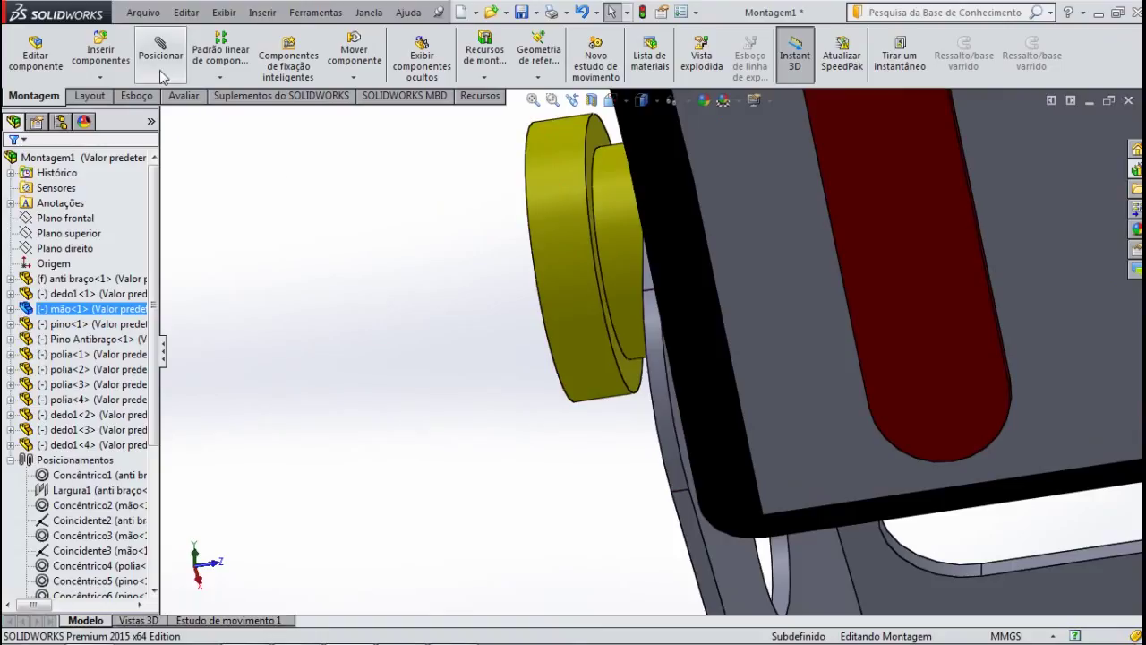
ctrl+click(152, 370)
scroll(152, 376, down, 2)
scroll(136, 477, down, 2)
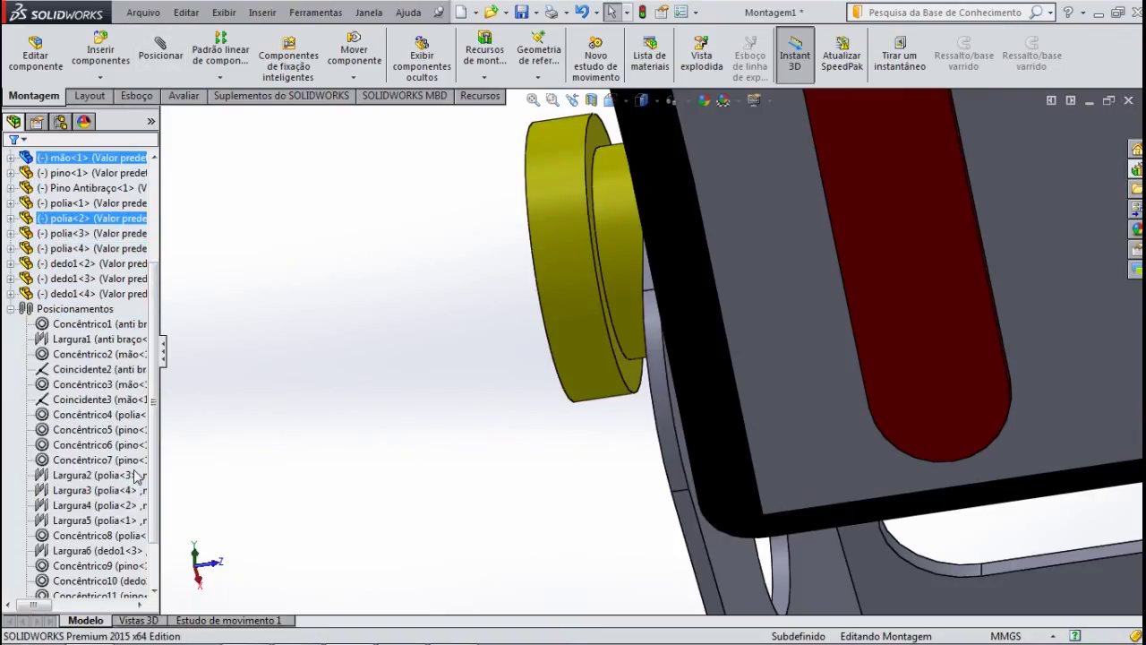
middle_drag(297, 394, 296, 368)
click(97, 444)
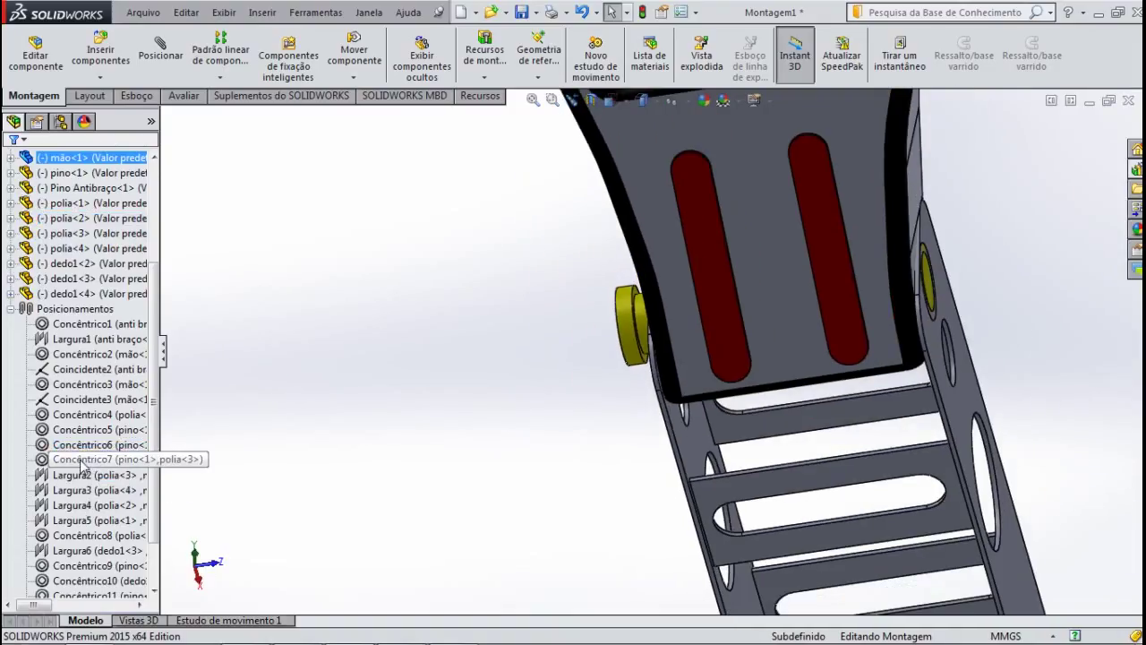
click(80, 459)
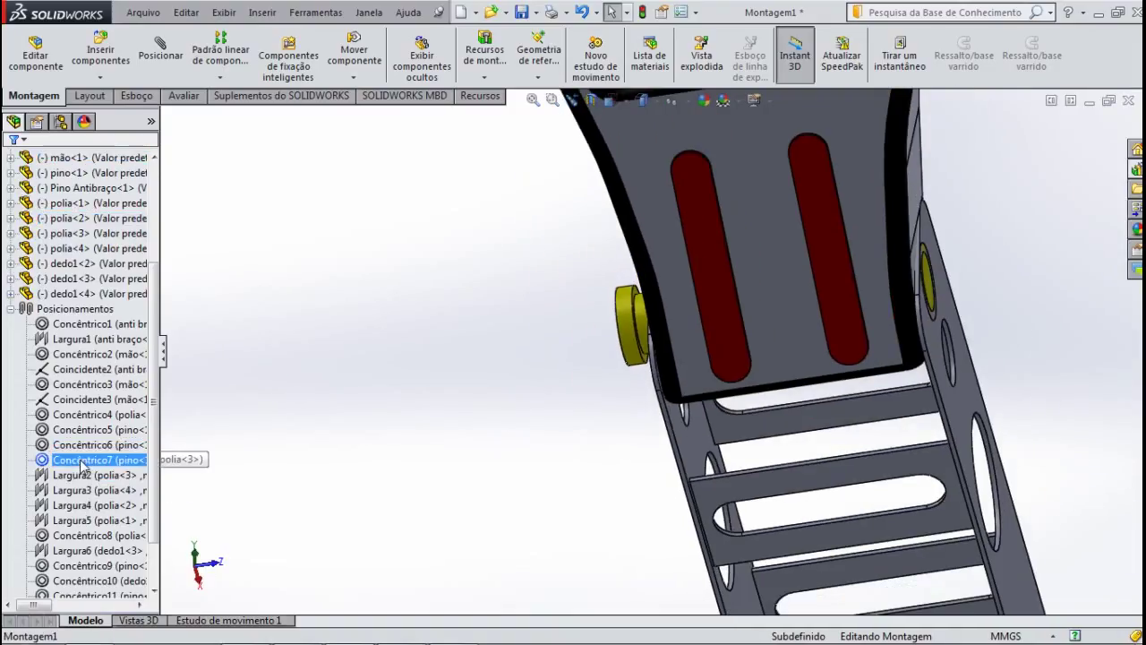
click(71, 401)
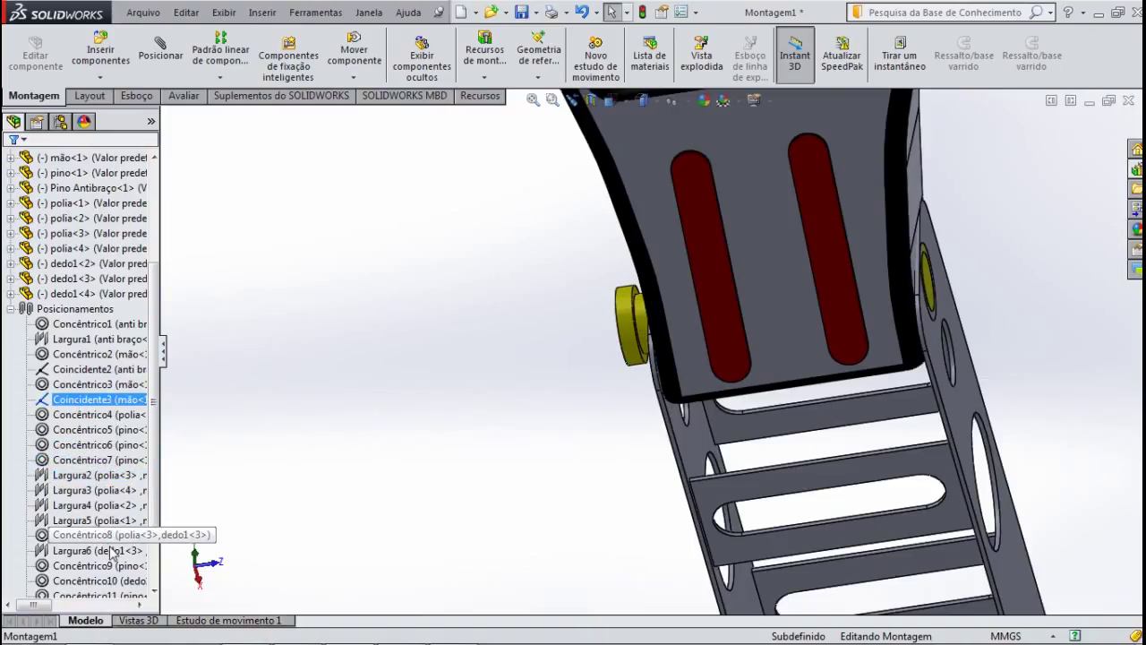
scroll(158, 514, down, 2)
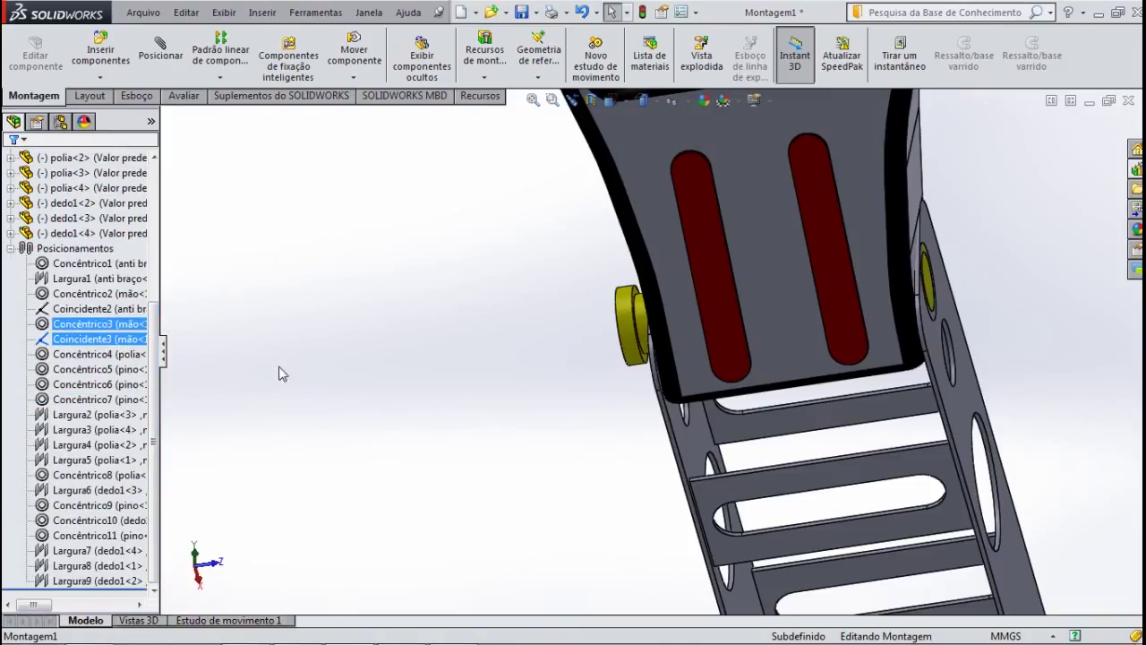
key(f)
middle_drag(412, 363, 371, 427)
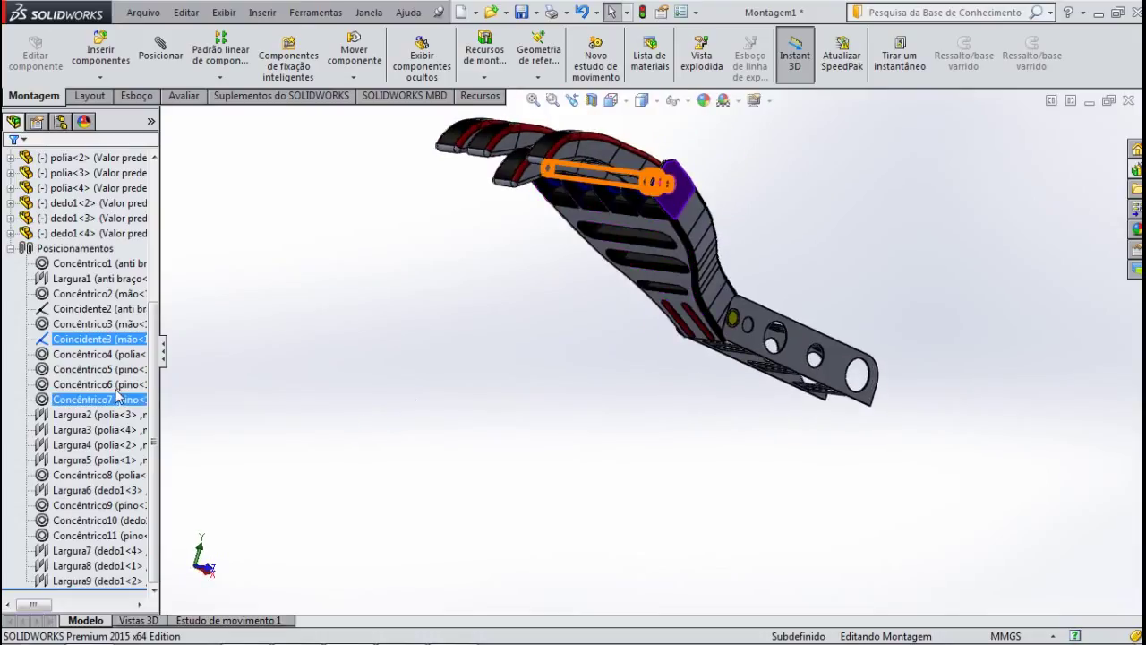
Delete the Coincidente2 mate tying the forearm to its pin.
click(94, 308)
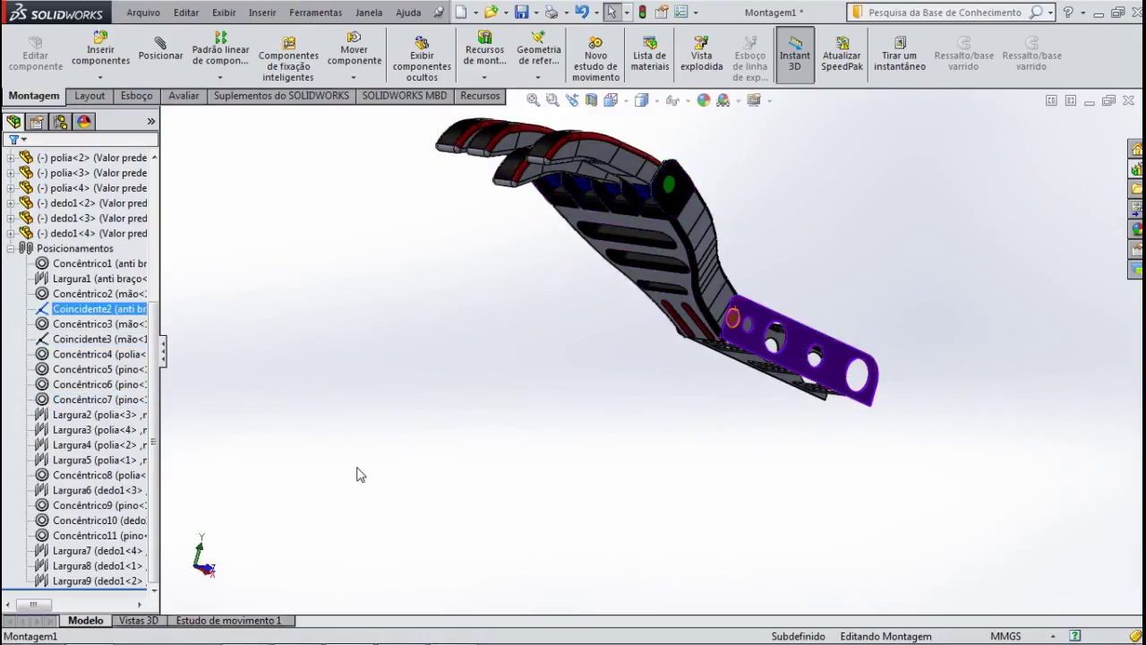
mouse_move(420, 421)
middle_down()
mouse_move(479, 384)
mouse_move(414, 384)
middle_up()
ctrl+click(99, 323)
key(Escape)
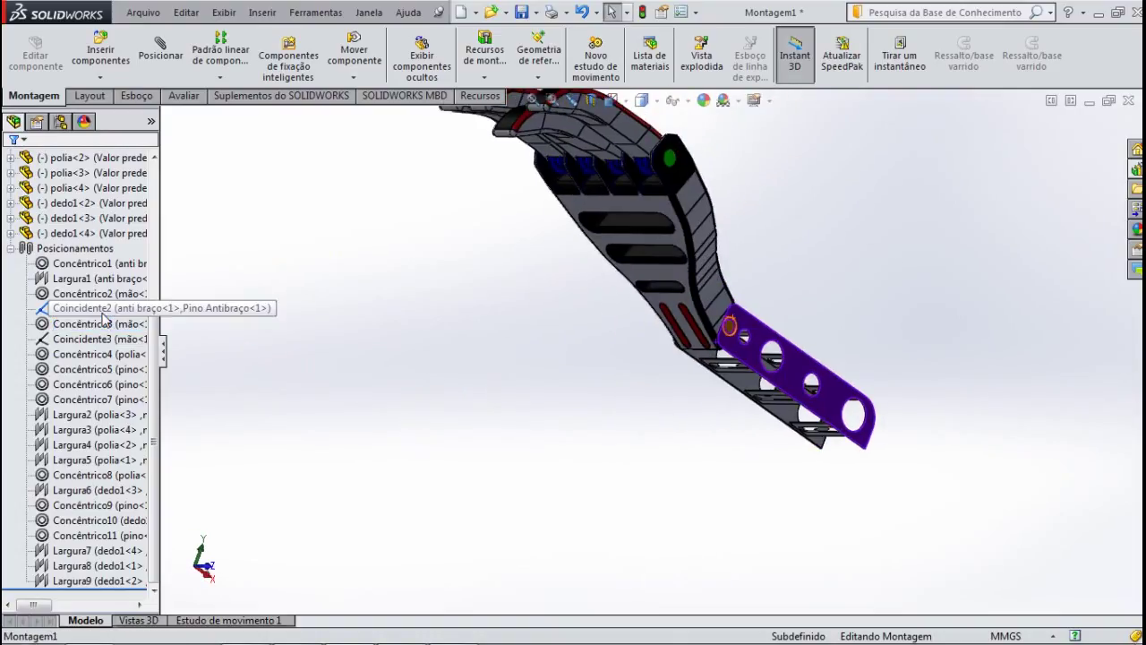
right_click(104, 314)
click(175, 380)
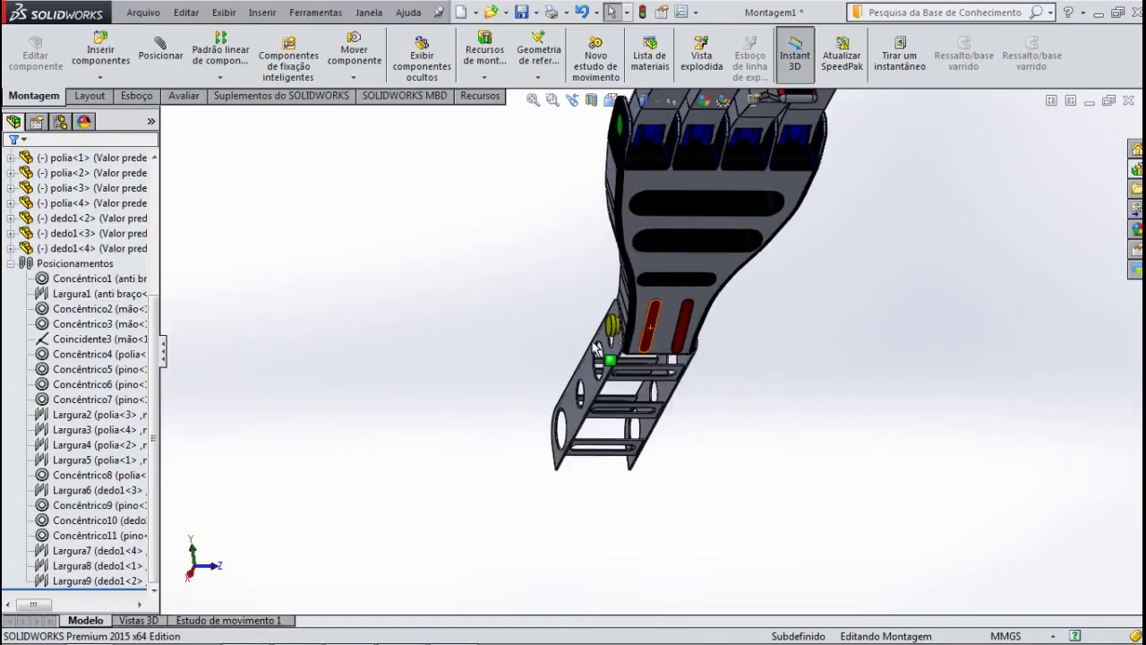
scroll(584, 358, down, 5)
middle_drag(551, 361, 517, 335)
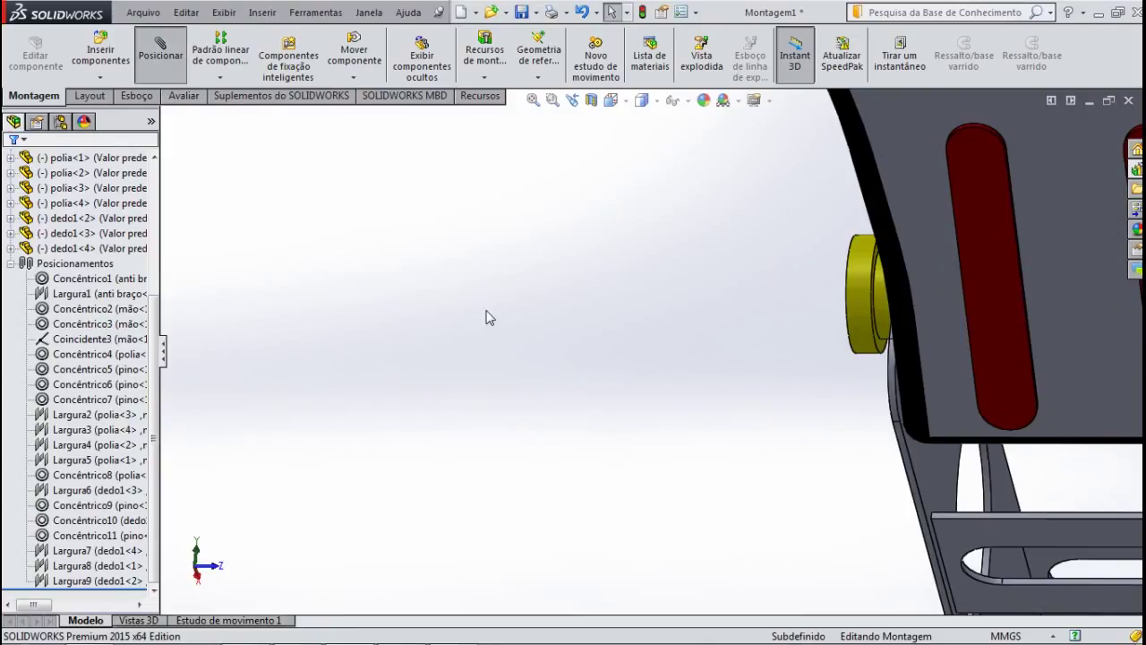
Make the forearm pin face coincident with the forearm plate face, creating Coincidente4.
scroll(678, 312, down, 2)
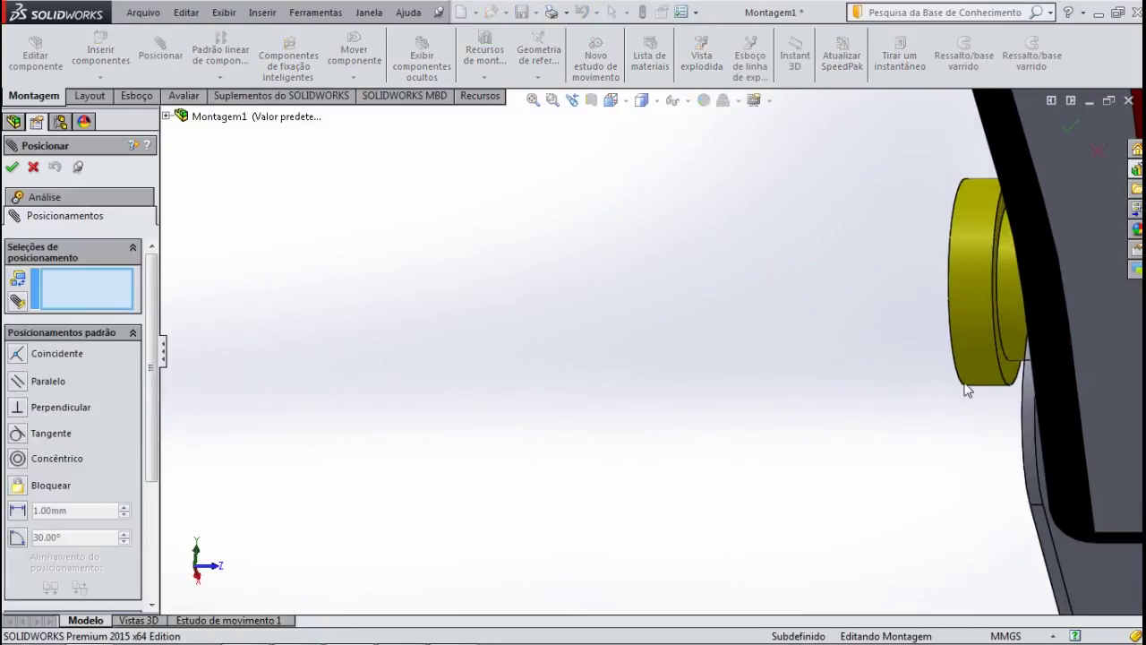
click(1014, 380)
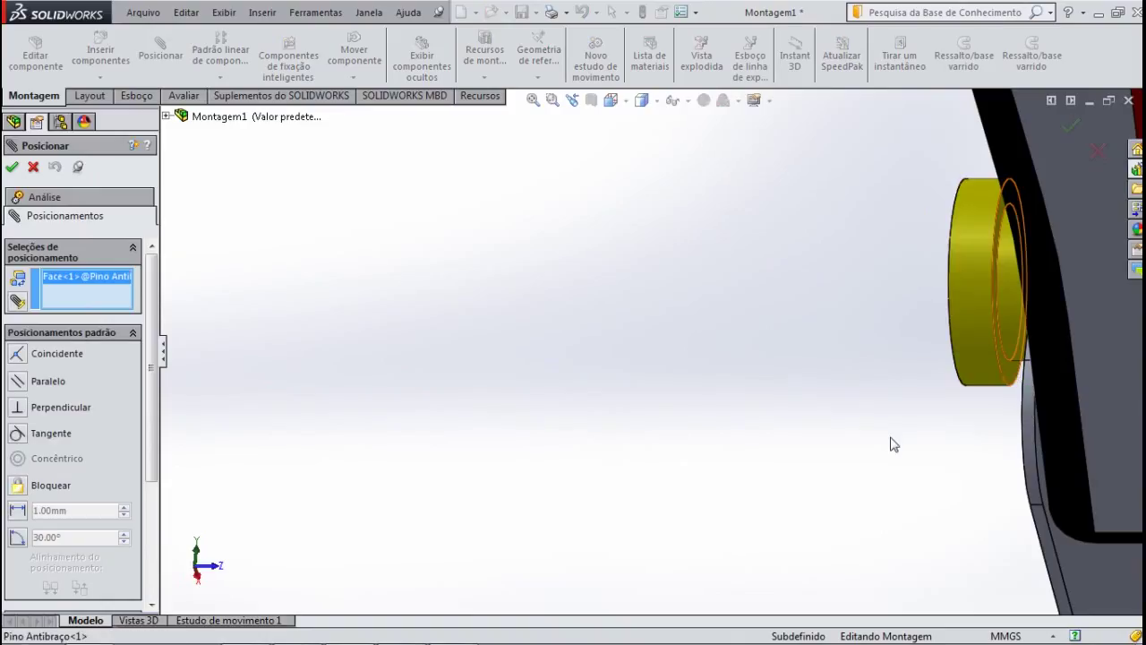
middle_drag(803, 456, 841, 466)
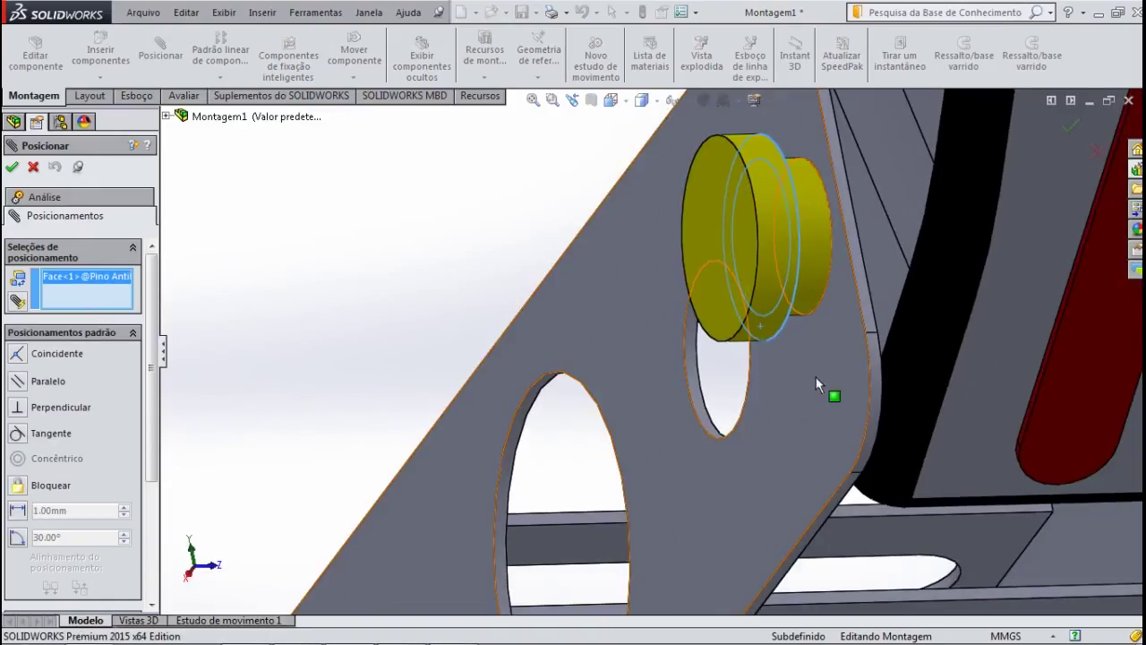
click(602, 472)
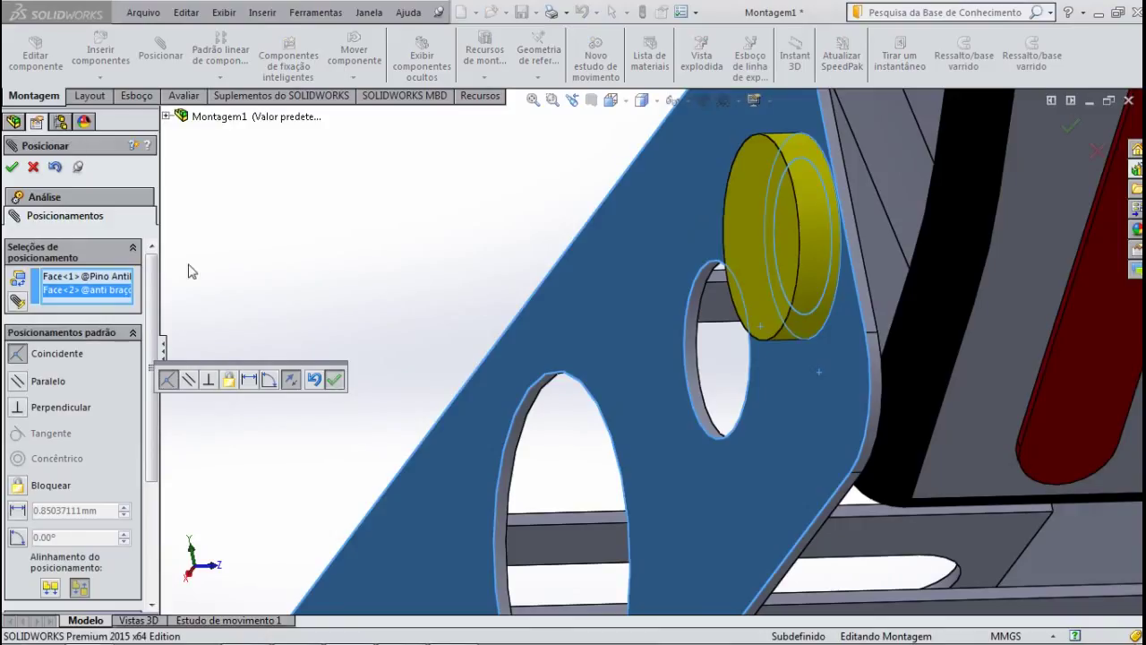
key(Return)
mouse_move(348, 301)
middle_down()
mouse_move(394, 336)
mouse_move(382, 350)
mouse_move(501, 404)
mouse_move(474, 391)
mouse_move(578, 340)
mouse_move(599, 350)
middle_up()
Drag the fingers about their joints to curl them down toward the arm.
scroll(582, 341, down, 3)
scroll(587, 345, up, 3)
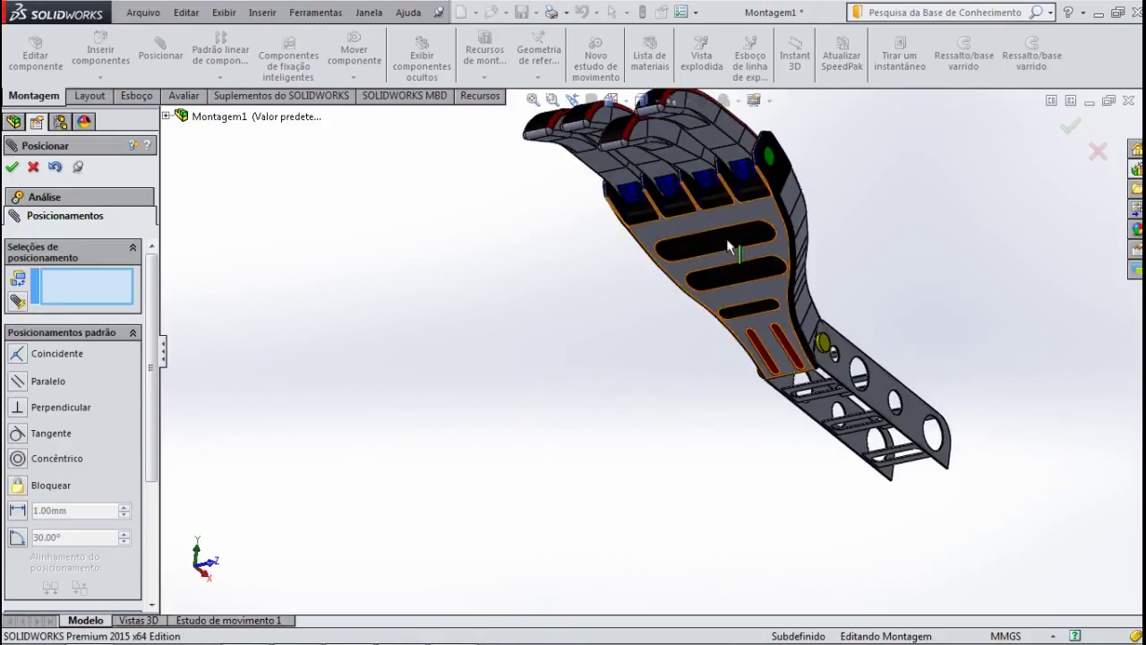
mouse_move(666, 332)
middle_down()
mouse_move(619, 427)
mouse_move(701, 350)
middle_up()
scroll(842, 202, down, 2)
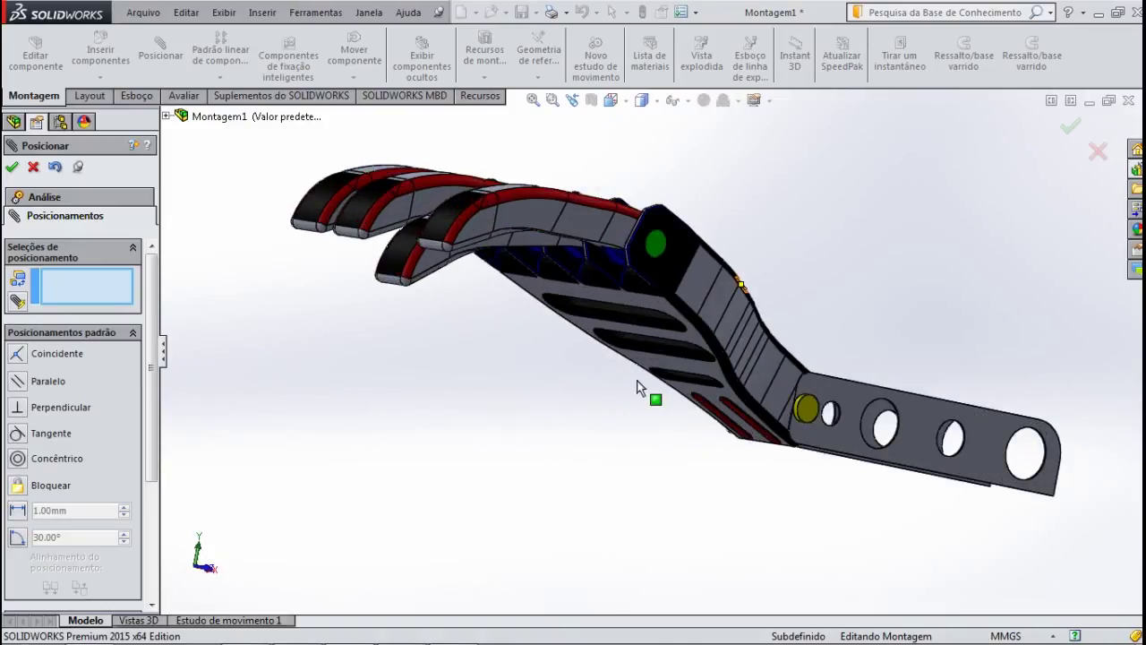
click(701, 300)
mouse_move(698, 314)
middle_down()
mouse_move(656, 442)
mouse_move(674, 446)
mouse_move(705, 308)
mouse_move(600, 202)
middle_up()
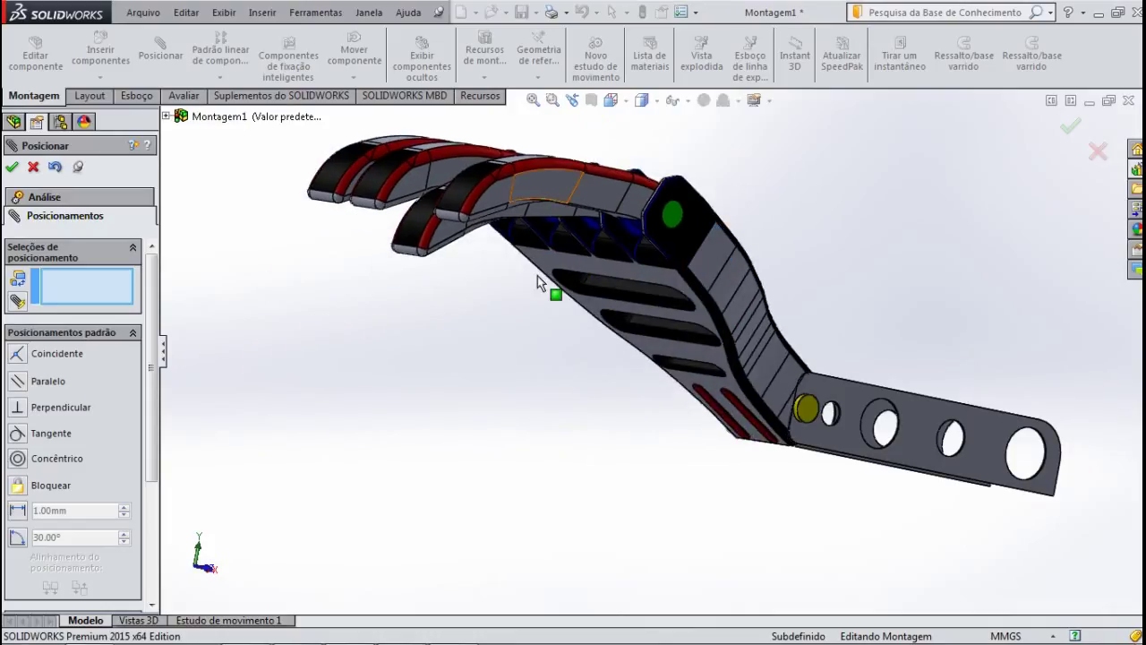
mouse_move(537, 275)
mouse_down()
mouse_move(555, 374)
mouse_move(512, 332)
mouse_move(451, 234)
mouse_up()
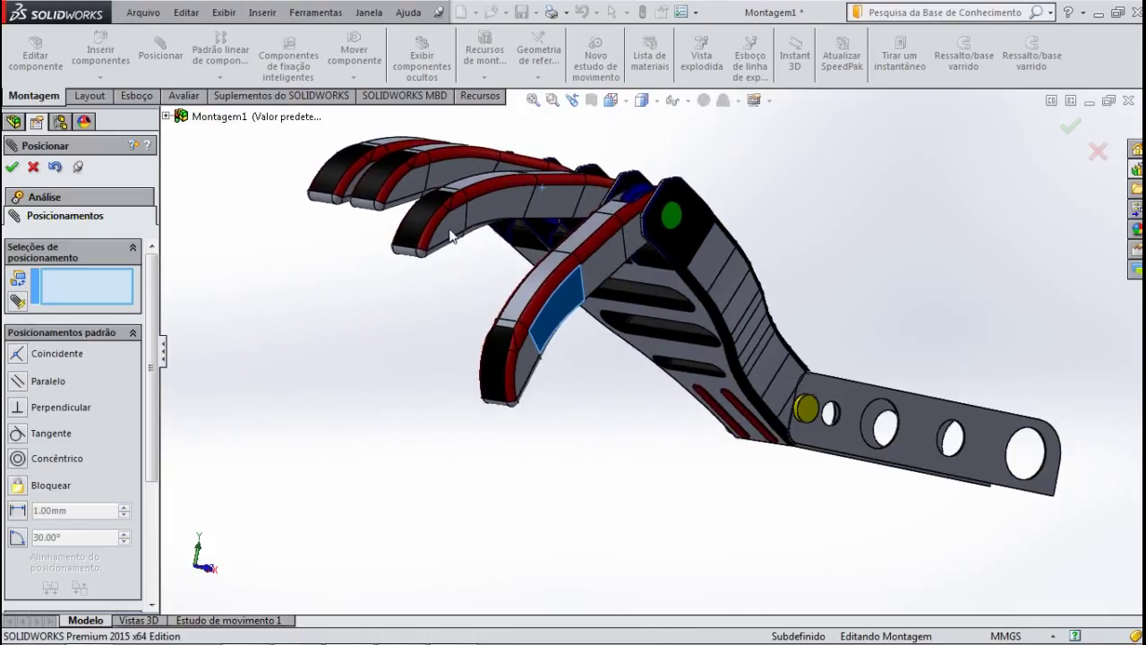
mouse_move(450, 340)
mouse_down()
mouse_move(445, 367)
mouse_move(385, 226)
mouse_up()
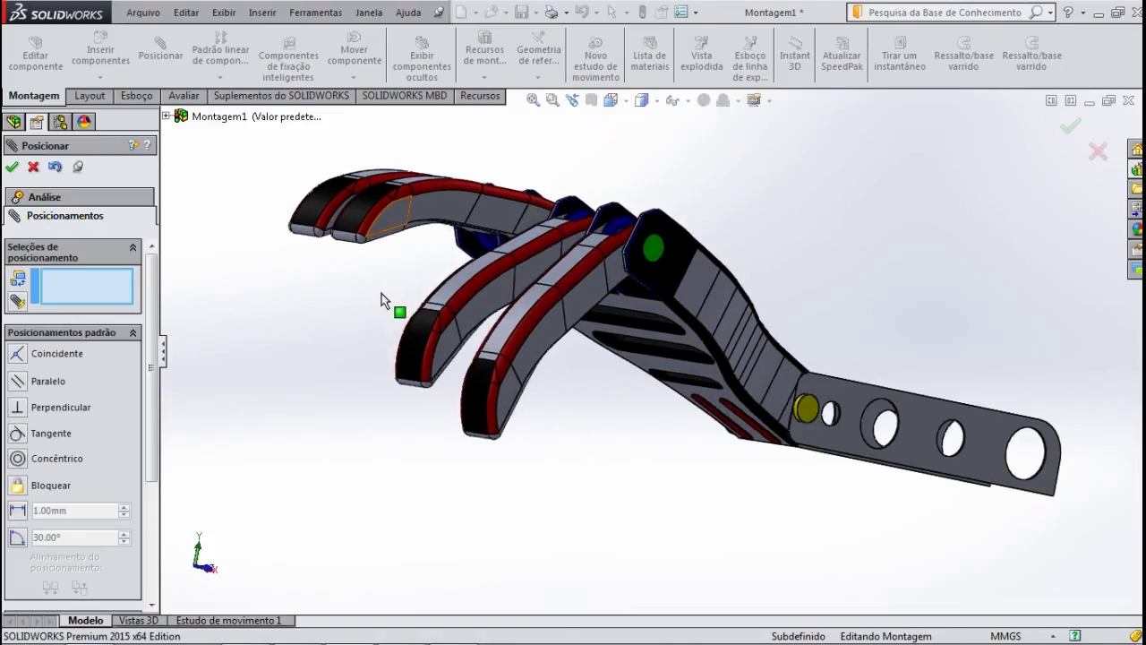
mouse_move(380, 298)
mouse_down()
mouse_move(379, 366)
mouse_move(329, 254)
mouse_up()
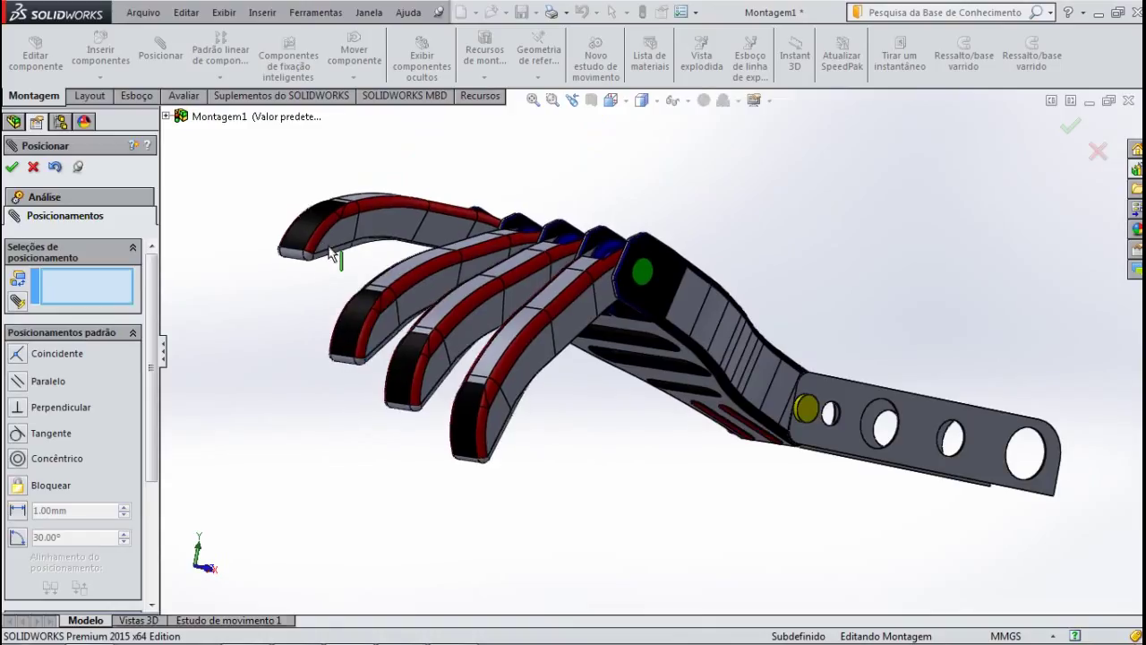
mouse_move(324, 320)
mouse_down()
mouse_move(333, 397)
mouse_move(640, 459)
mouse_up()
Rotate the palm down and curl all four finger segments fully downward.
middle_drag(646, 446, 641, 378)
mouse_move(678, 282)
mouse_down()
mouse_move(644, 371)
mouse_move(642, 457)
mouse_move(631, 280)
mouse_up()
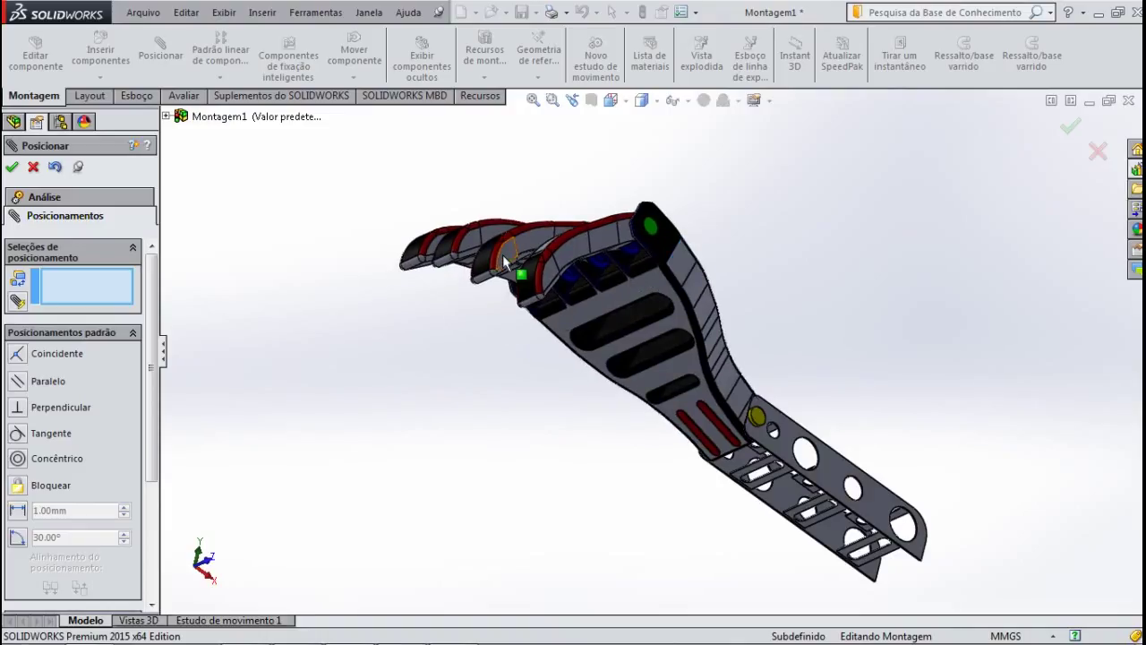
mouse_move(502, 254)
mouse_down()
mouse_move(538, 388)
mouse_move(547, 314)
mouse_up()
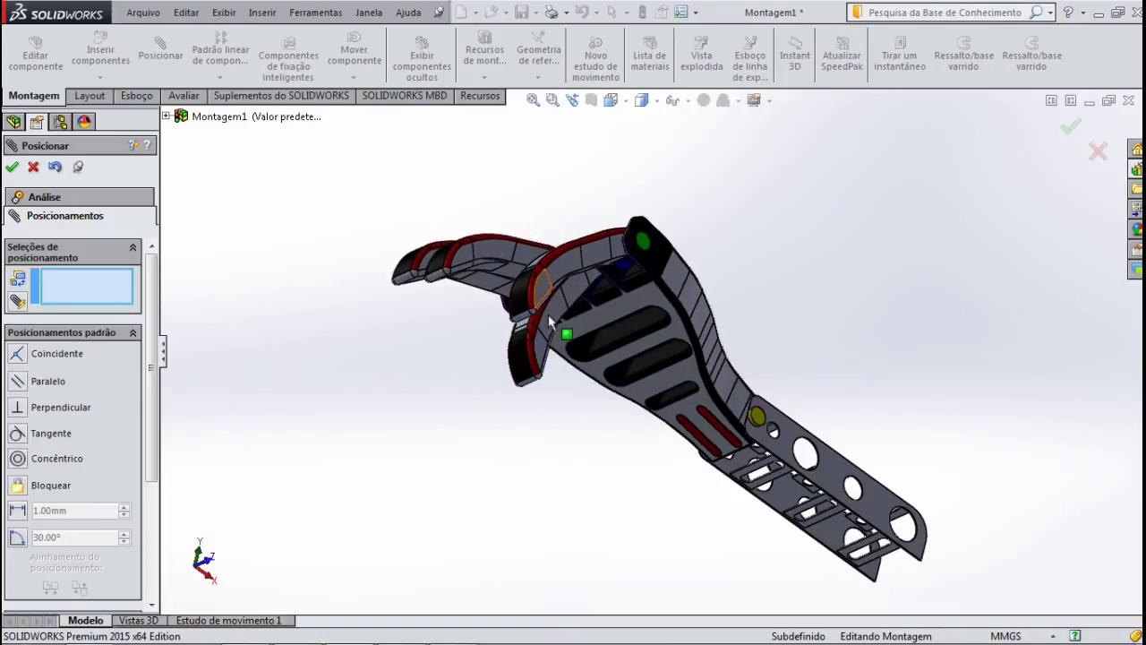
mouse_move(566, 360)
mouse_down()
mouse_move(582, 399)
mouse_move(455, 326)
mouse_up()
mouse_move(475, 280)
mouse_down()
mouse_move(493, 383)
mouse_move(512, 414)
mouse_move(487, 369)
mouse_up()
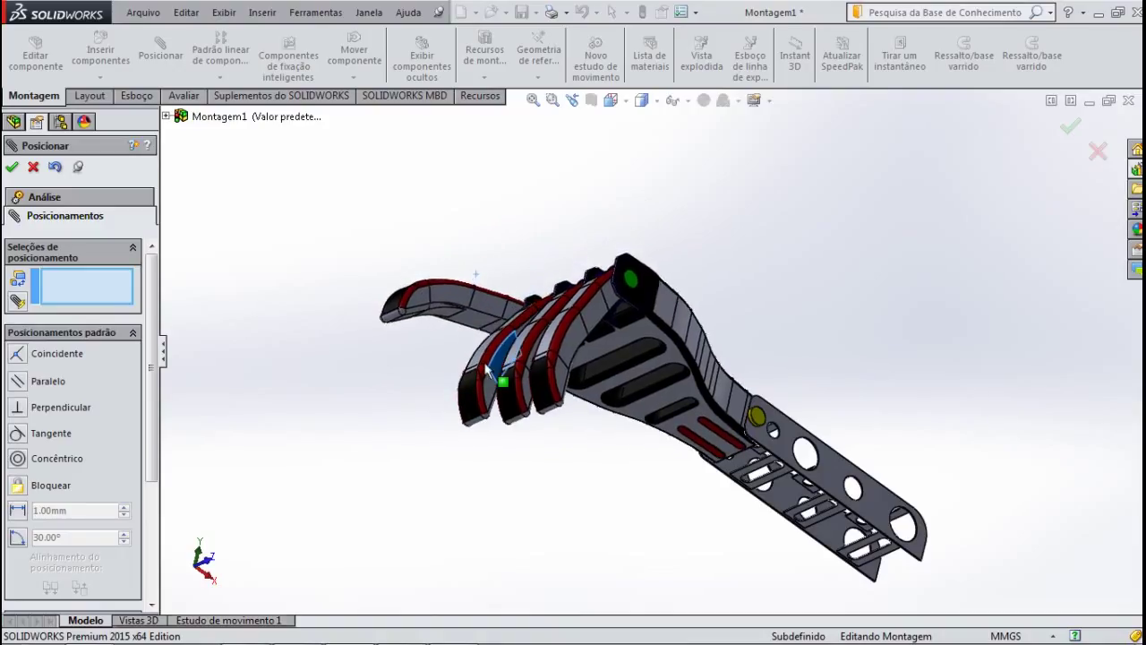
mouse_move(458, 410)
mouse_down()
mouse_move(473, 455)
mouse_move(419, 480)
mouse_up()
scroll(421, 479, down, 3)
mouse_move(427, 477)
middle_down()
mouse_move(460, 530)
mouse_move(606, 377)
middle_up()
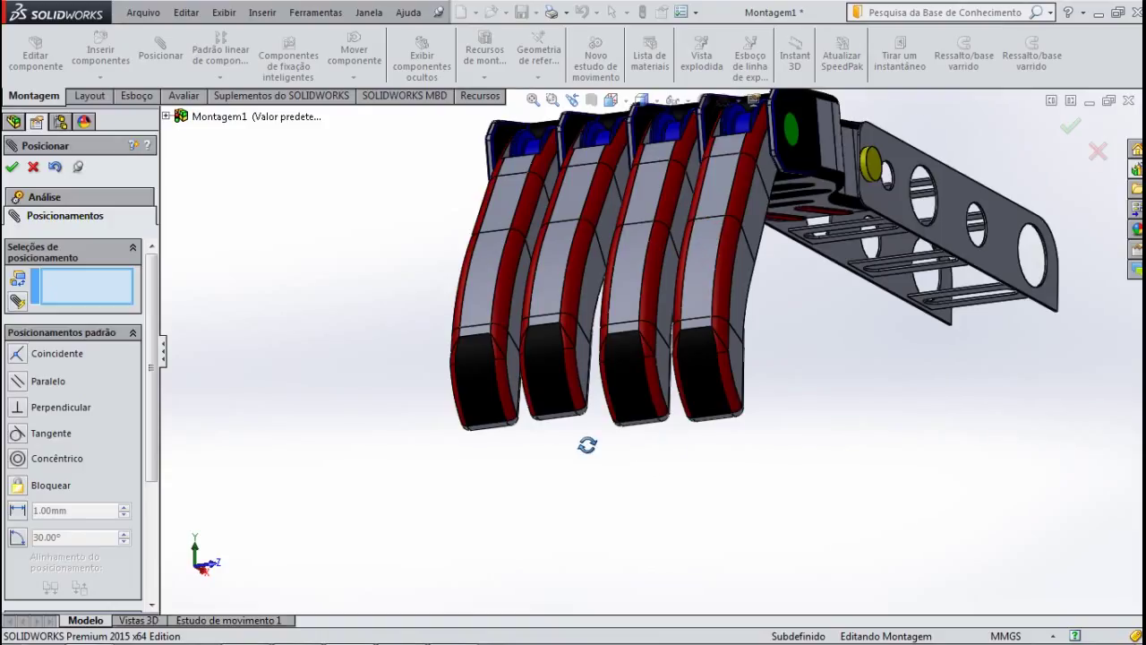
Orbit and zoom the hand assembly so the fingers face the viewer.
mouse_move(587, 445)
middle_down()
mouse_move(567, 437)
mouse_move(683, 288)
middle_up()
scroll(870, 384, up, 3)
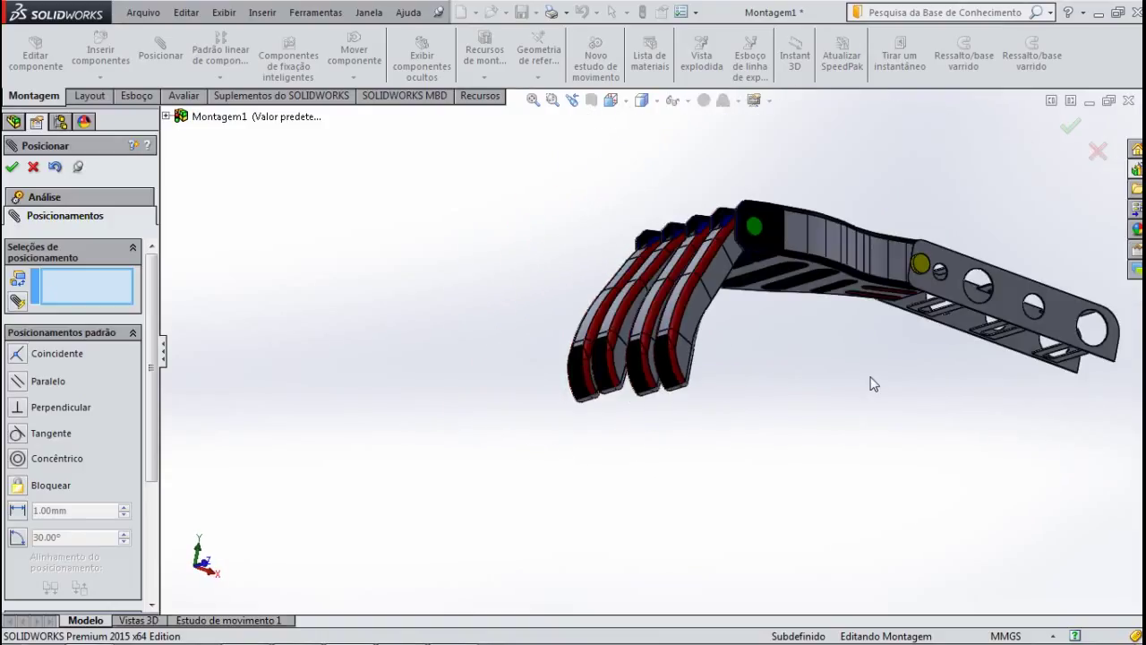
scroll(780, 442, up, 2)
mouse_move(780, 442)
middle_down()
mouse_move(807, 381)
mouse_move(793, 366)
mouse_move(788, 379)
middle_up()
scroll(903, 274, down, 1)
scroll(667, 470, down, 3)
mouse_move(665, 470)
middle_down()
mouse_move(686, 478)
mouse_move(684, 509)
mouse_move(697, 517)
mouse_move(690, 491)
mouse_move(680, 511)
mouse_move(722, 484)
mouse_move(686, 480)
middle_up()
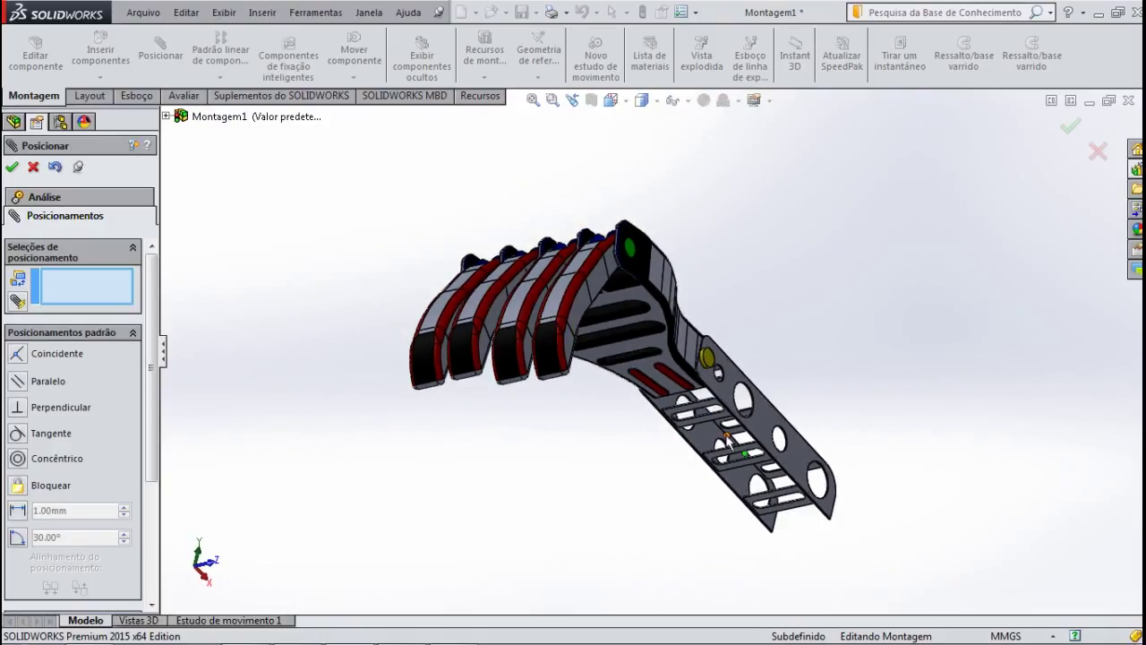
scroll(728, 436, down, 2)
scroll(726, 331, down, 1)
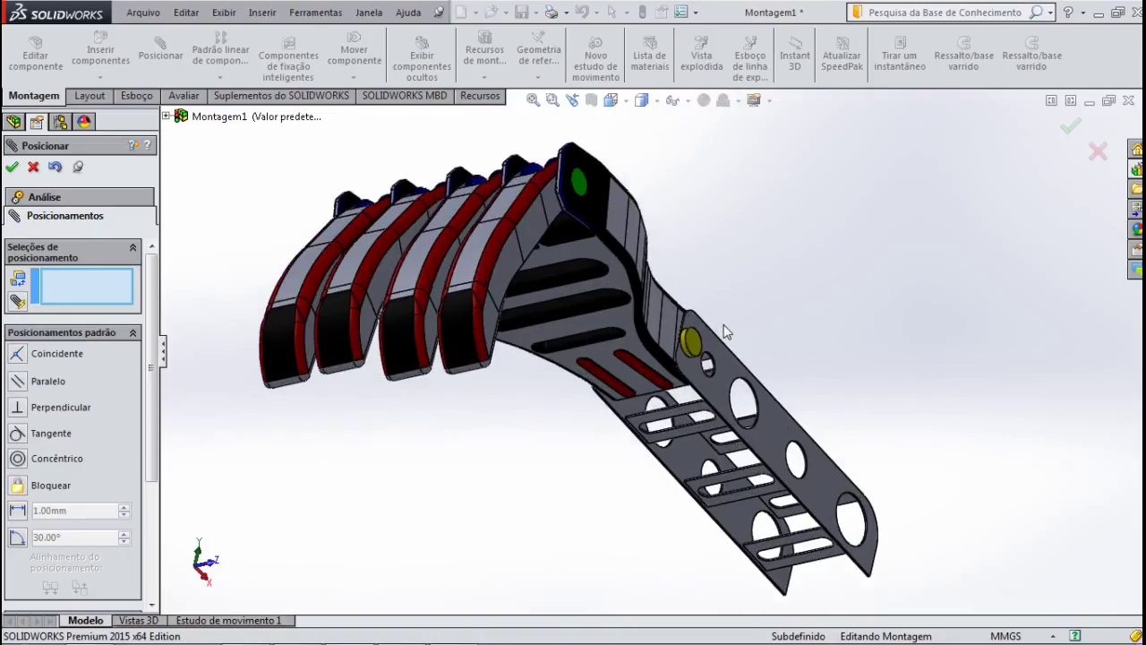
Curl the nearest, third and second fingers down about their pins, then straighten the first finger.
drag(490, 321, 550, 394)
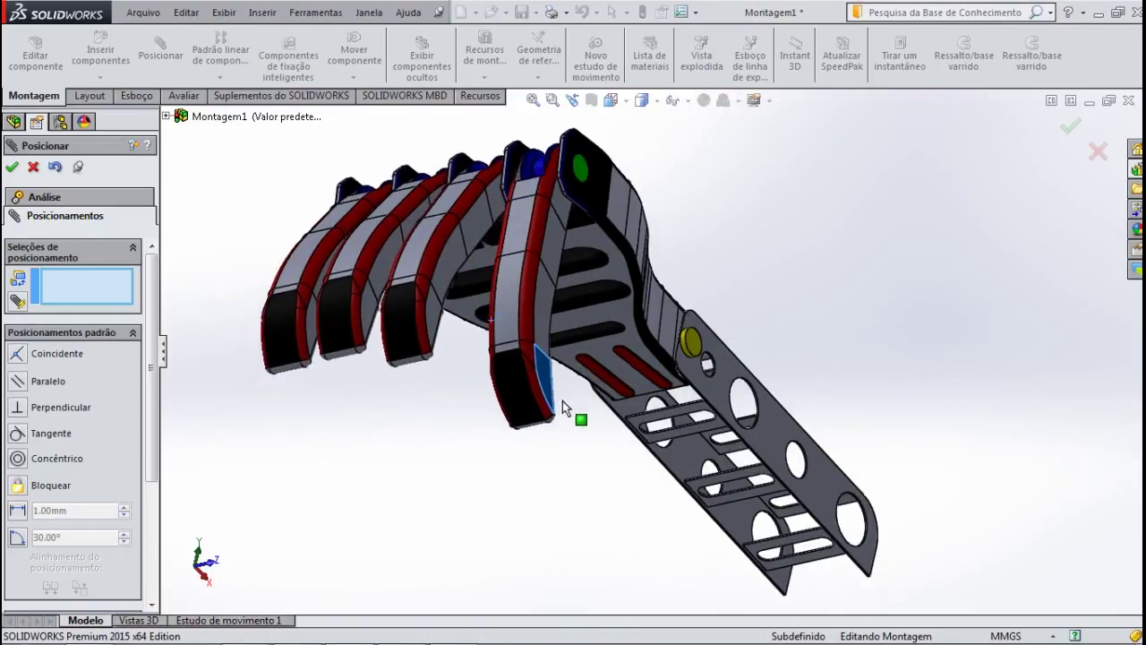
drag(550, 394, 583, 421)
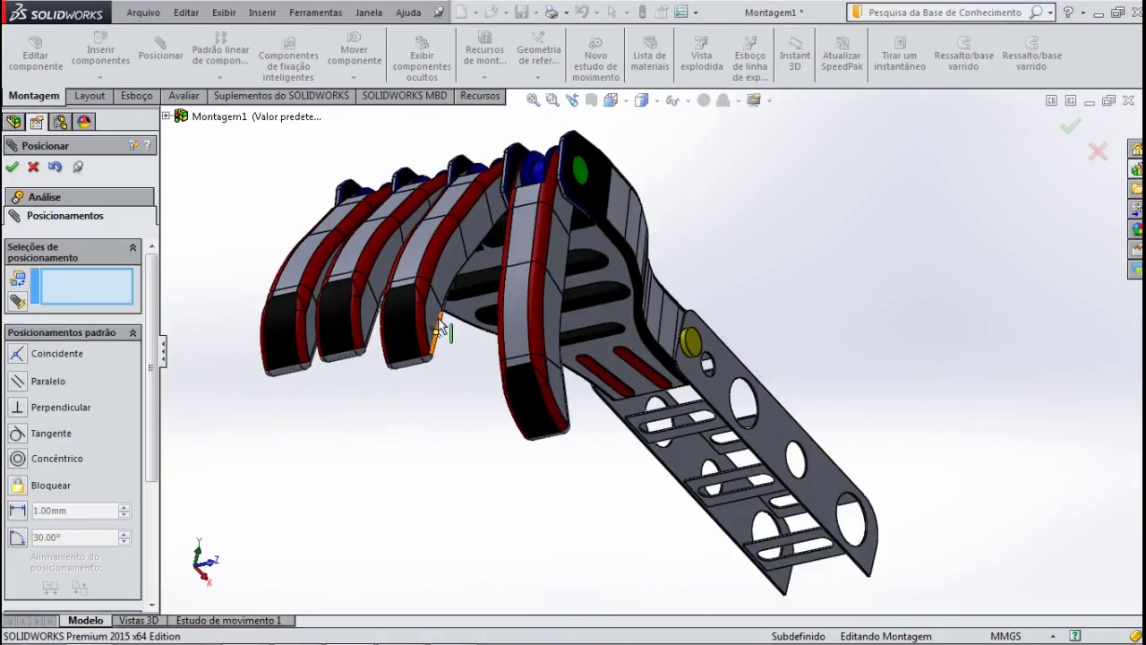
drag(472, 355, 516, 417)
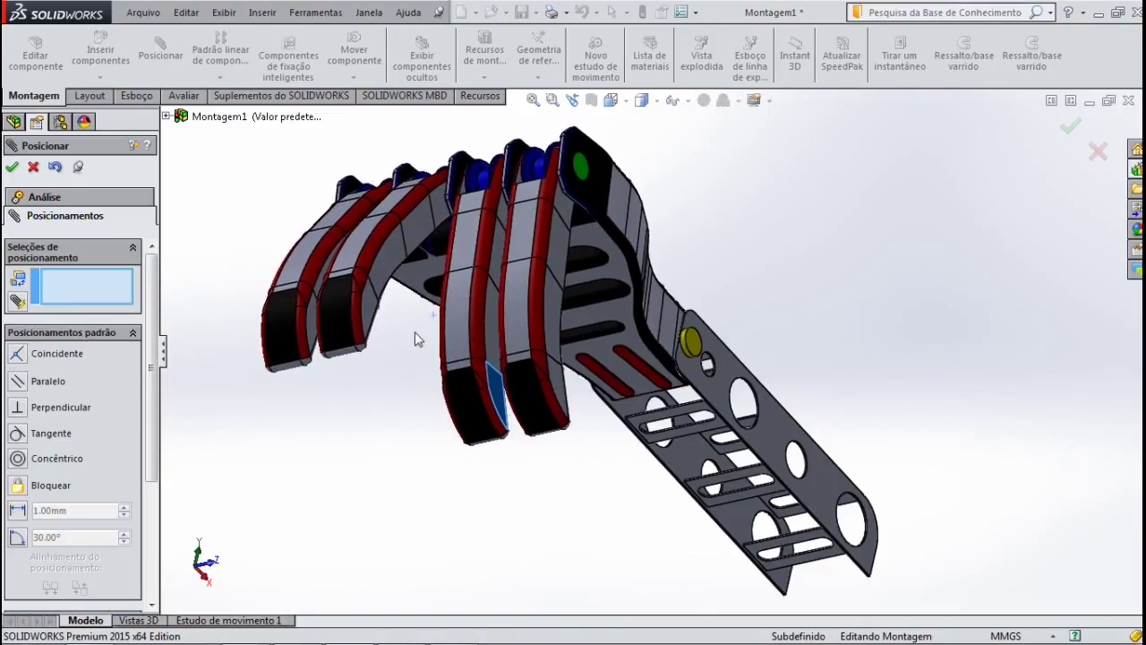
drag(515, 417, 375, 316)
mouse_move(425, 397)
mouse_down()
mouse_move(476, 442)
mouse_move(460, 435)
mouse_up()
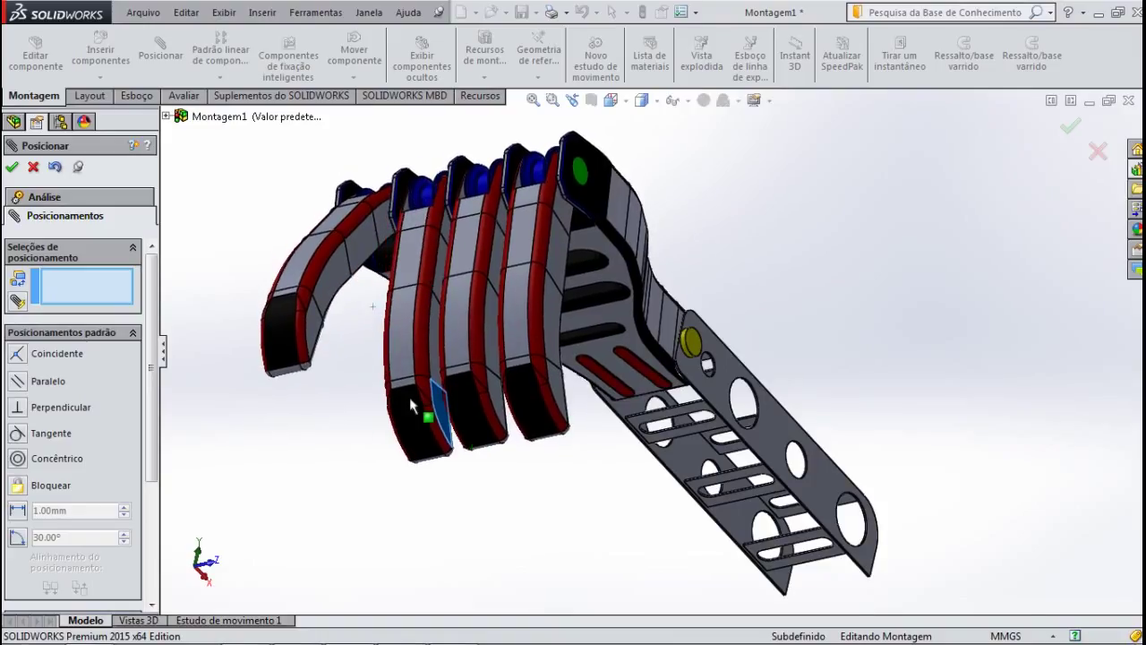
drag(410, 405, 336, 337)
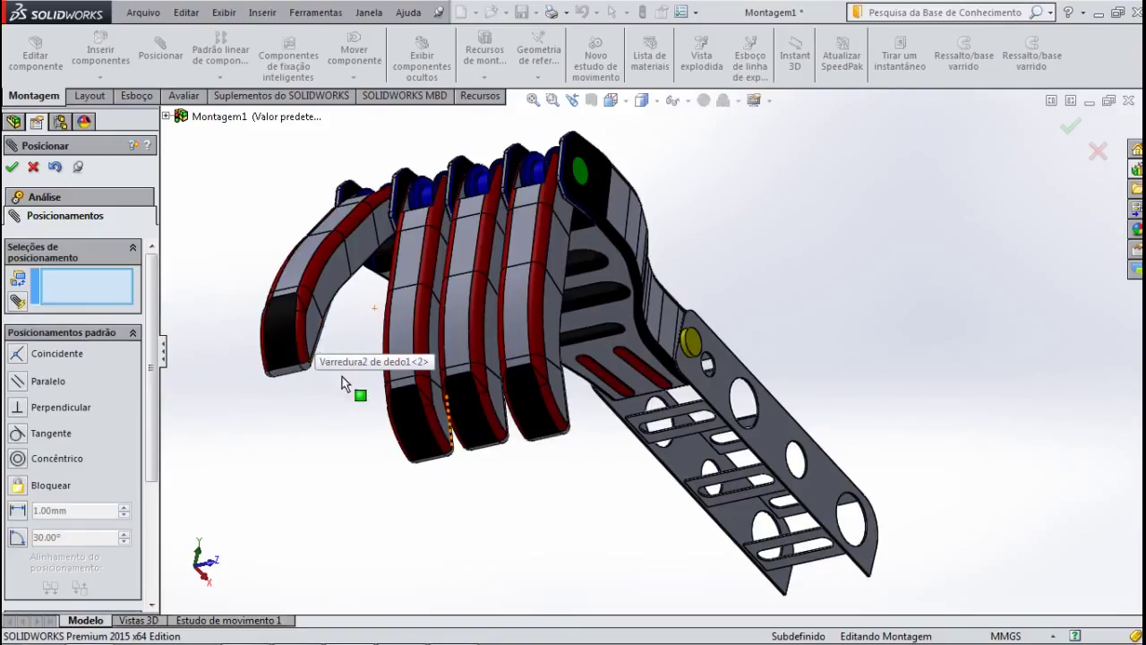
mouse_move(343, 383)
mouse_down()
mouse_move(378, 451)
mouse_move(448, 498)
mouse_up()
Rotate another finger about its pin joint, orbiting the hand to check it from new angles.
mouse_move(529, 540)
middle_down()
mouse_move(493, 555)
mouse_move(455, 546)
mouse_move(496, 543)
mouse_move(511, 568)
mouse_move(551, 394)
middle_up()
scroll(481, 535, up, 3)
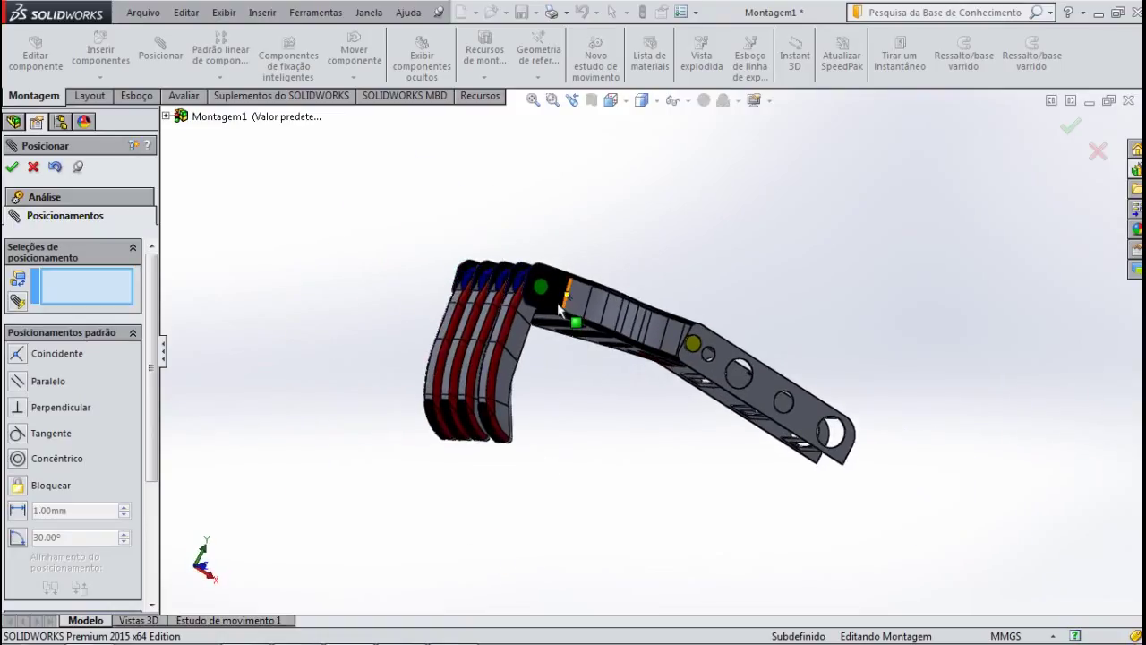
mouse_move(554, 304)
mouse_down()
mouse_move(561, 452)
mouse_move(566, 428)
mouse_move(546, 414)
mouse_move(547, 336)
mouse_move(571, 410)
mouse_up()
middle_drag(571, 410, 621, 349)
mouse_move(636, 253)
middle_down()
mouse_move(506, 351)
mouse_move(533, 401)
middle_up()
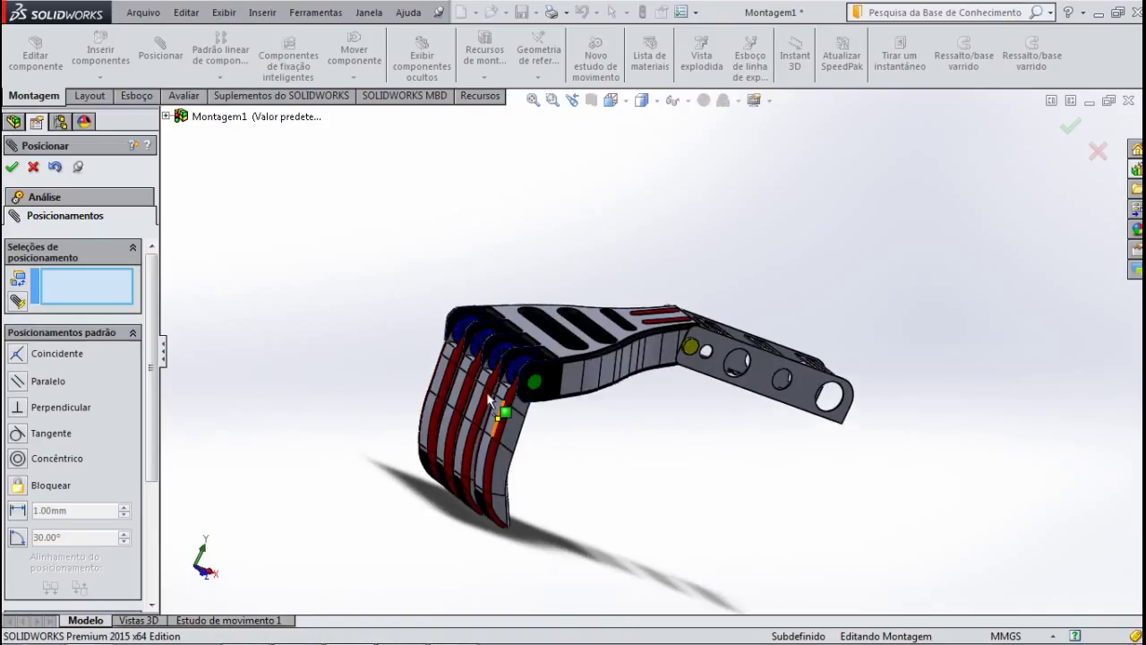
Curl the fingers further around their pins, then straighten one back out, orbiting between drags.
scroll(488, 402, down, 2)
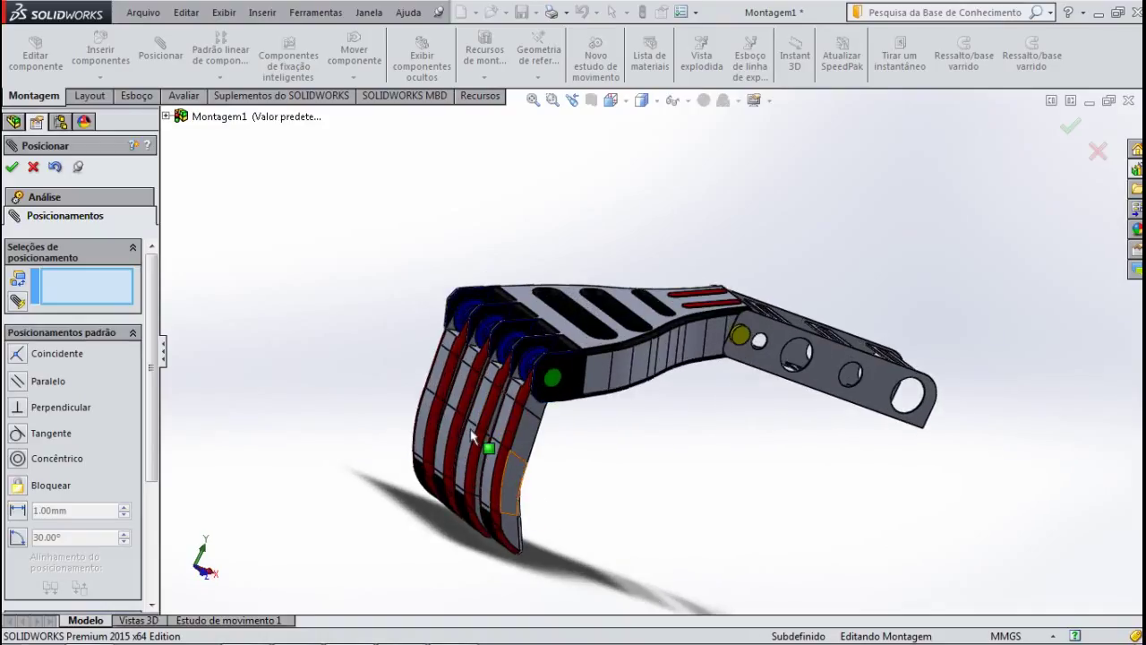
mouse_move(472, 436)
mouse_down()
mouse_move(491, 484)
mouse_move(501, 271)
mouse_move(524, 416)
mouse_move(507, 415)
mouse_up()
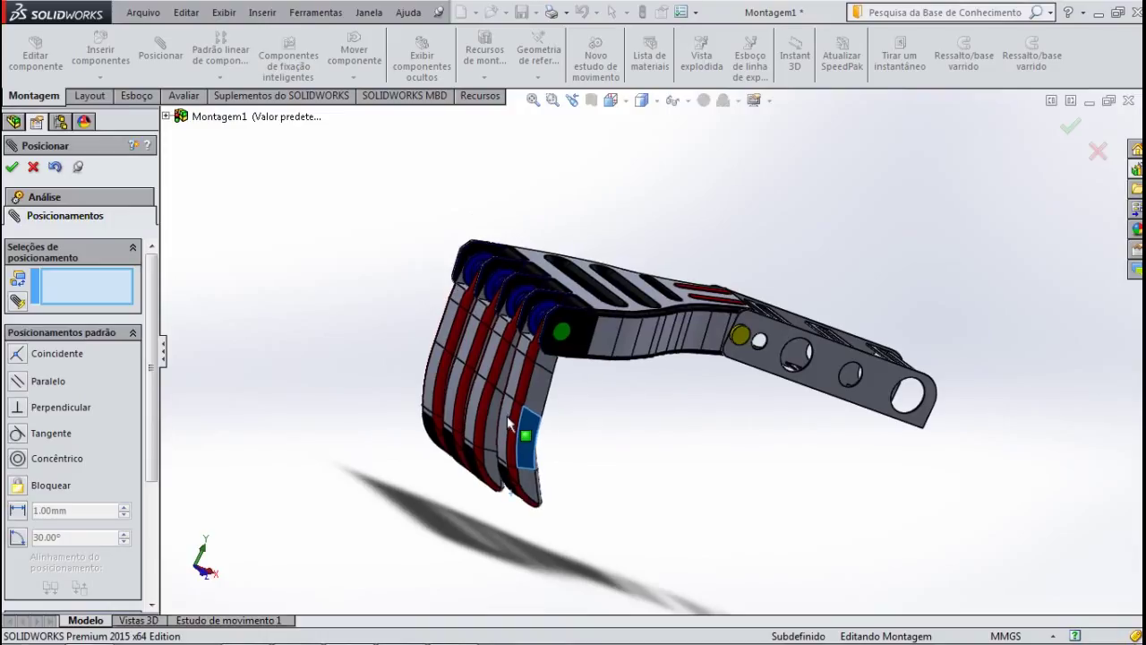
mouse_move(632, 437)
middle_down()
mouse_move(643, 307)
mouse_move(609, 416)
mouse_move(635, 427)
mouse_move(591, 433)
middle_up()
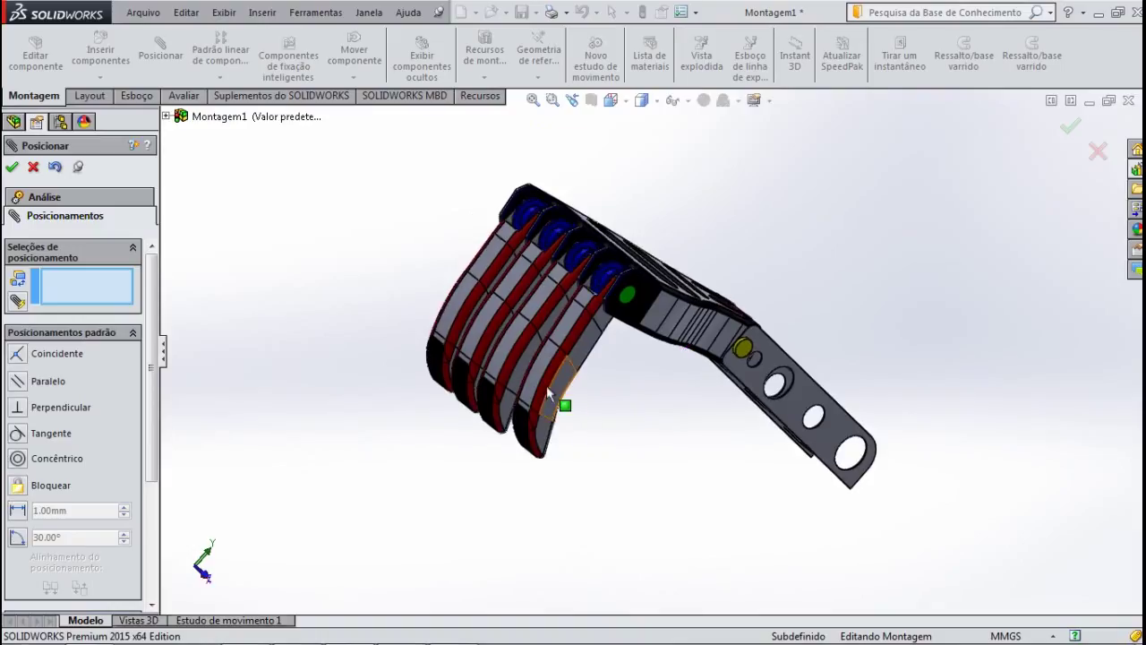
mouse_move(515, 375)
mouse_down()
mouse_move(414, 378)
mouse_move(464, 428)
mouse_up()
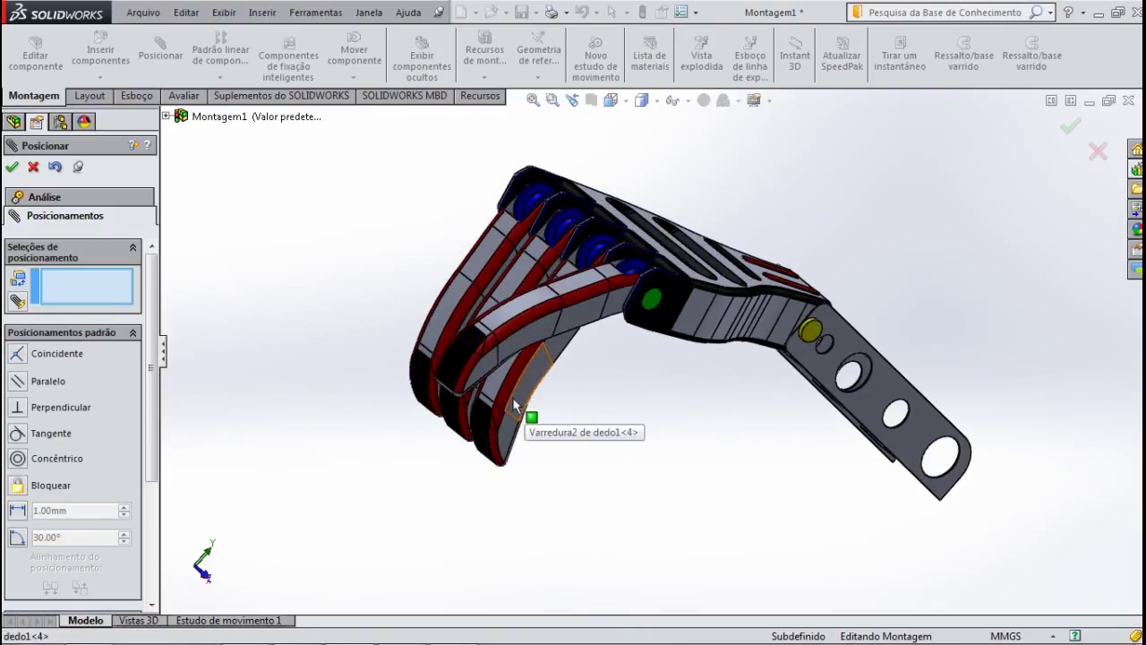
mouse_move(512, 397)
mouse_down()
mouse_move(422, 346)
mouse_move(448, 446)
mouse_up()
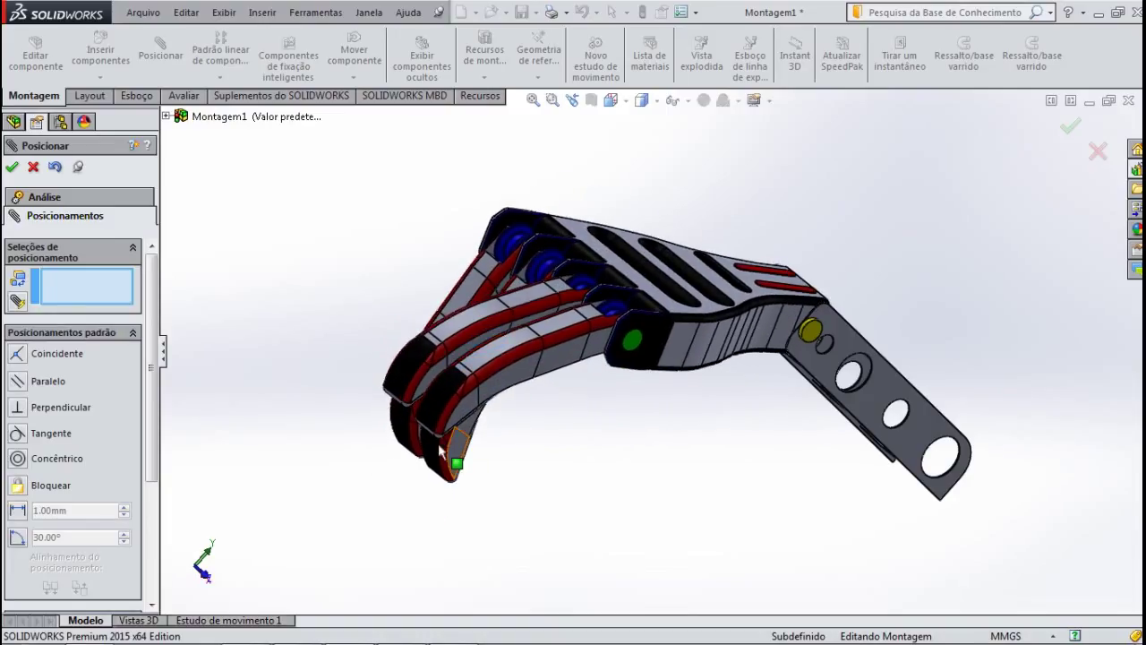
mouse_move(394, 428)
mouse_down()
mouse_move(367, 394)
mouse_move(307, 499)
mouse_up()
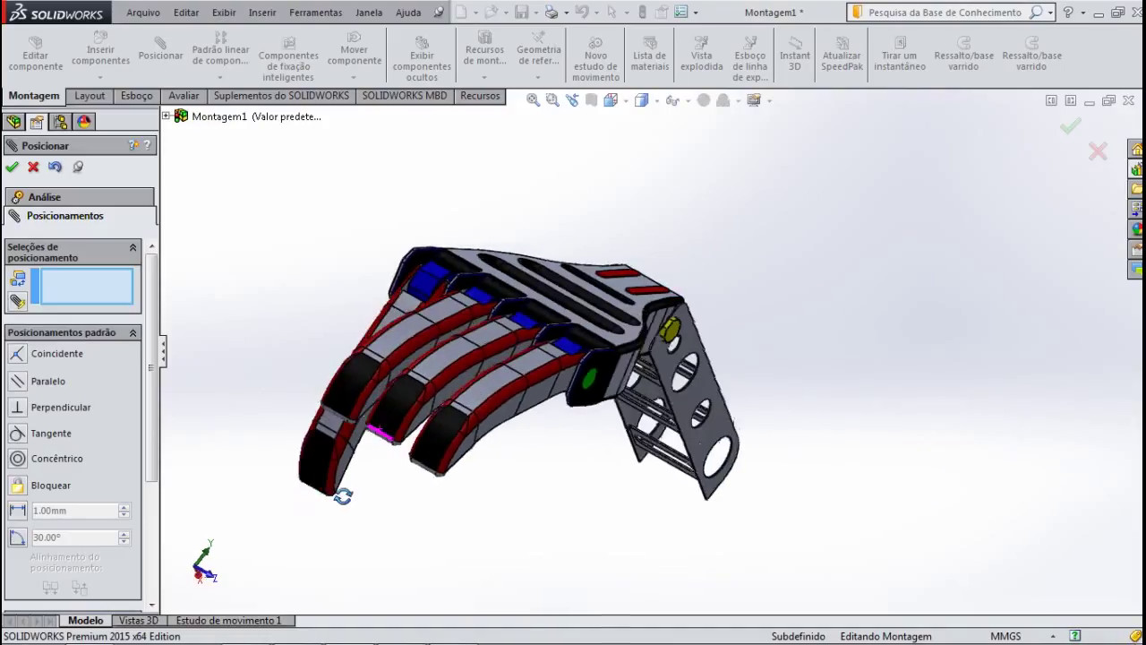
middle_drag(307, 499, 328, 495)
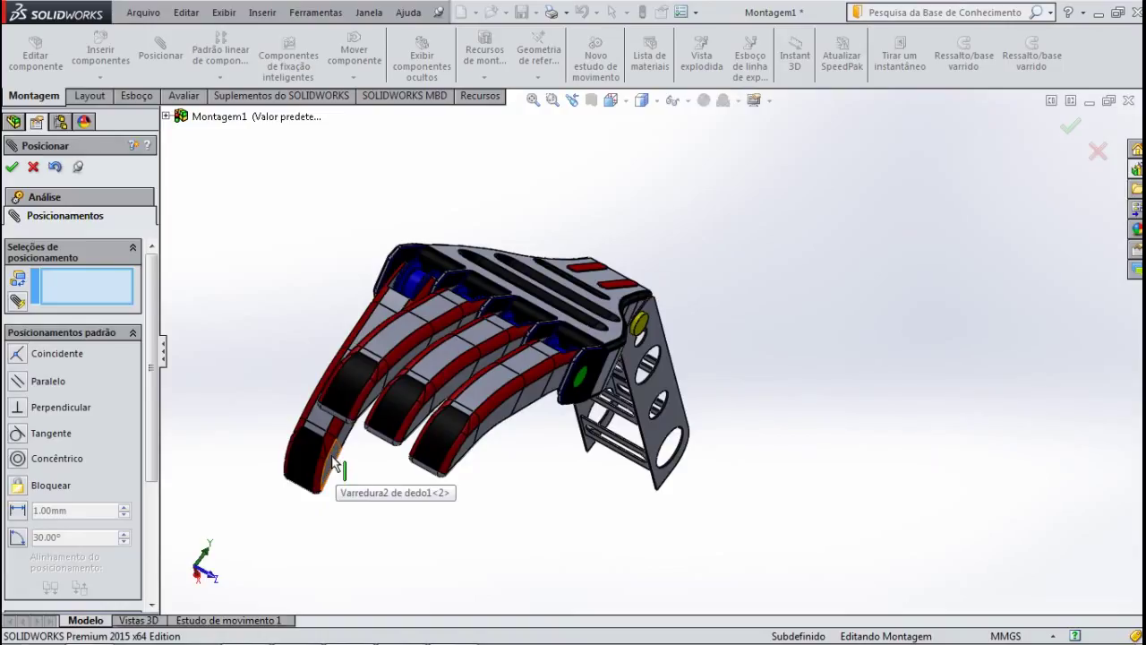
Drag the first finger through a curl into its final pose, clear Mate Selections, and close the Mate PropertyManager.
click(332, 457)
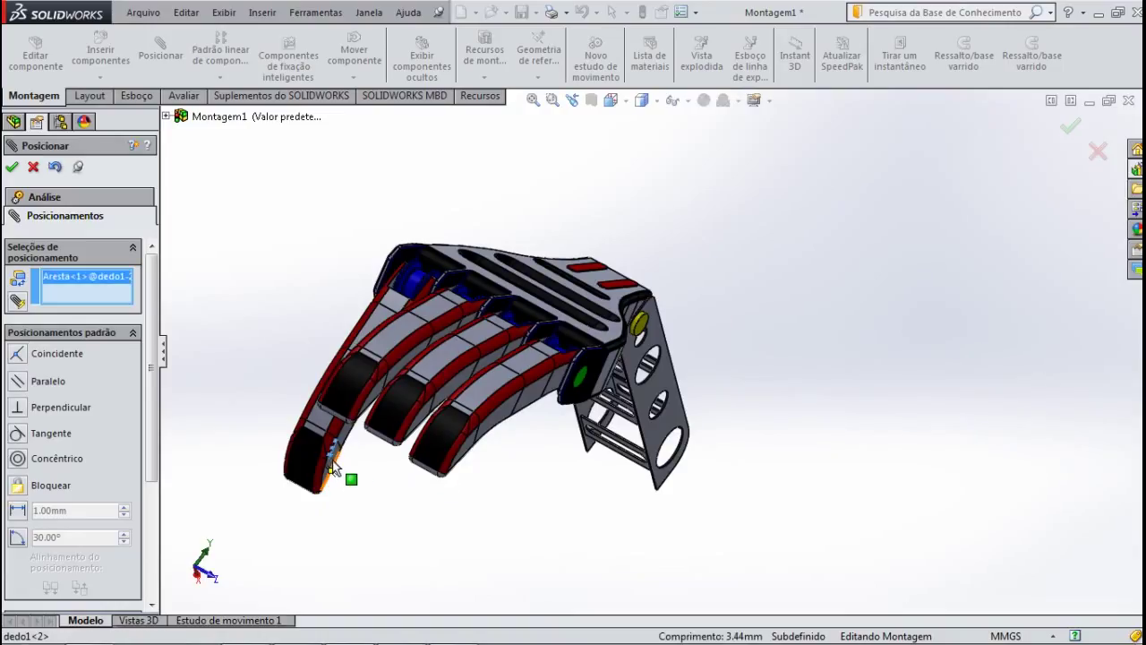
drag(315, 438, 300, 369)
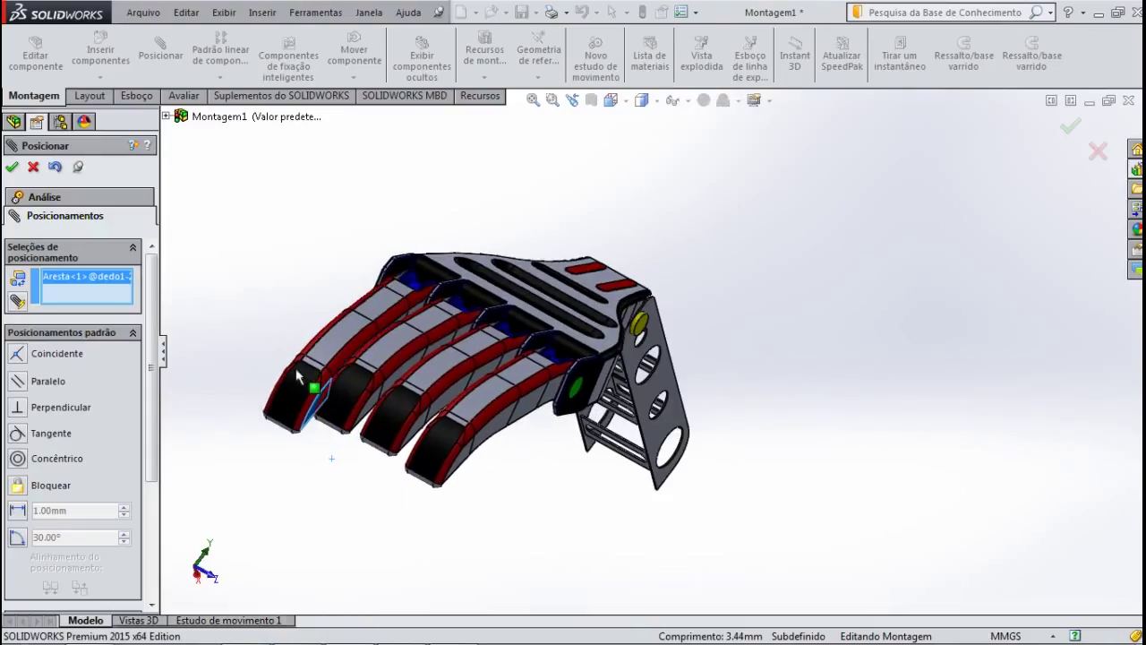
drag(300, 371, 297, 385)
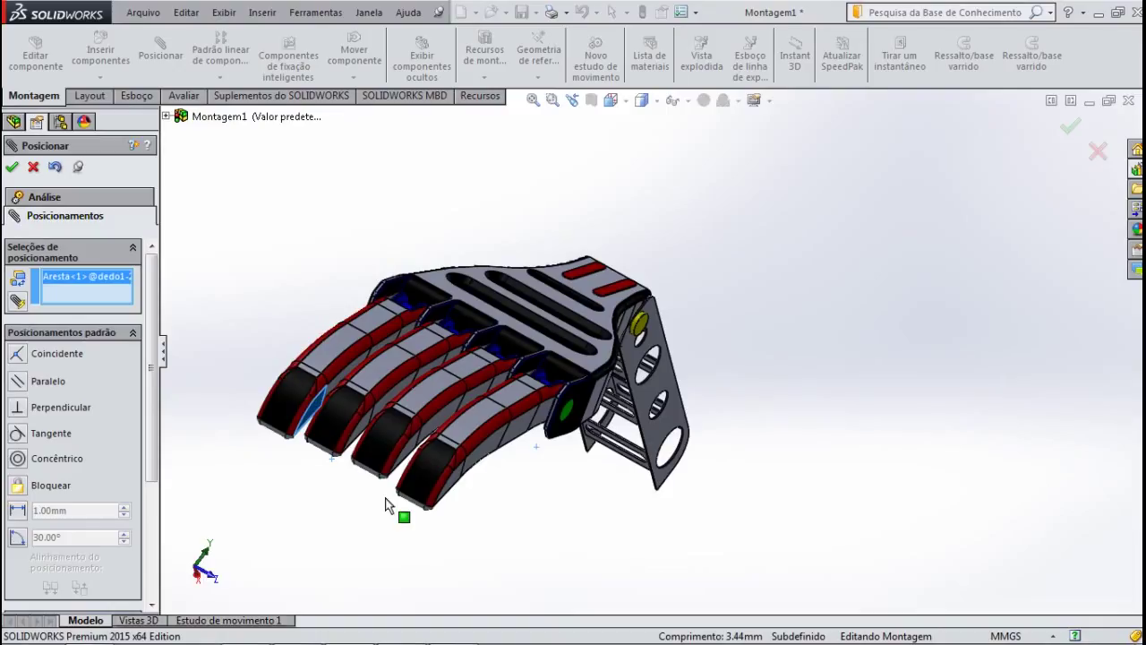
drag(295, 380, 328, 475)
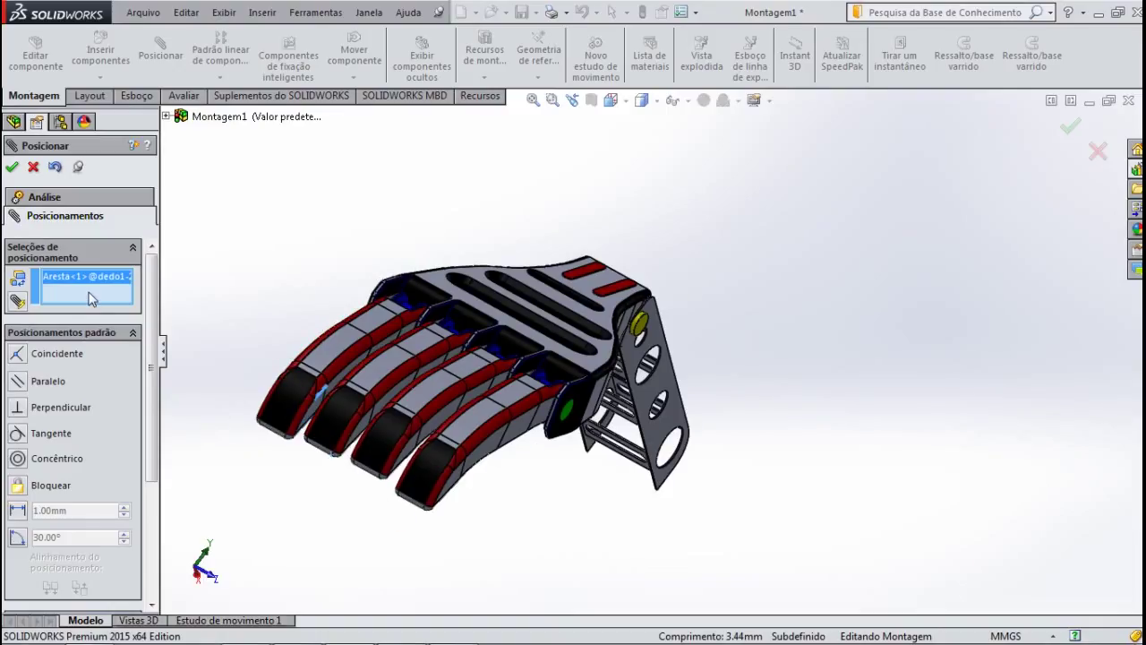
click(138, 305)
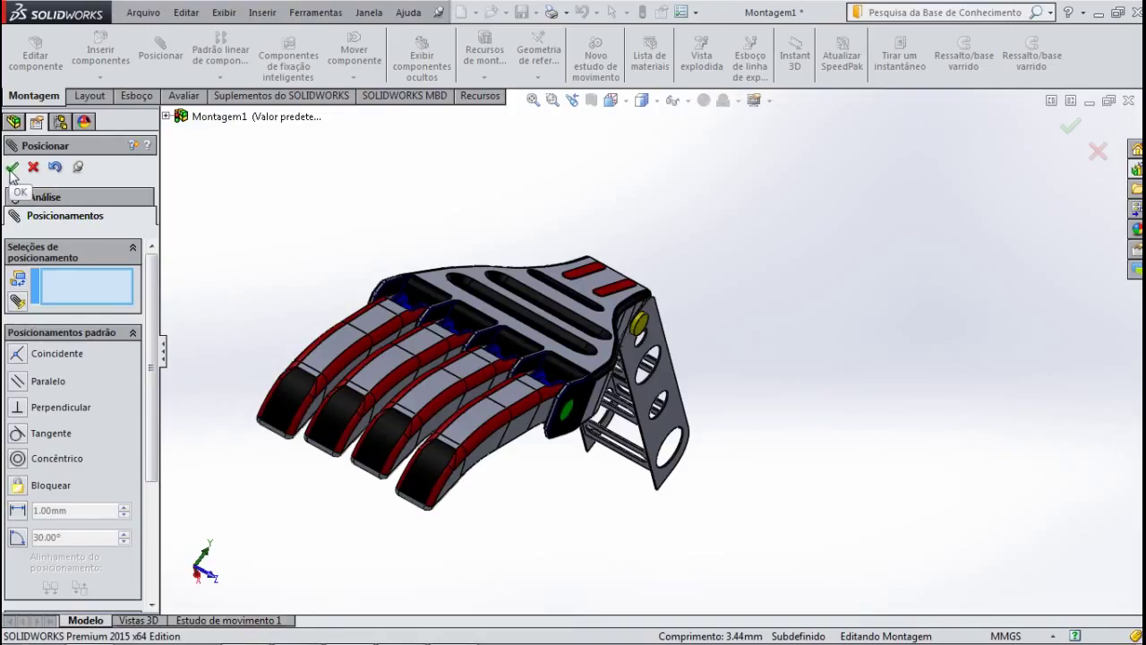
click(12, 168)
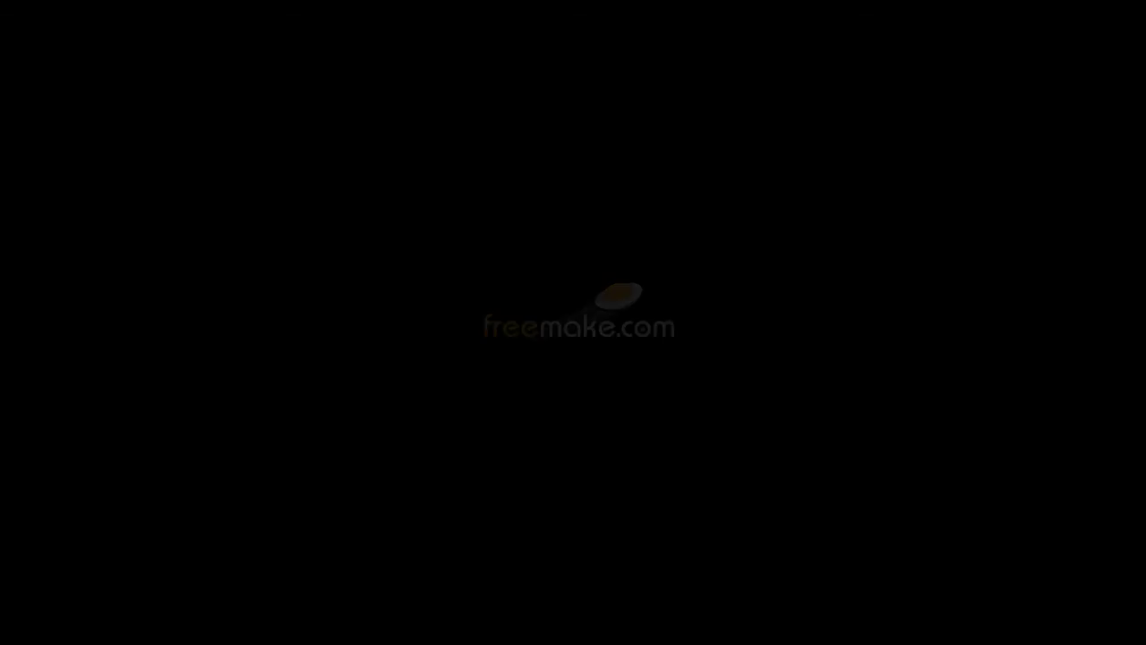